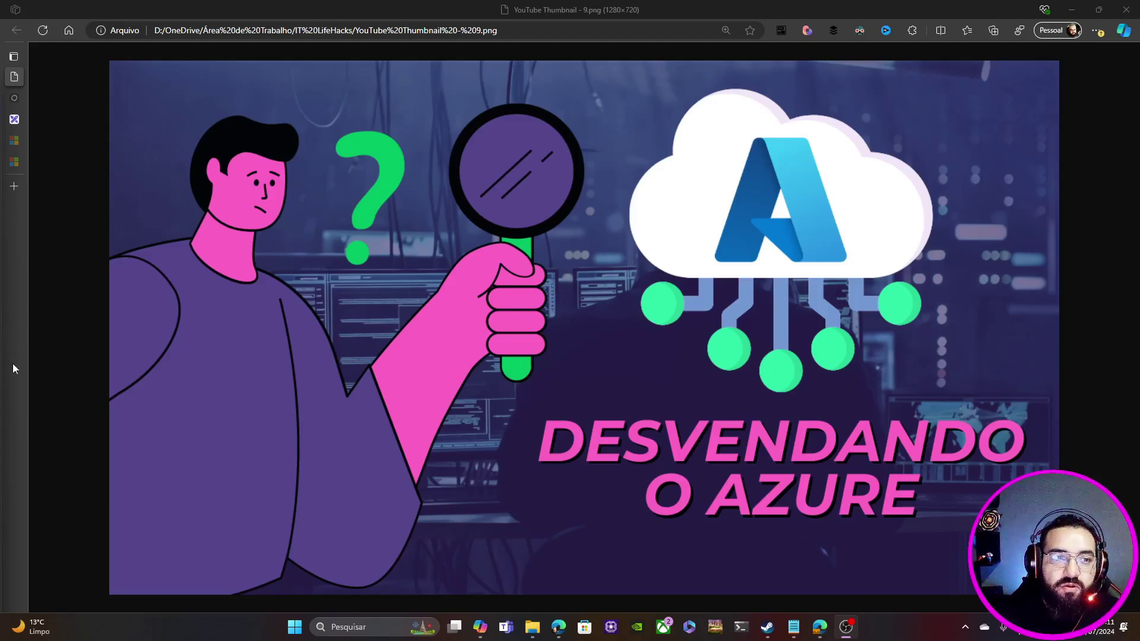
Step: Switch to the Excalidraw diagram and look over the VMSS box, the LB diamond and the server boxes below it
click(38, 125)
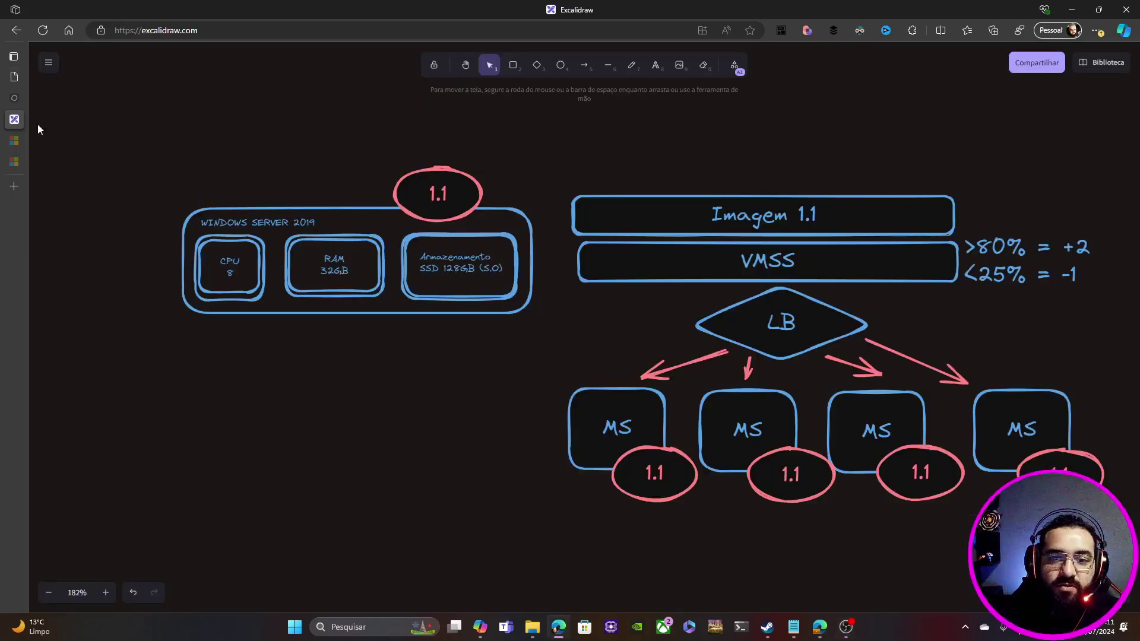
drag(526, 357, 449, 361)
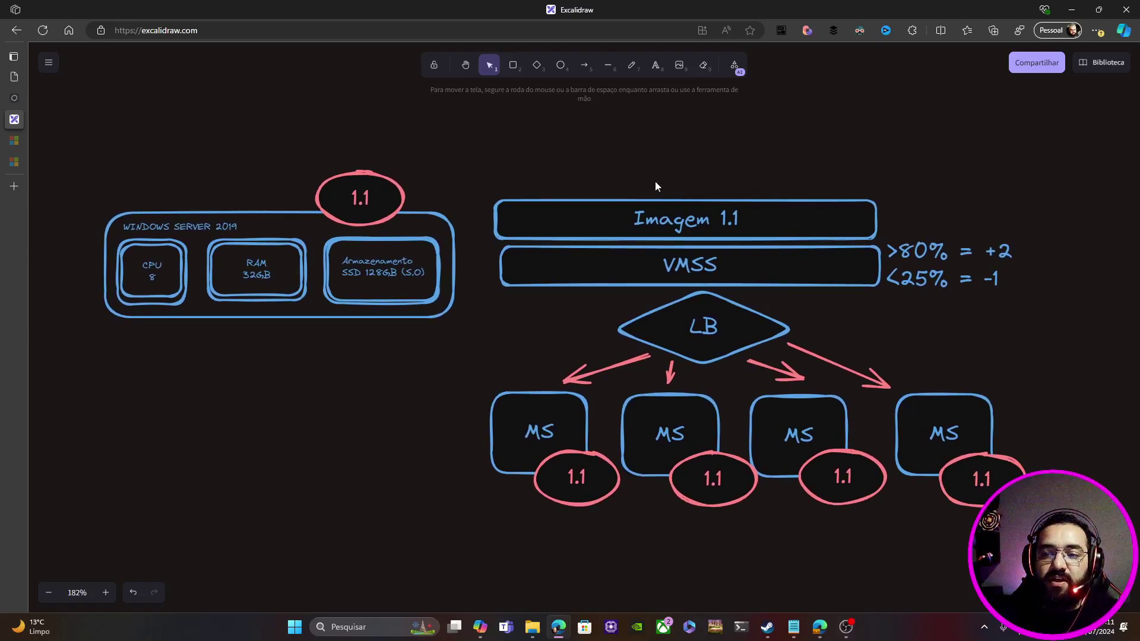
click(673, 270)
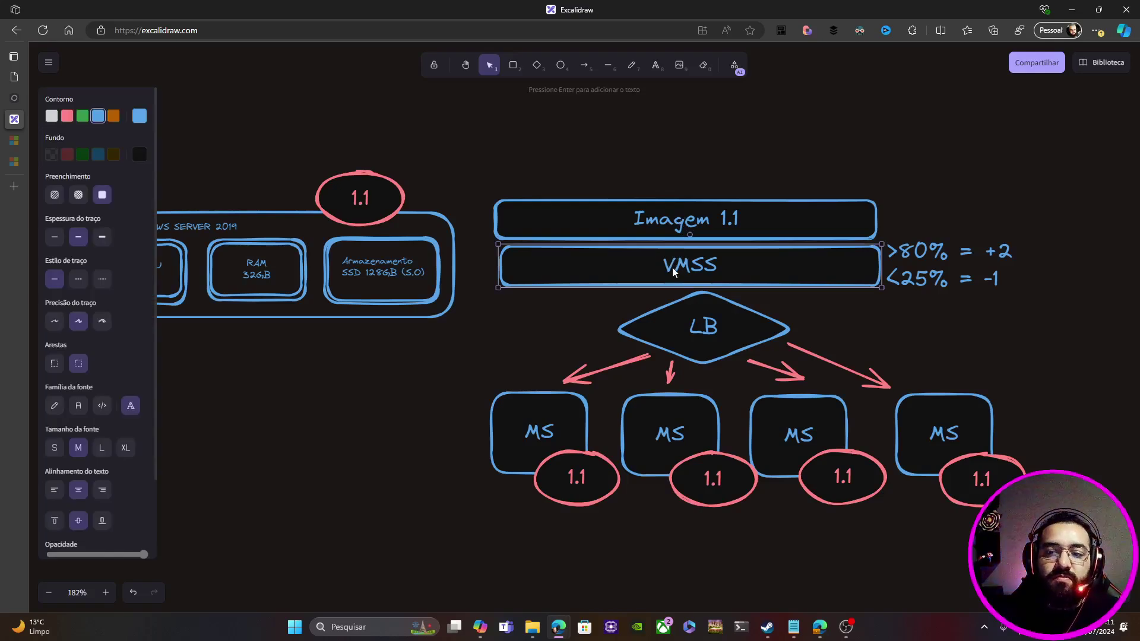
click(701, 322)
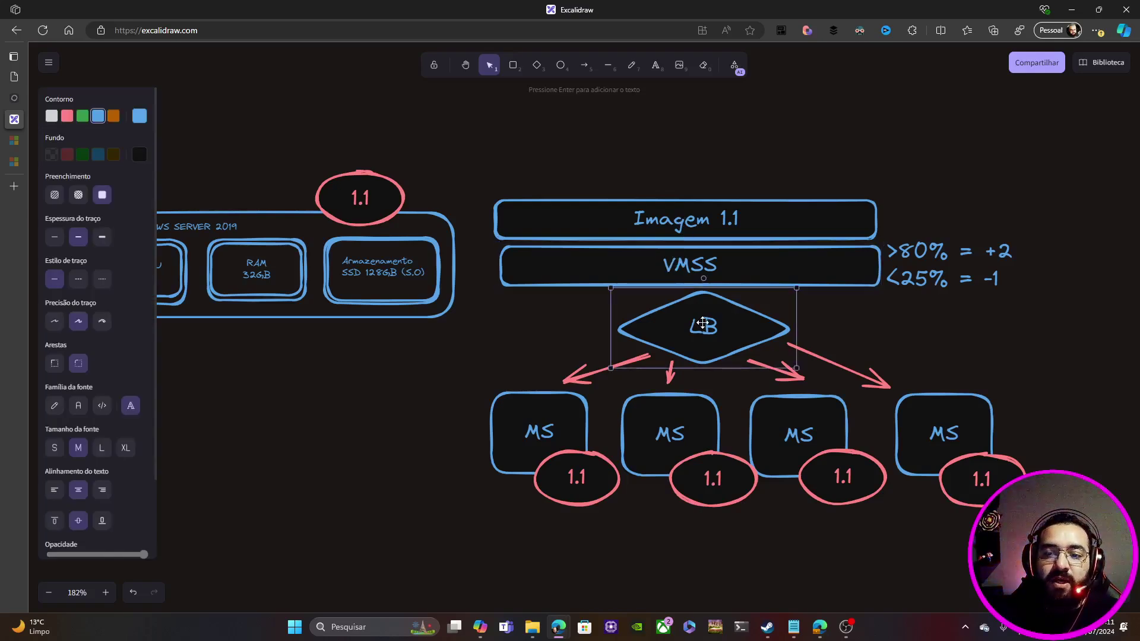
click(564, 416)
drag(564, 417, 692, 419)
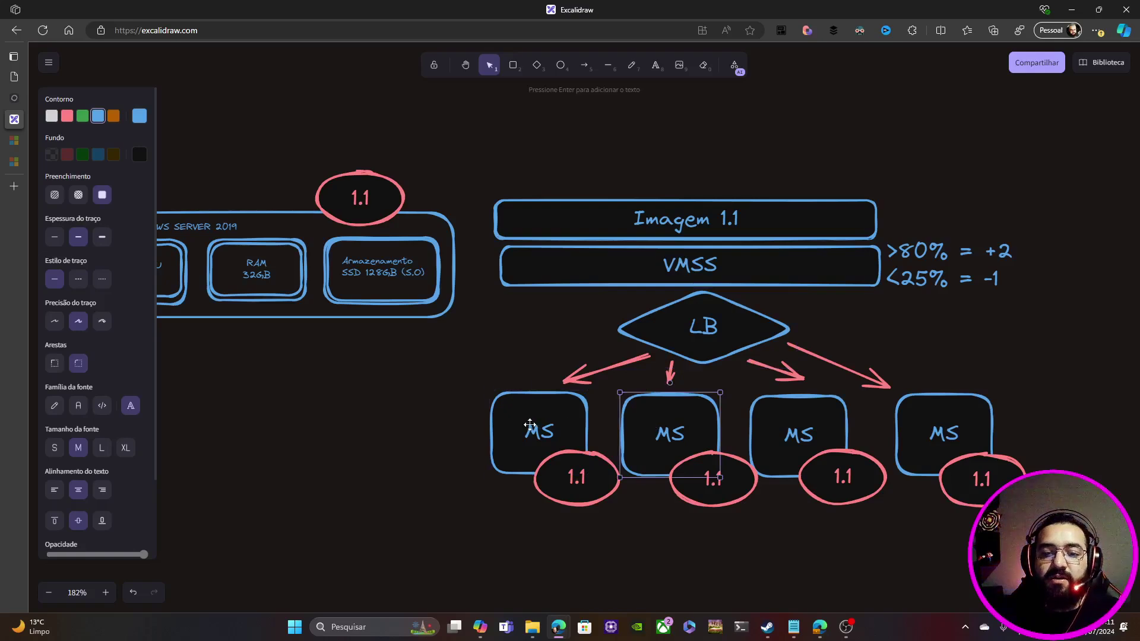
key(ctrl+z)
Step: Relabel all four server boxes below the LB diamond as VM
double_click(535, 427)
text(VM)
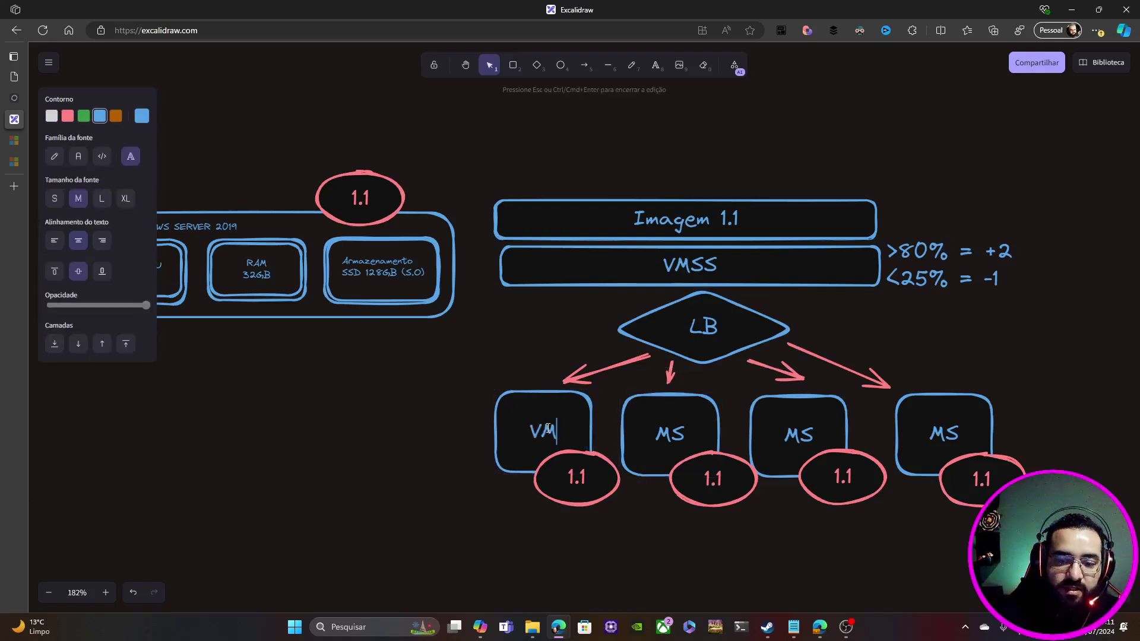
double_click(658, 424)
text(VM)
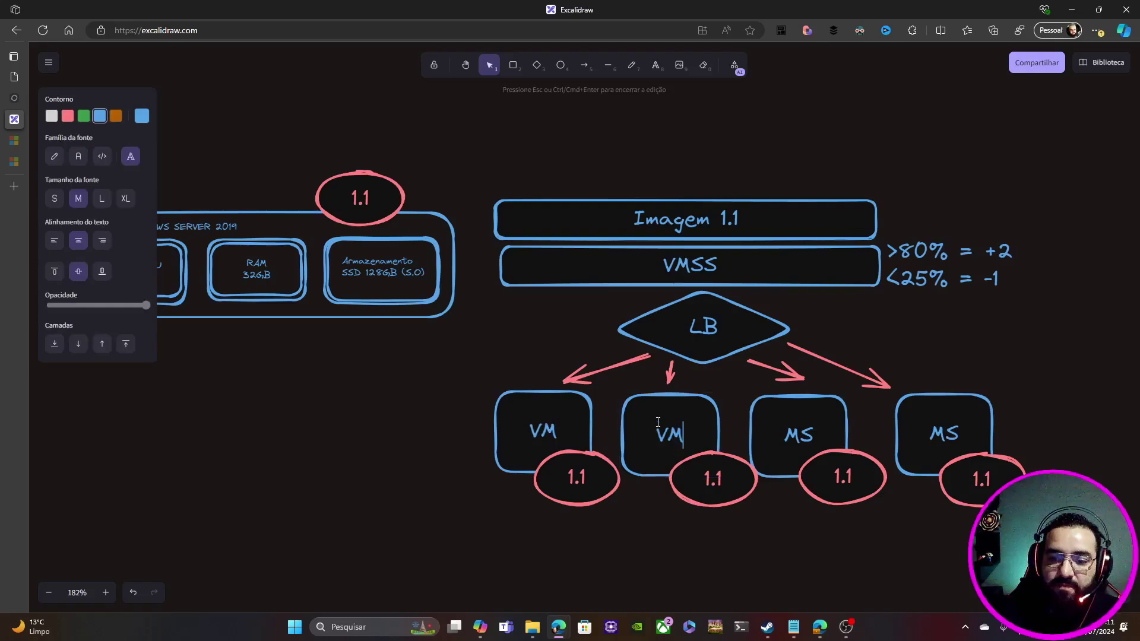
double_click(793, 432)
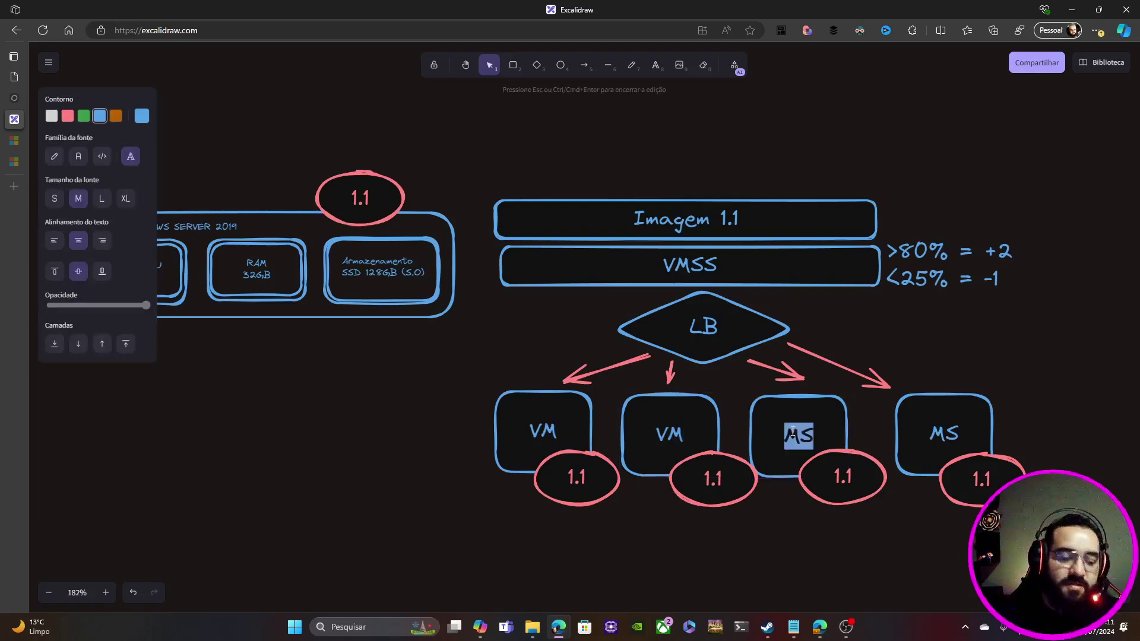
text(VM)
double_click(955, 433)
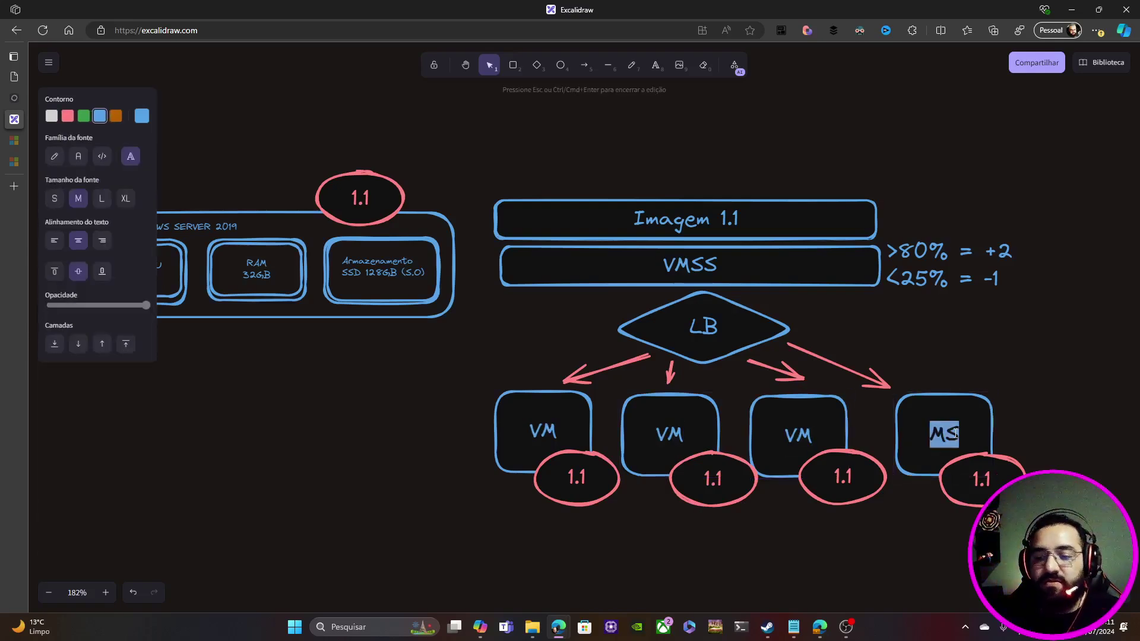
text(VM)
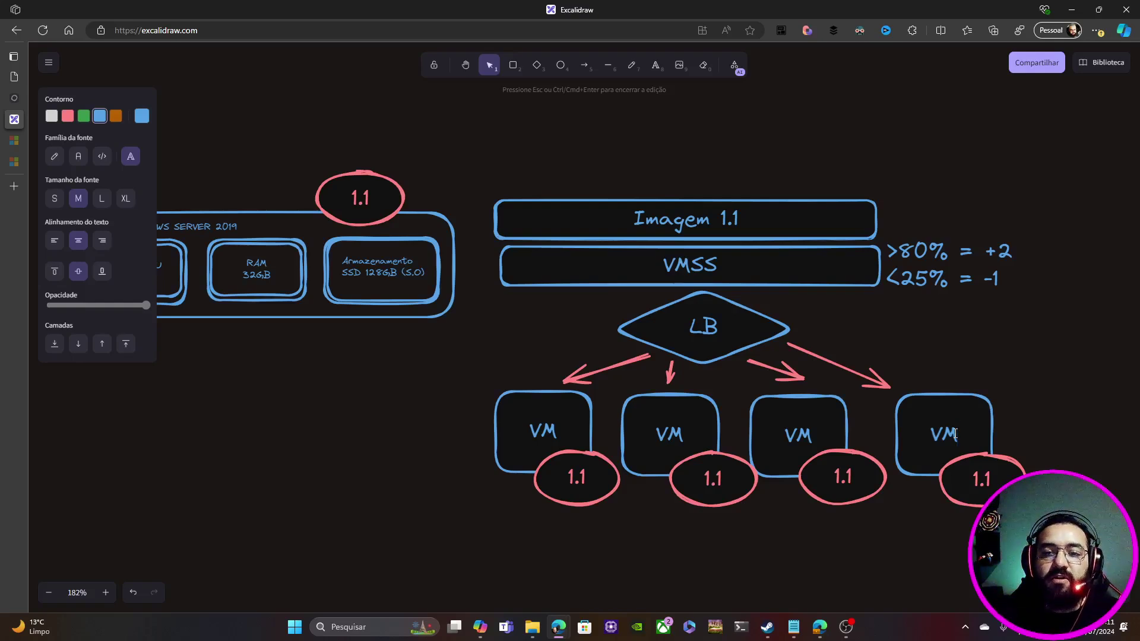
Step: Examine the scaling rules beside the VMSS box and switch to the vmss-win scale set in the Azure portal
click(936, 272)
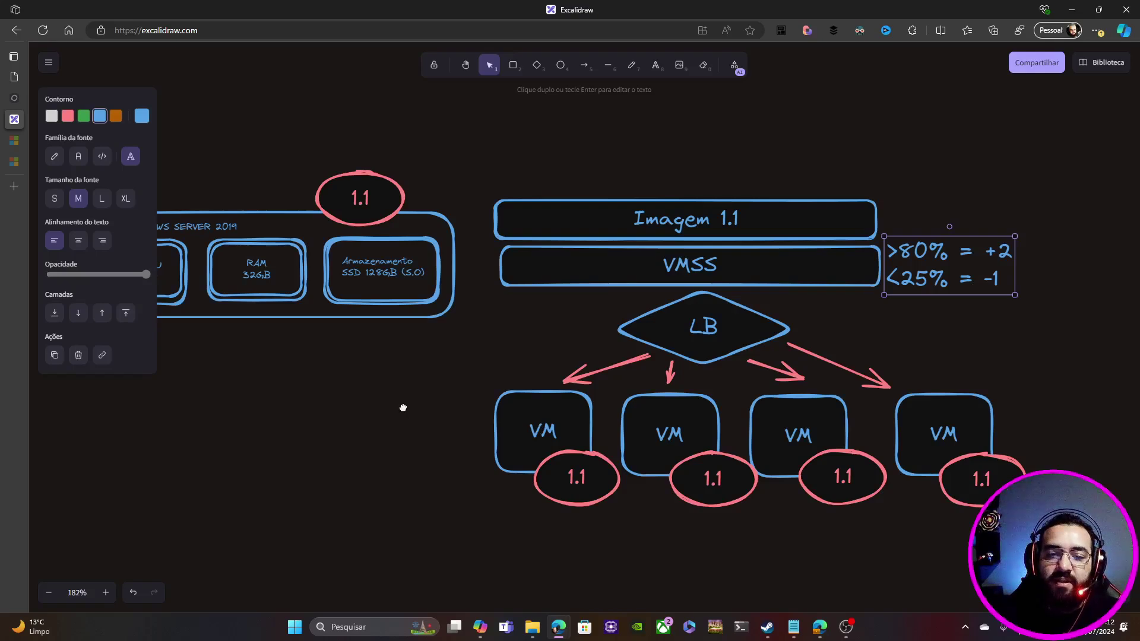
drag(403, 408, 476, 387)
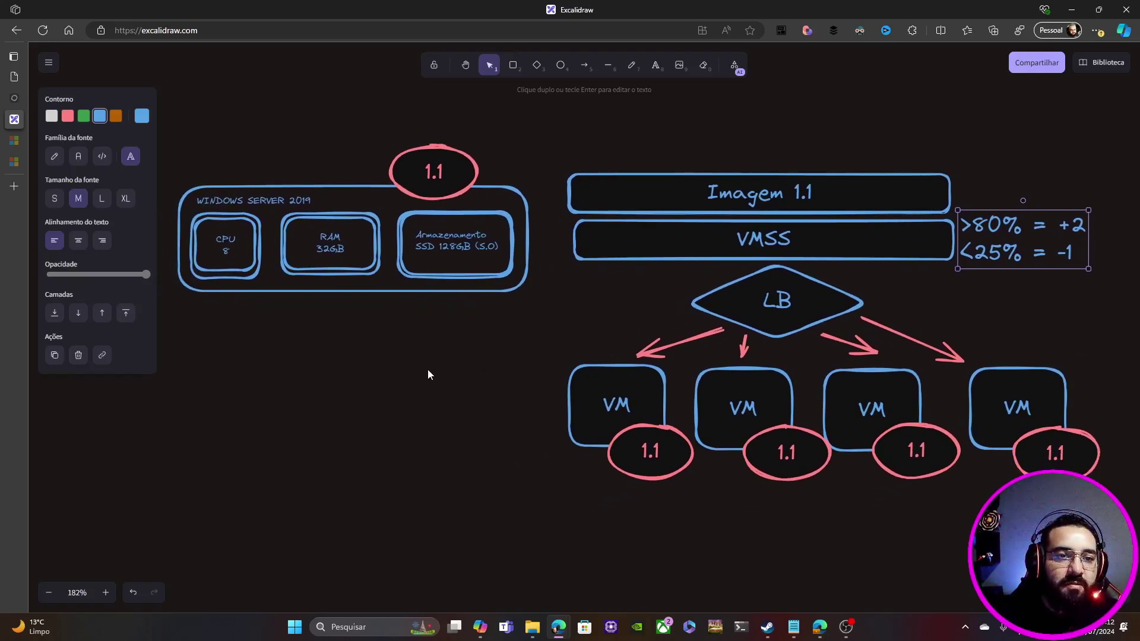
mouse_move(820, 626)
click(784, 573)
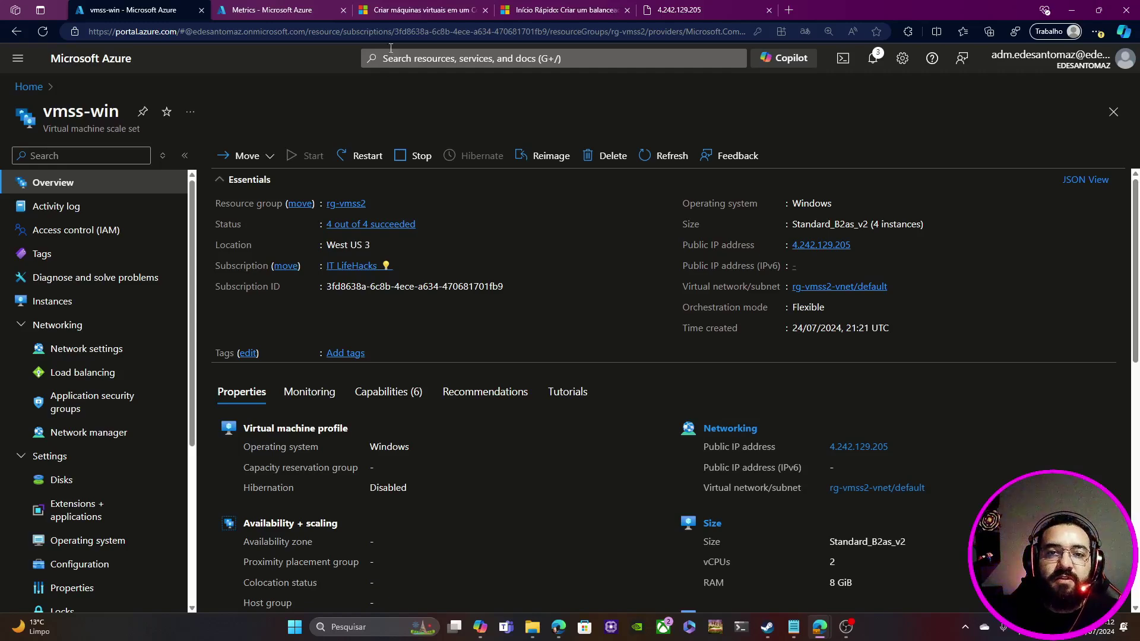
Step: Open the Microsoft Learn quickstart on creating a scale set in the Azure portal and skim through its instructions
click(423, 10)
scroll(428, 286, up, 4)
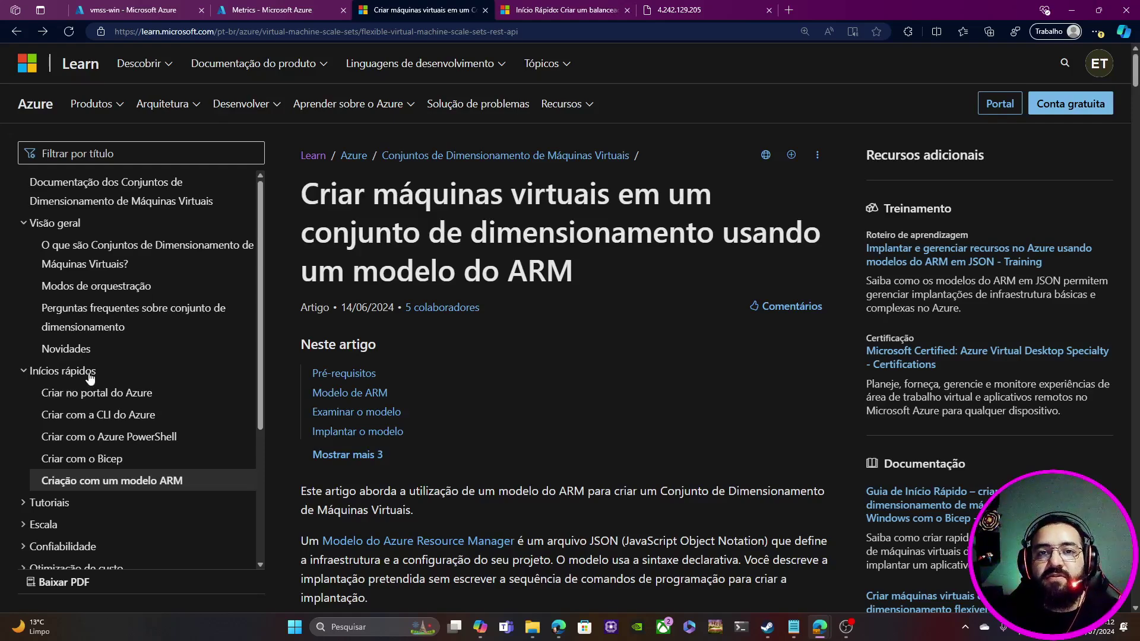
click(109, 403)
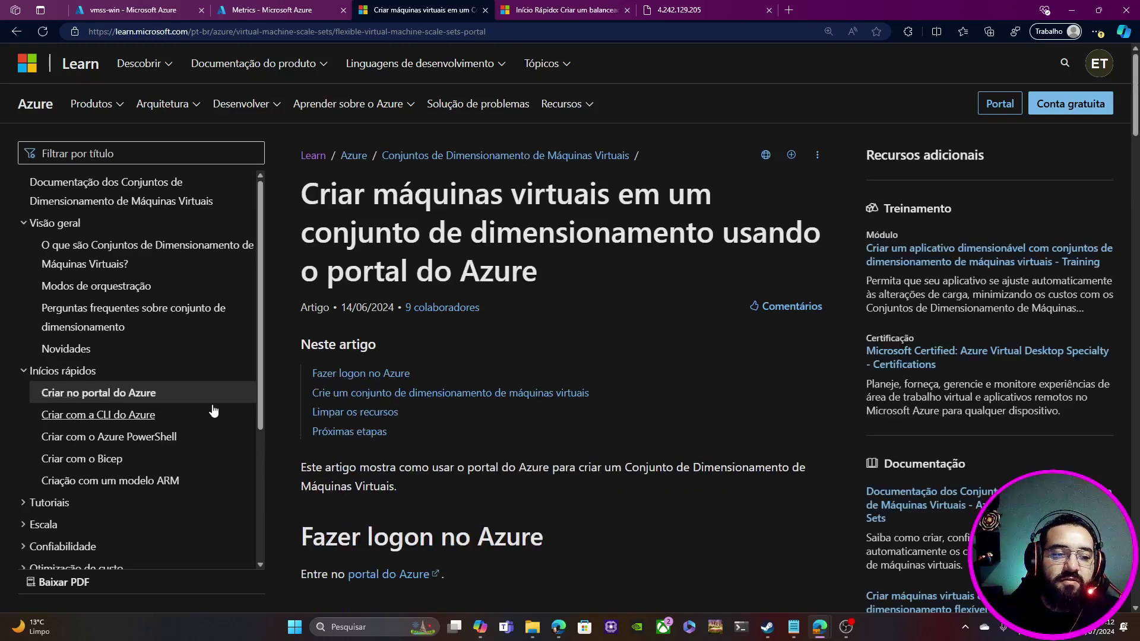
scroll(553, 291, down, 5)
scroll(553, 291, down, 4)
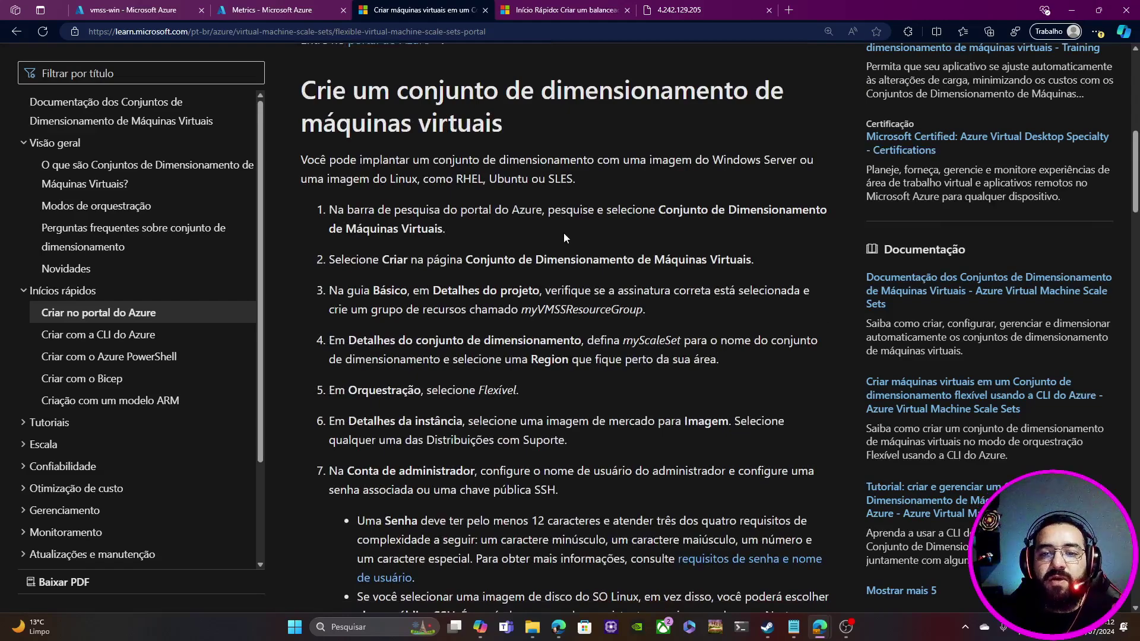
scroll(564, 233, down, 1)
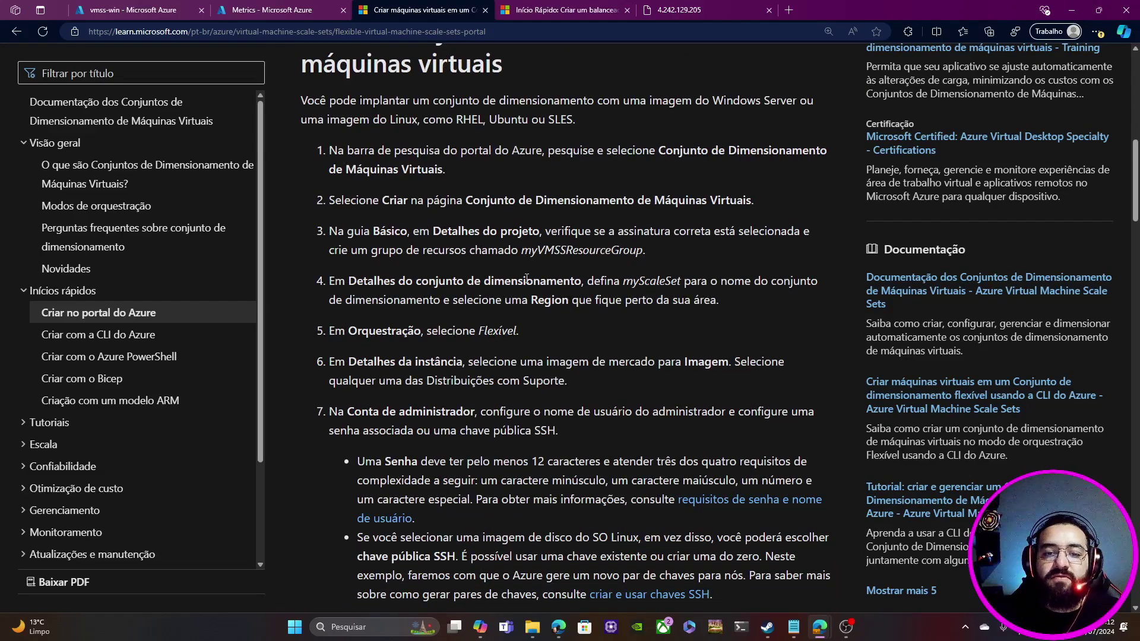
scroll(526, 278, down, 1)
scroll(537, 289, down, 10)
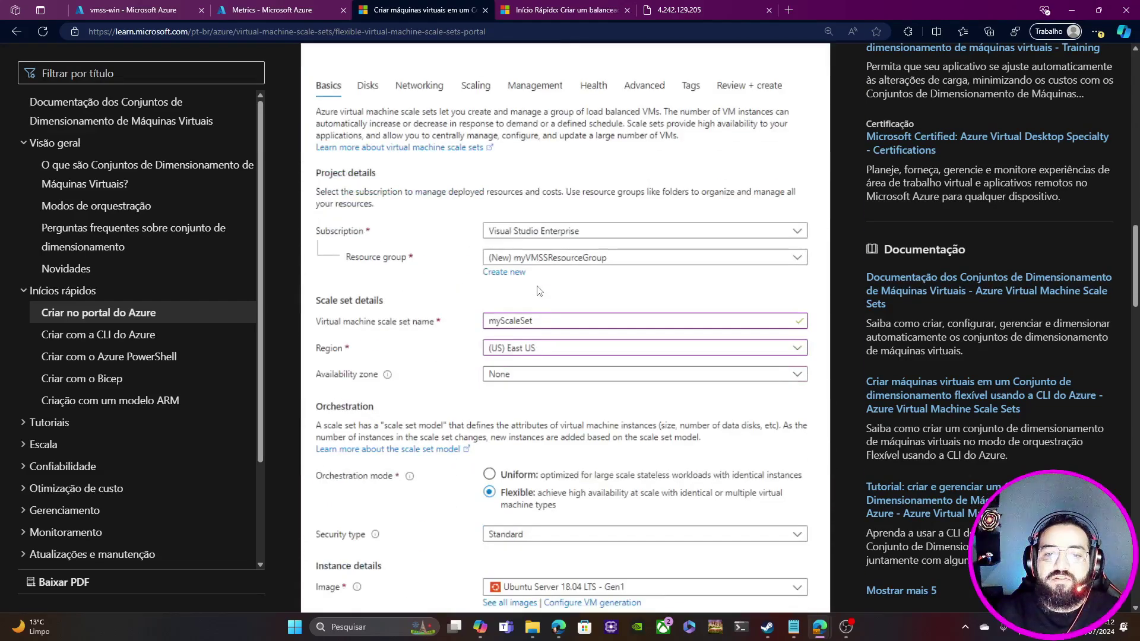
scroll(538, 290, down, 15)
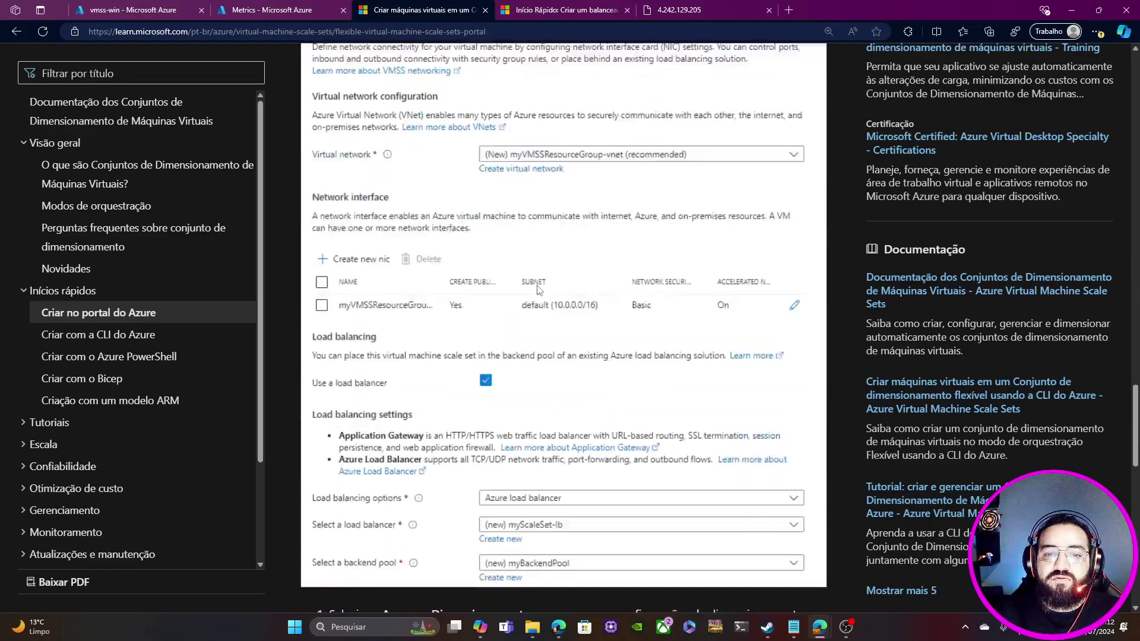
scroll(538, 289, down, 15)
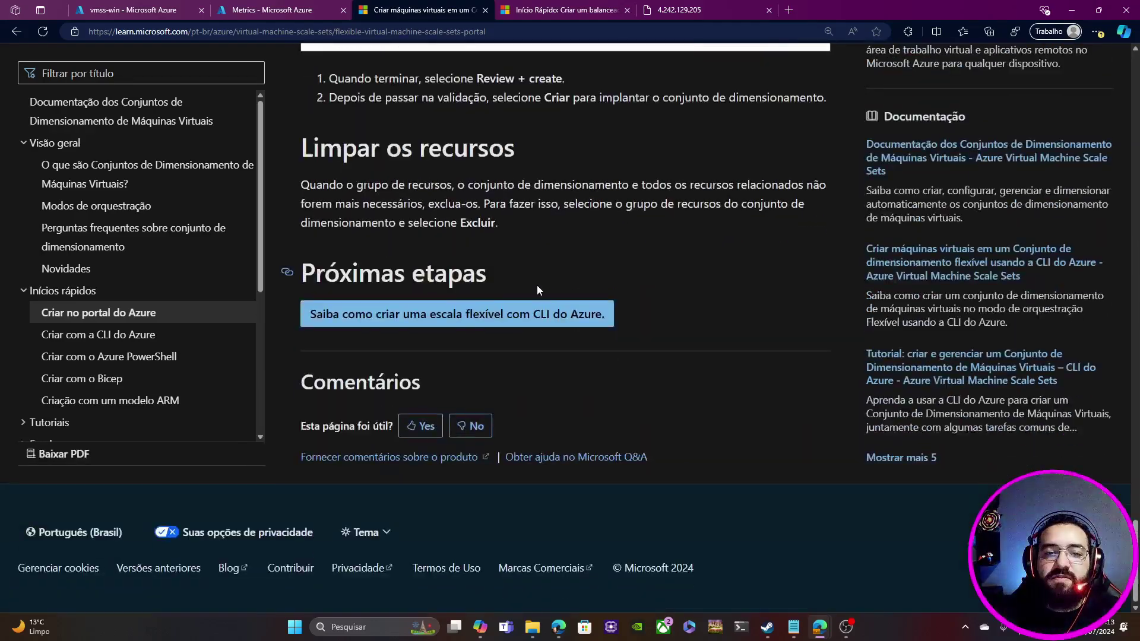
scroll(537, 289, up, 2)
Step: Open the Azure CLI quickstart for scale sets and skim its environment variable and virtual network commands
click(143, 338)
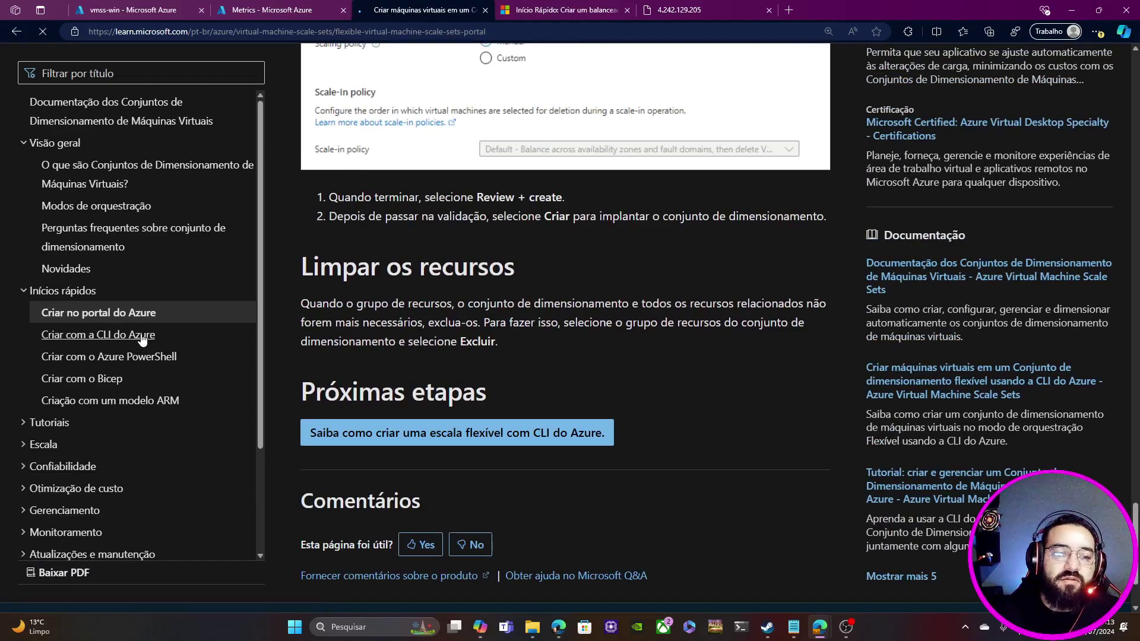
scroll(520, 353, down, 10)
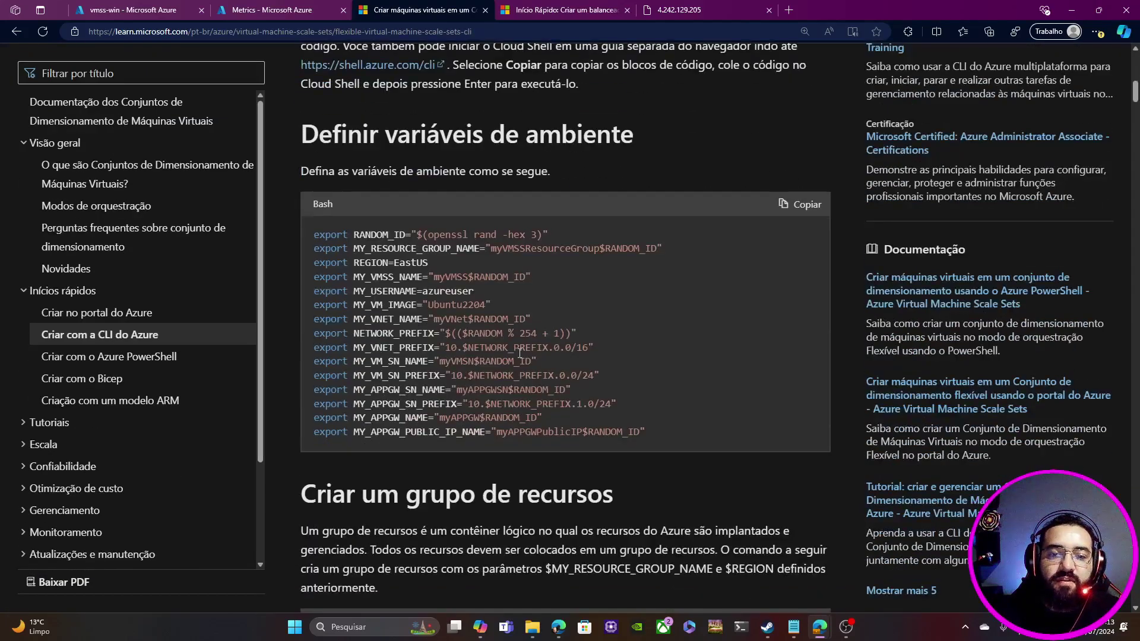
scroll(520, 353, down, 15)
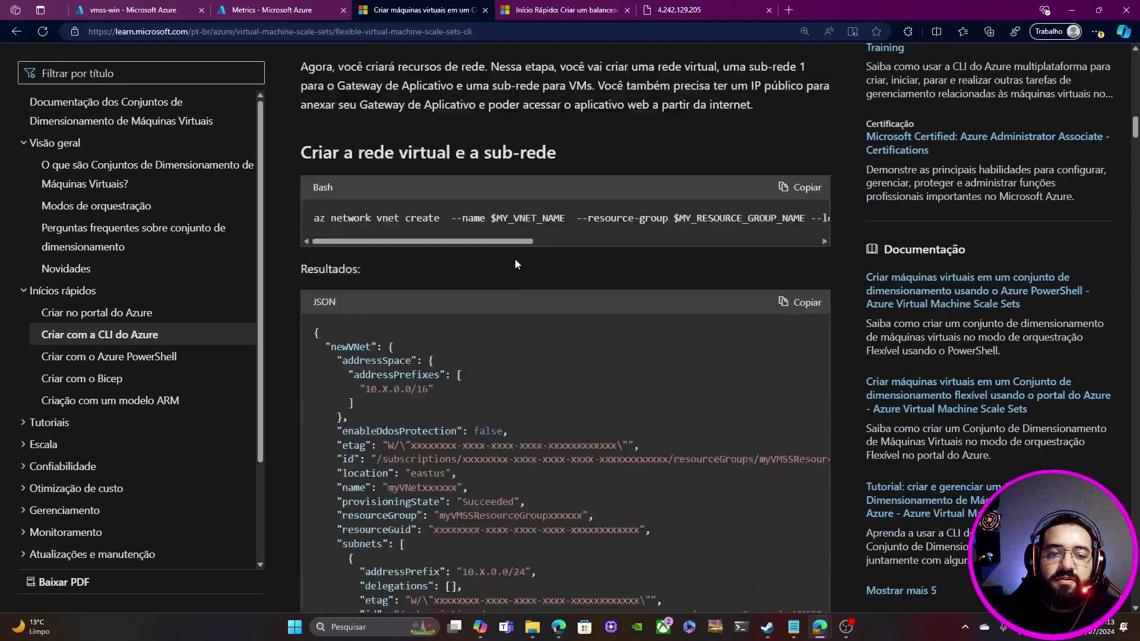
Step: View the Azure PowerShell quickstart and the article on creating a scale set with an ARM template
click(141, 357)
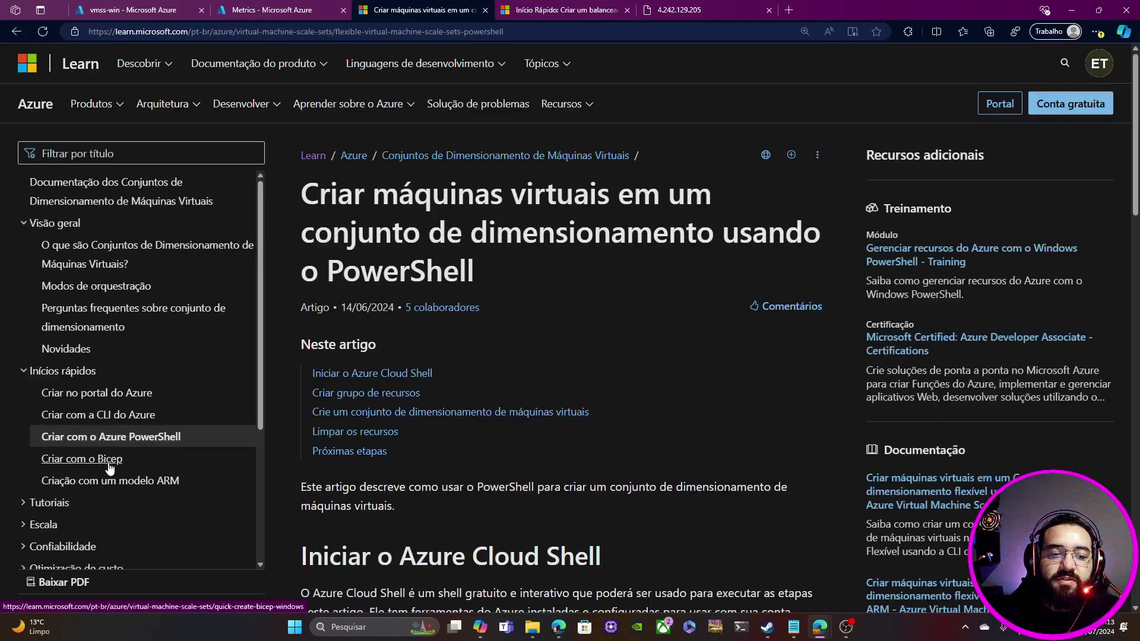
scroll(166, 416, down, 2)
click(148, 371)
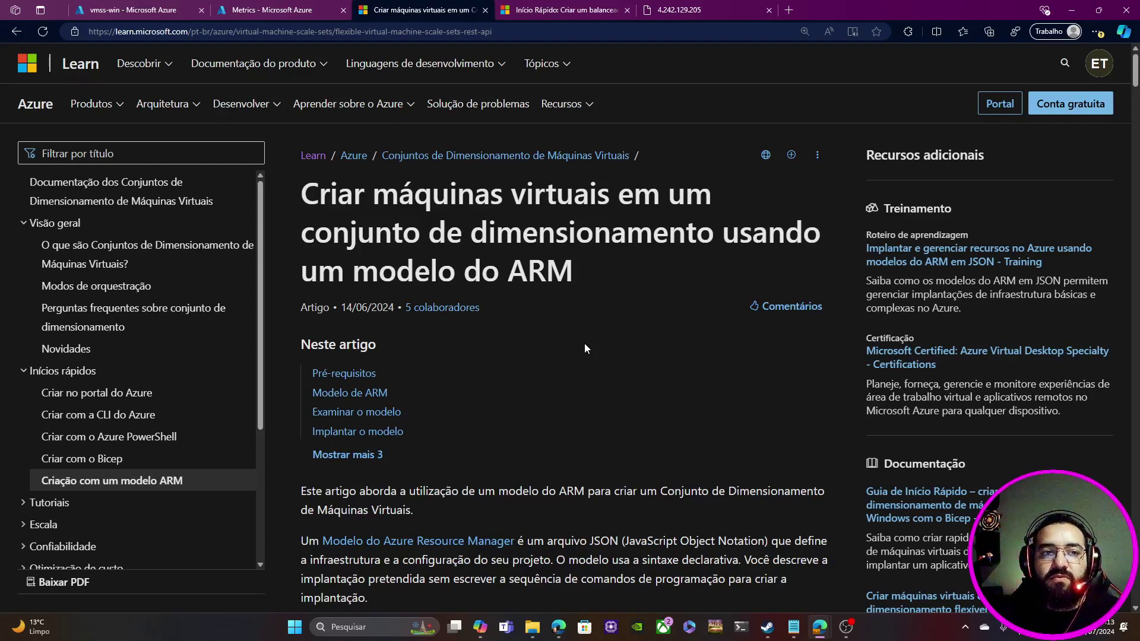
Step: Return to the vmss-win scale set, open its resource group rg-vmss2 and look through the resource list
click(133, 10)
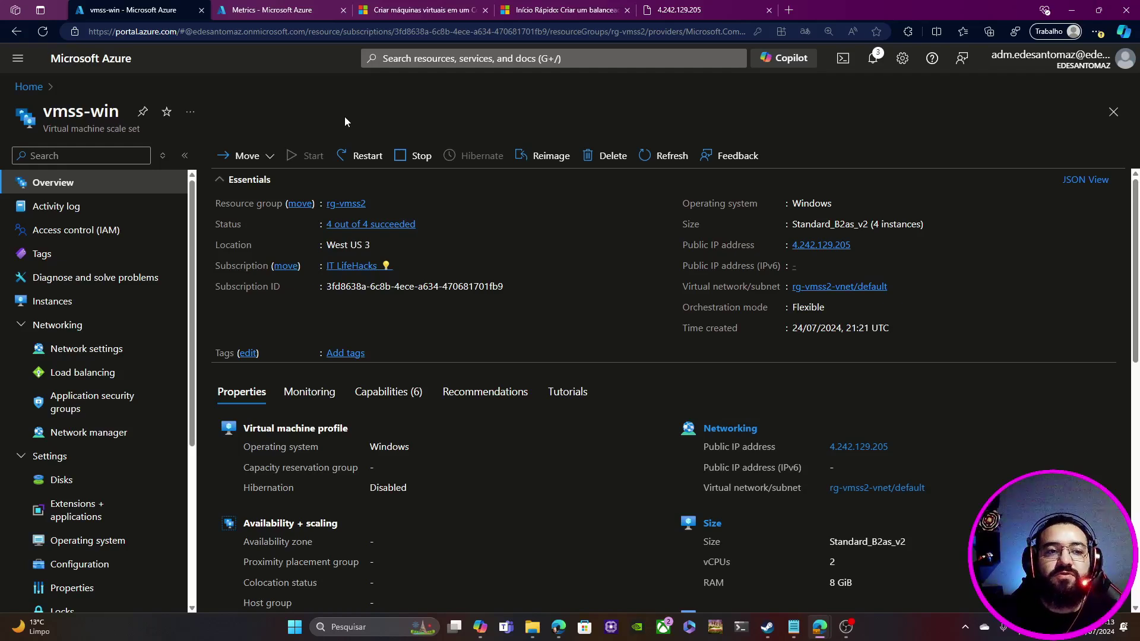
click(346, 204)
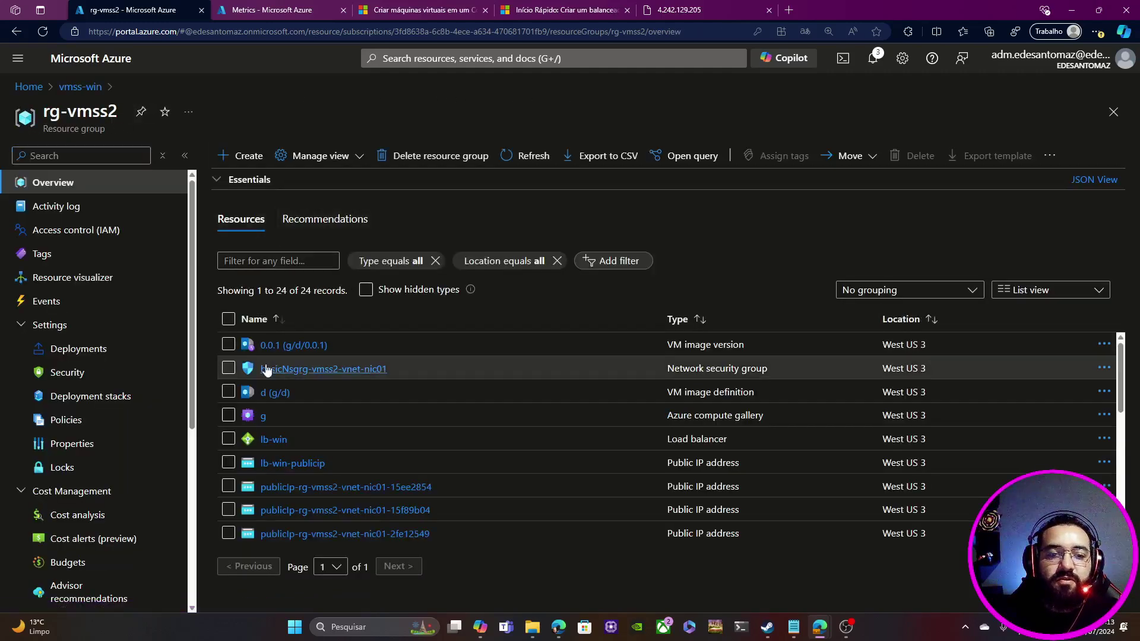
scroll(365, 410, down, 5)
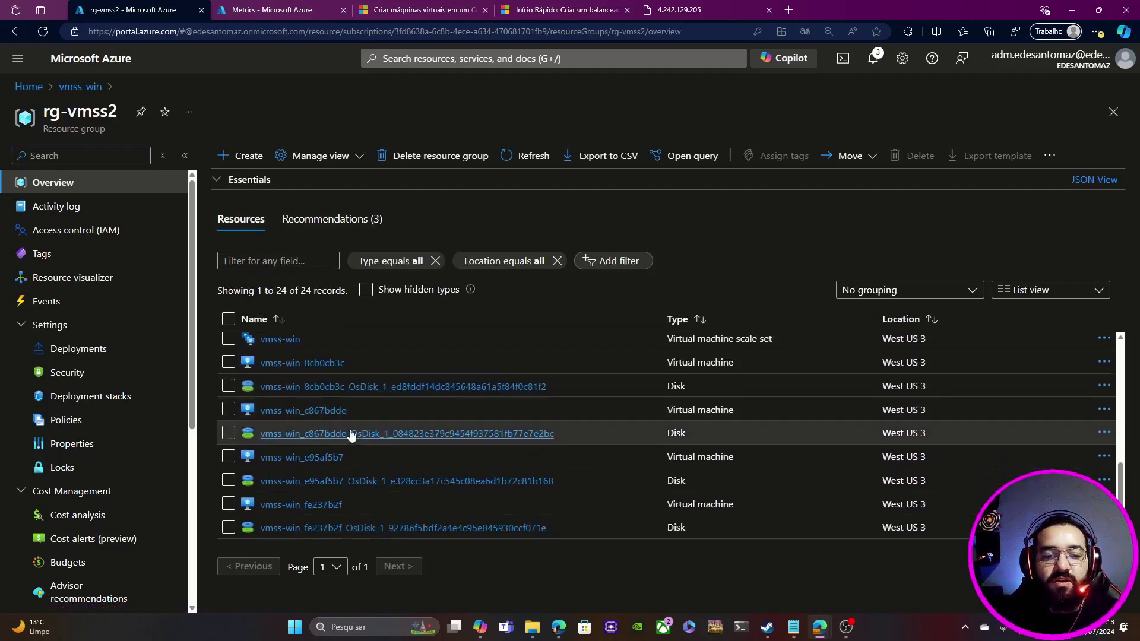
scroll(355, 436, up, 5)
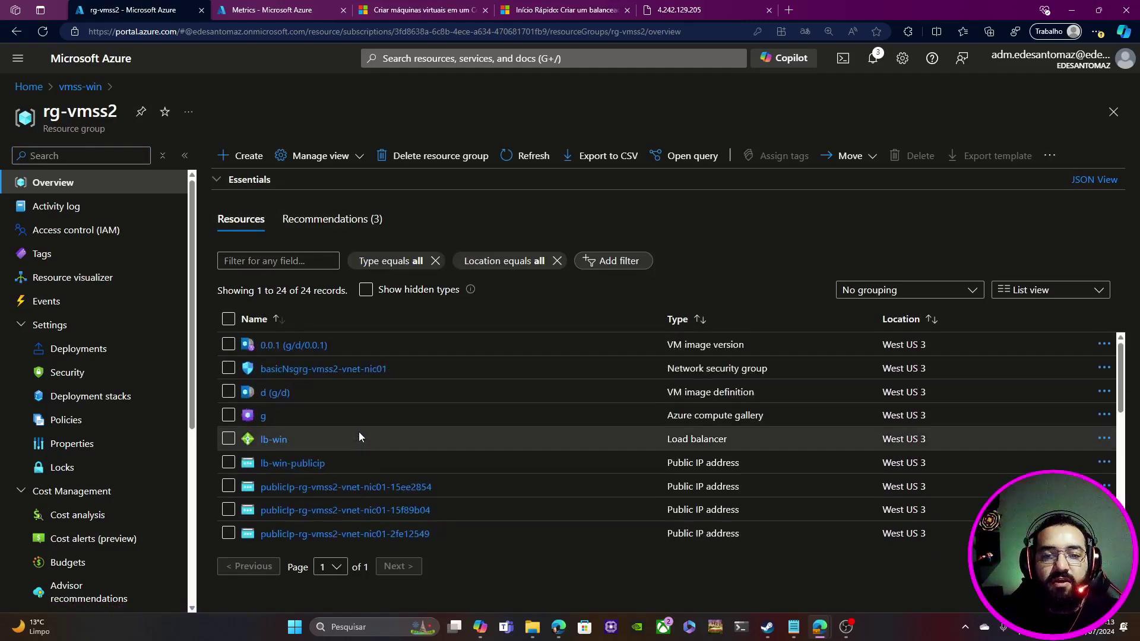
Step: Open the JSON view of resource group rg-vmss2 and examine its name, type and location entries
click(1092, 184)
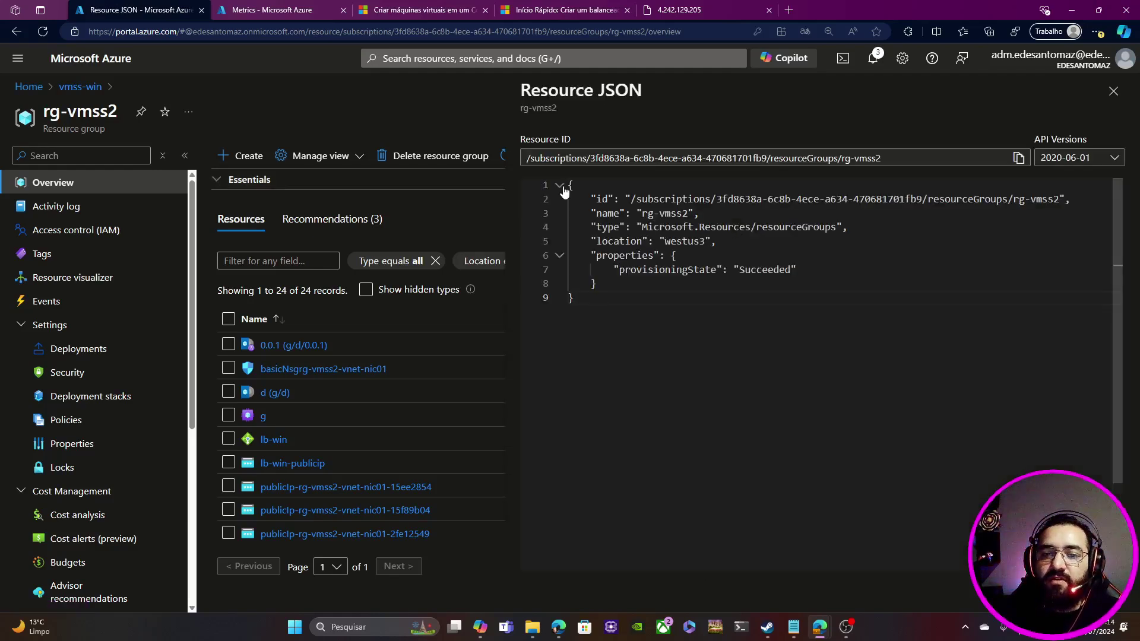
drag(568, 185, 599, 293)
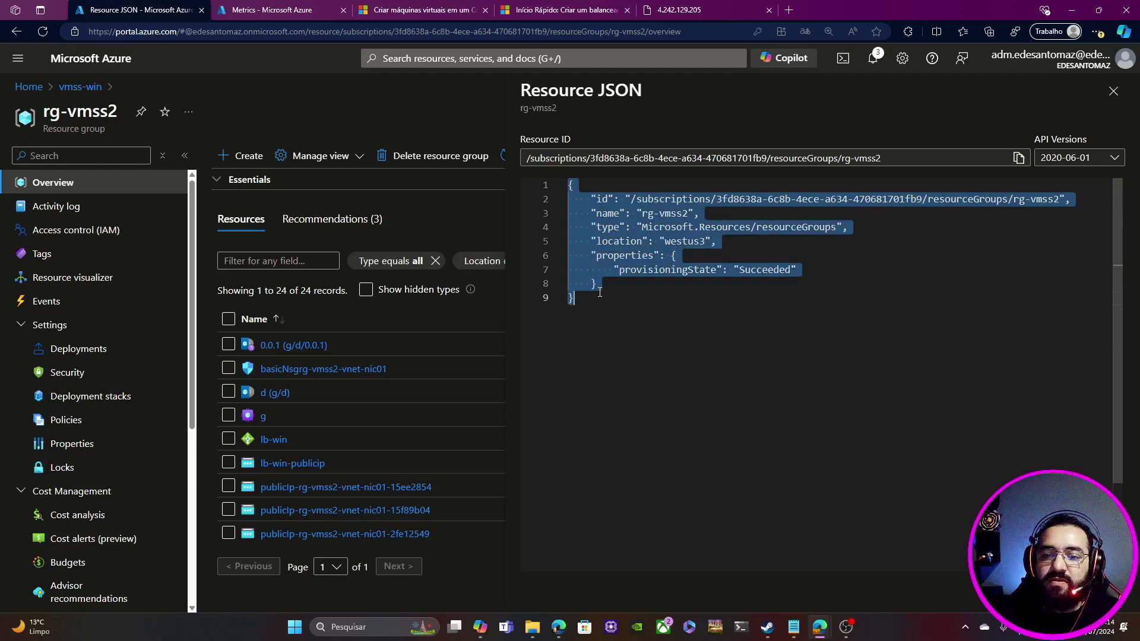
click(614, 349)
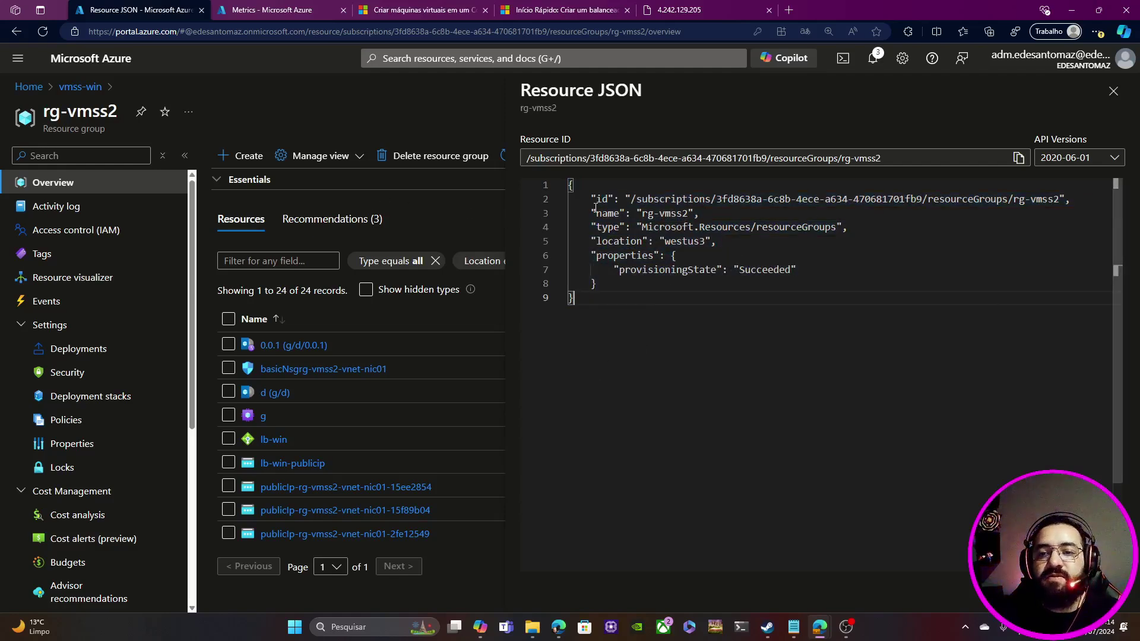
drag(596, 212, 700, 213)
click(673, 214)
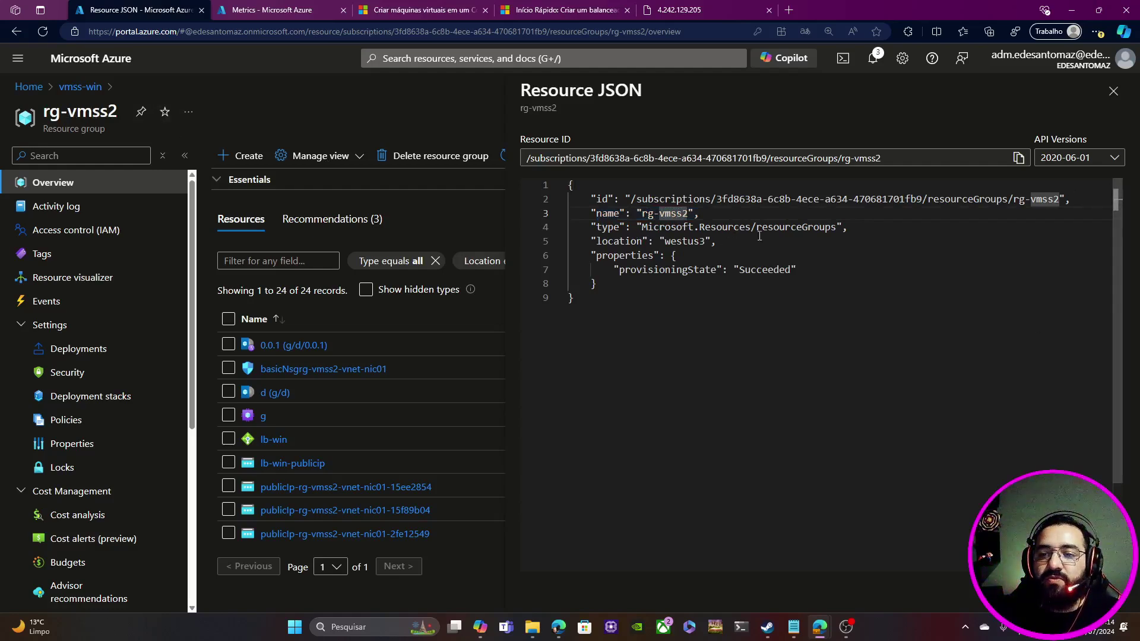
drag(756, 228, 839, 228)
click(719, 259)
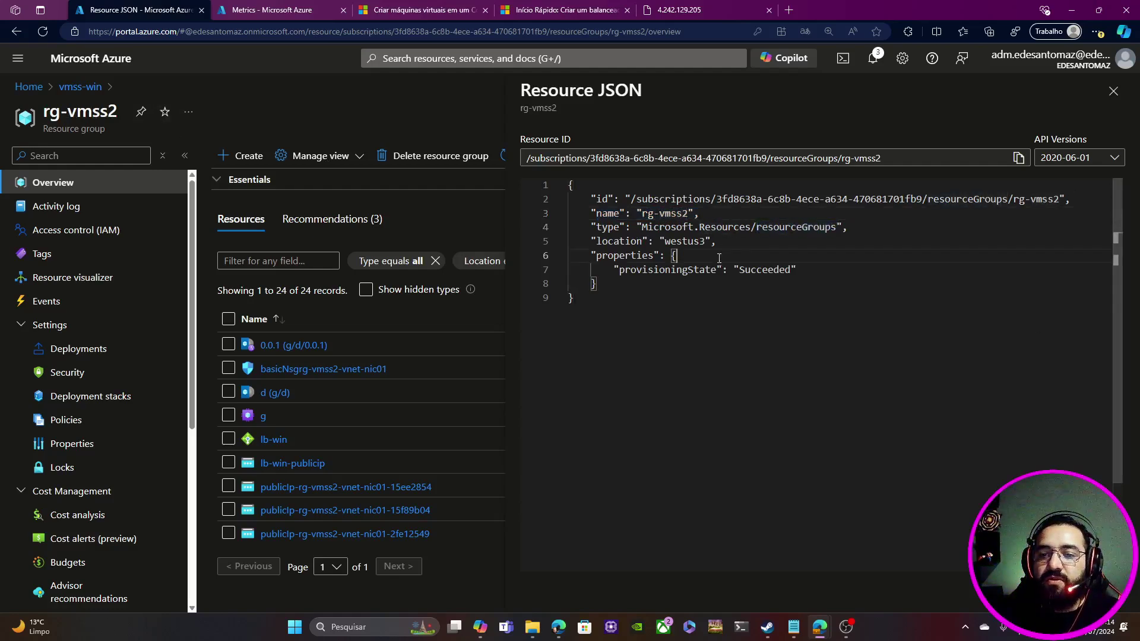
drag(664, 243, 708, 242)
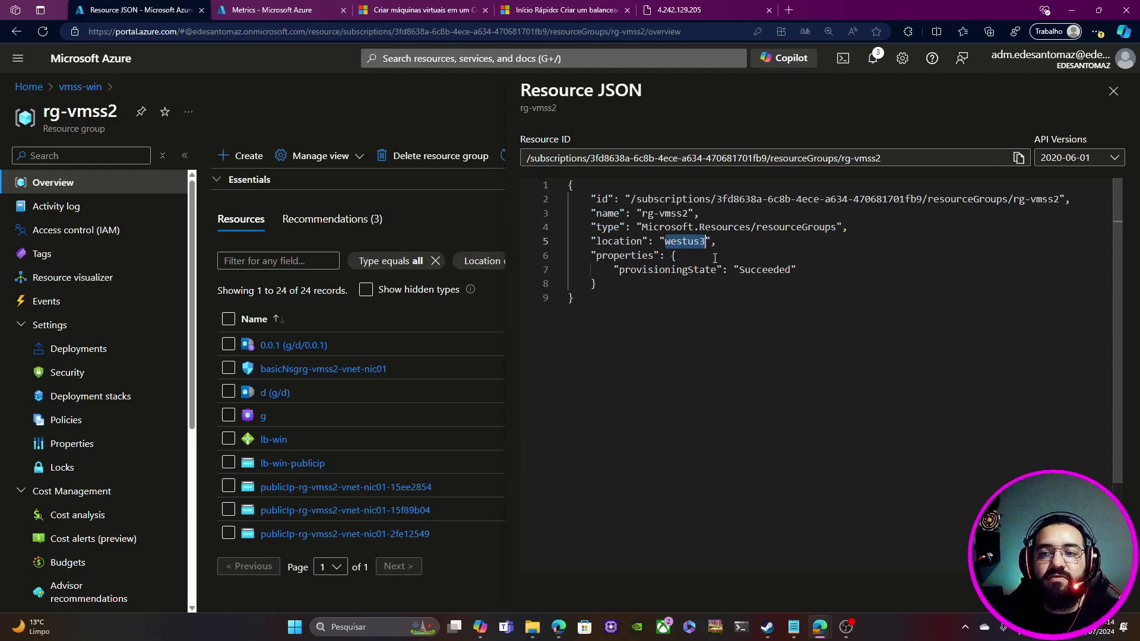
Step: Compare the id entry in the rg-vmss2 resource JSON with the subscription and resource group path in the page address
click(701, 213)
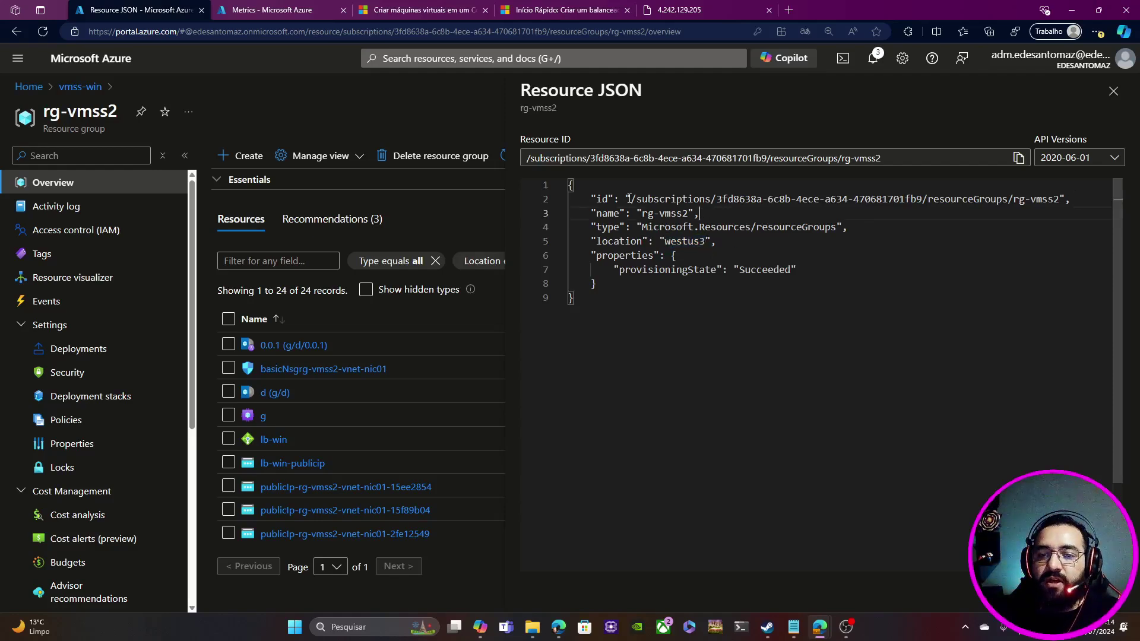
drag(629, 198, 1059, 198)
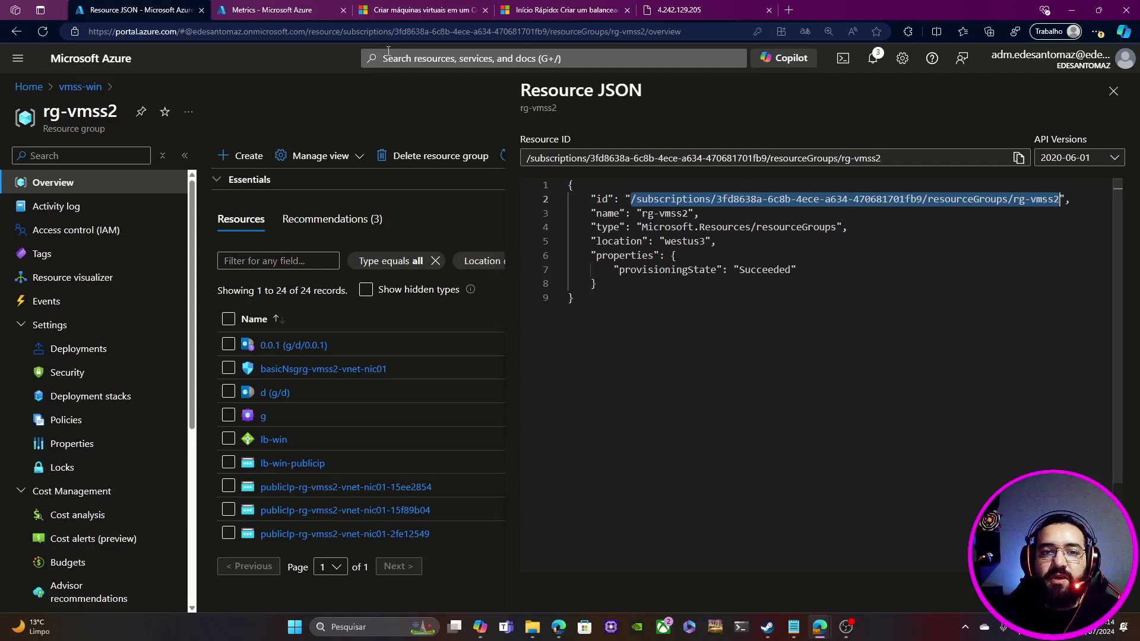
drag(344, 31, 646, 33)
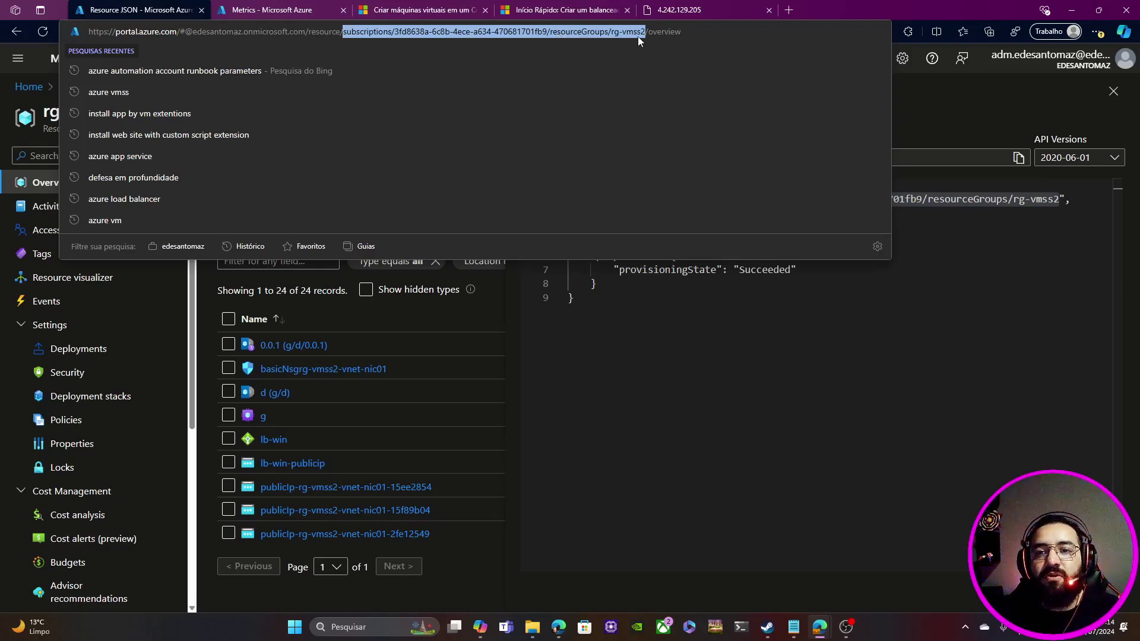
click(921, 283)
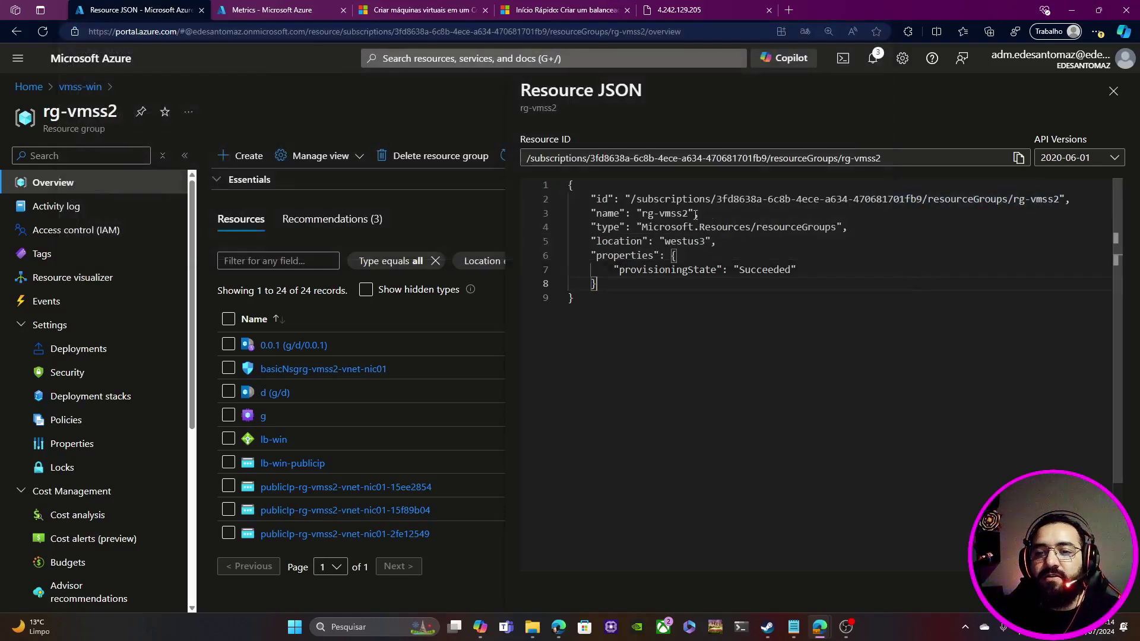
drag(717, 199, 1061, 199)
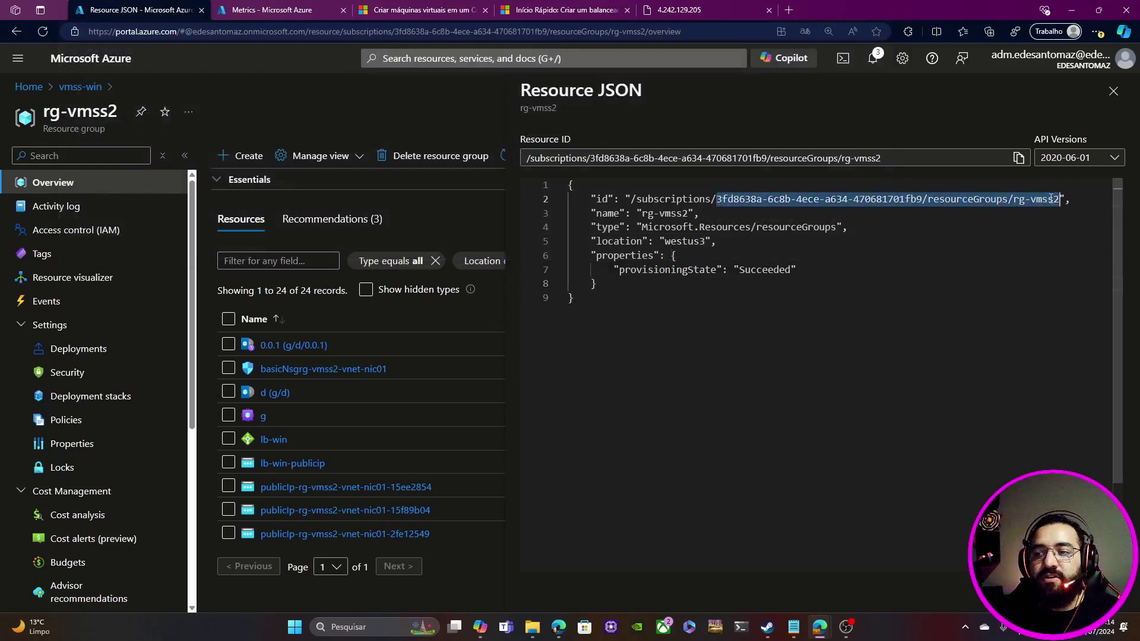
Step: Open the virtual network rg-vmss2-vnet from the resource group's list and display its JSON view
scroll(291, 439, down, 4)
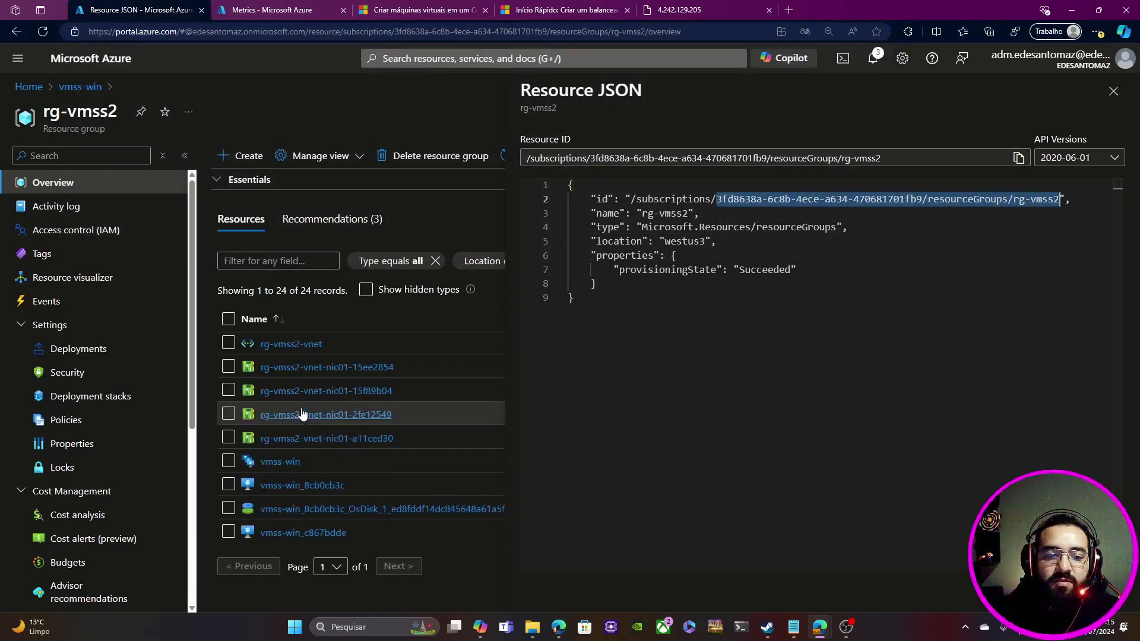
scroll(282, 430, up, 2)
click(284, 462)
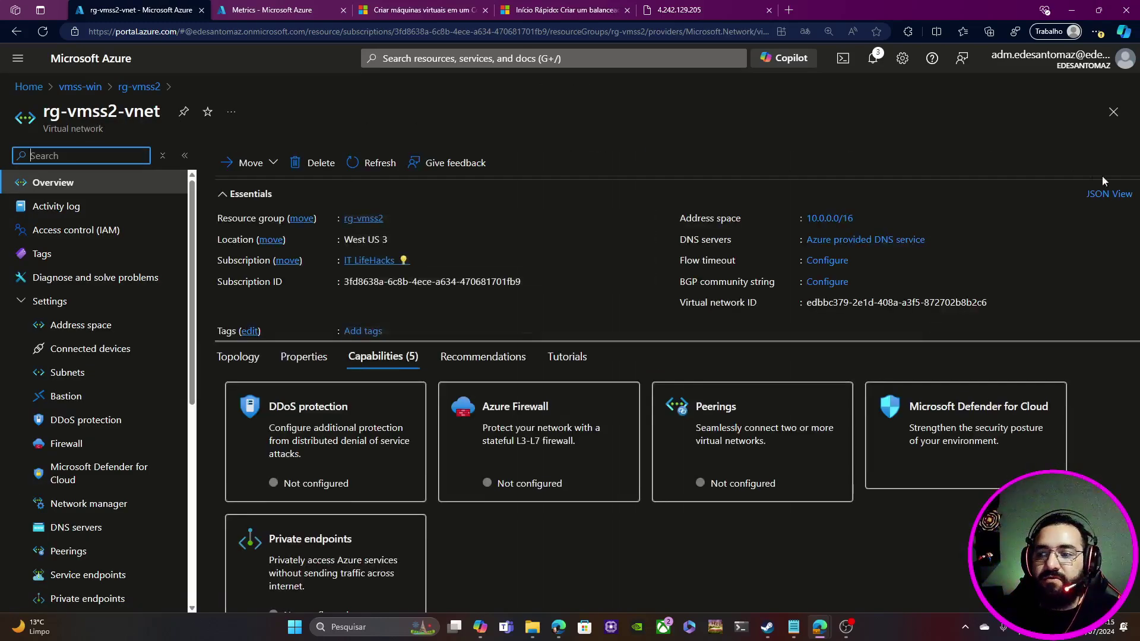
click(1113, 195)
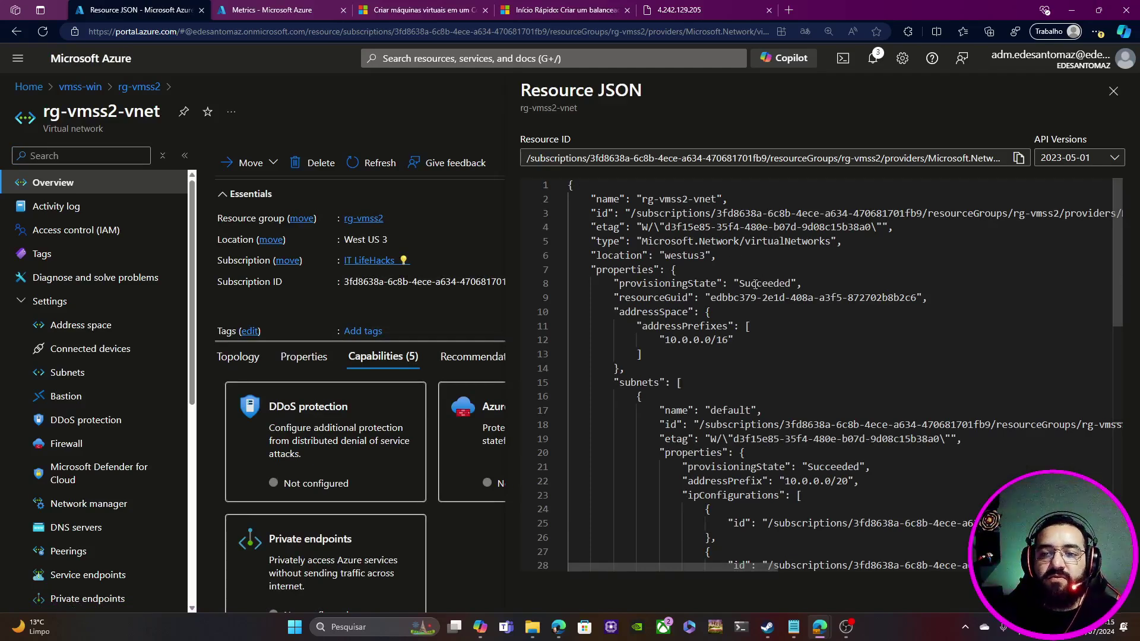
Step: Examine the virtual network's resource ID, from the provider segment through to the resource name at its end
click(588, 158)
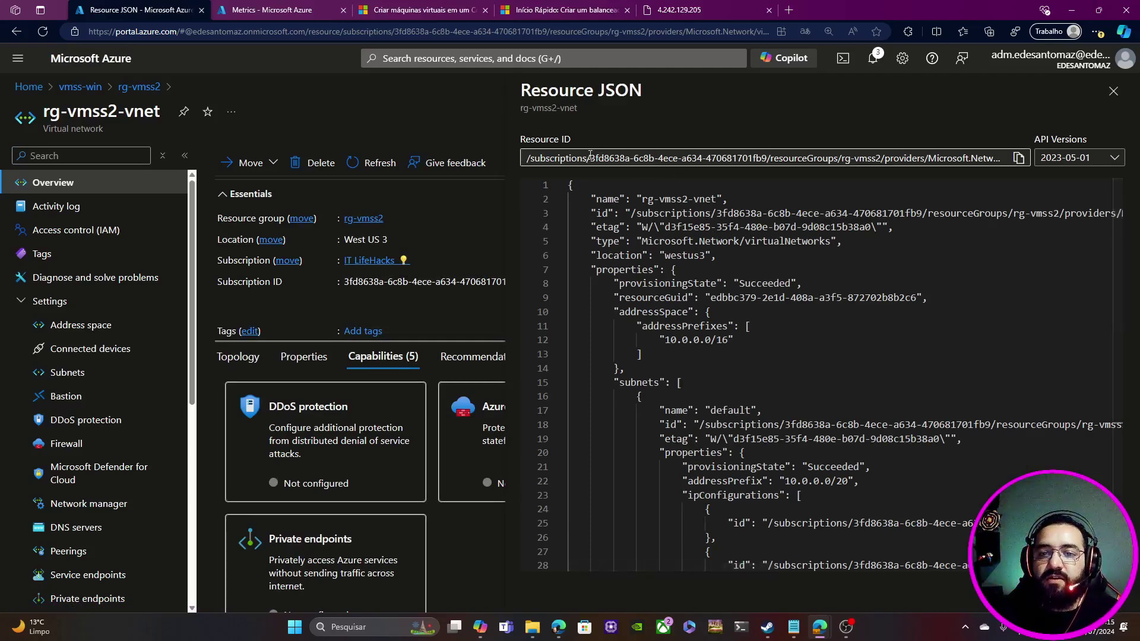
drag(527, 158, 1084, 172)
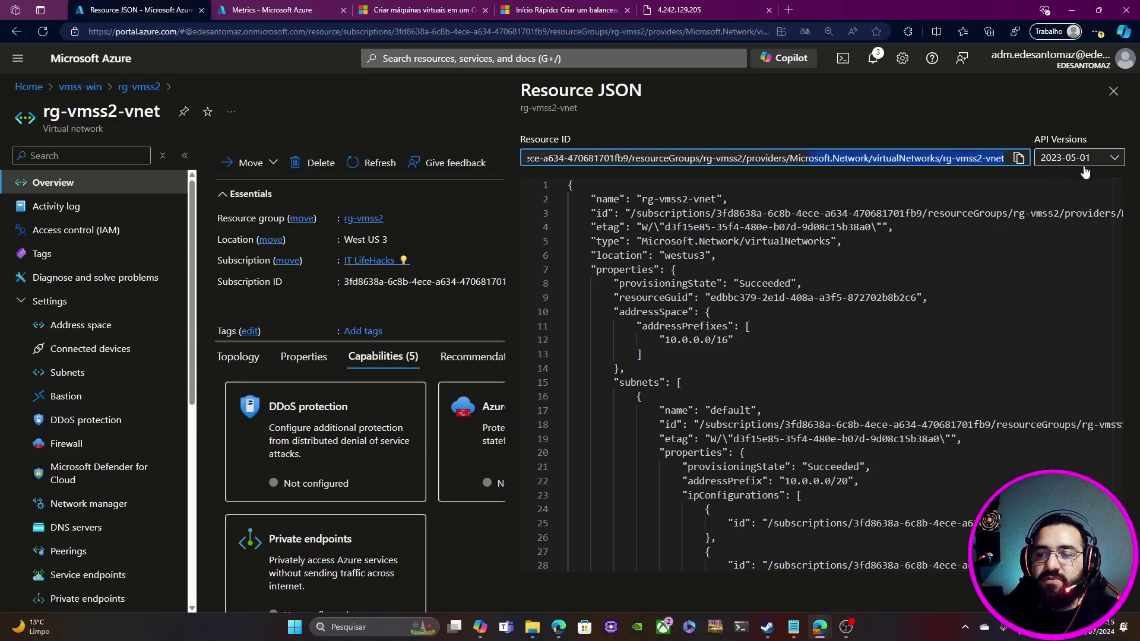
click(934, 215)
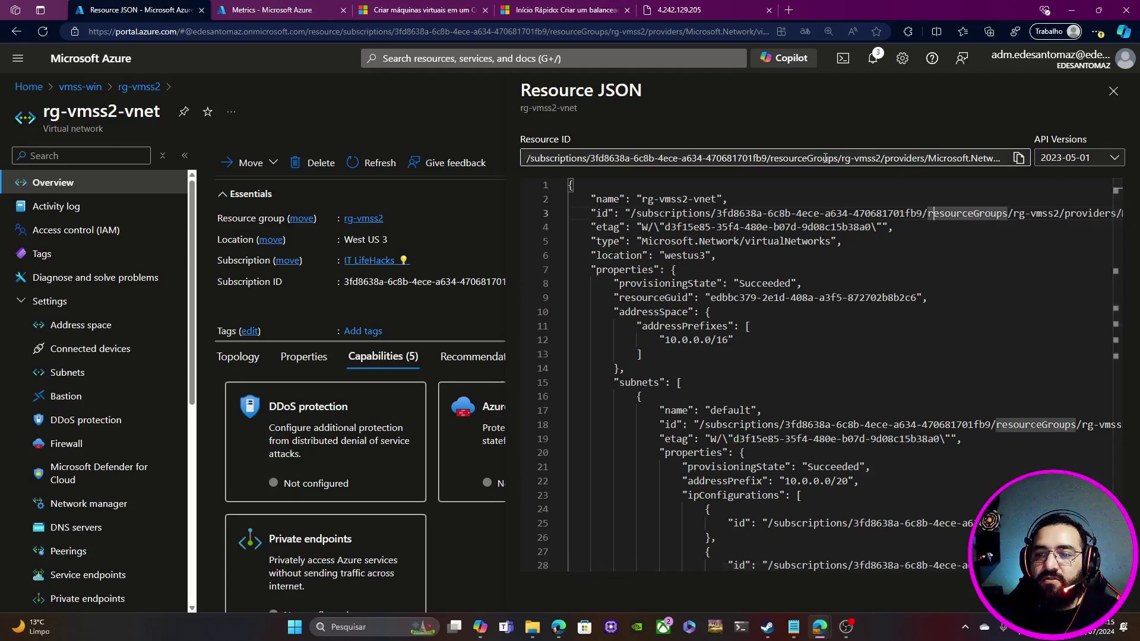
drag(906, 159, 1007, 159)
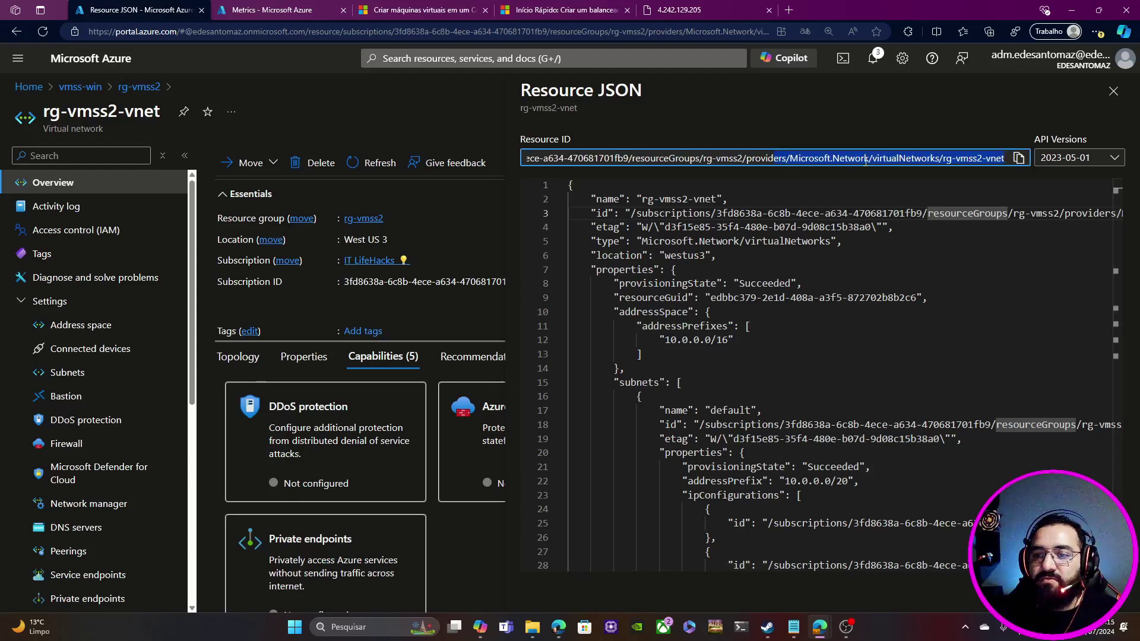
drag(949, 159, 1008, 159)
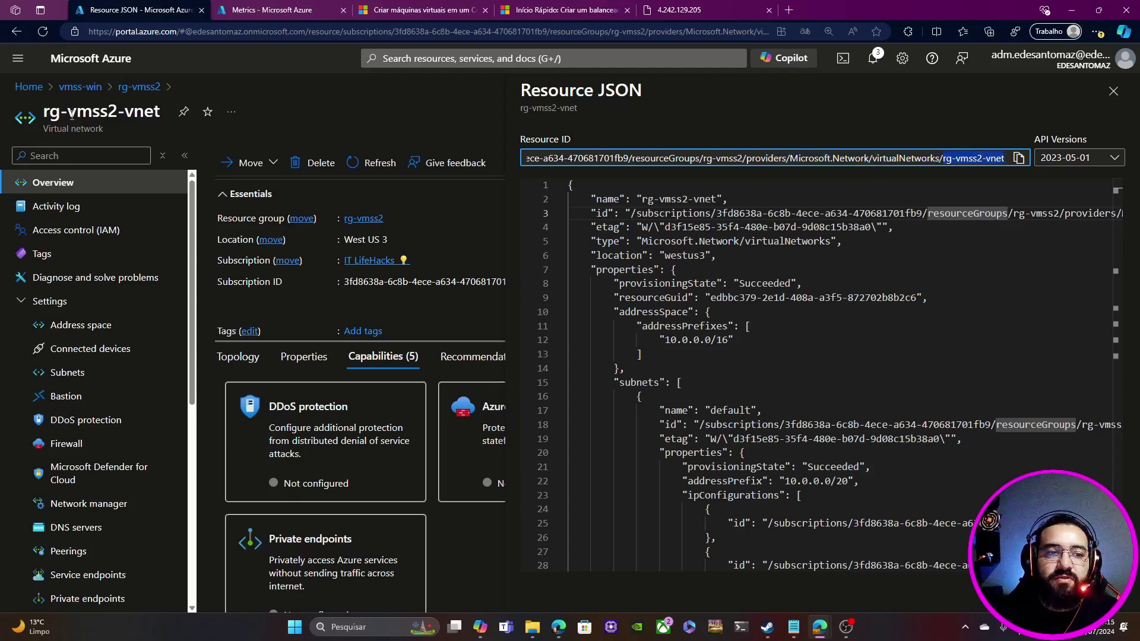
Step: Examine the type, location and name entries in the JSON of rg-vmss2-vnet
click(699, 241)
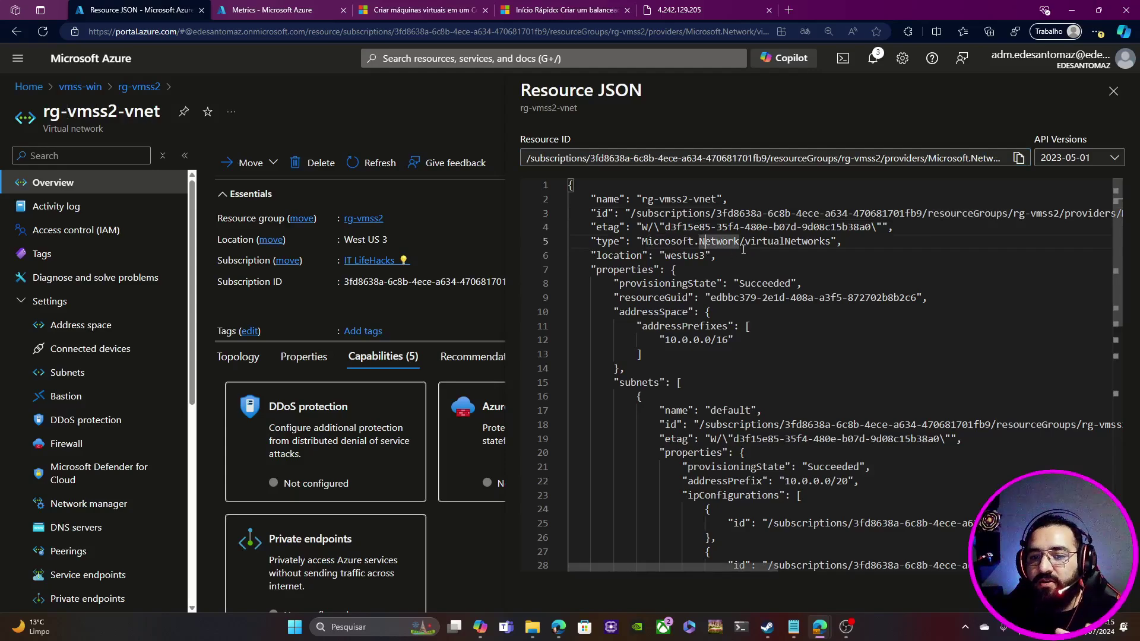
drag(746, 241, 830, 242)
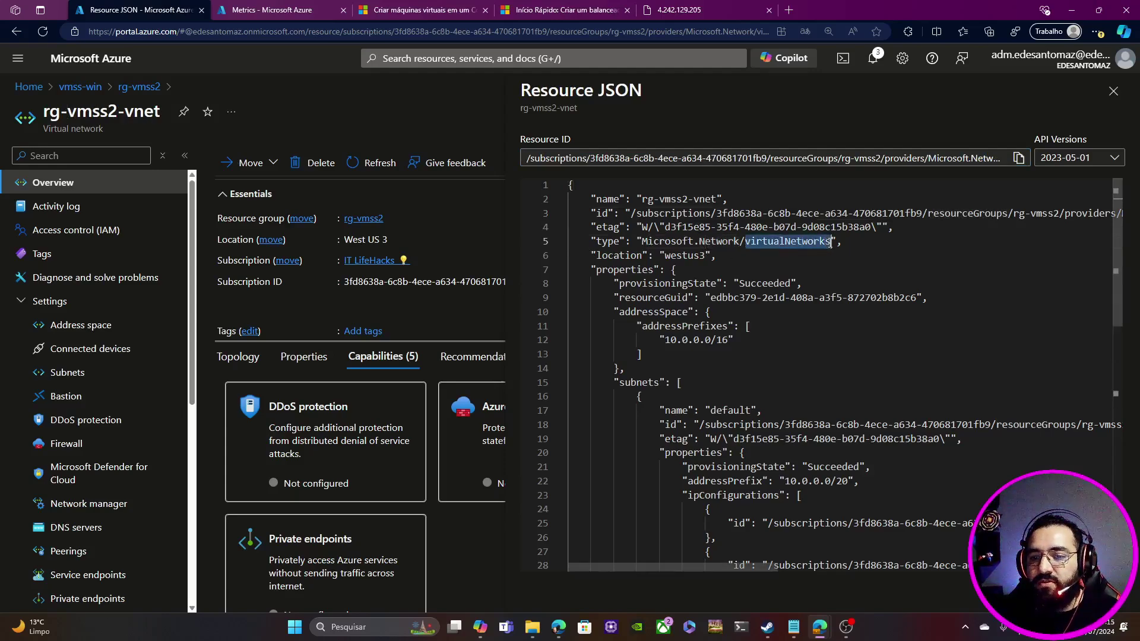
drag(665, 255, 710, 256)
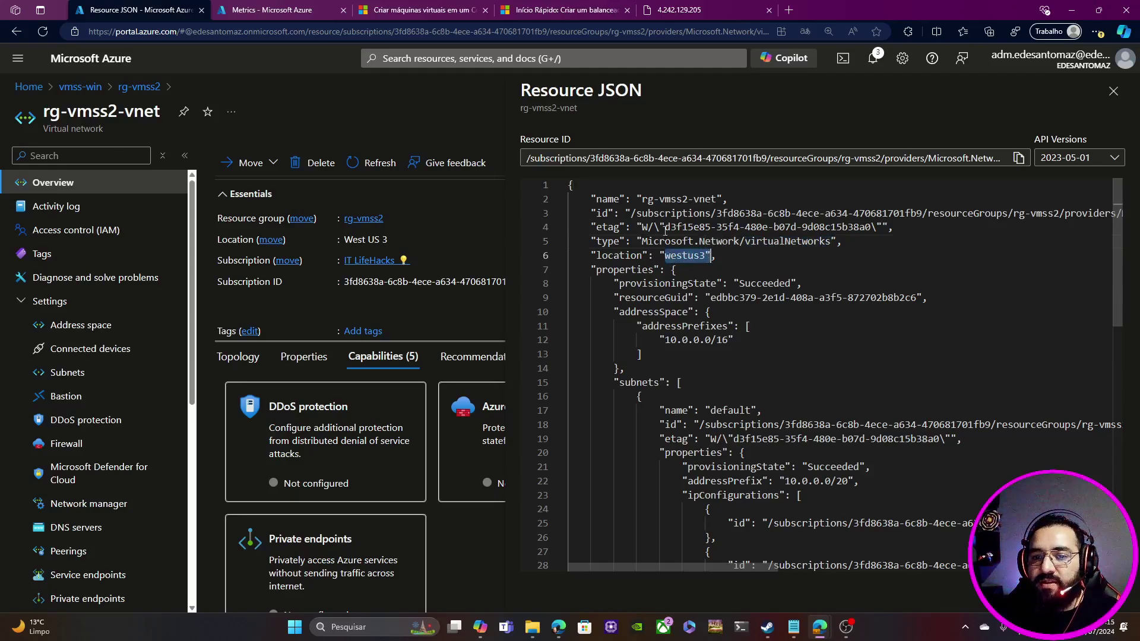
drag(644, 199, 716, 199)
scroll(680, 273, down, 3)
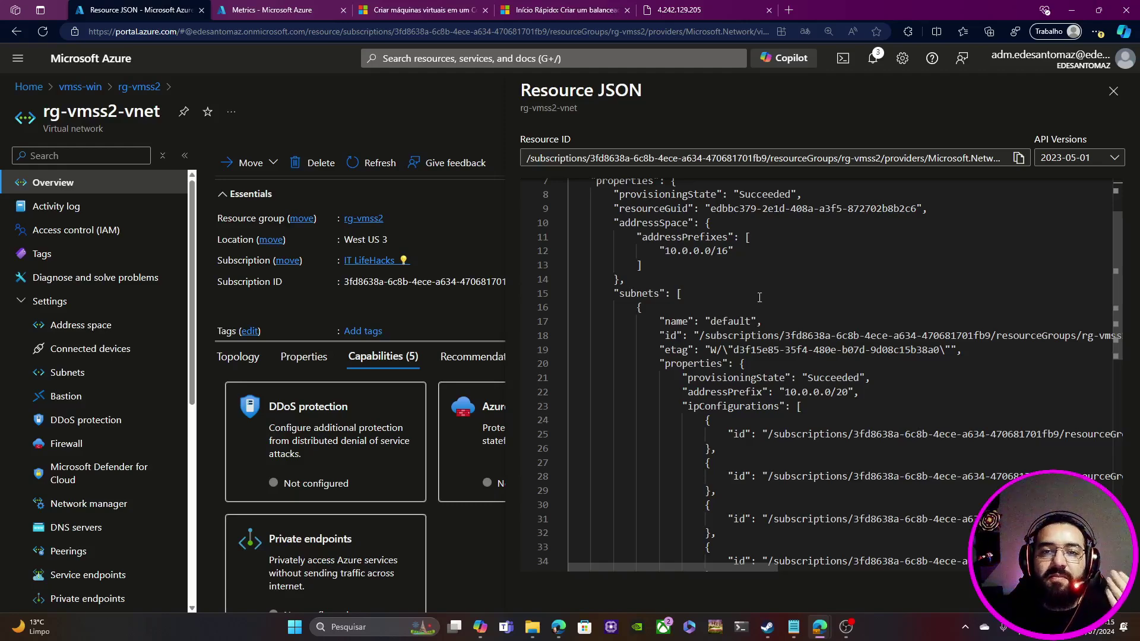
scroll(760, 297, up, 3)
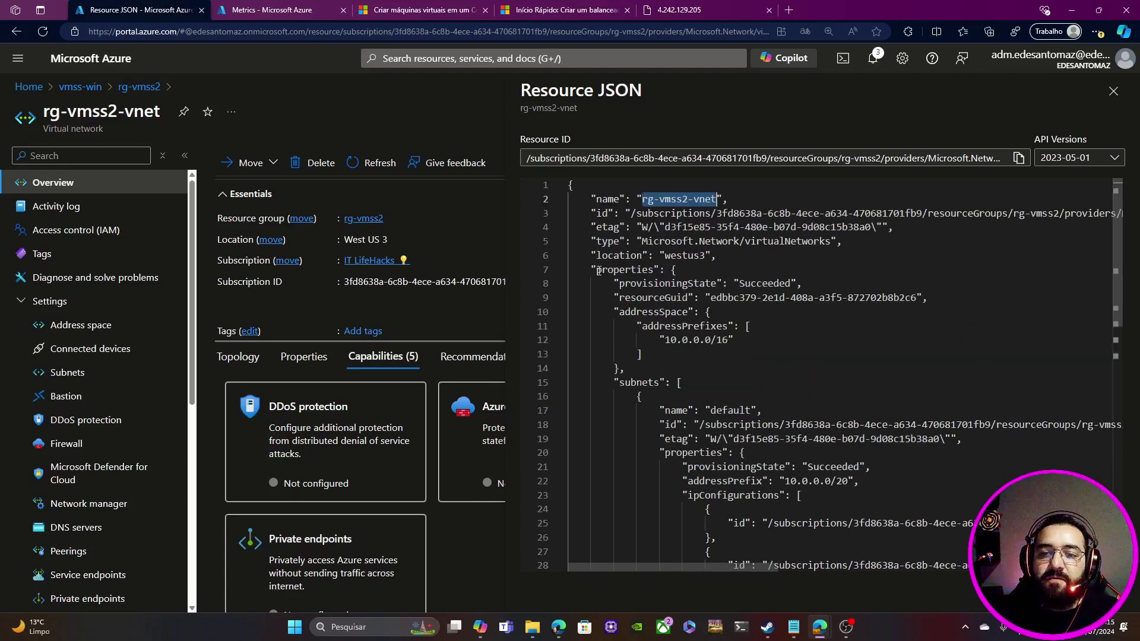
Step: Examine the properties block of the virtual network's JSON, covering the address prefixes and the default subnet's definition
drag(595, 271, 717, 538)
click(751, 353)
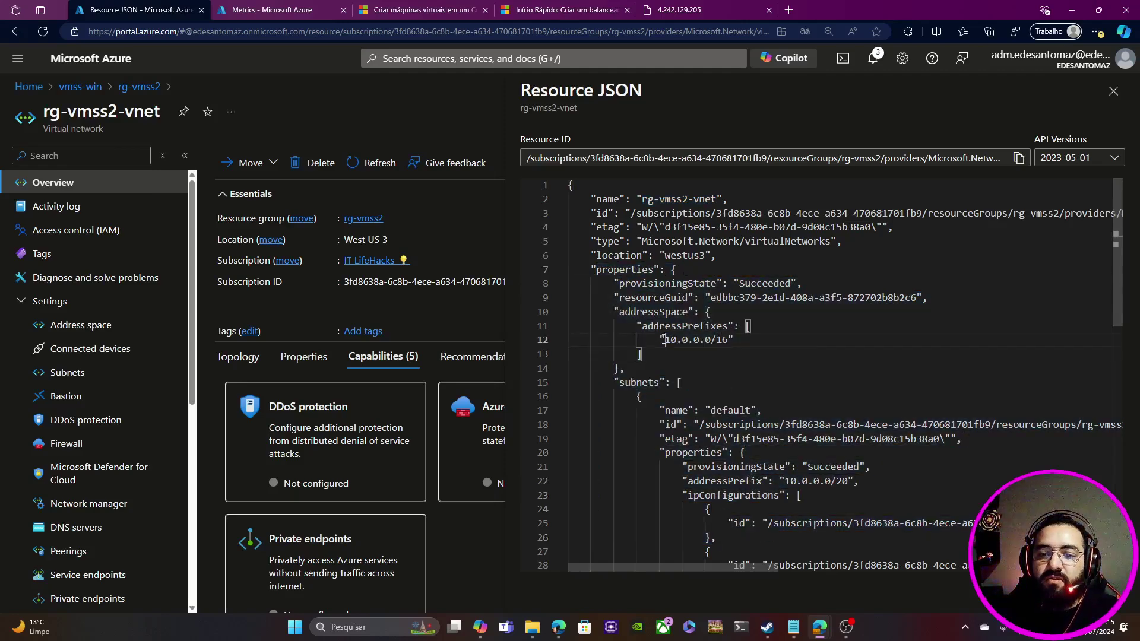
drag(664, 340, 748, 342)
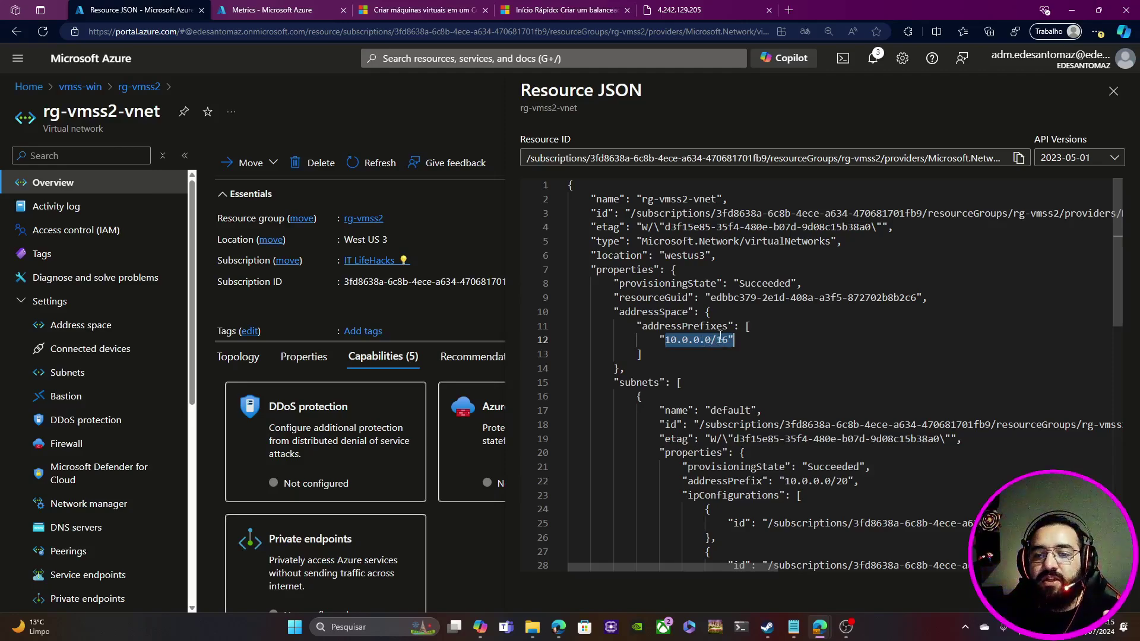
scroll(743, 330, down, 3)
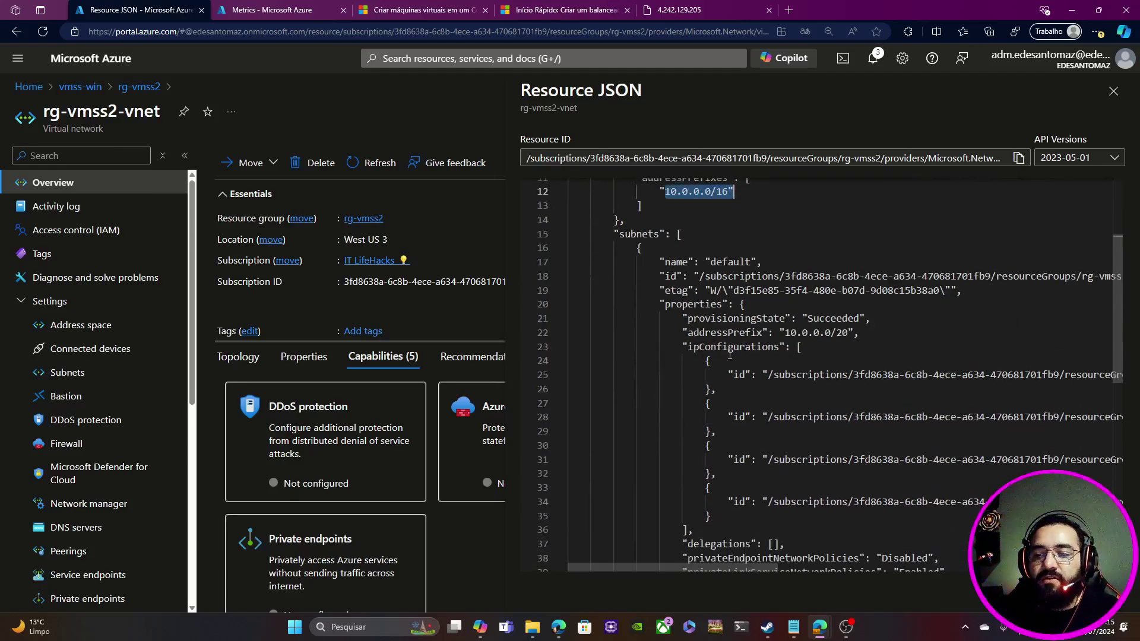
drag(728, 332, 889, 333)
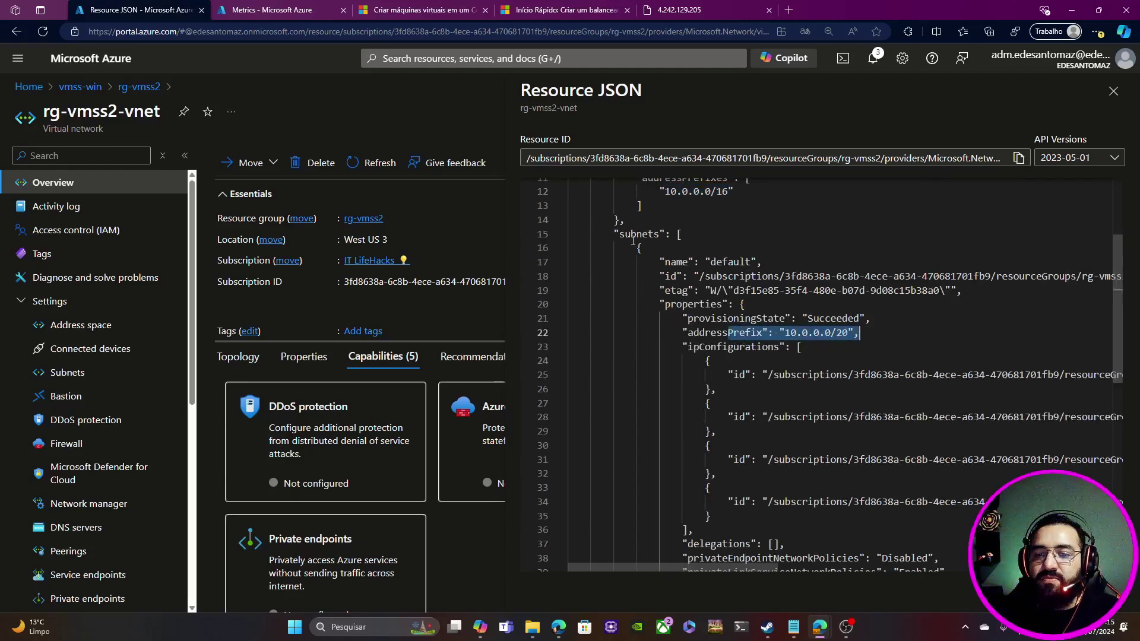
drag(658, 262, 717, 431)
scroll(787, 342, down, 4)
scroll(787, 341, up, 8)
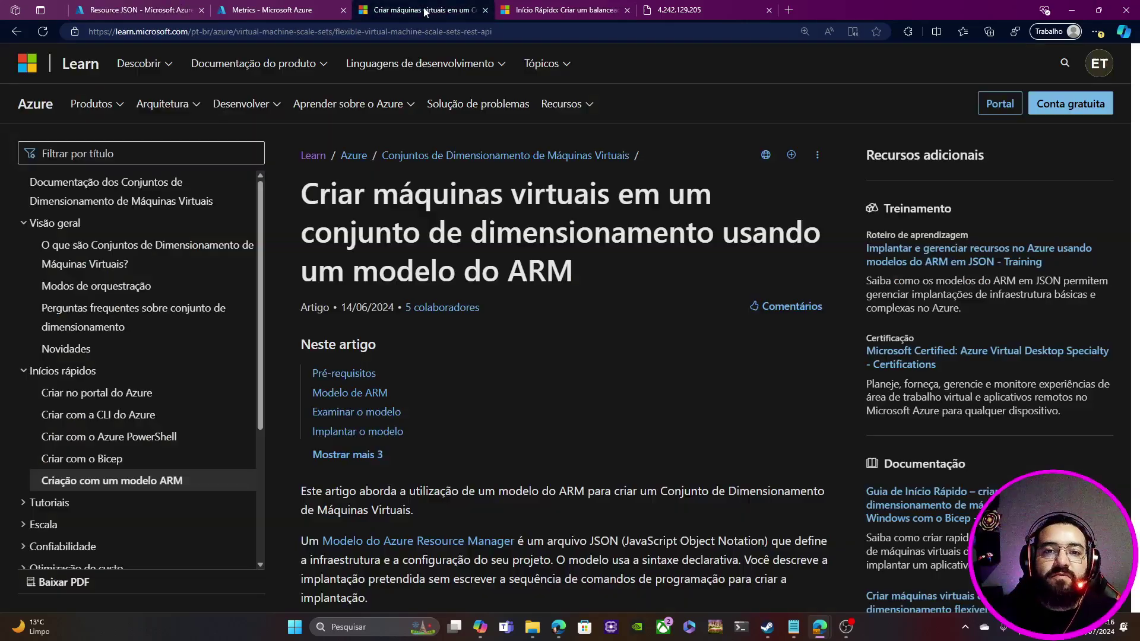
Step: View the ARM template article on scale sets, then return to the rg-vmss2-vnet JSON and highlight its opening lines
click(419, 11)
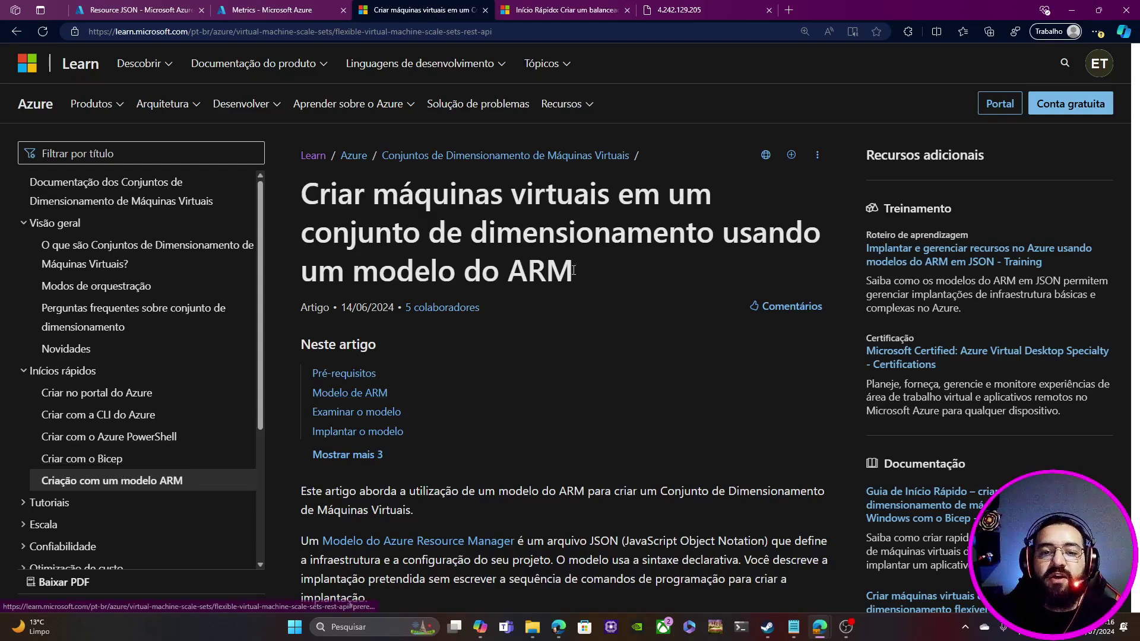
click(99, 7)
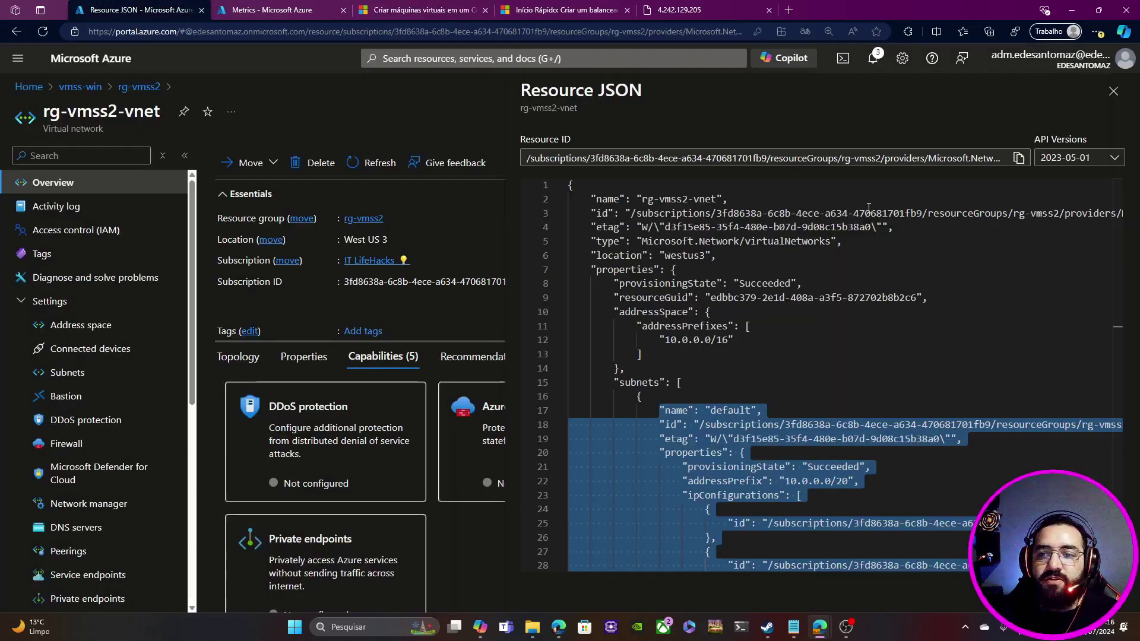
click(574, 188)
drag(574, 189, 806, 460)
drag(789, 256, 392, 218)
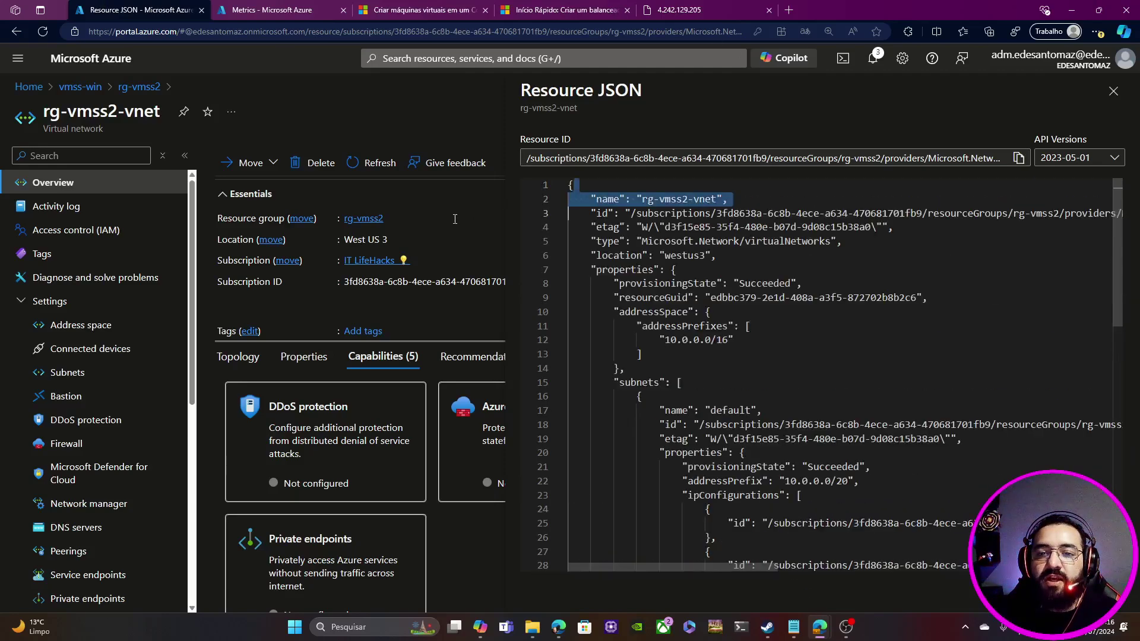
Step: Return to the ARM template article and skim the sample template's parameters, variables and resources sections
click(415, 11)
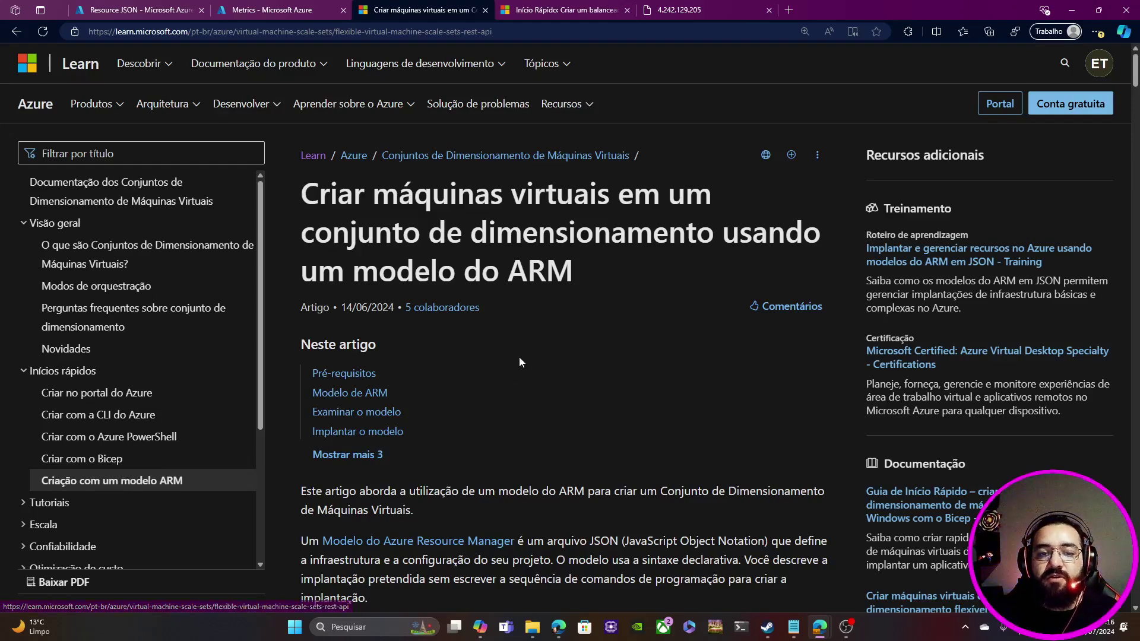
scroll(519, 361, down, 4)
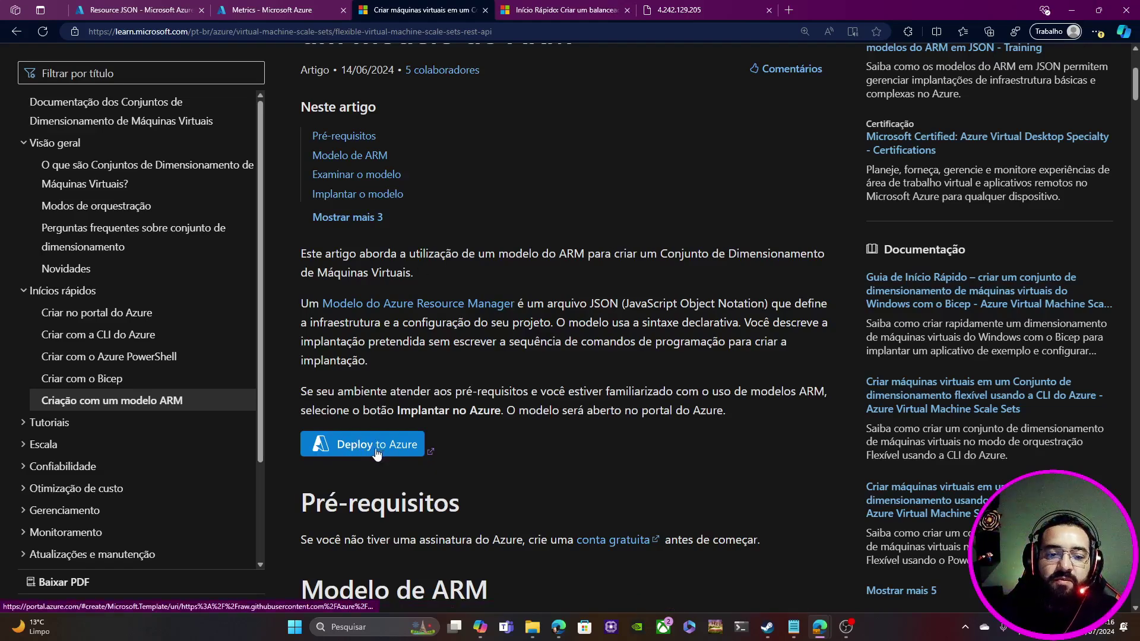
scroll(441, 353, down, 12)
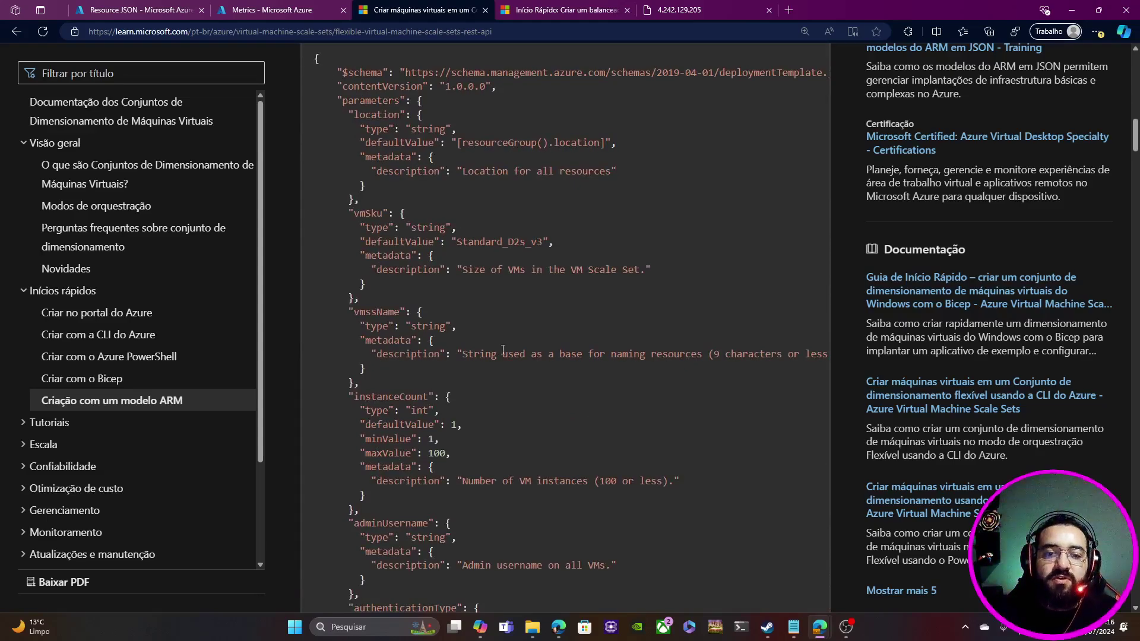
scroll(503, 350, down, 20)
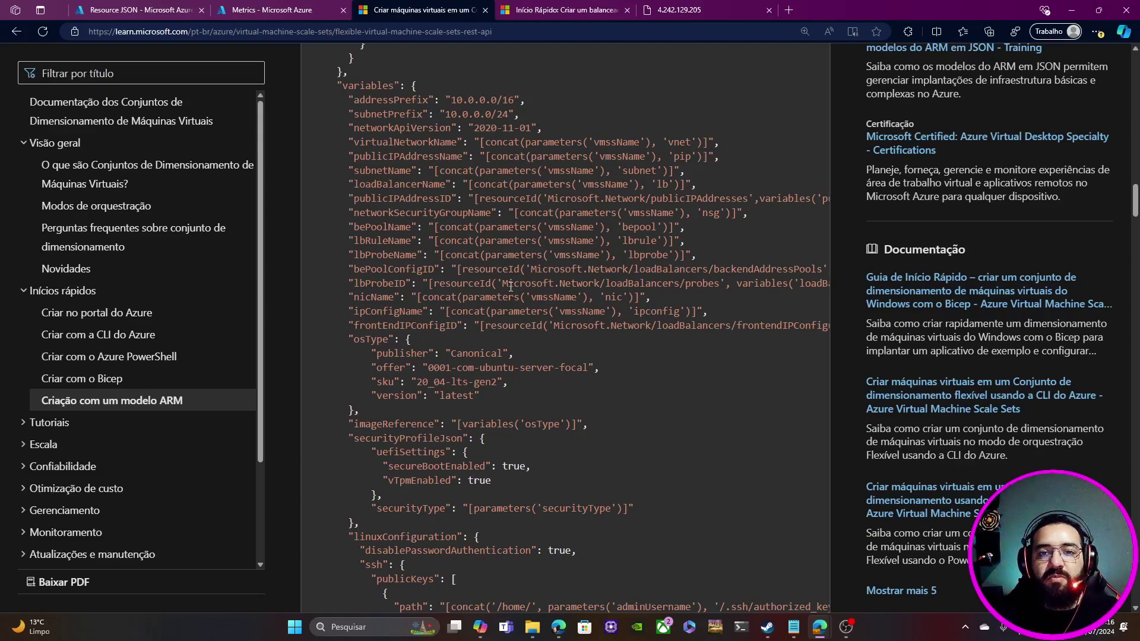
scroll(511, 283, down, 5)
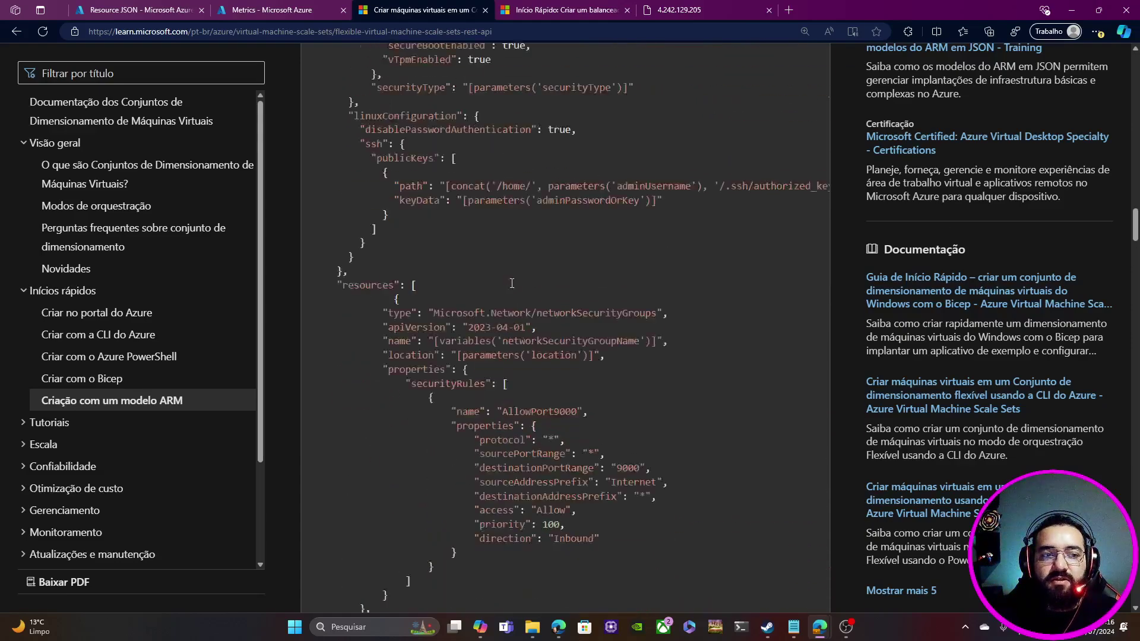
scroll(510, 283, up, 15)
scroll(511, 283, up, 15)
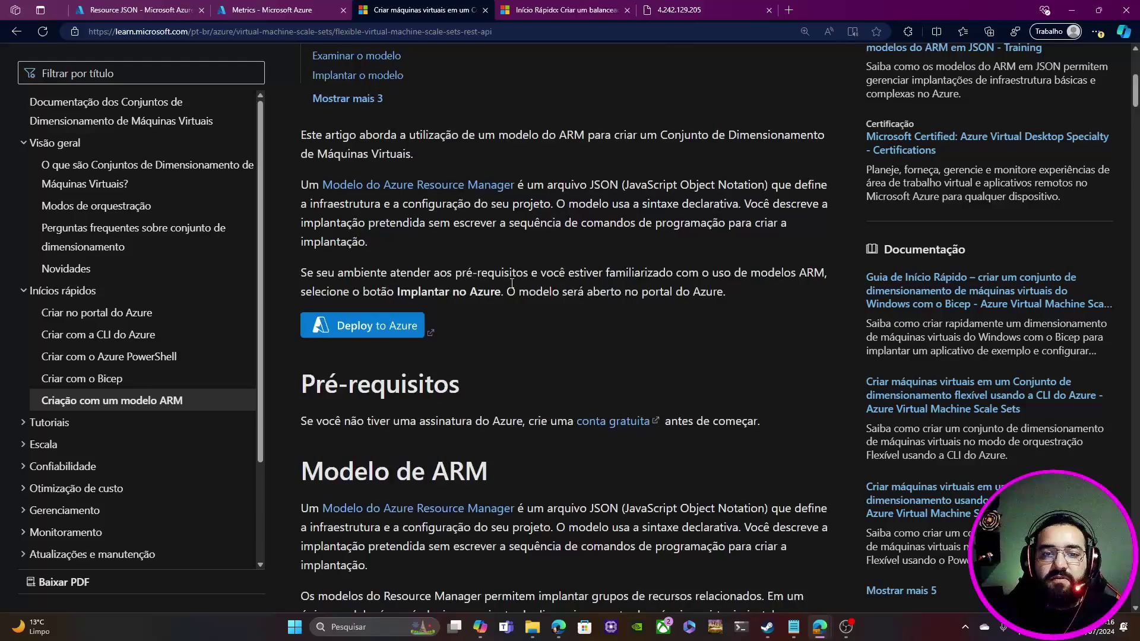
Step: Open the article's sample scale set template as a custom Azure deployment and dismiss the remaining-credit notifications
click(374, 324)
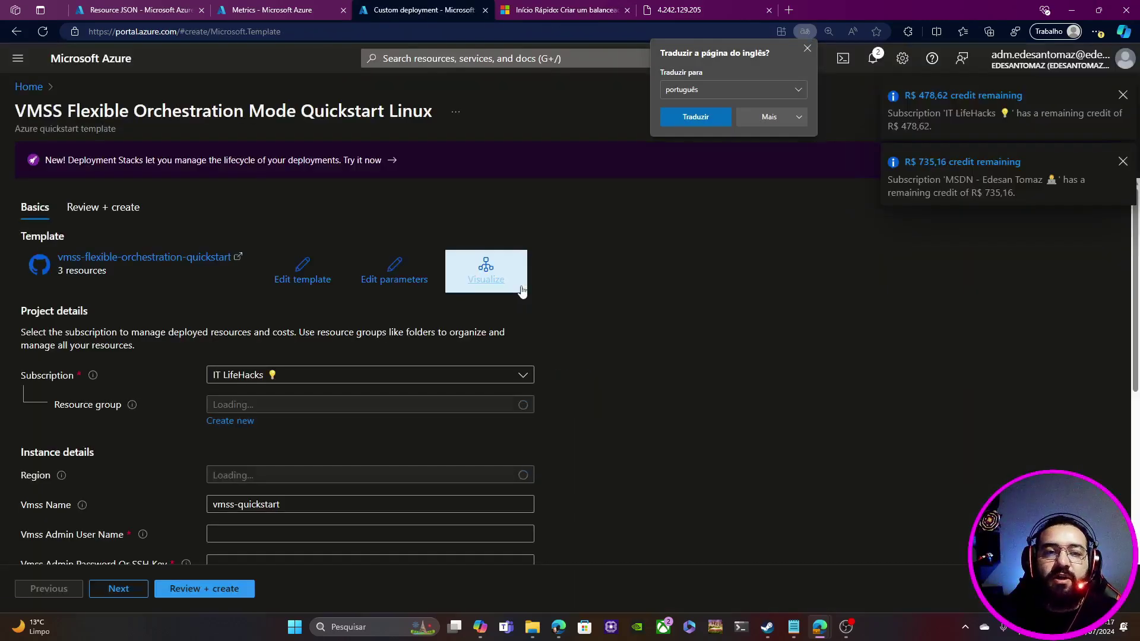
click(1123, 95)
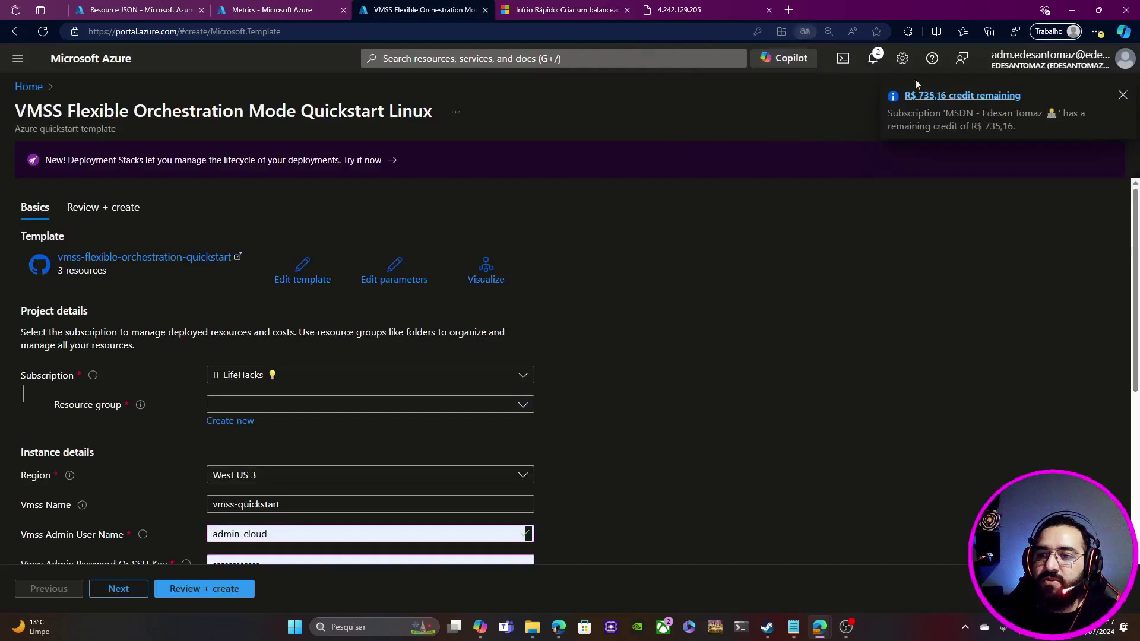
click(1124, 95)
scroll(266, 276, down, 3)
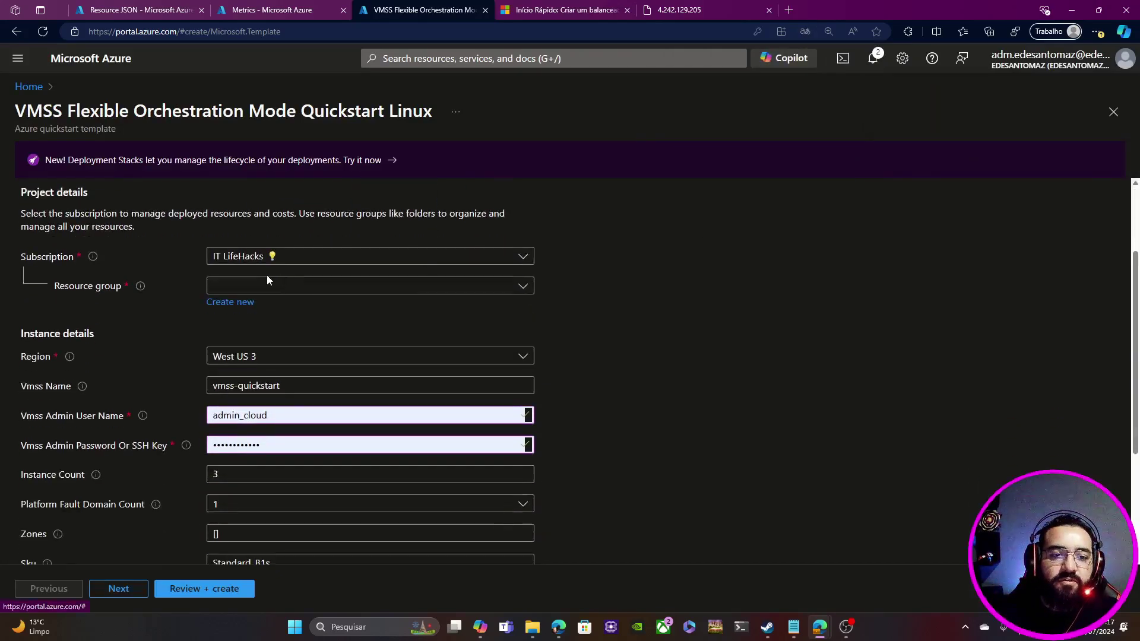
Step: Look over the template's deployment form and create a new resource group named rg-vmss for it
scroll(266, 276, up, 3)
scroll(288, 350, down, 5)
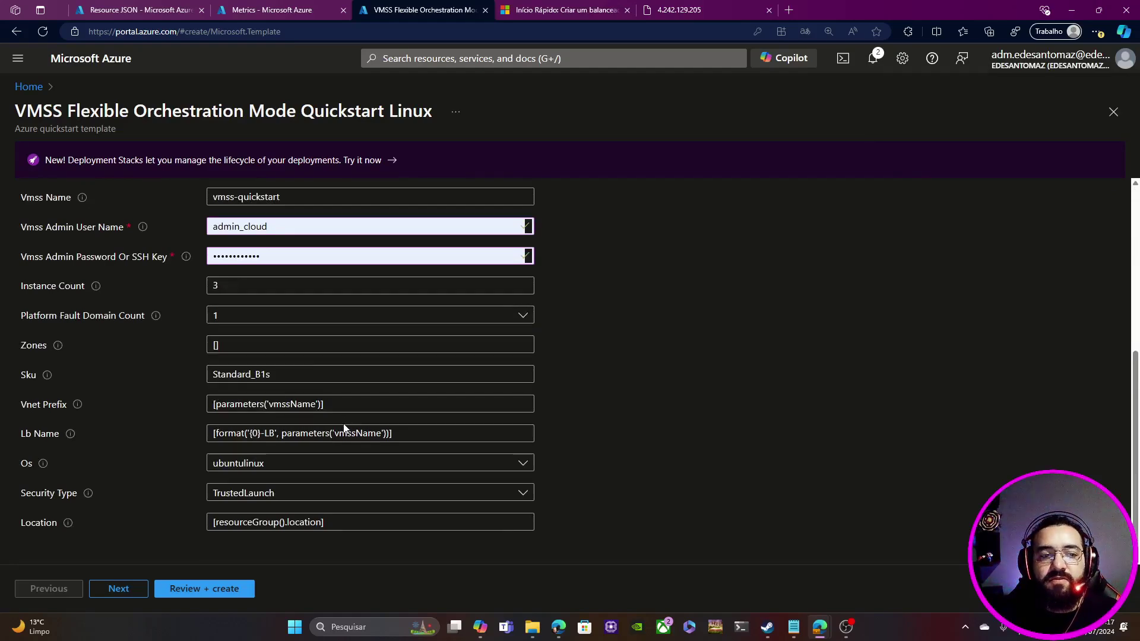
scroll(344, 427, up, 4)
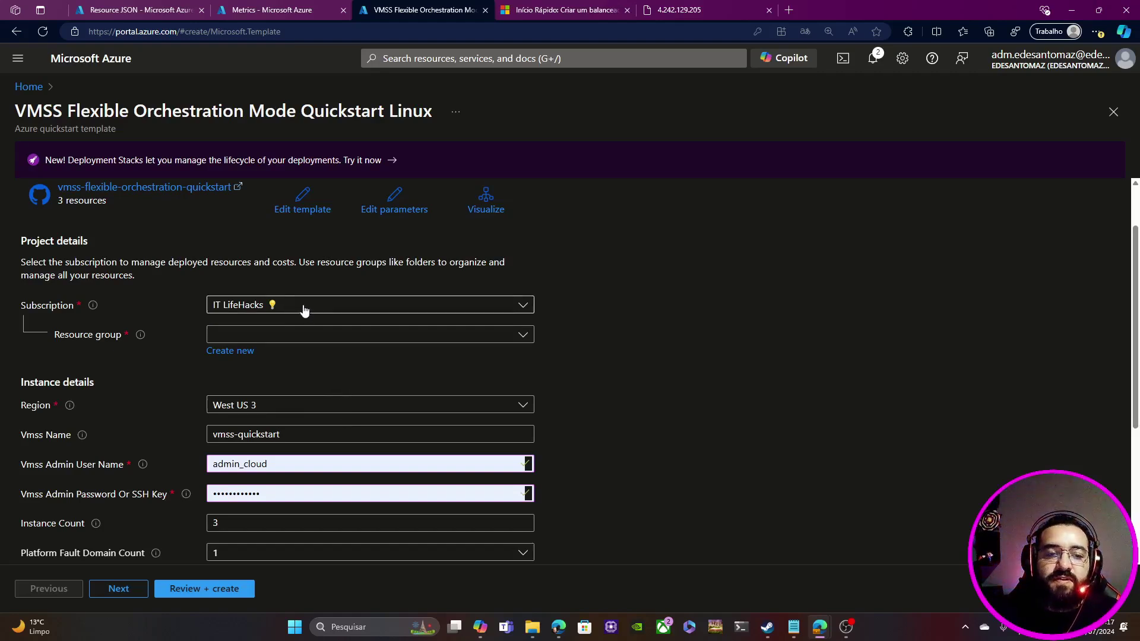
click(262, 336)
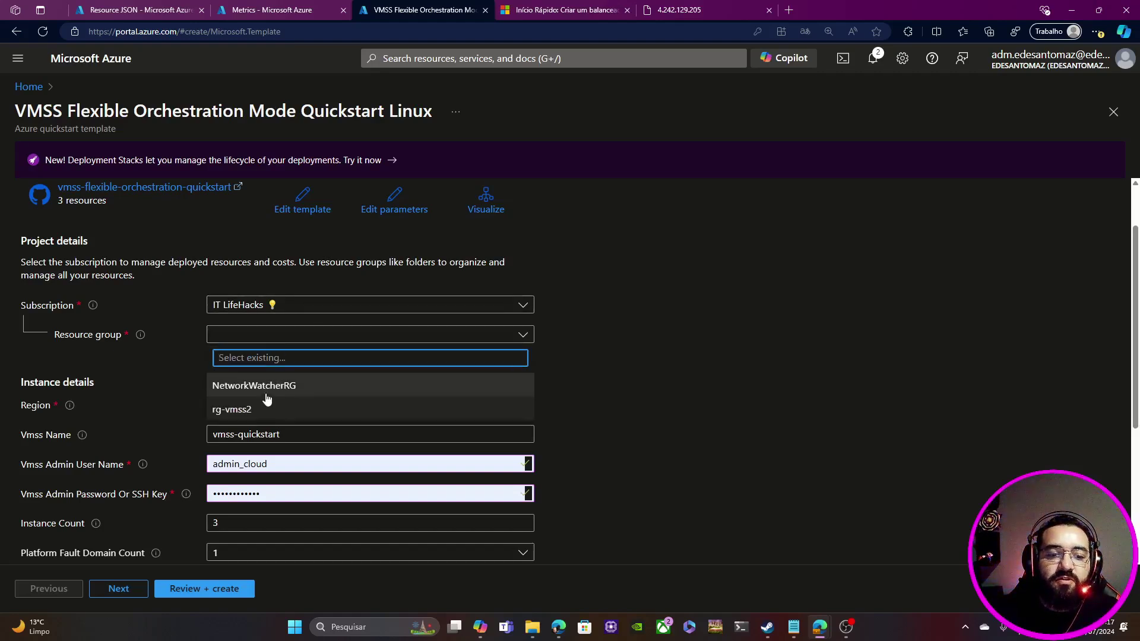
click(524, 334)
click(230, 350)
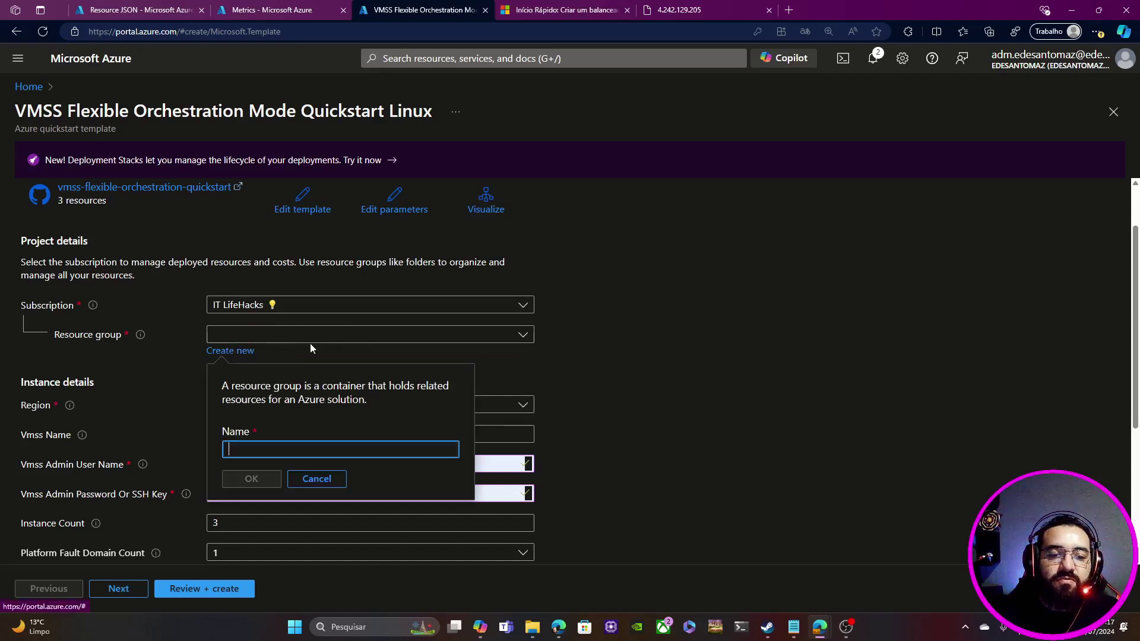
click(275, 449)
text(rg-vm)
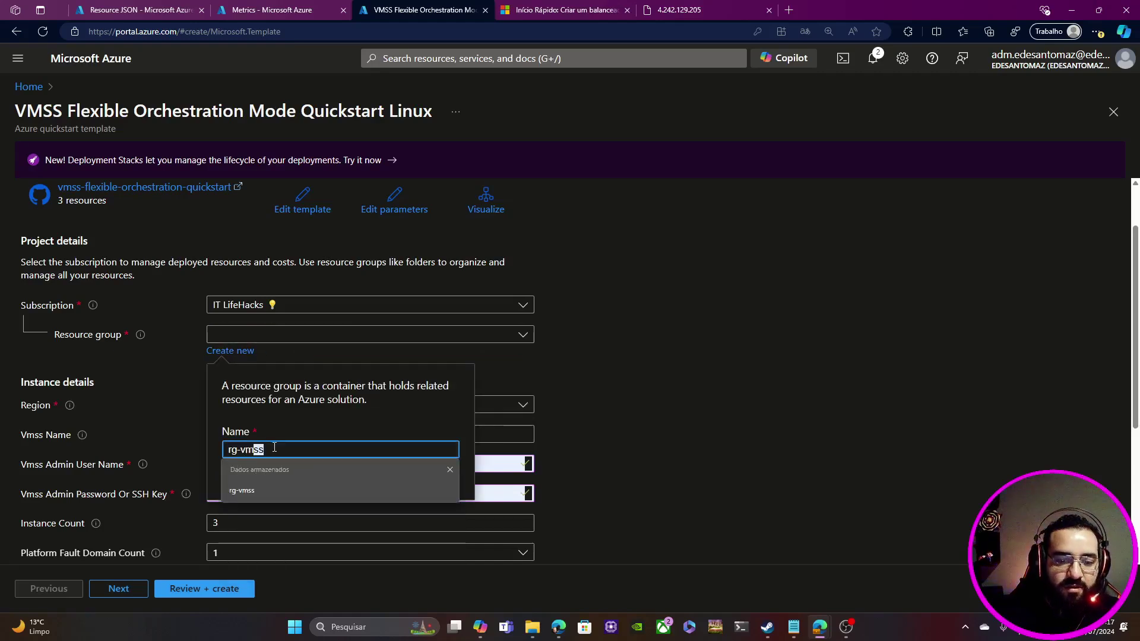
click(243, 490)
click(257, 475)
Step: Set the scale set's name to vmss-new in the instance details
scroll(559, 338, down, 1)
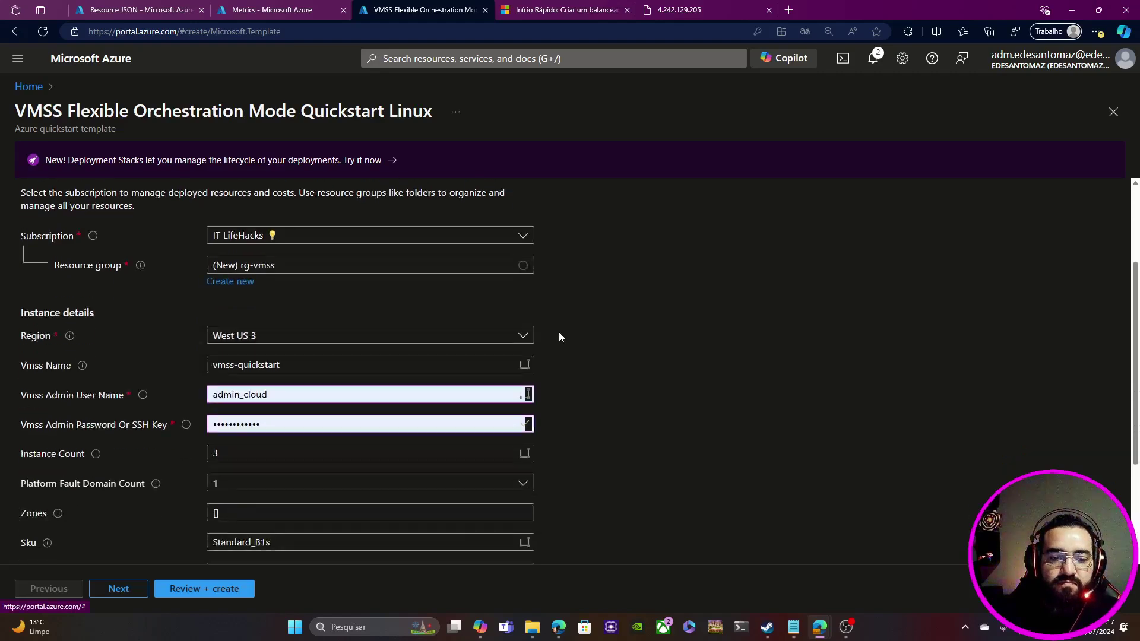
scroll(559, 337, down, 2)
drag(301, 257, 201, 258)
drag(305, 257, 239, 258)
text(new)
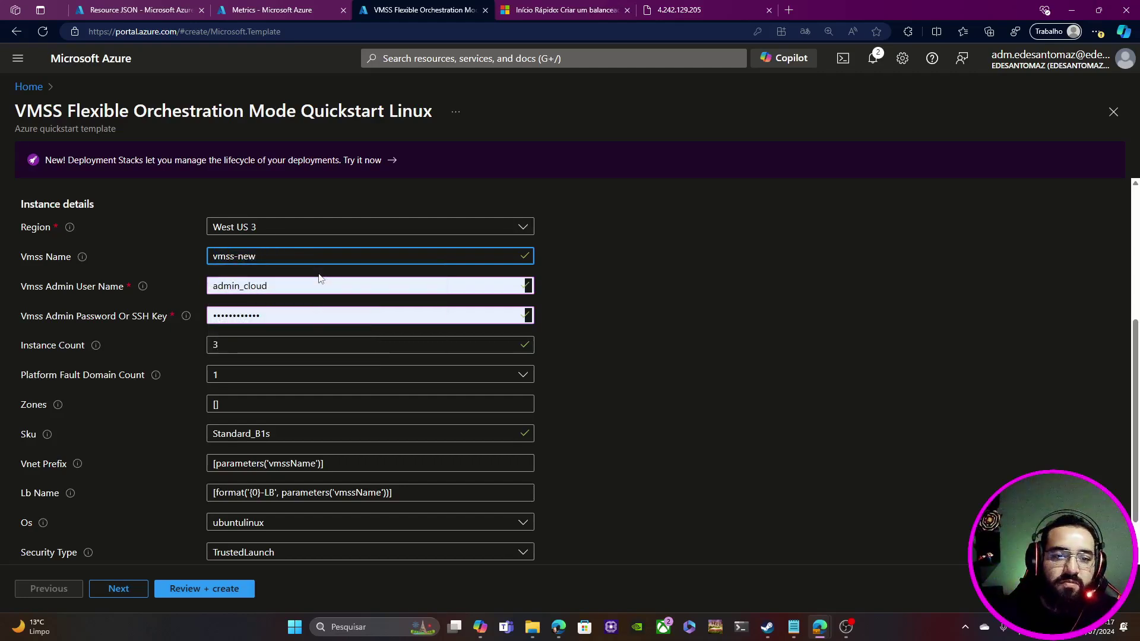
Step: Check the available regions and the saved account suggestions for the admin user name and password fields
click(287, 226)
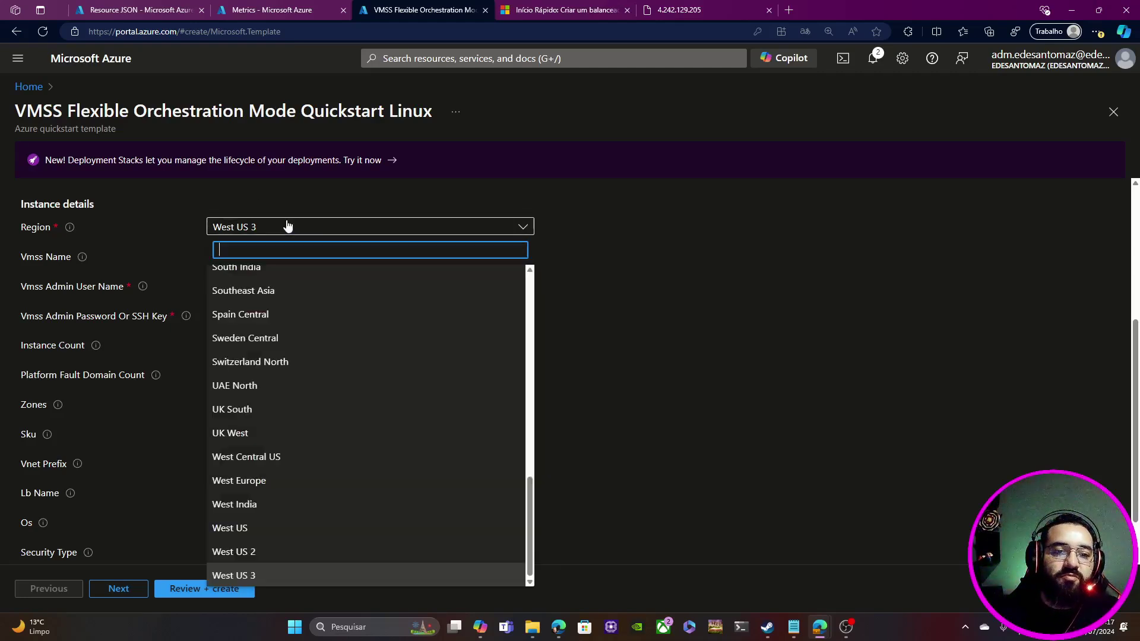
click(622, 287)
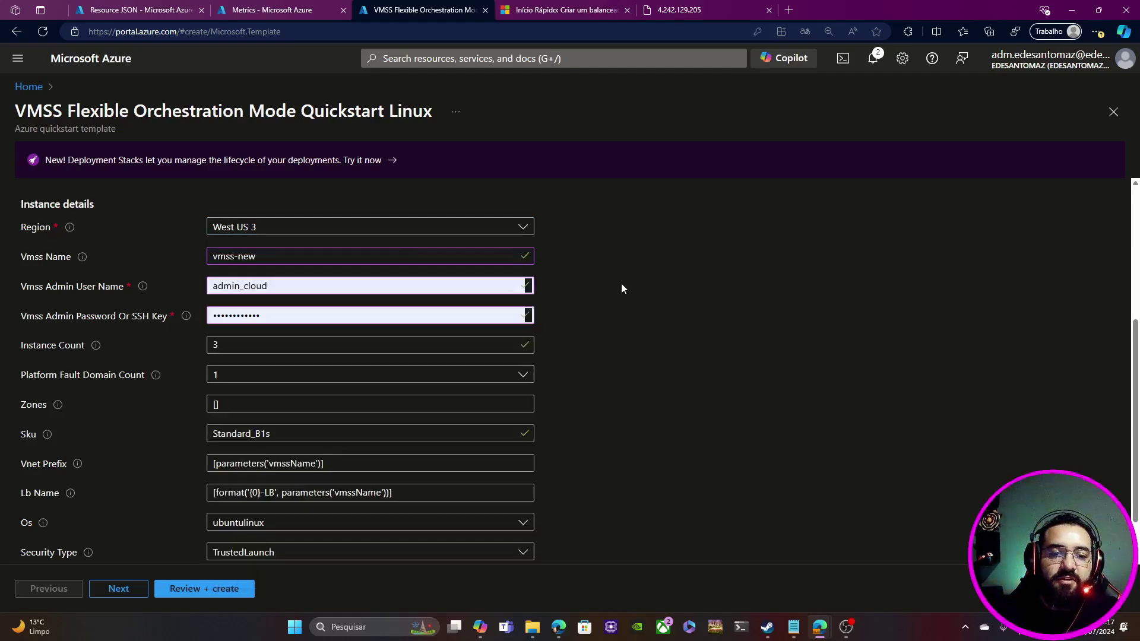
click(300, 285)
click(283, 280)
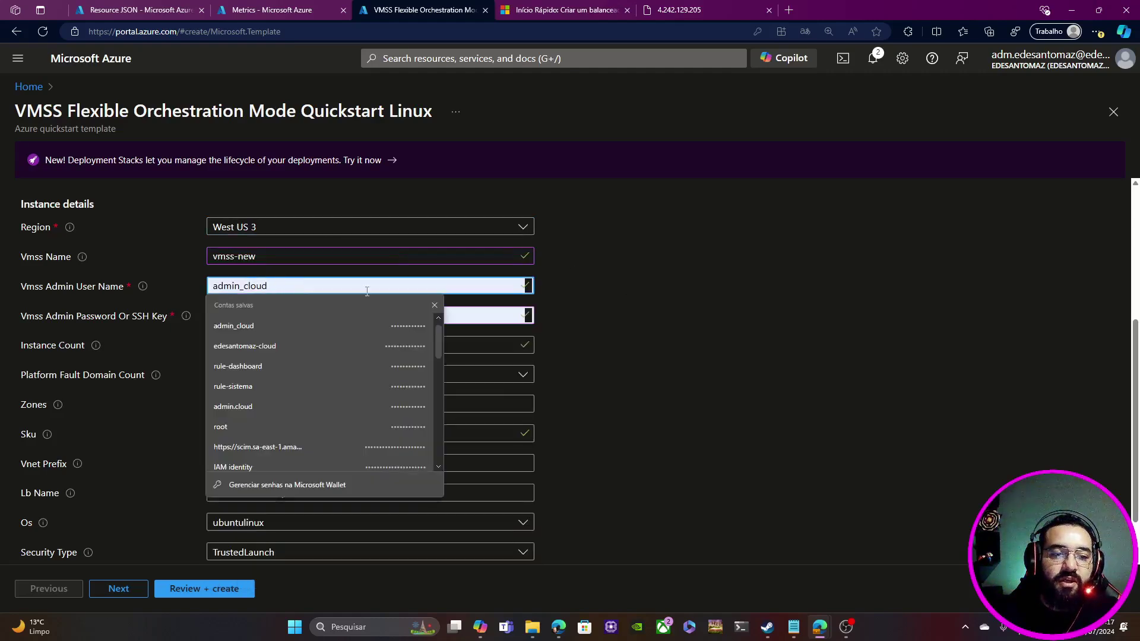
click(467, 315)
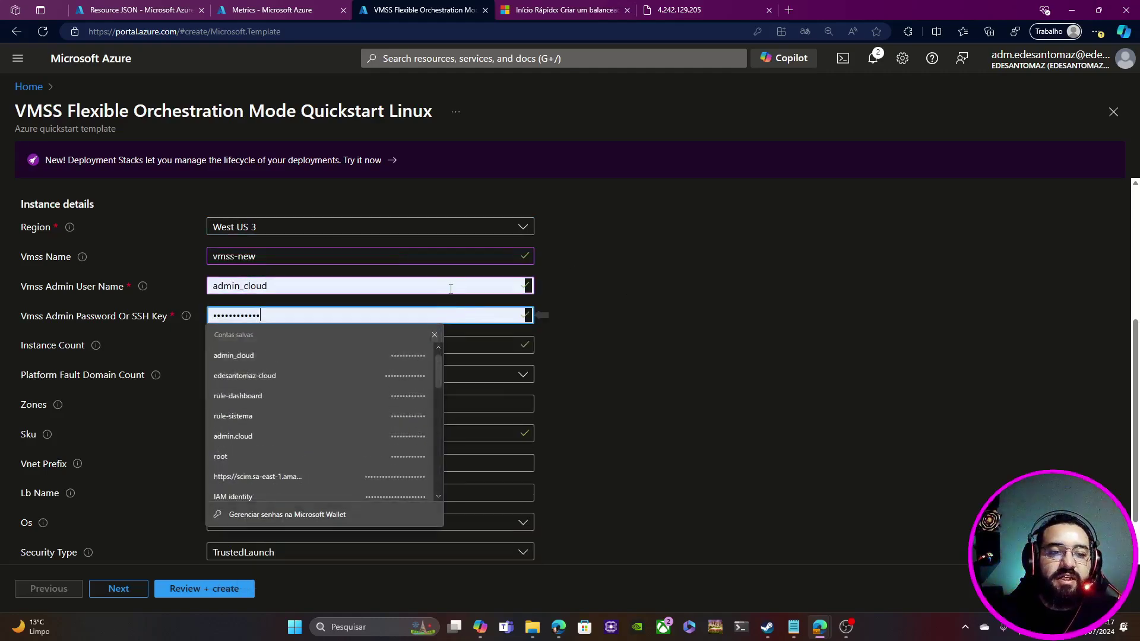
click(582, 294)
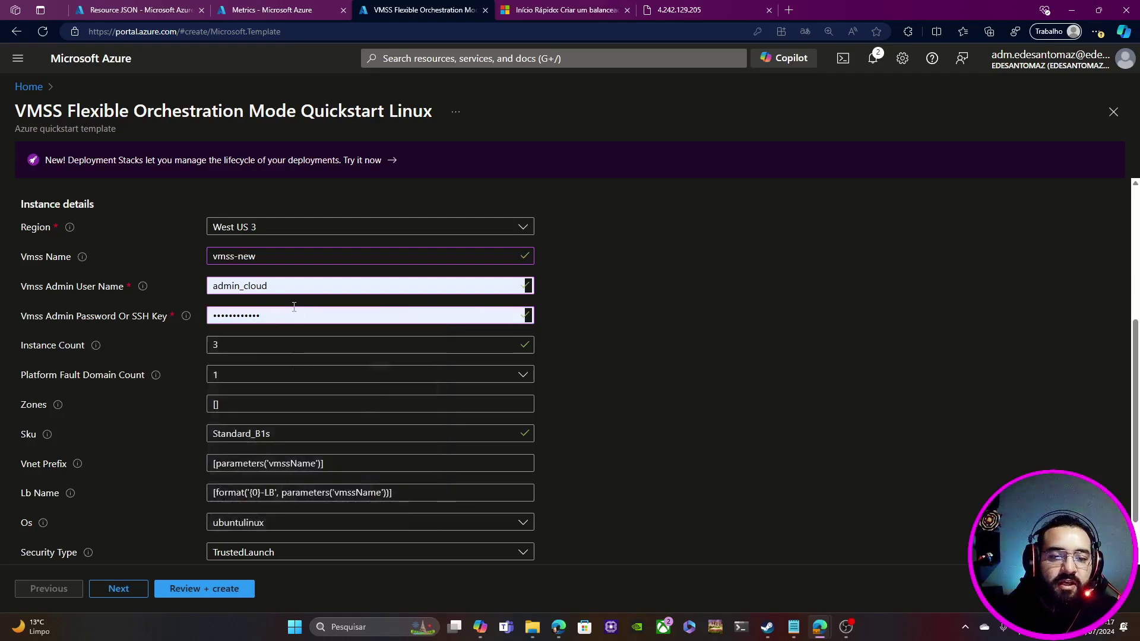
Step: Select the instance count value, view the scale set diagram in Excalidraw, and return to the Azure deployment form
click(268, 346)
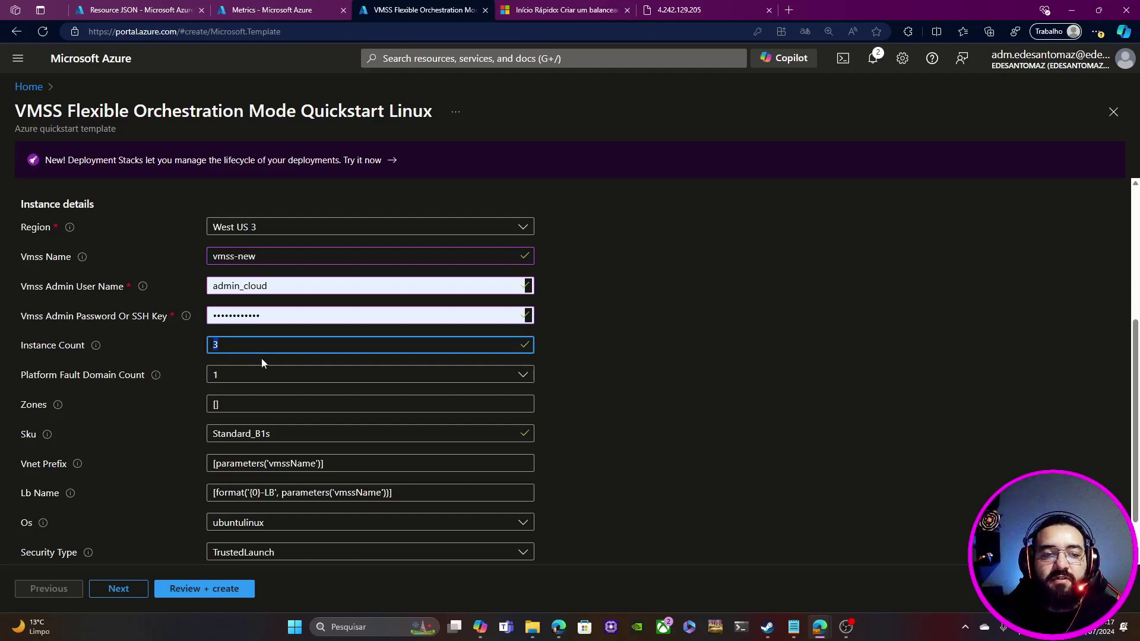
key(alt+Tab)
key(Tab)
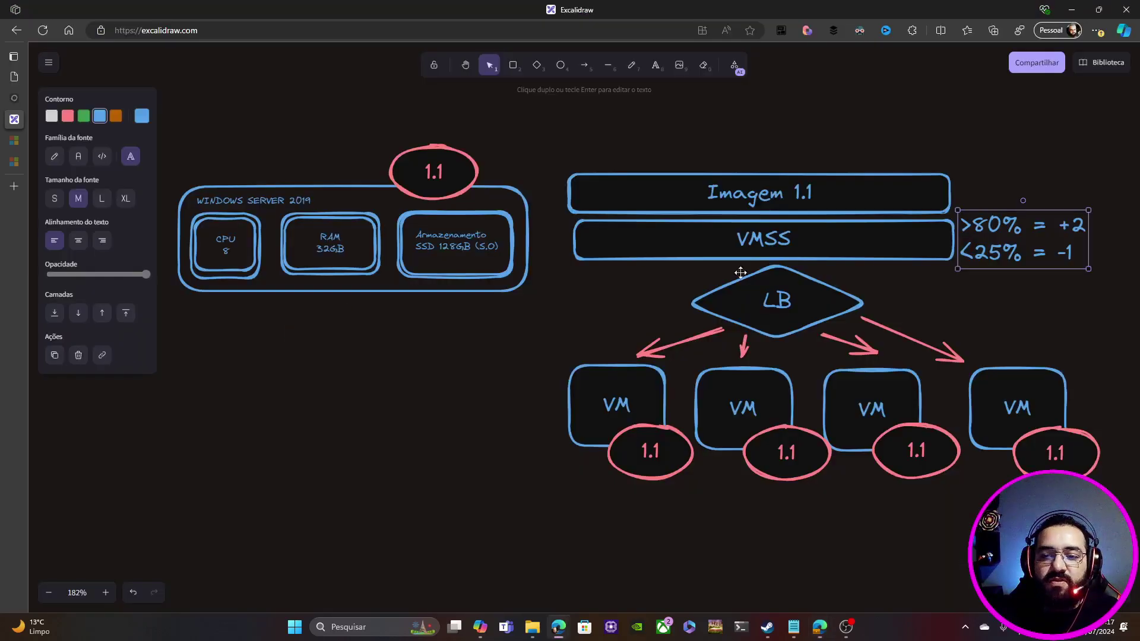
key(alt+Tab)
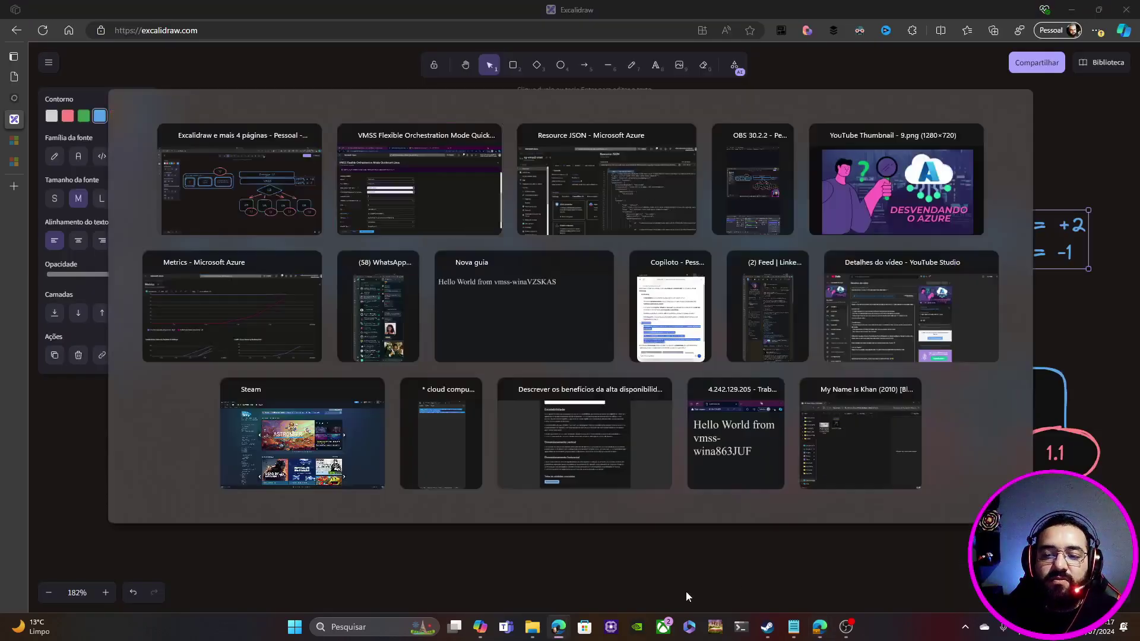
Step: Set the scale set's instance count to 2
key(BackSpace)
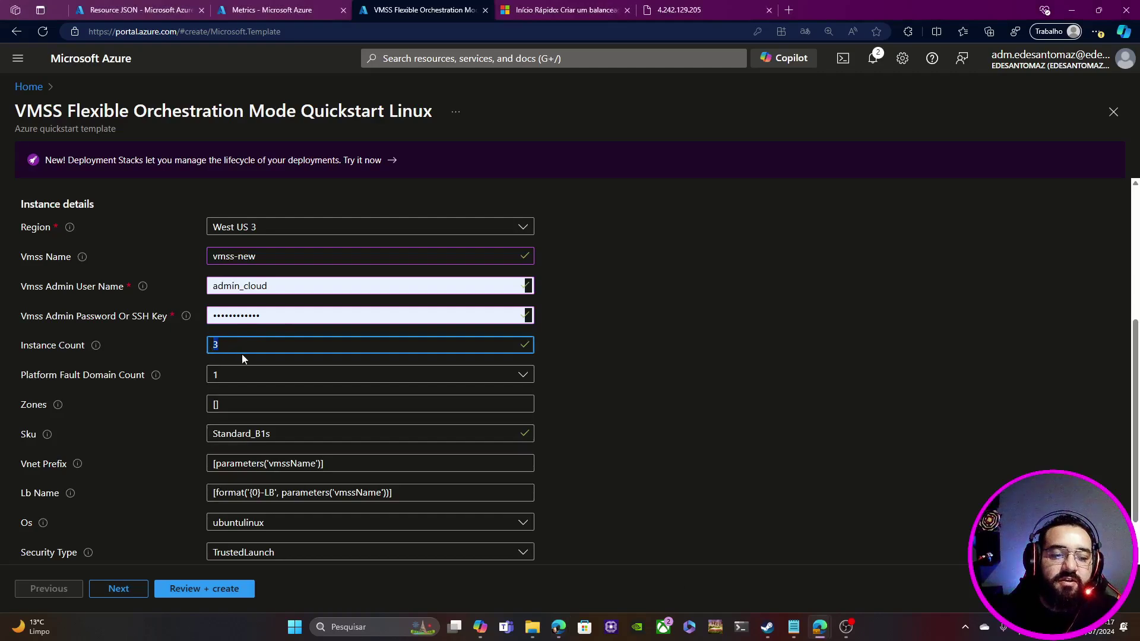
text(2)
key(BackSpace)
text(1)
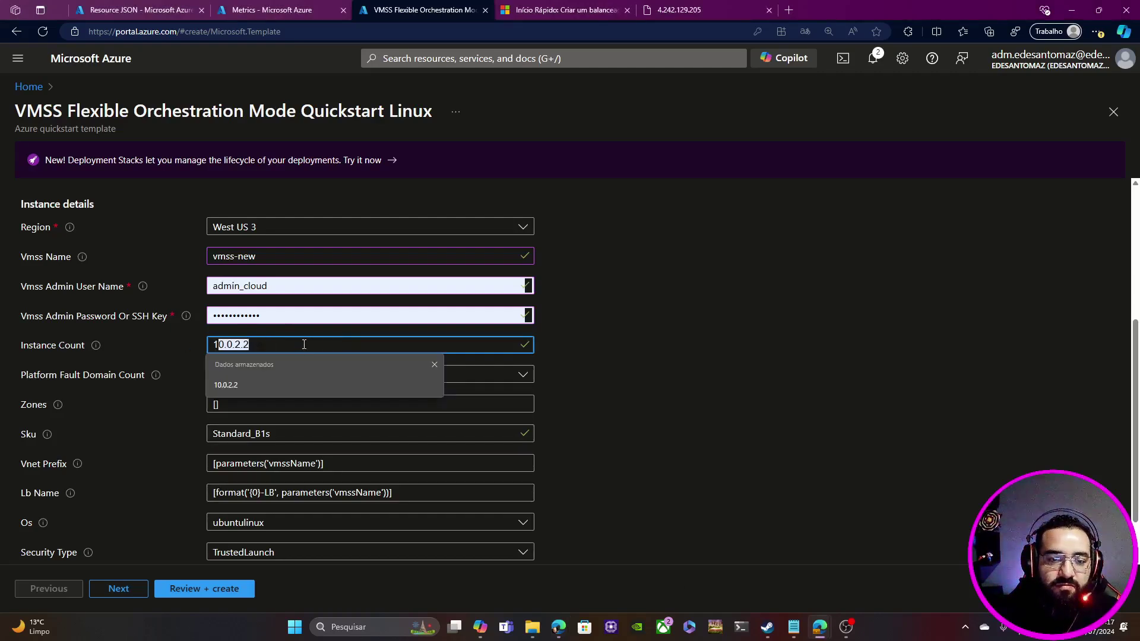
key(BackSpace)
key(BackSpace)
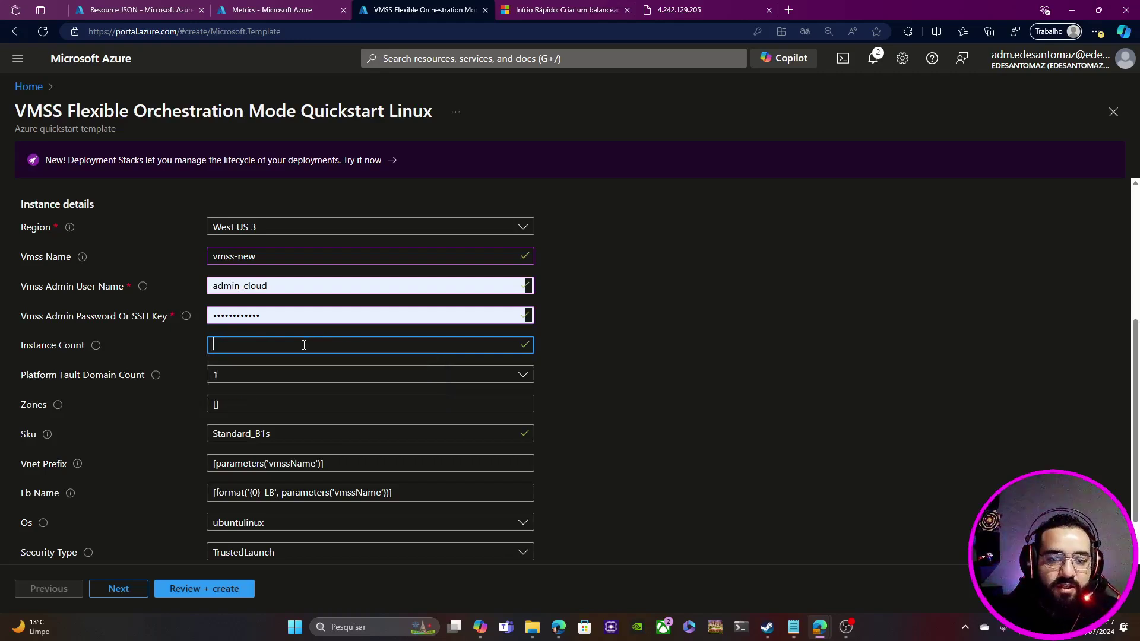
text(10)
key(BackSpace)
key(BackSpace)
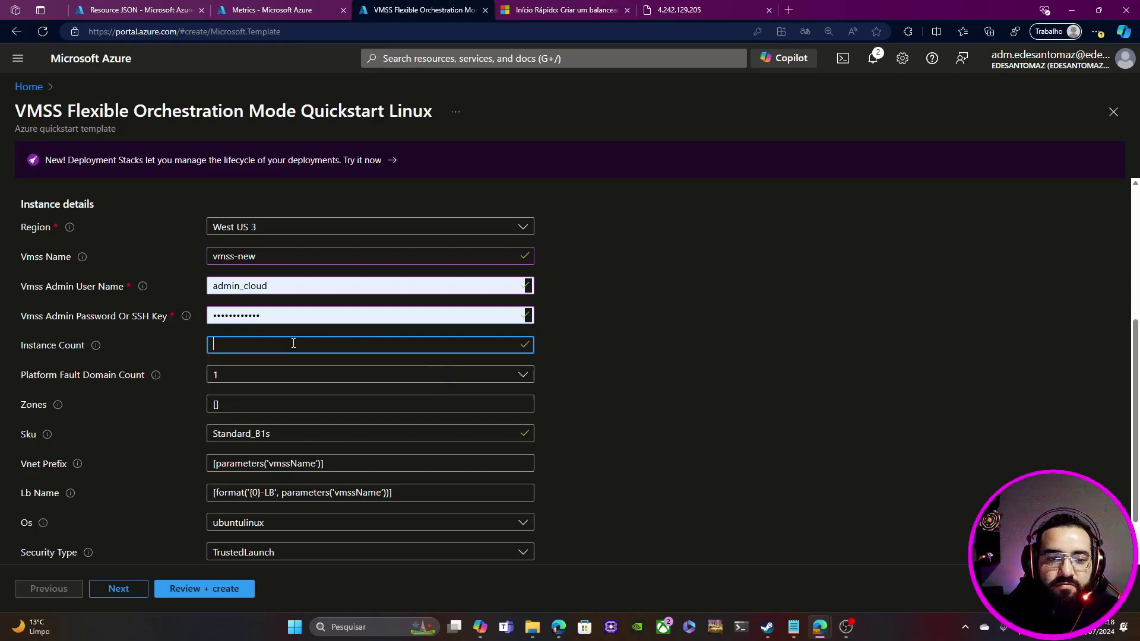
text(2)
Step: Examine the fault domain count options and the zones, SKU, virtual network prefix and load balancer name parameters
click(237, 380)
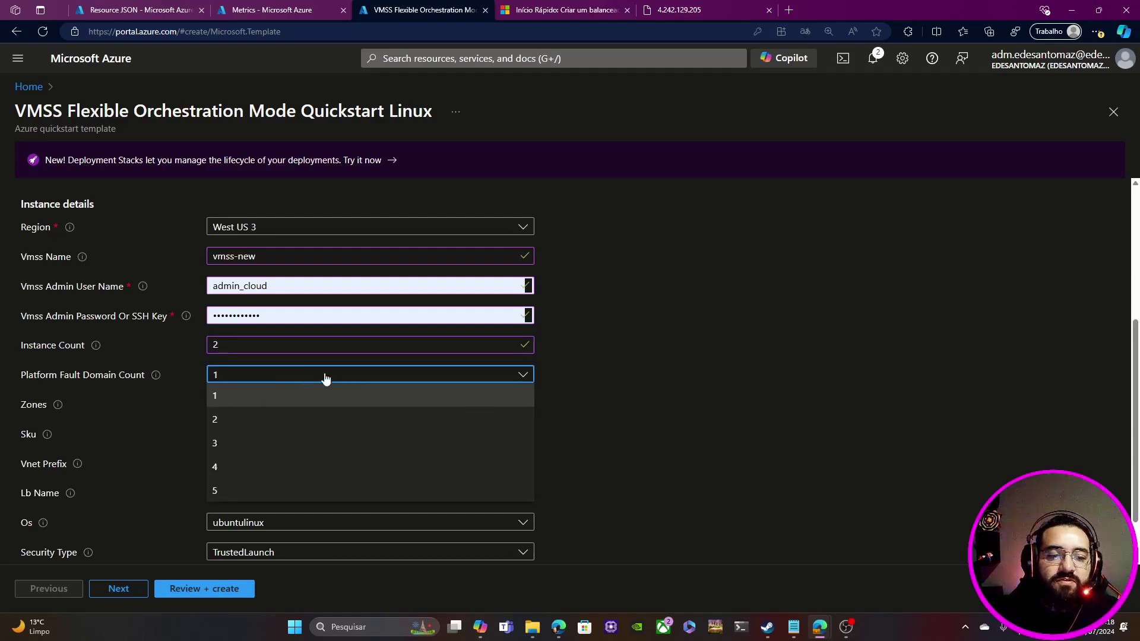
click(626, 397)
click(253, 403)
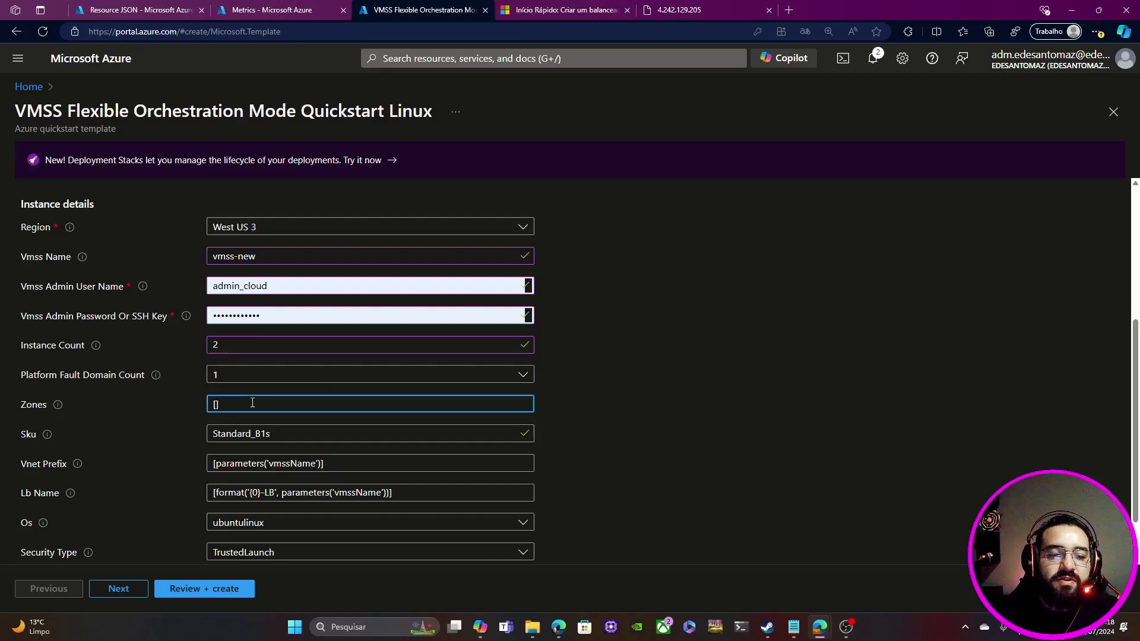
click(304, 434)
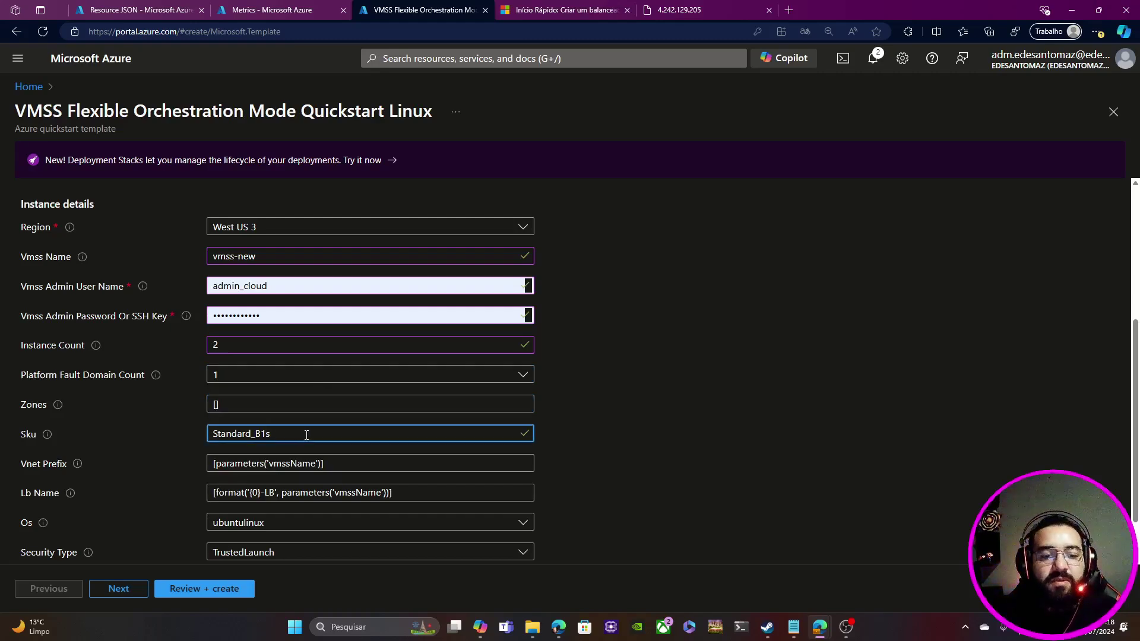
drag(306, 436, 212, 436)
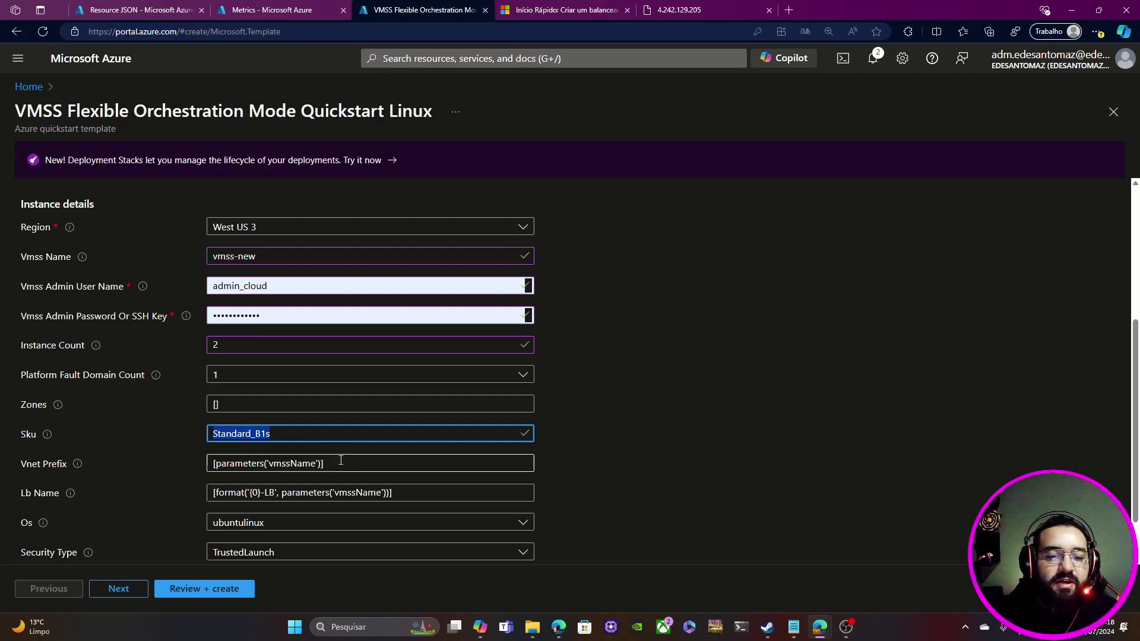
scroll(339, 457, down, 1)
click(334, 409)
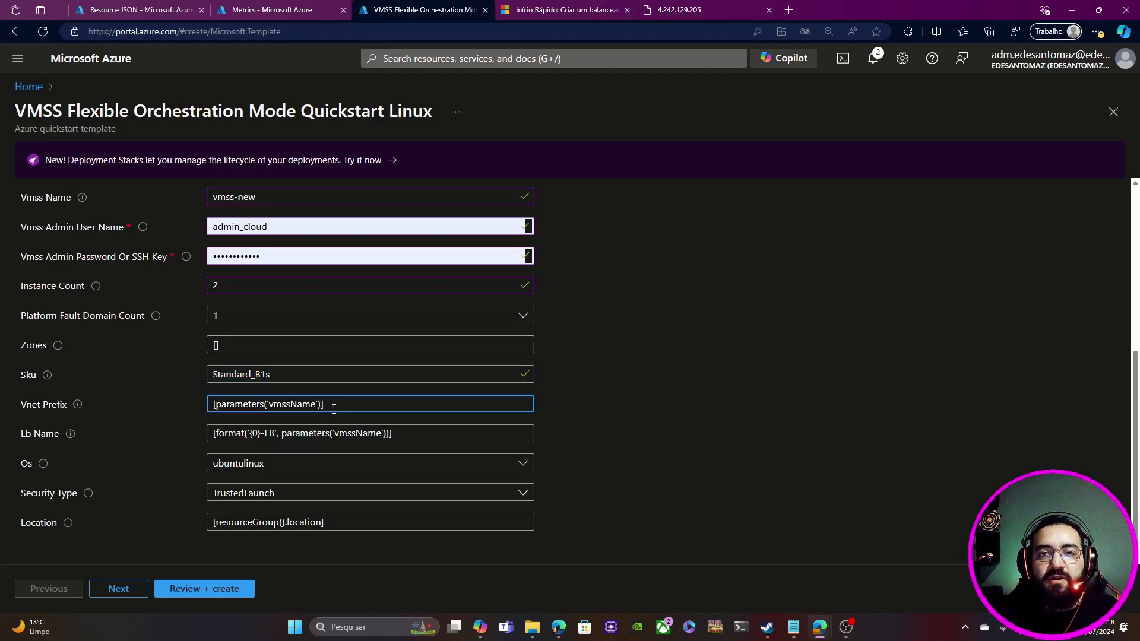
click(403, 430)
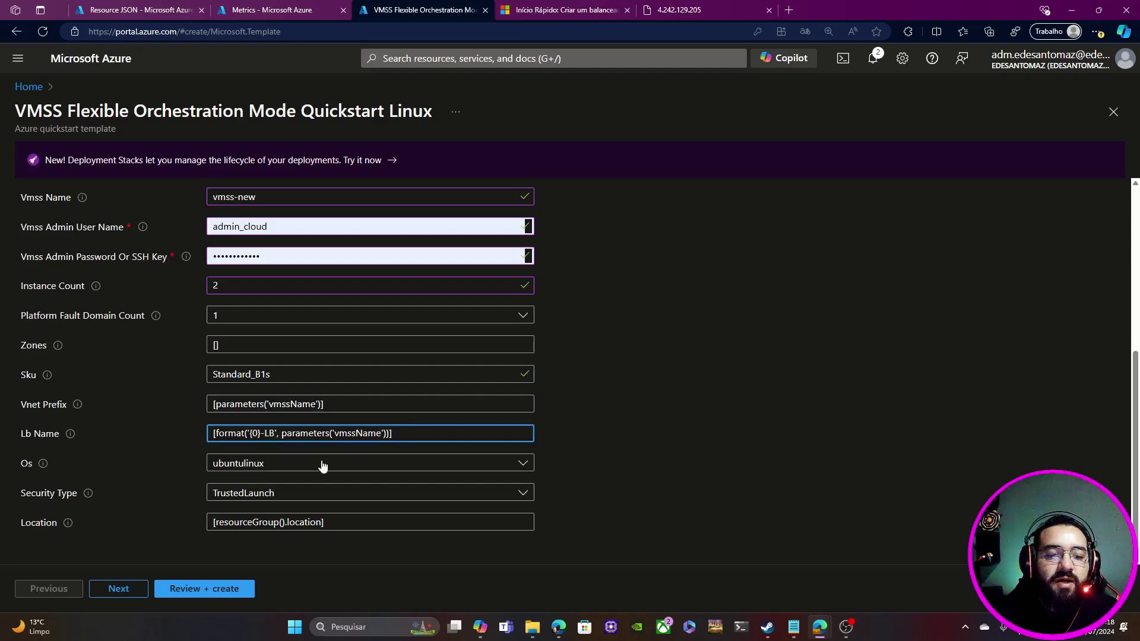
Step: Set the operating system to windowsserver and the security type to Standard, and inspect the location parameter
click(301, 466)
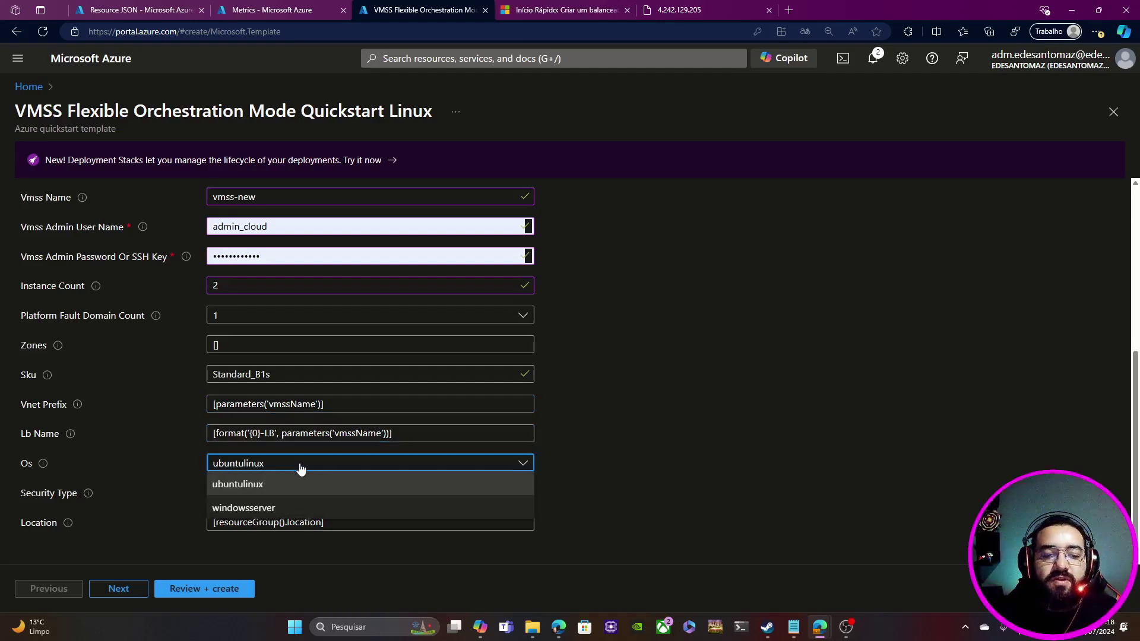
click(292, 510)
click(274, 494)
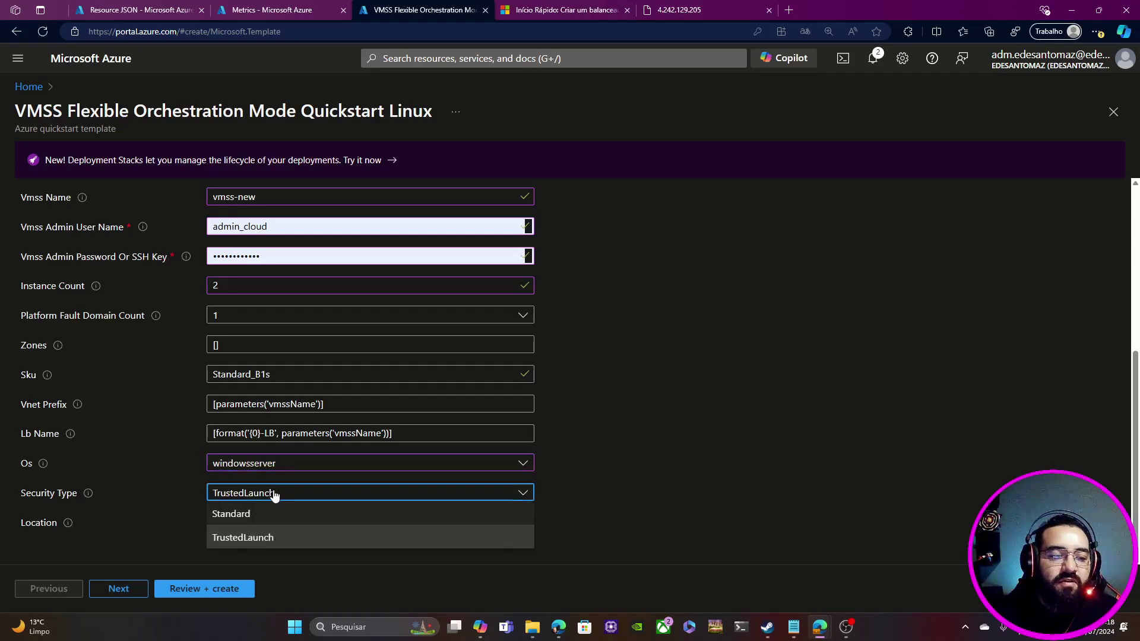
click(282, 514)
click(323, 524)
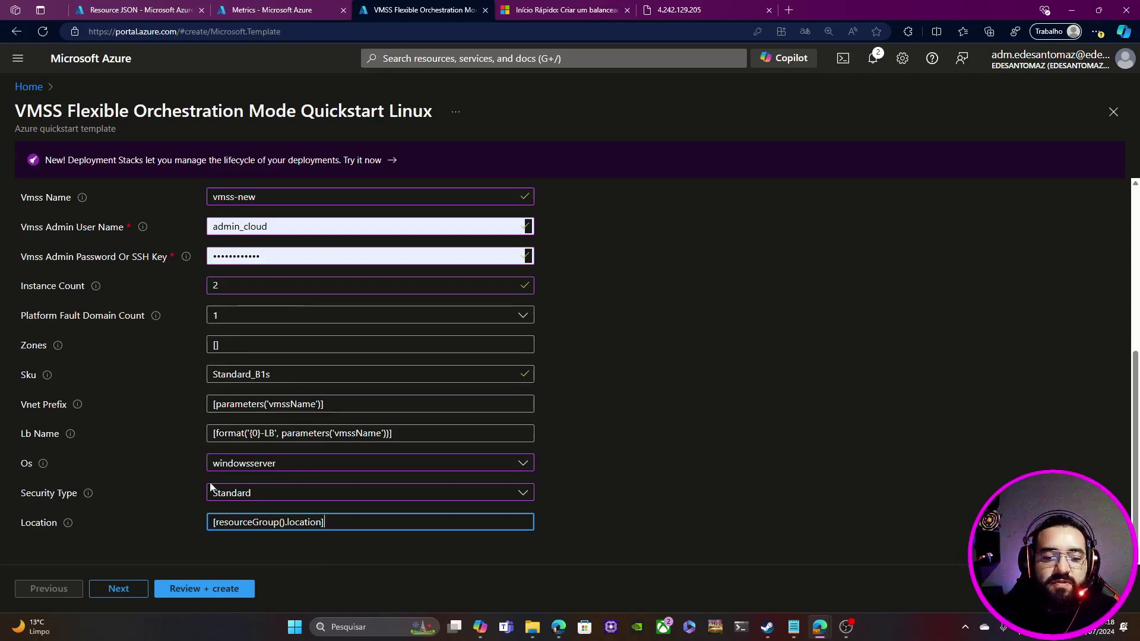
Step: Proceed to the deployment review, check the terms and the basics summary, and create the deployment
click(118, 588)
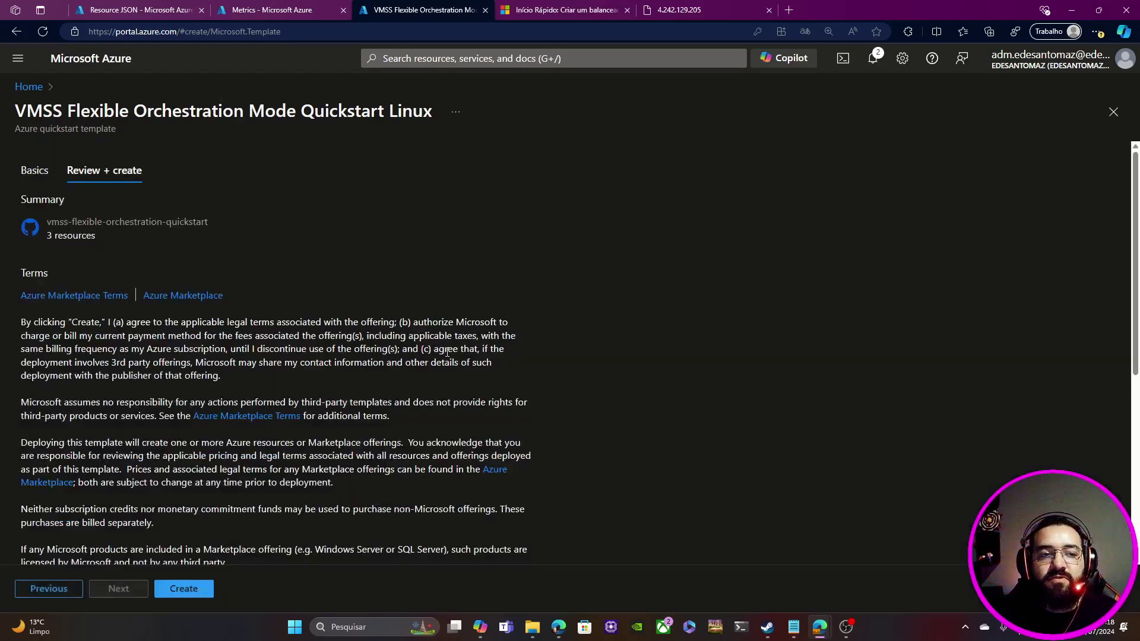
scroll(231, 306, down, 5)
scroll(231, 307, up, 5)
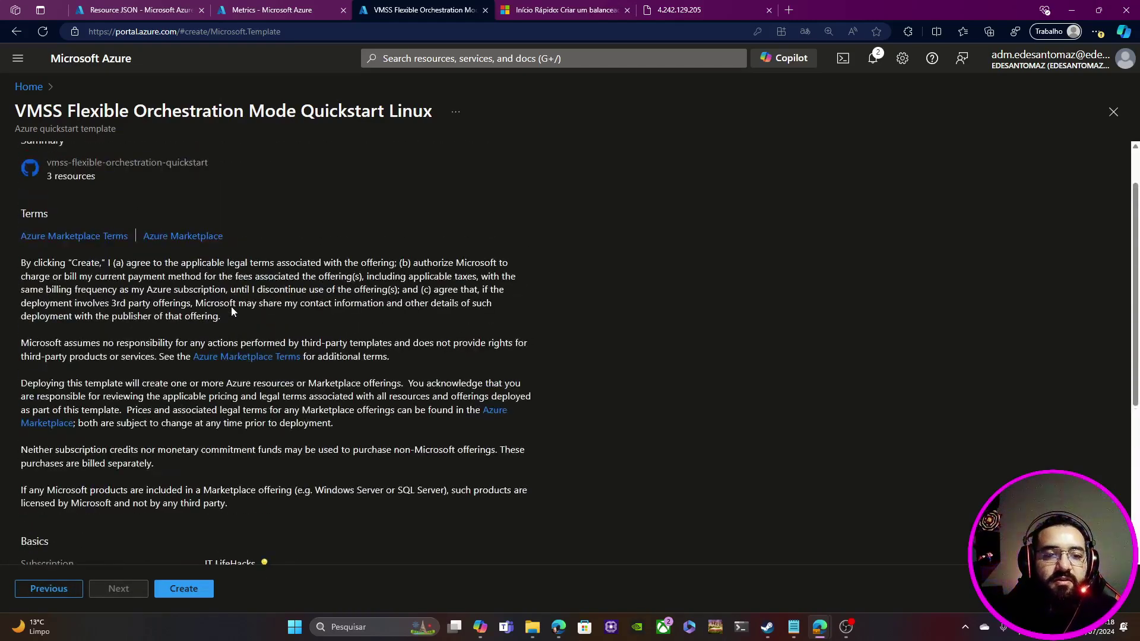
scroll(231, 306, down, 5)
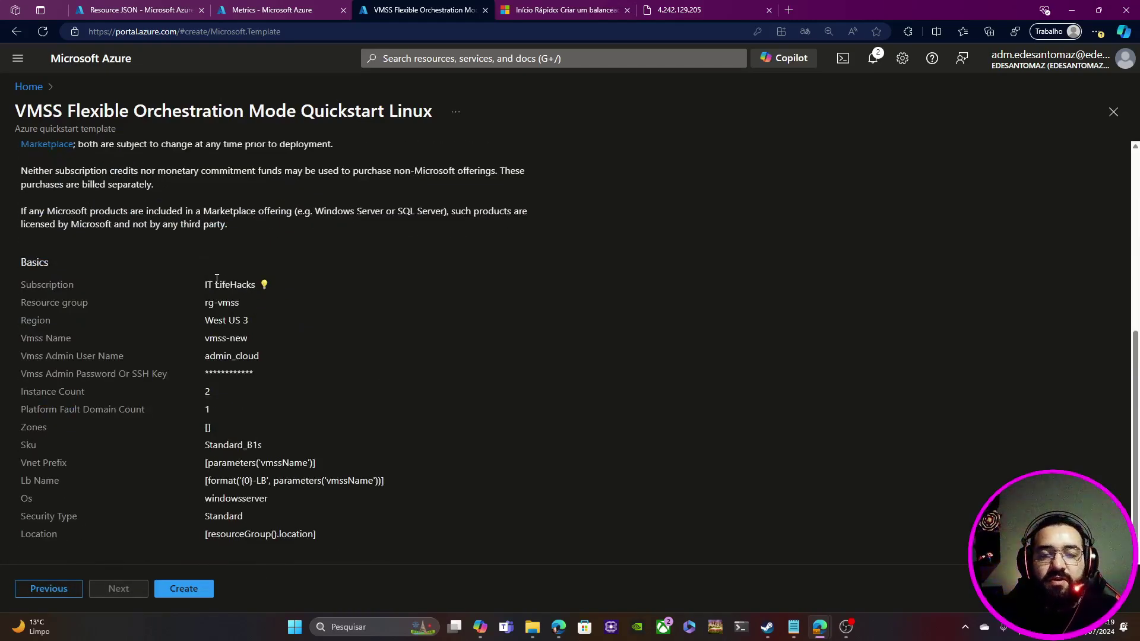
click(174, 589)
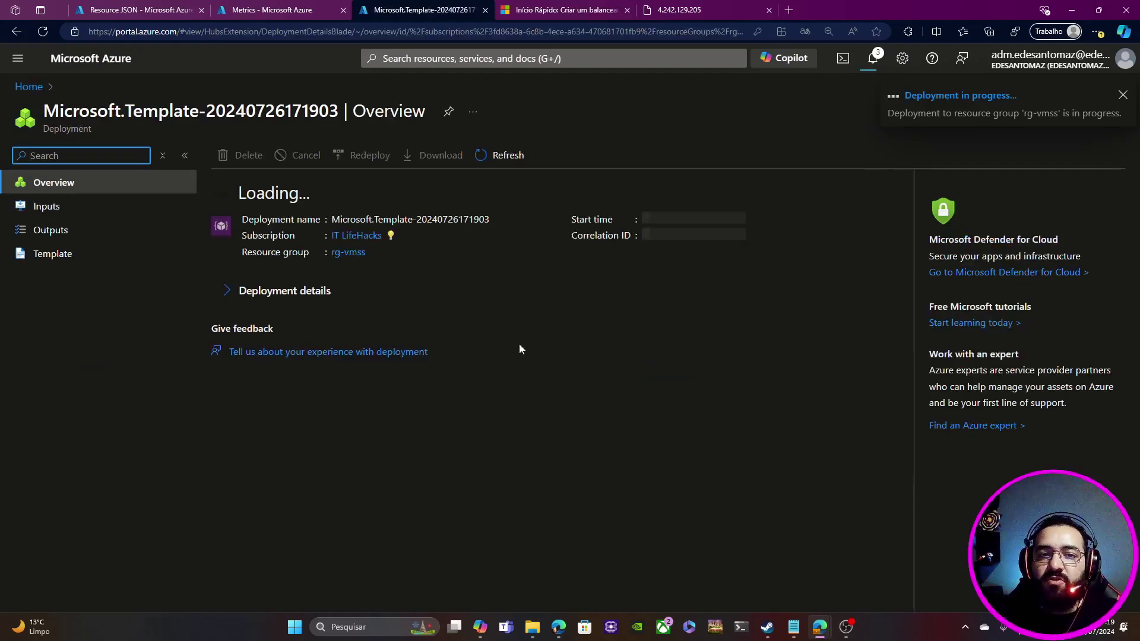
Step: Return to the rg-vmss2-vnet virtual network, close its resource JSON, and open the parent resource group rg-vmss2
click(123, 11)
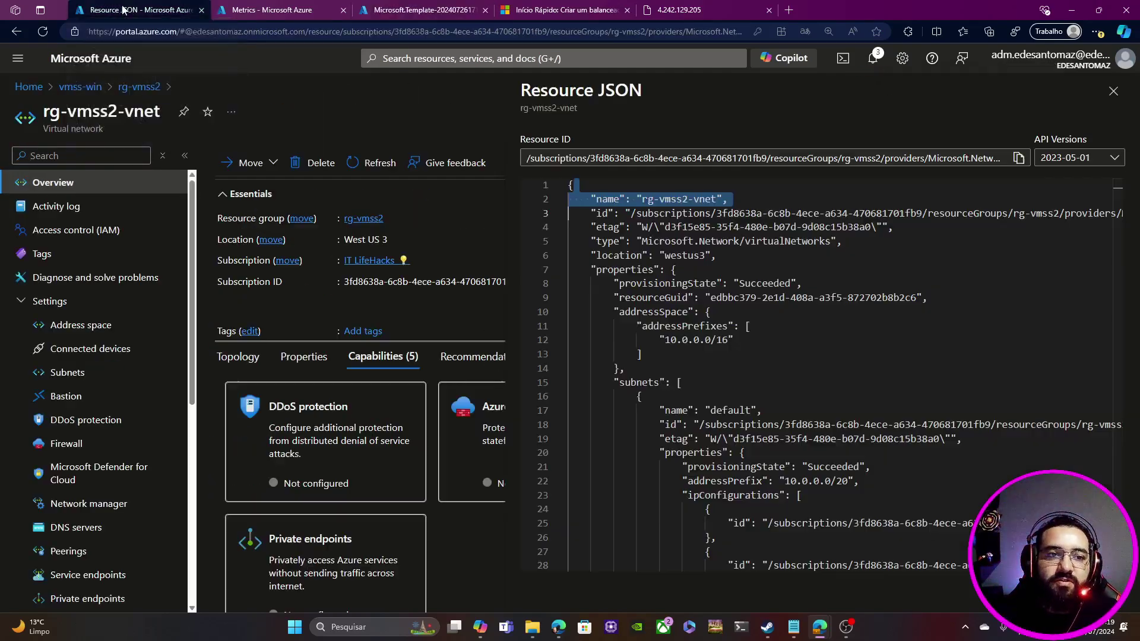
click(1113, 91)
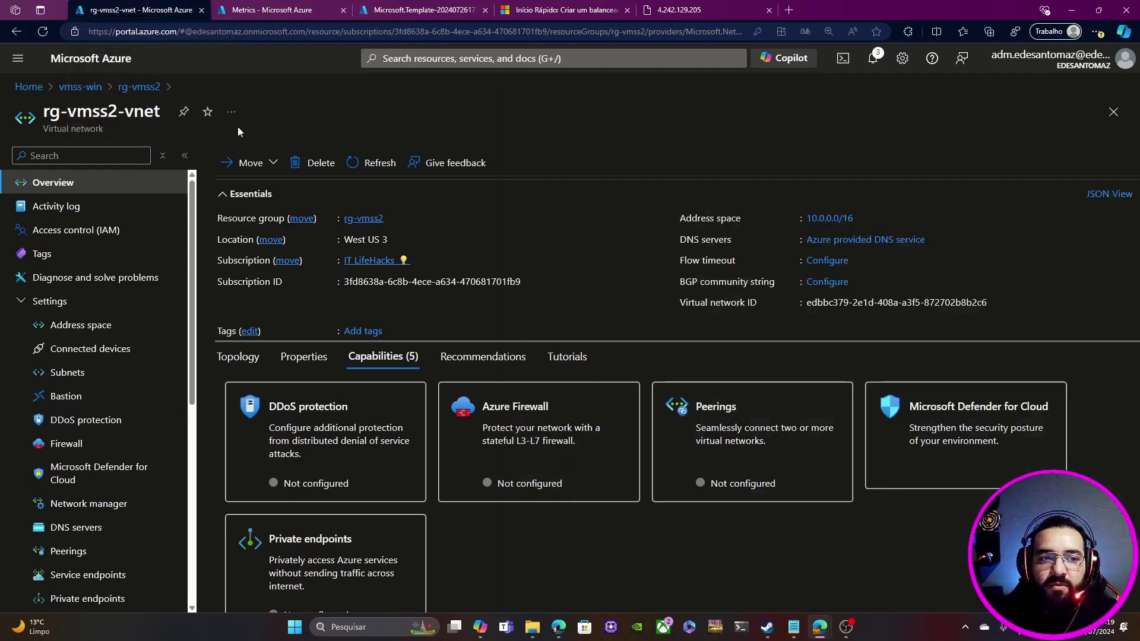
click(138, 87)
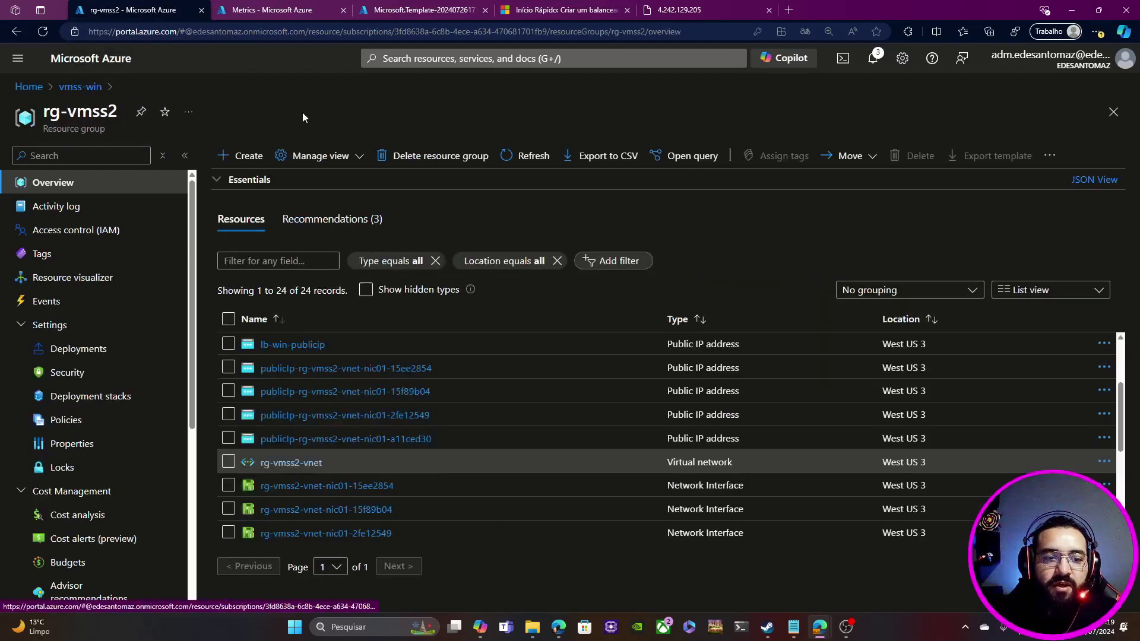
Step: Examine the resources of rg-vmss2, from the VM image version and load balancer to the network interfaces, virtual machines and disks
scroll(356, 455, up, 3)
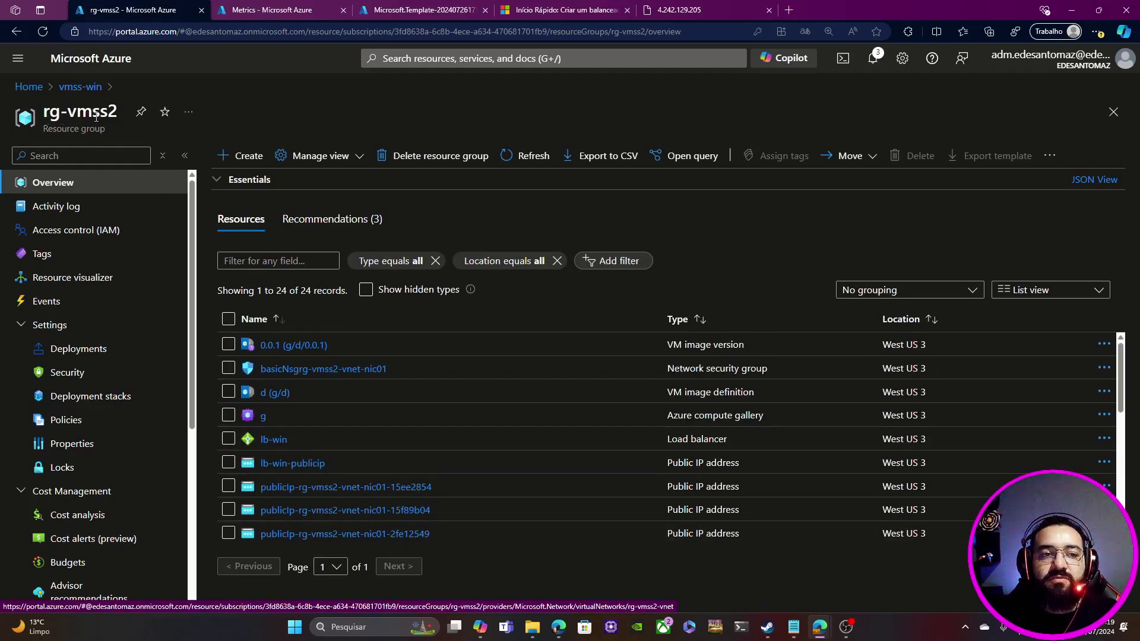
scroll(393, 409, down, 5)
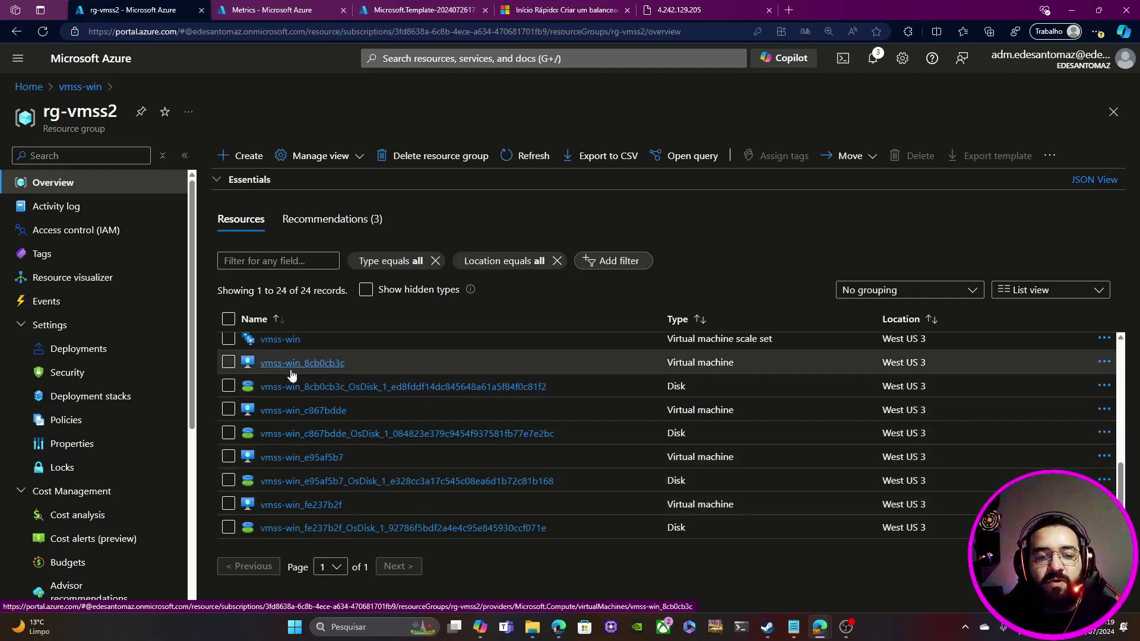
scroll(355, 393, up, 3)
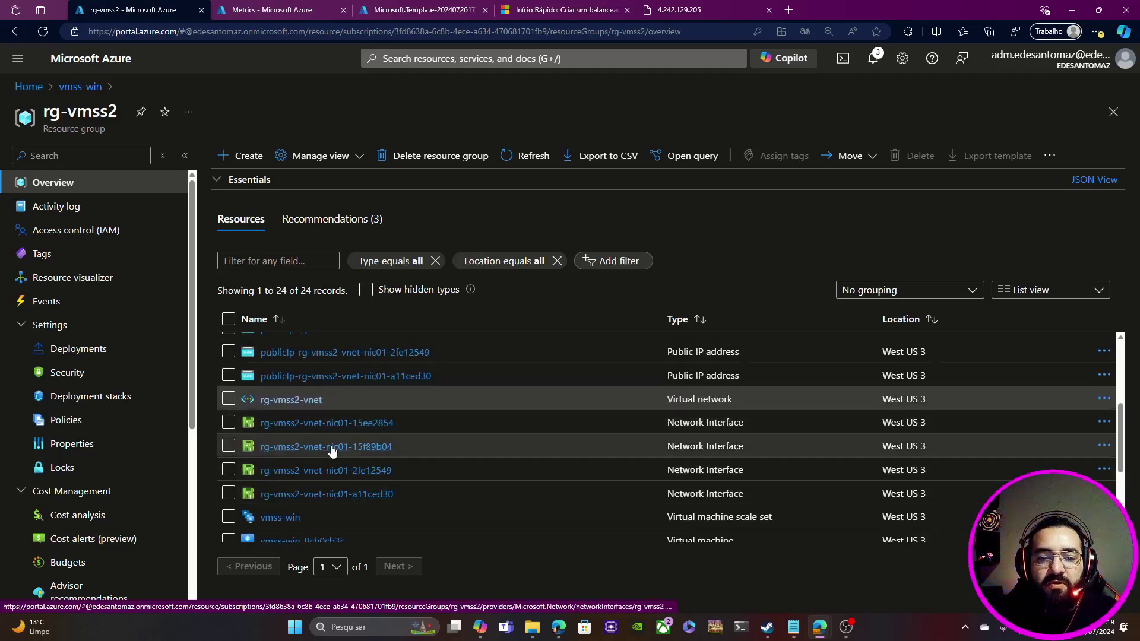
scroll(327, 439, up, 3)
scroll(326, 433, down, 2)
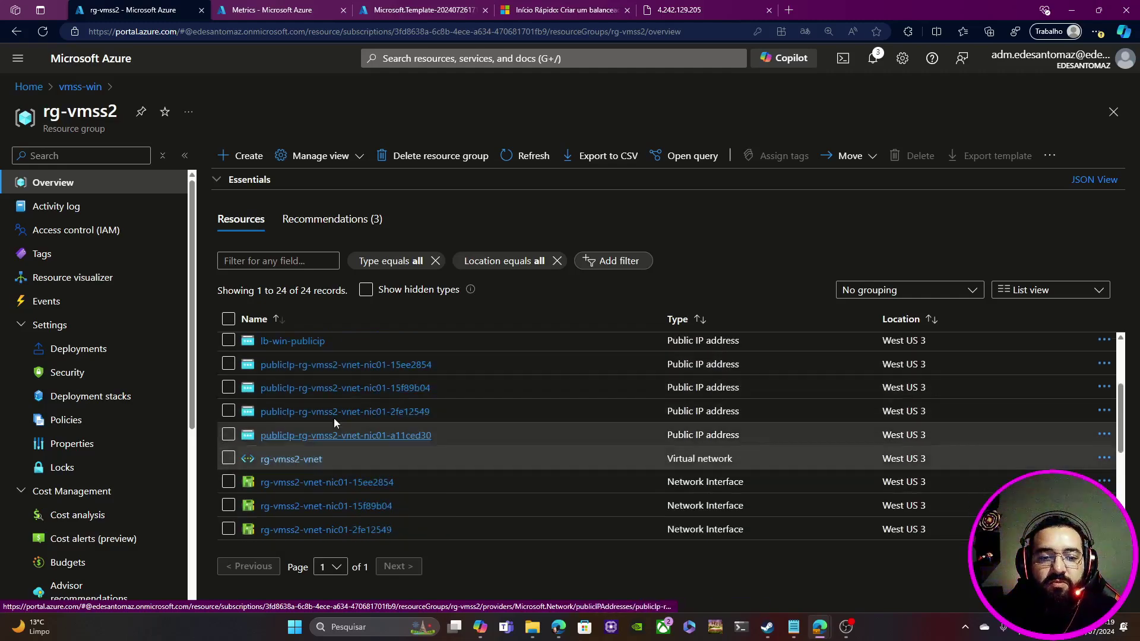
scroll(339, 403, up, 2)
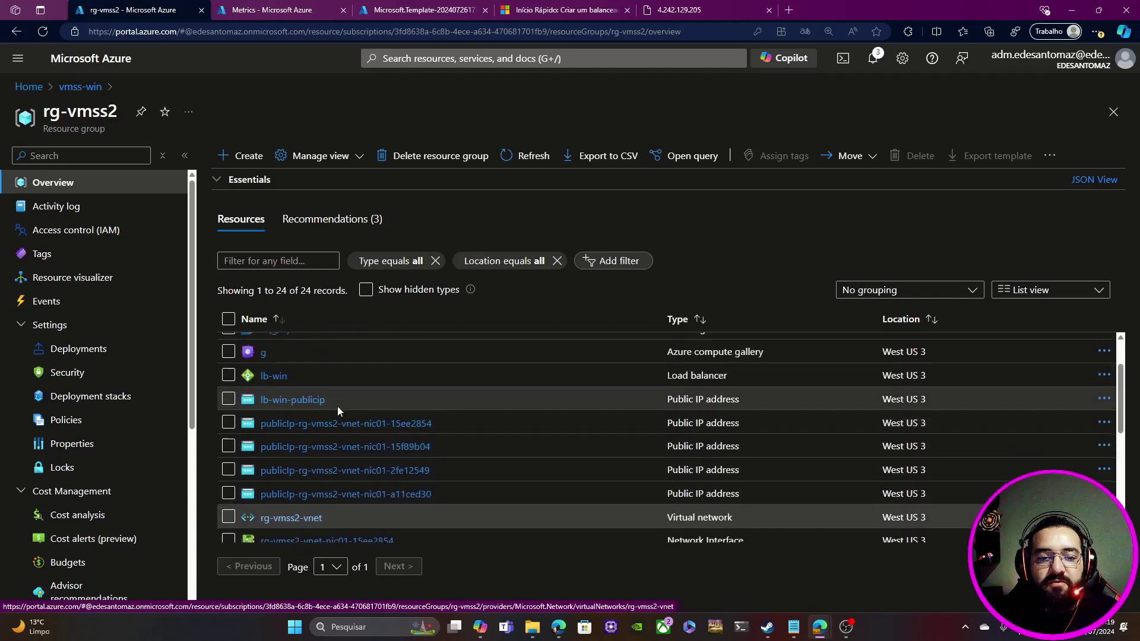
scroll(337, 404, down, 3)
scroll(321, 407, up, 4)
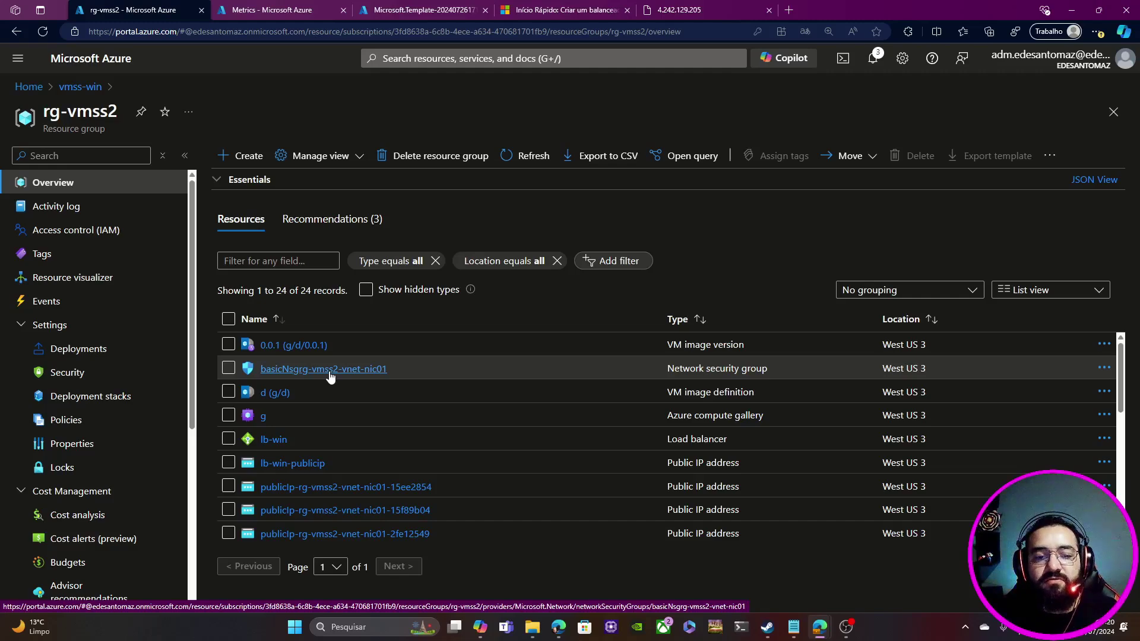
scroll(331, 376, down, 5)
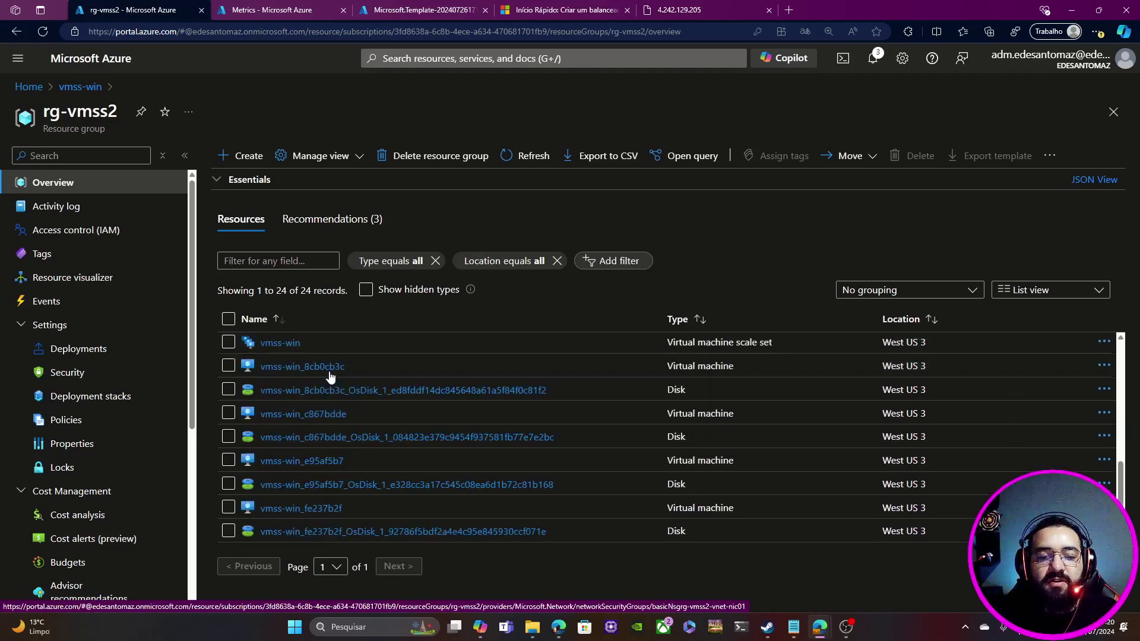
scroll(306, 377, up, 2)
scroll(298, 402, up, 2)
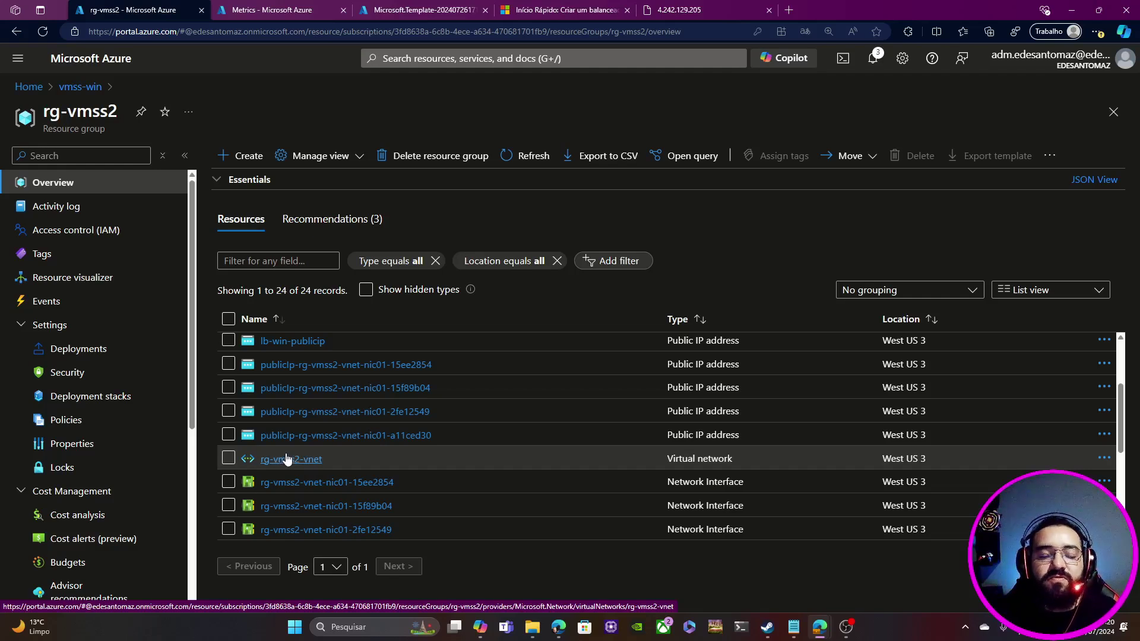
scroll(287, 459, up, 3)
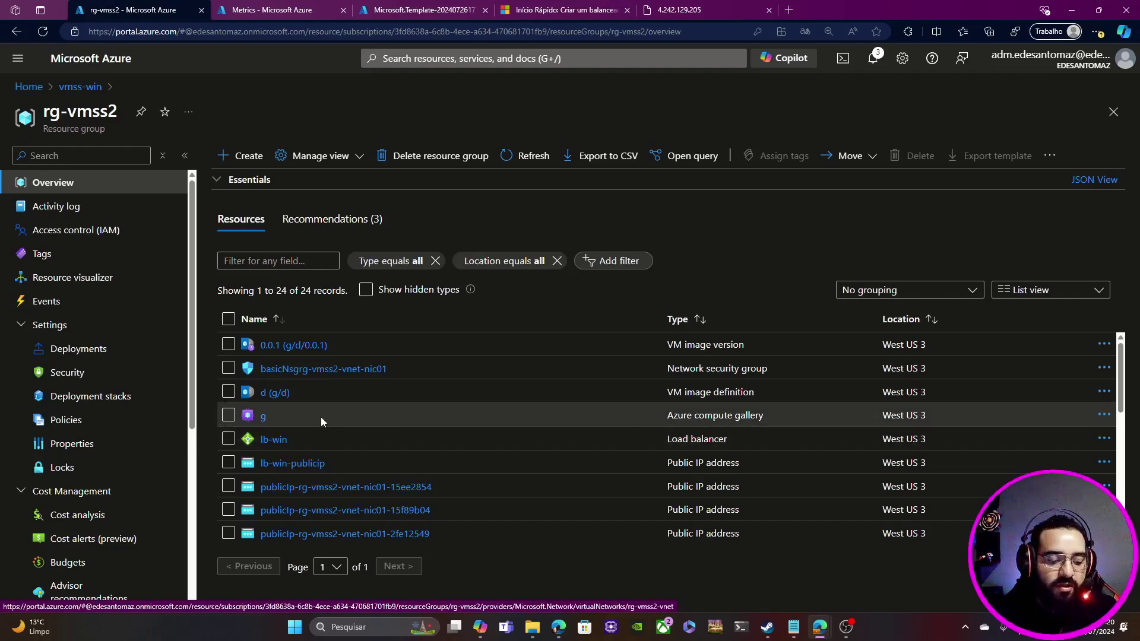
Step: Switch to the Excalidraw diagram and review the 1.1 version badge and the Windows Server 2019 machine it belongs to
key(alt+Tab)
key(alt+Tab)
key(alt+Tab)
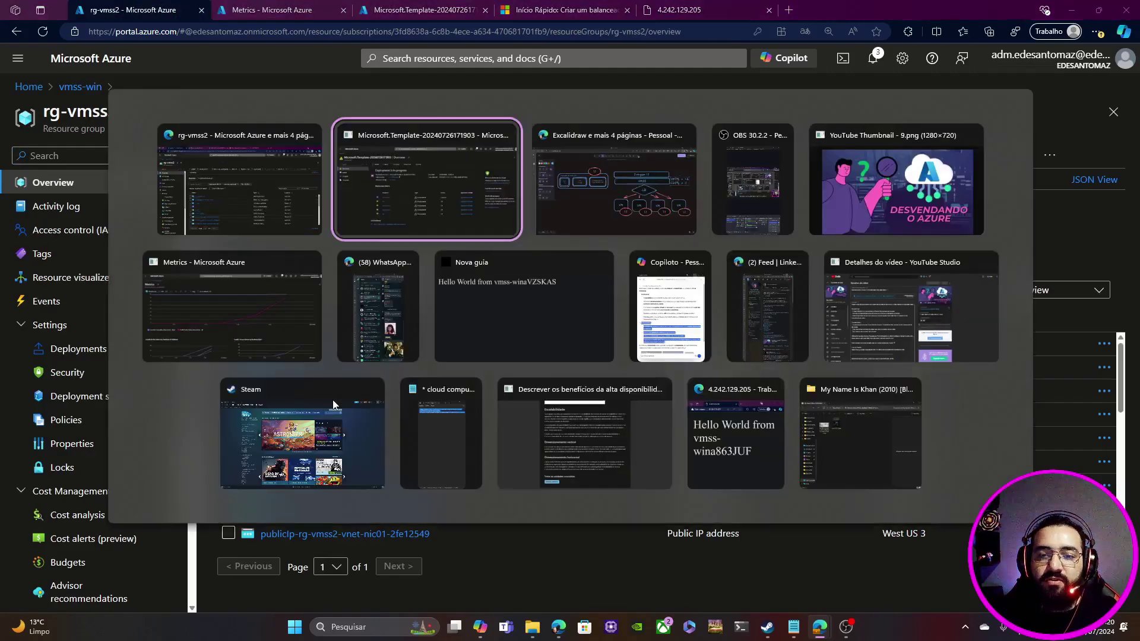
key(alt+Tab)
click(448, 167)
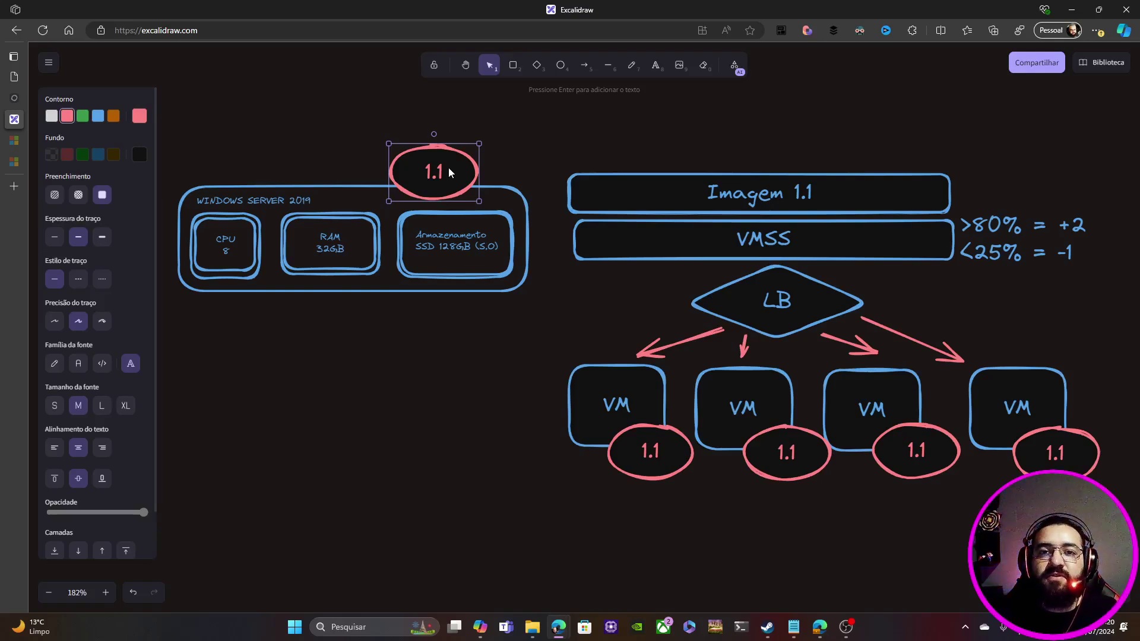
click(213, 201)
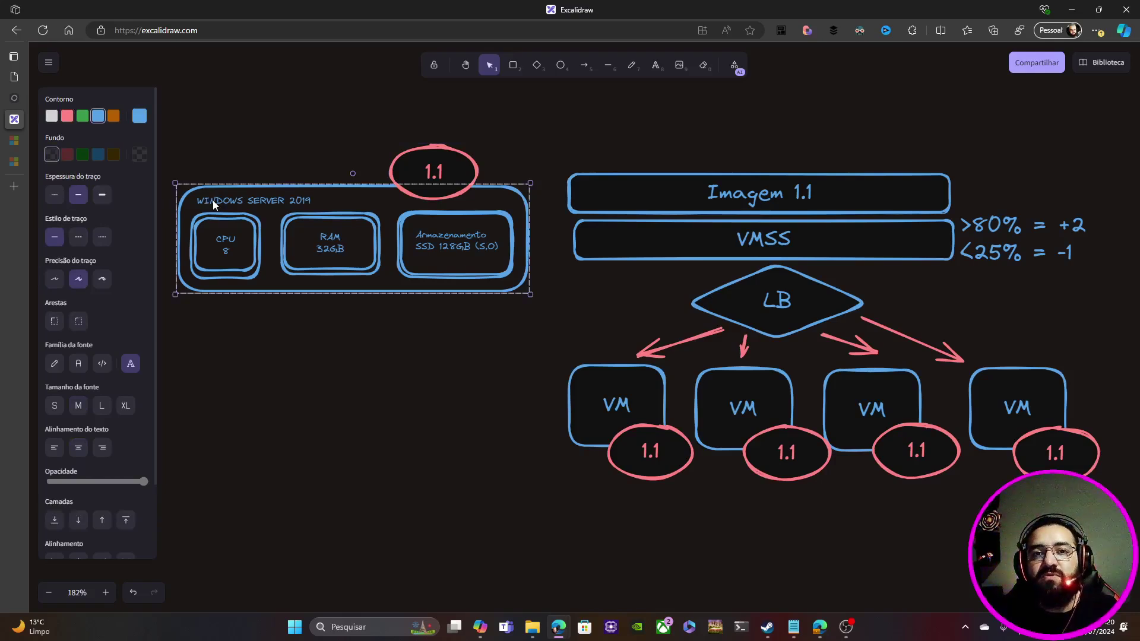
Step: Nudge the 1.1 badge slightly down on the Windows Server 2019 box and return to rg-vmss2 in the Azure portal
click(446, 170)
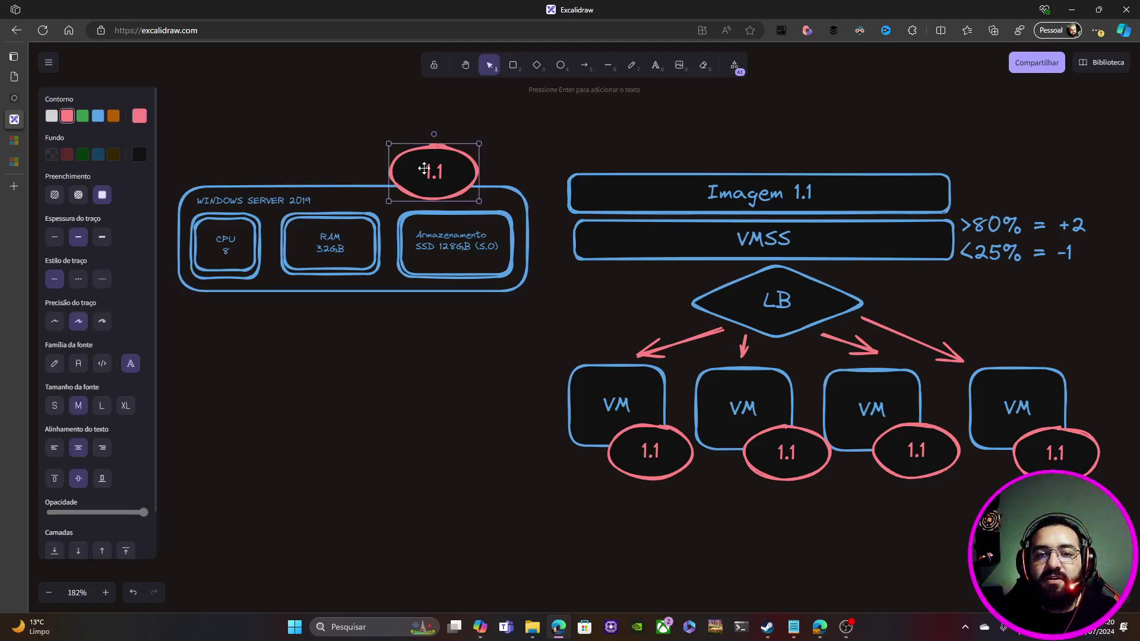
drag(427, 171, 429, 178)
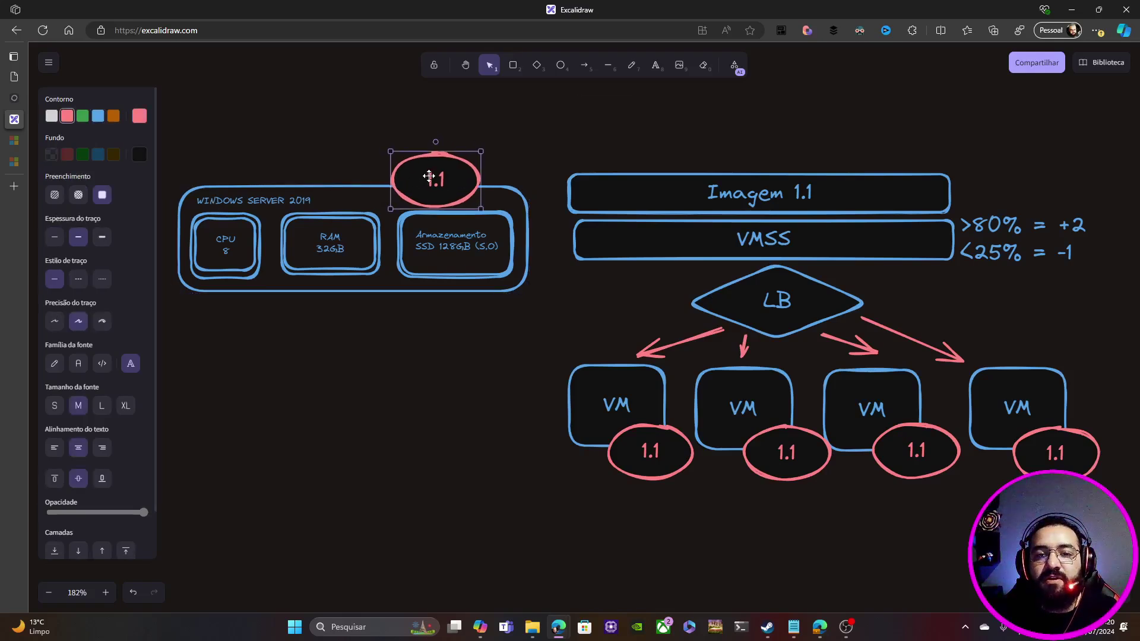
click(731, 188)
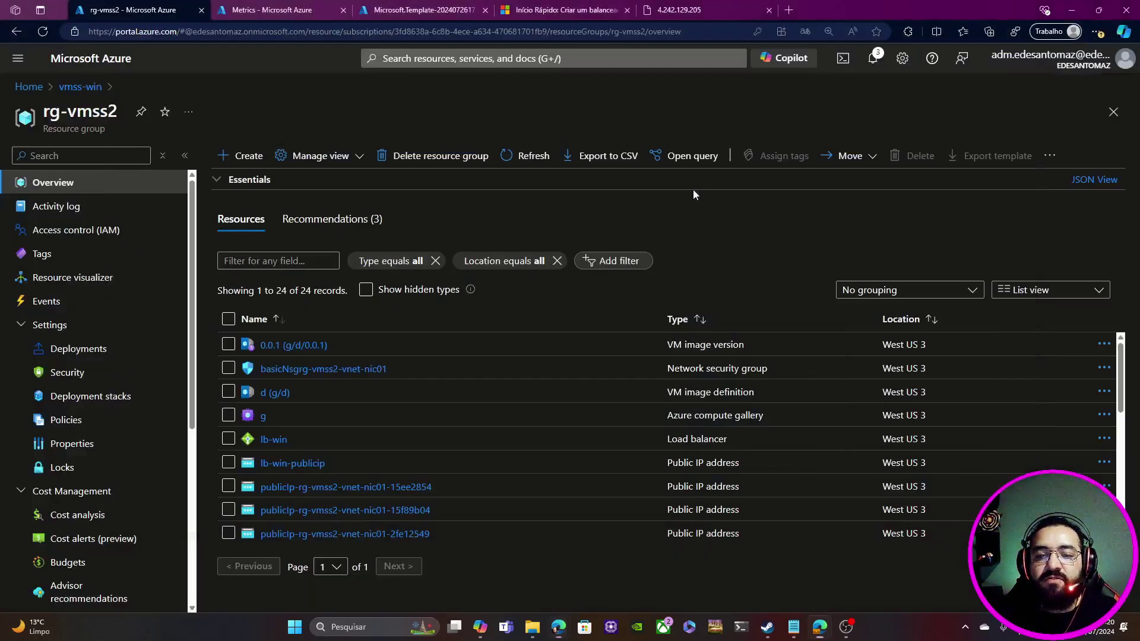
key(alt+Tab)
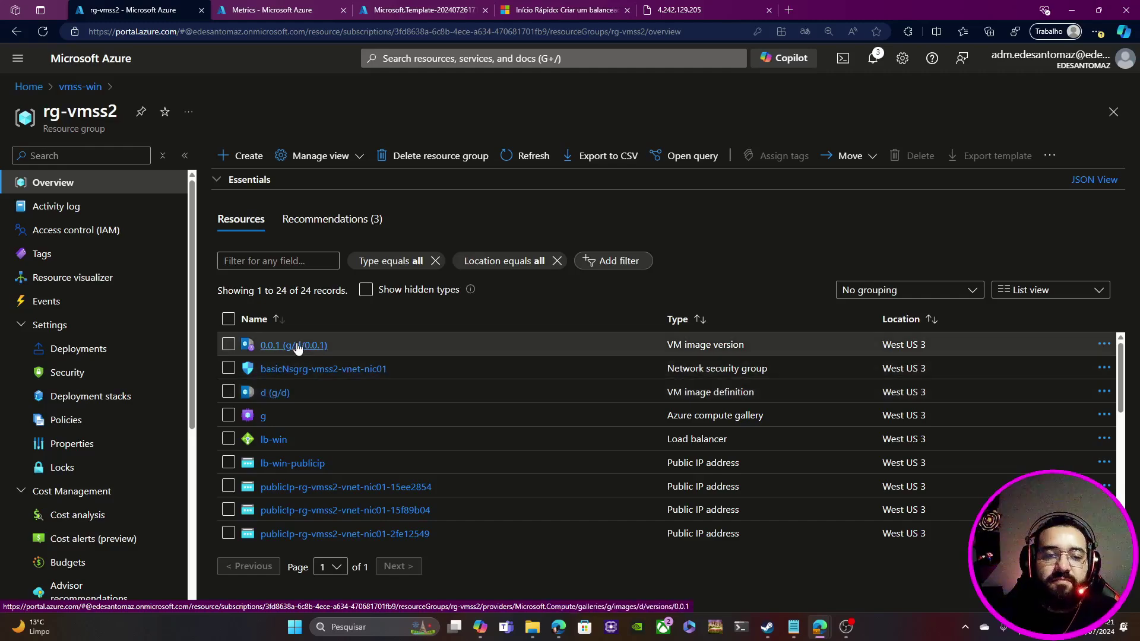
Step: Open the vmss-win scale set from the rg-vmss2 resources and view its list of instances
scroll(411, 375, down, 6)
scroll(336, 417, up, 4)
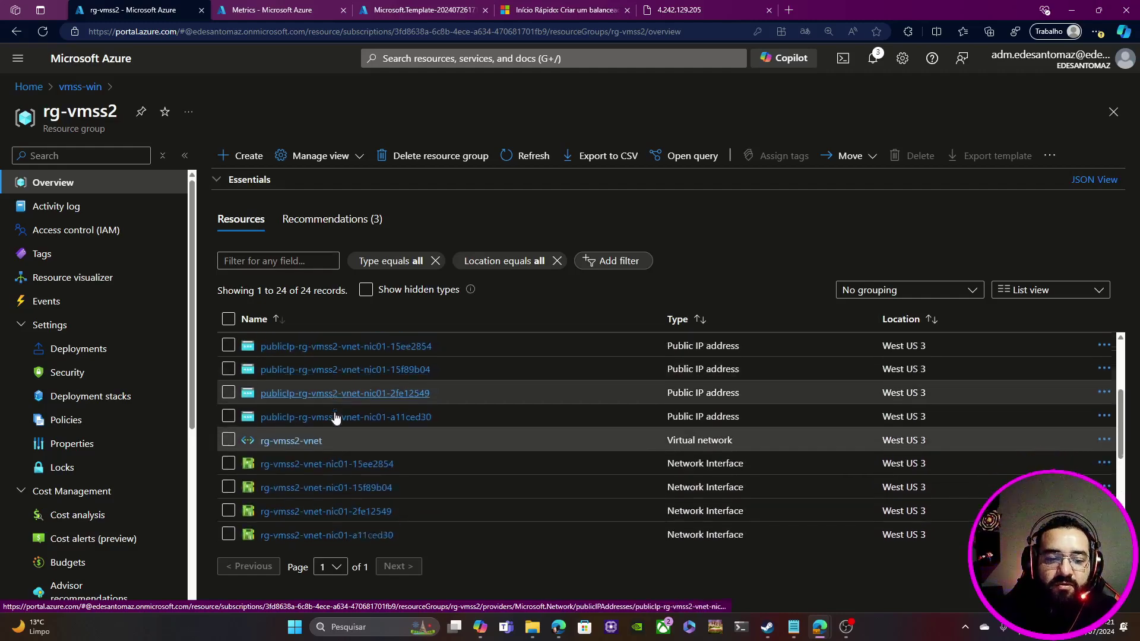
scroll(335, 417, down, 4)
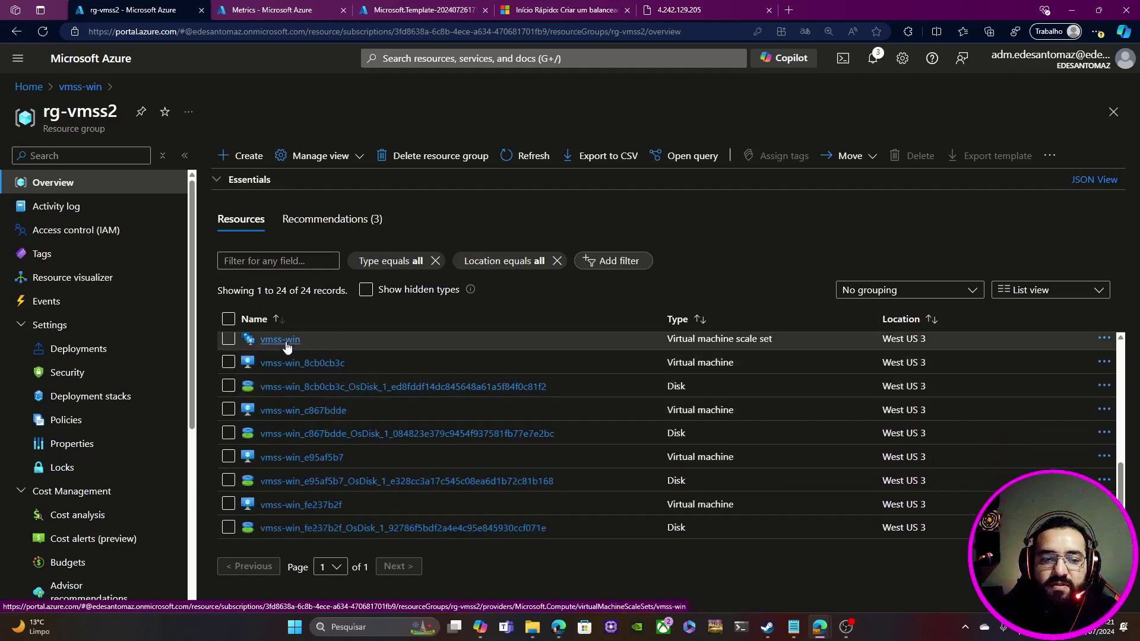
click(286, 342)
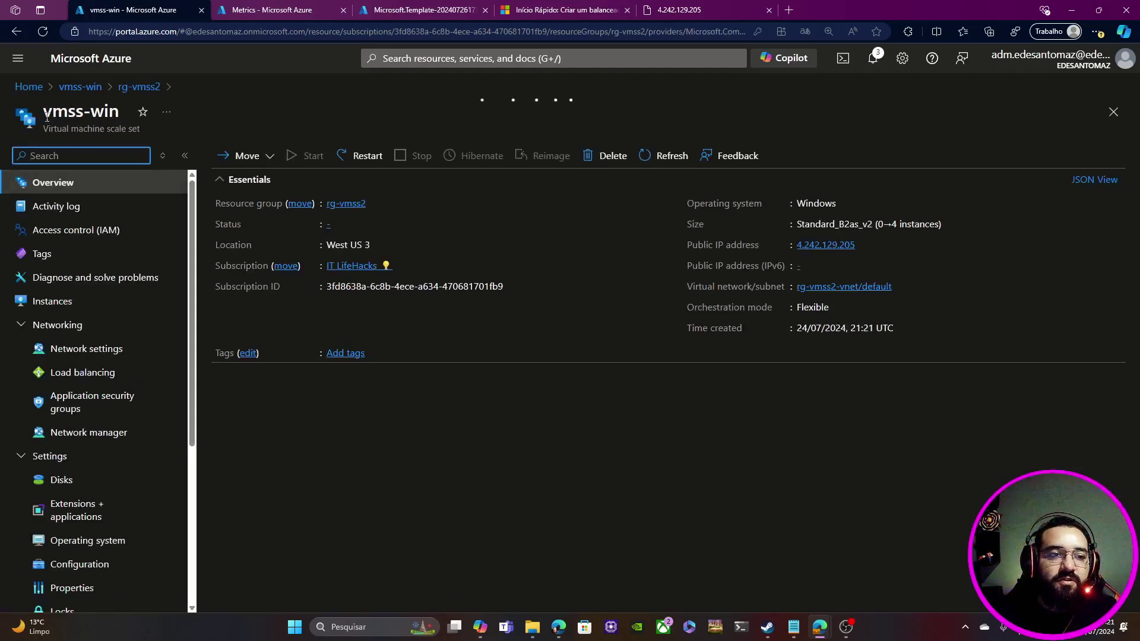
drag(47, 116, 91, 114)
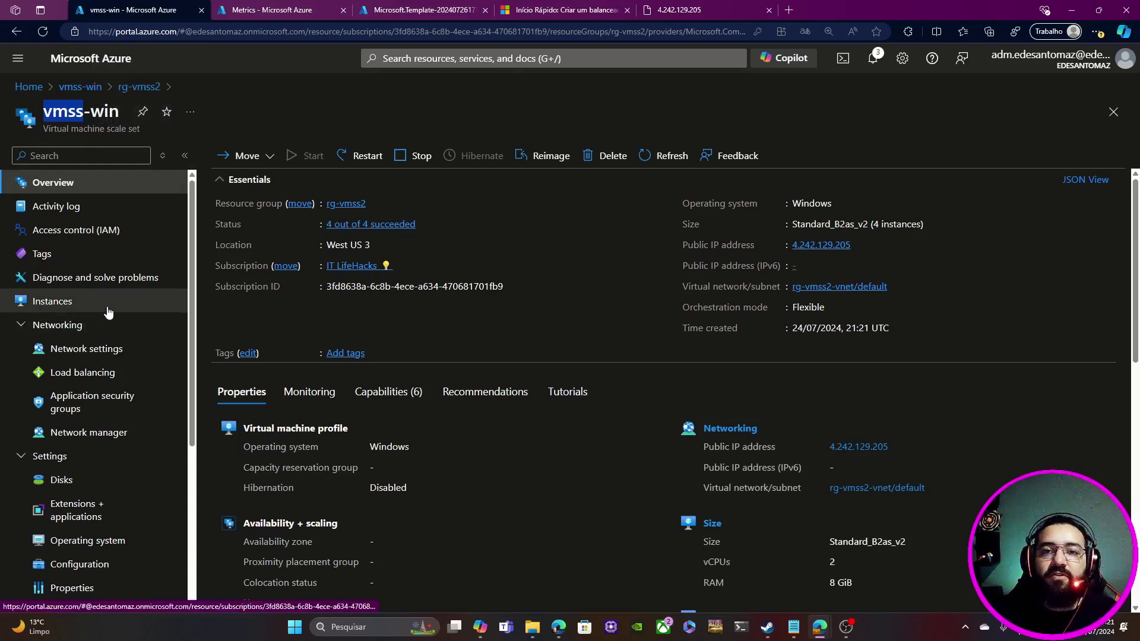
click(67, 309)
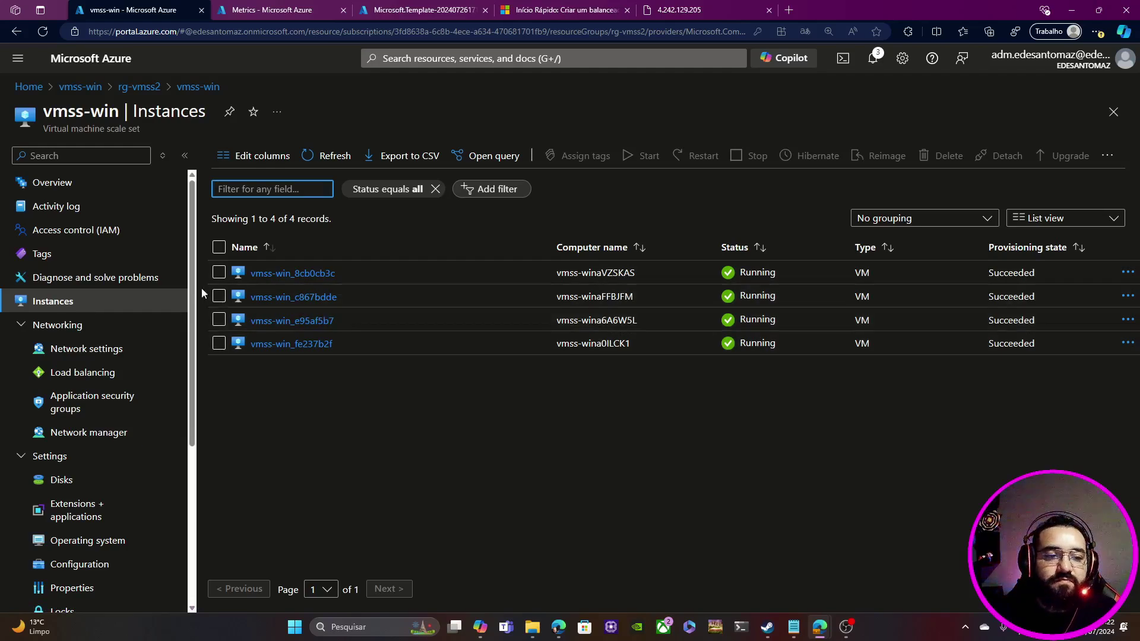
Step: Open the lb-win load balancer from the scale set's load balancing settings and highlight the public address in its frontend IP configuration
scroll(129, 297, down, 1)
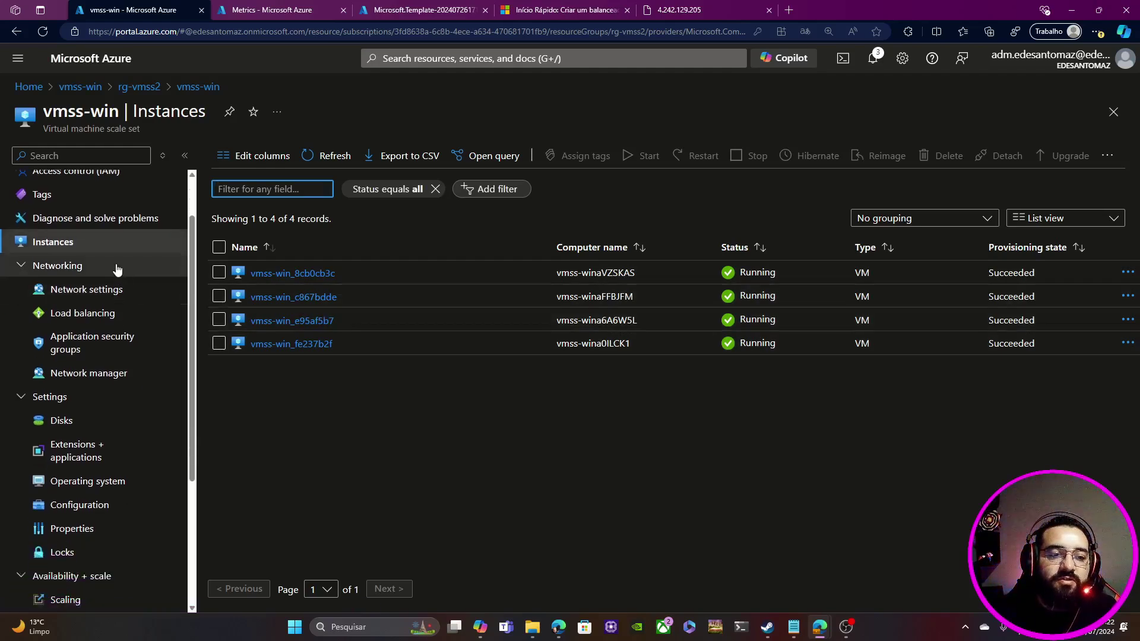
click(98, 315)
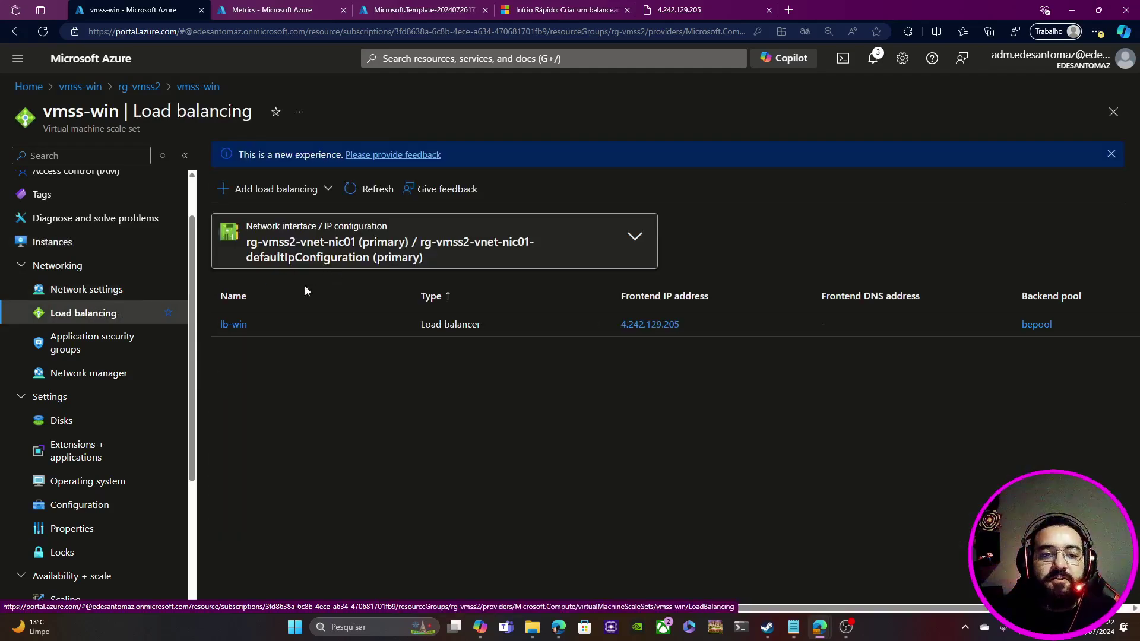
click(227, 327)
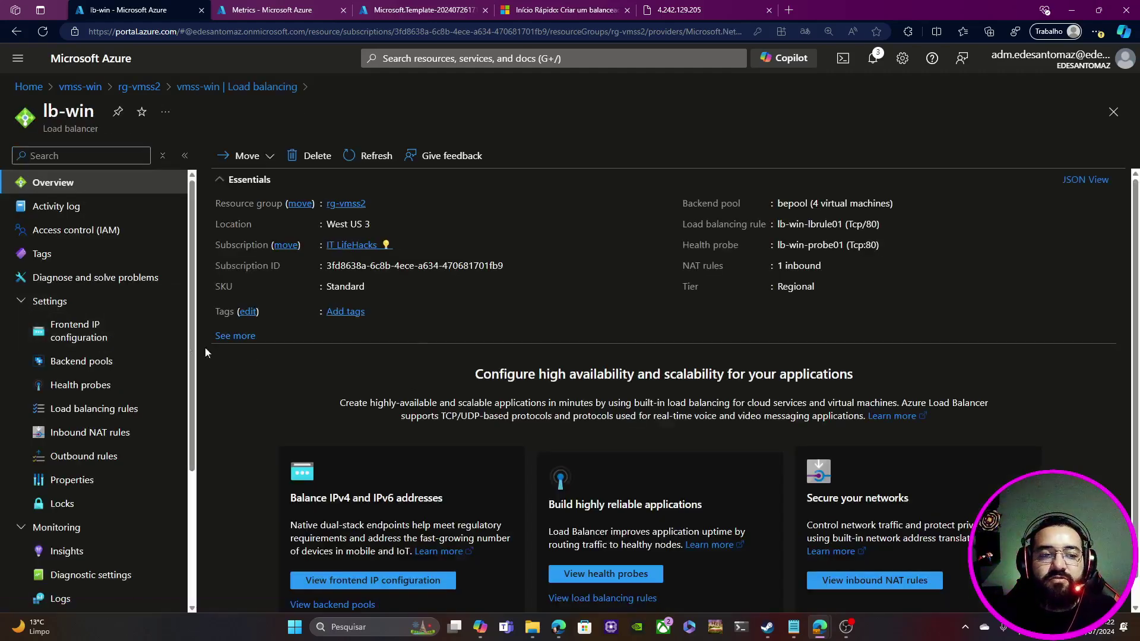
click(92, 338)
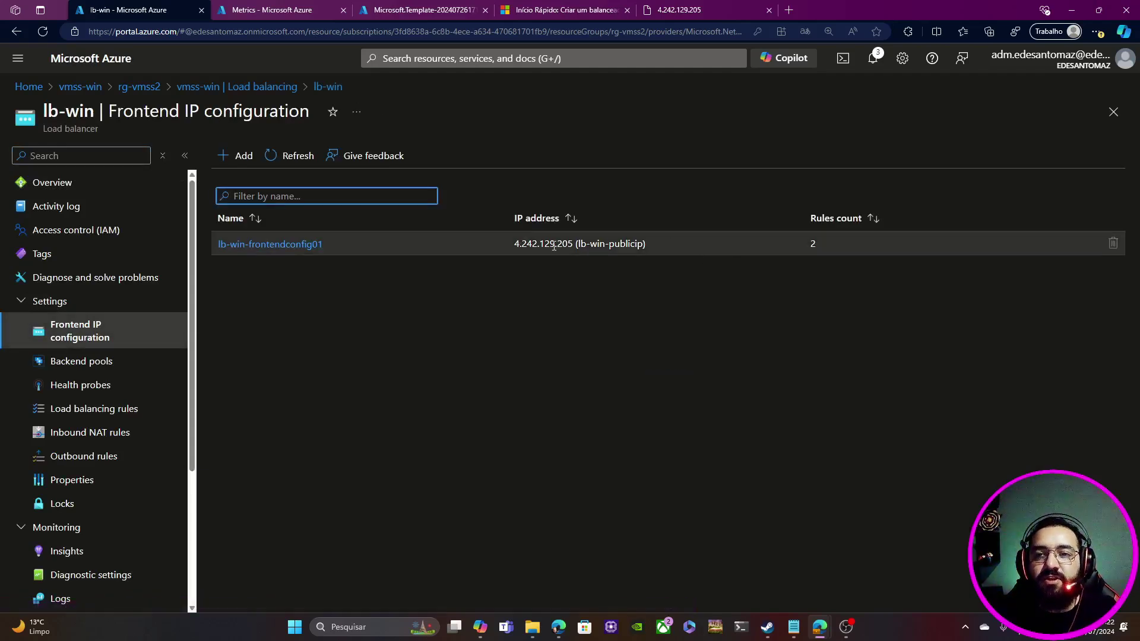
drag(514, 245, 573, 246)
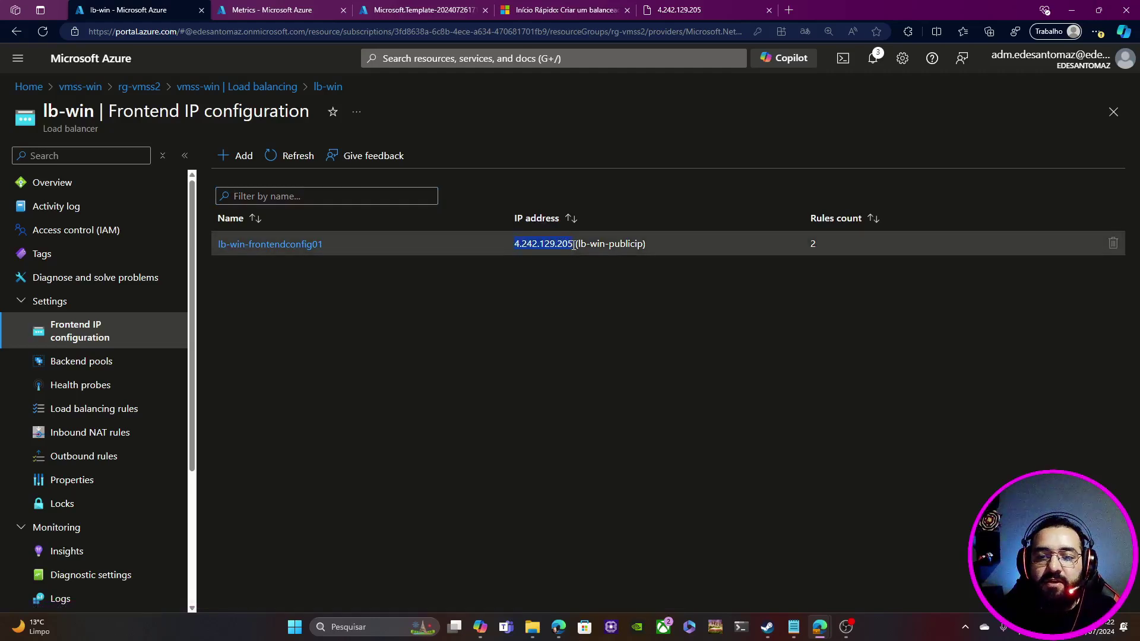
Step: Switch to the 4.242.129.205 page, reload it and highlight the name of the machine that responds
click(701, 10)
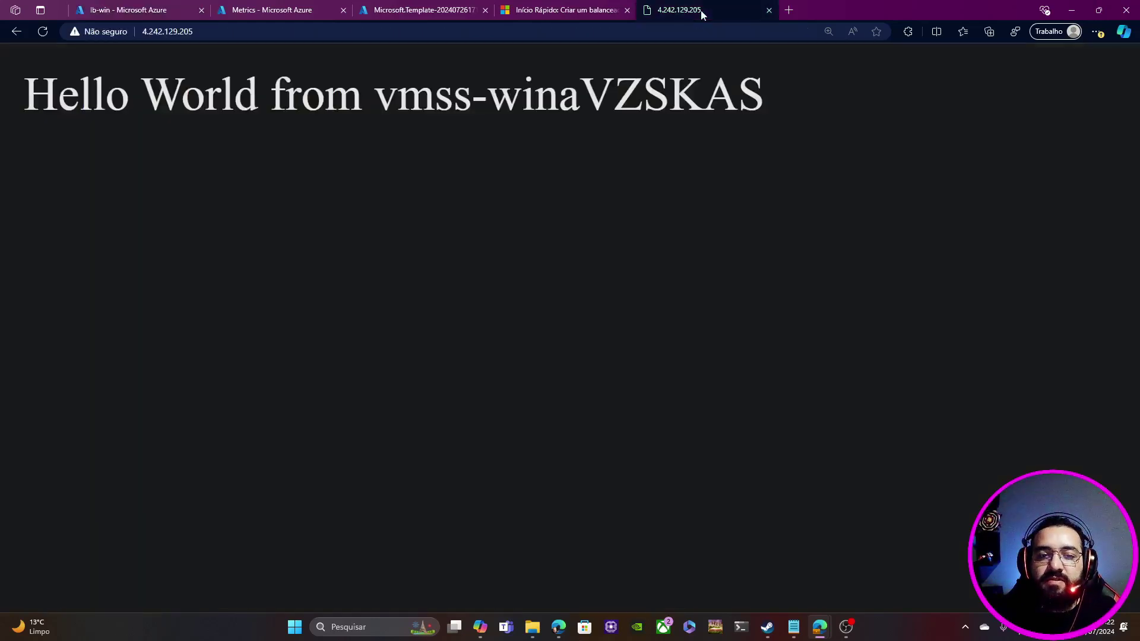
click(43, 31)
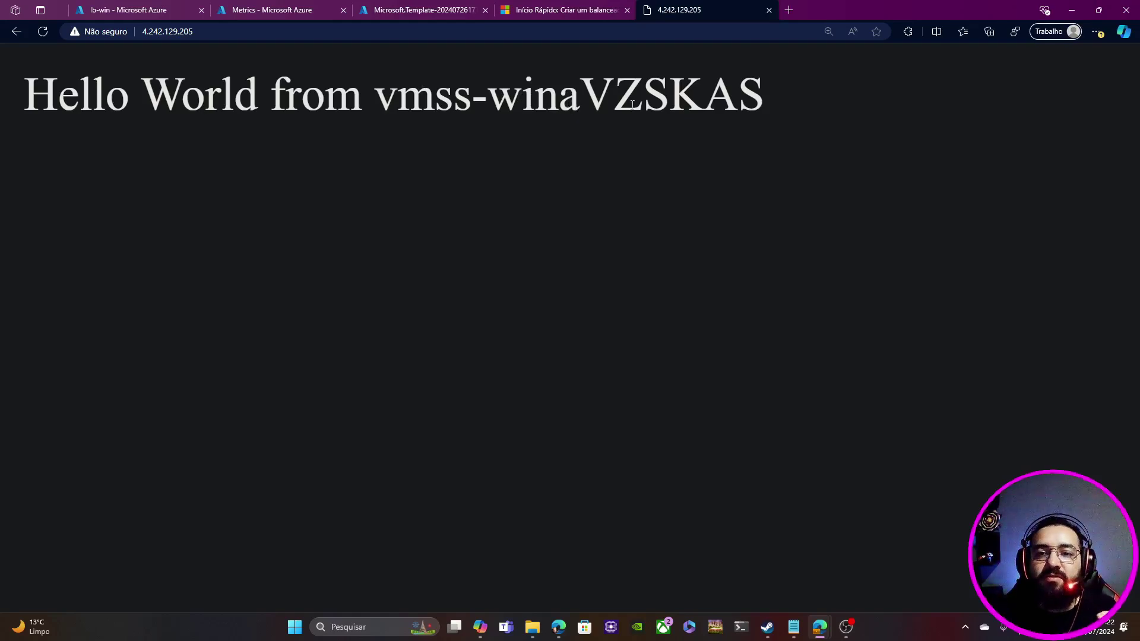
drag(389, 99, 703, 101)
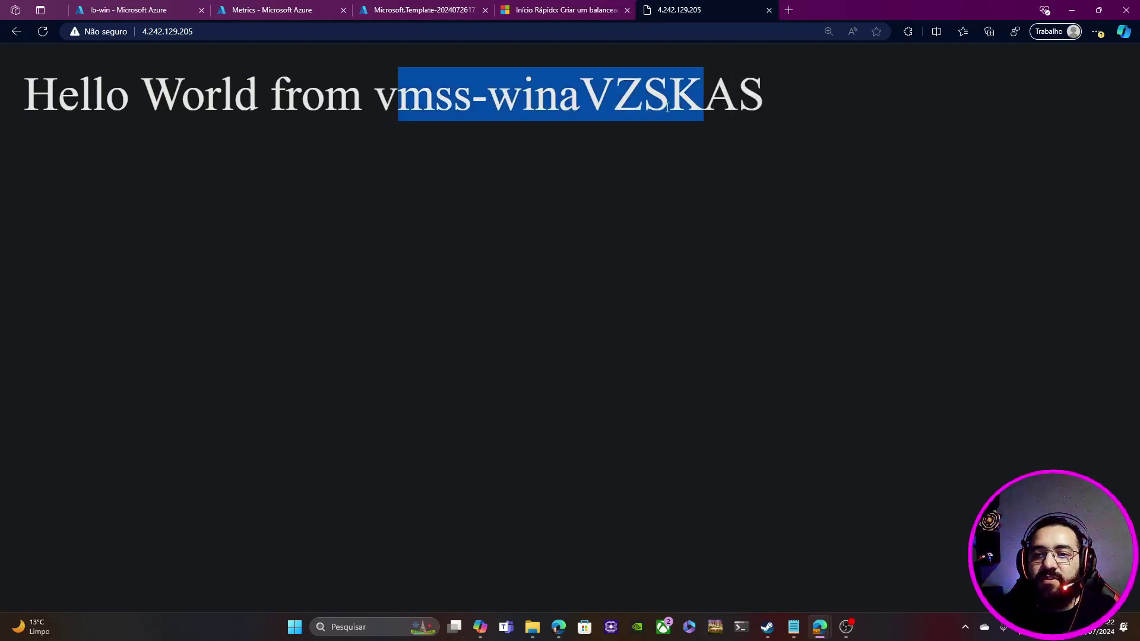
Step: Return to rg-vmss2, reopen the vmss-win instances and highlight the computer name suffix matching the machine shown on the web page
click(127, 12)
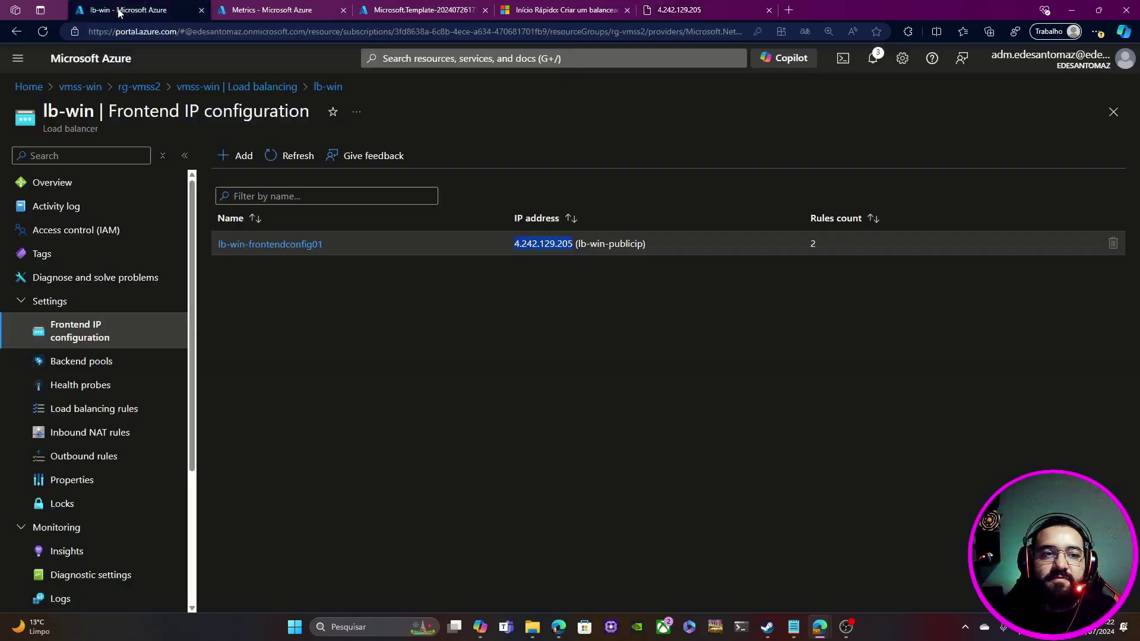
click(141, 89)
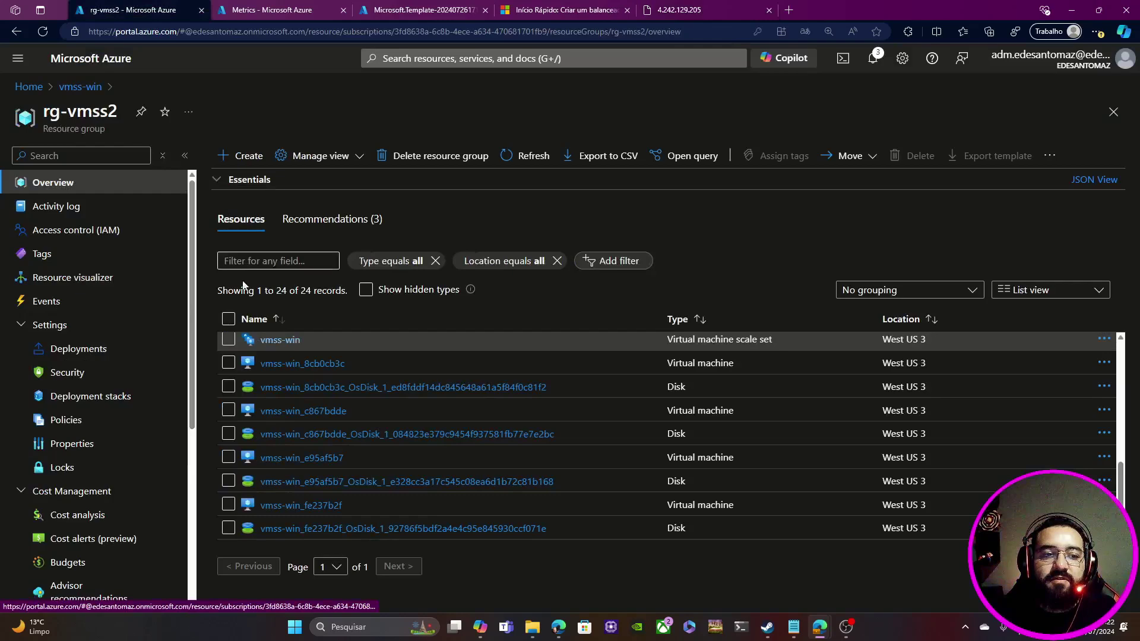
click(278, 340)
click(58, 302)
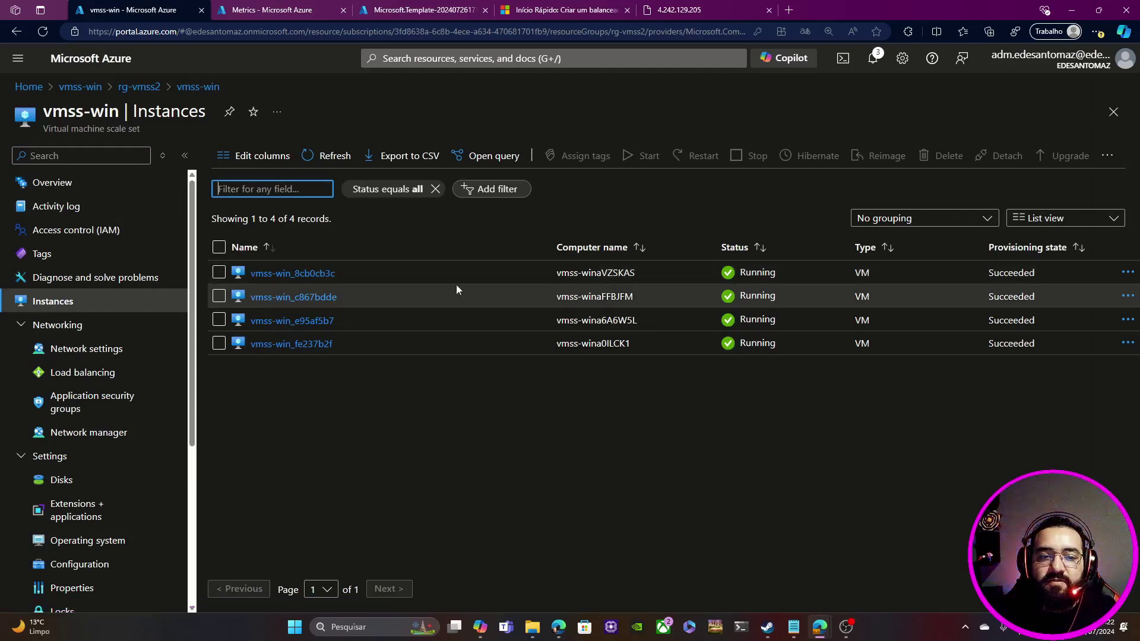
drag(601, 274, 633, 279)
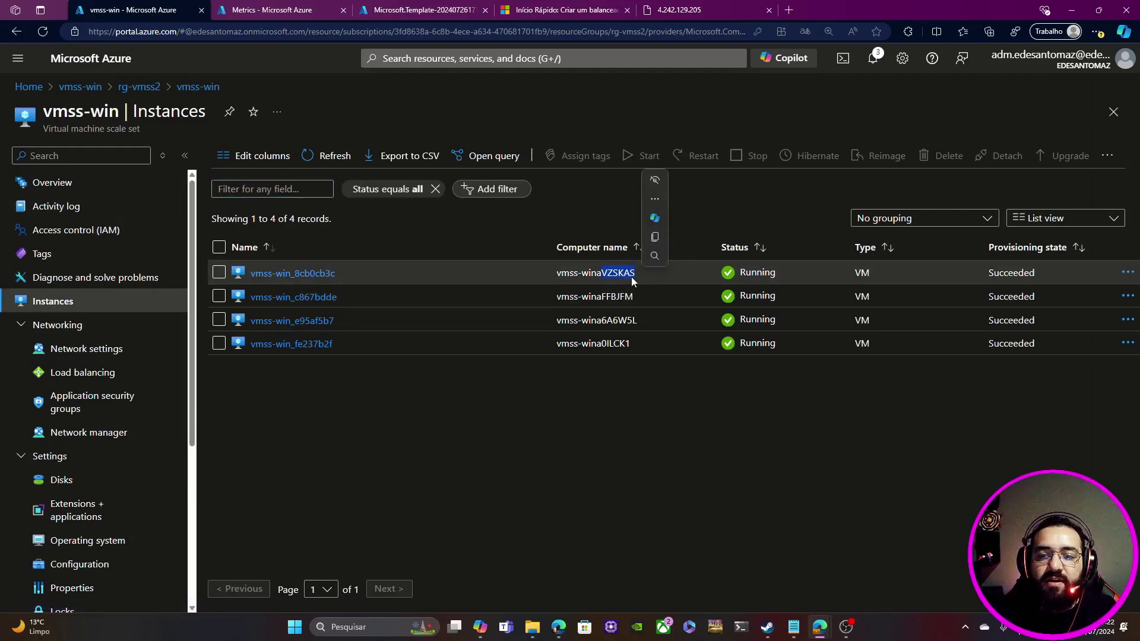
click(503, 408)
Step: Reload the 4.242.129.205 page and return to the vmss-win instances list in the portal
click(693, 15)
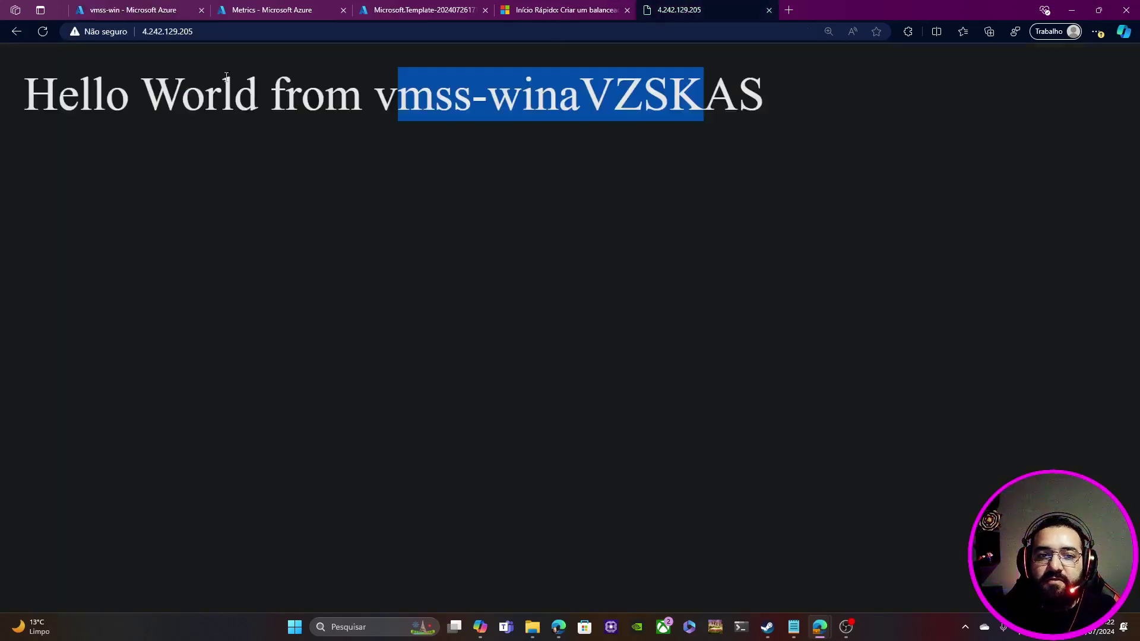
click(41, 31)
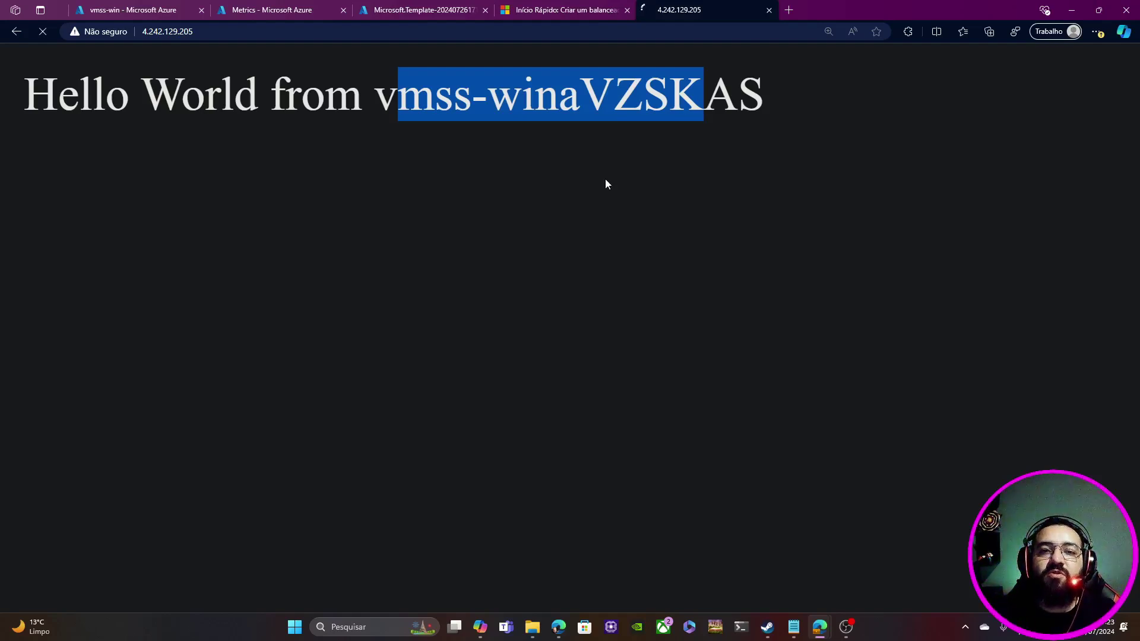
click(141, 9)
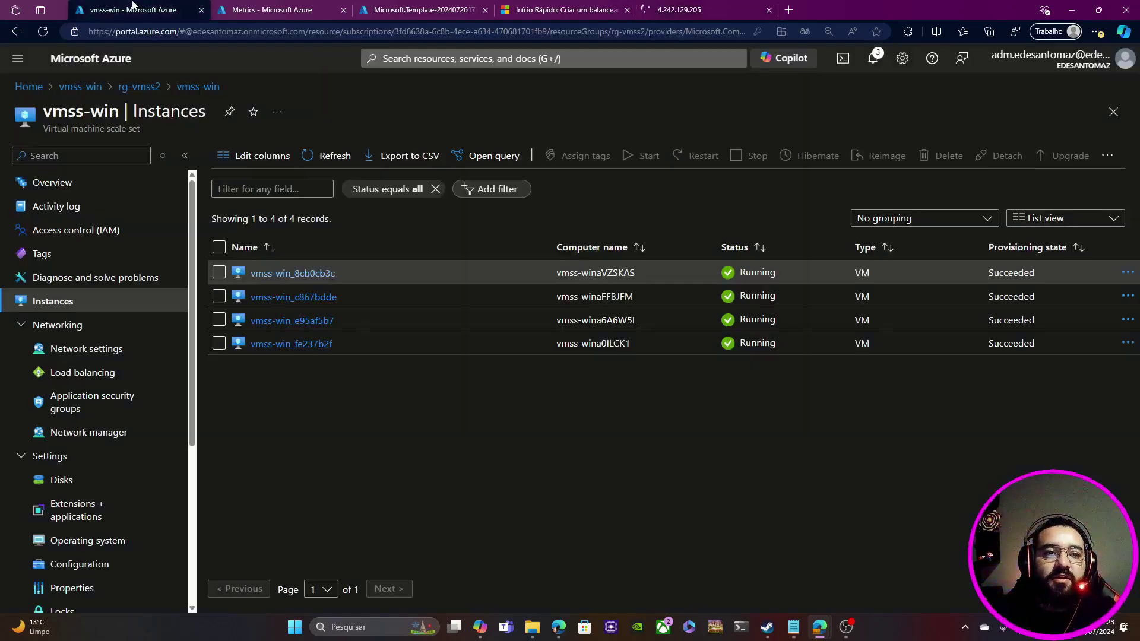
Step: Open the vmss-win_8cb0cb3c instance, stop the virtual machine and return to the scale set's instances list
click(306, 275)
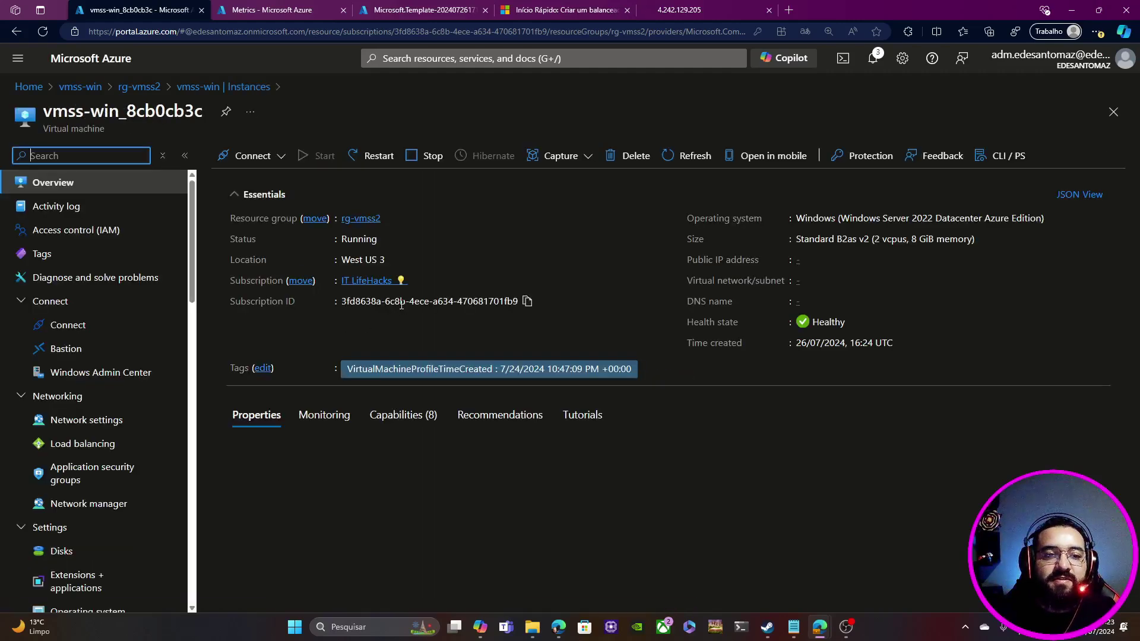
click(416, 156)
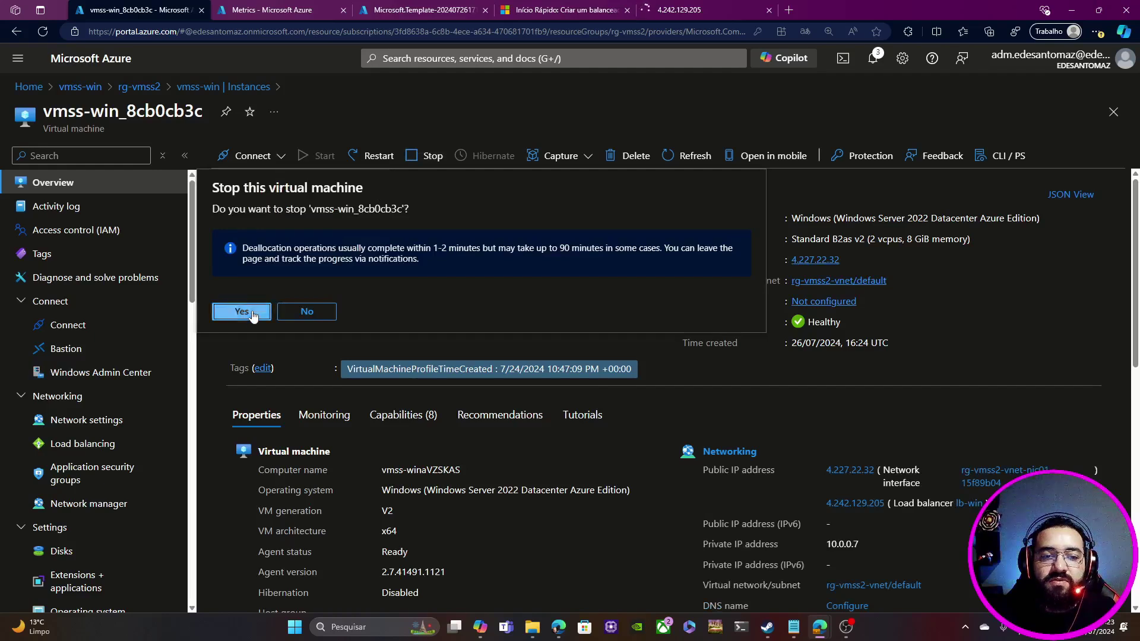
click(242, 312)
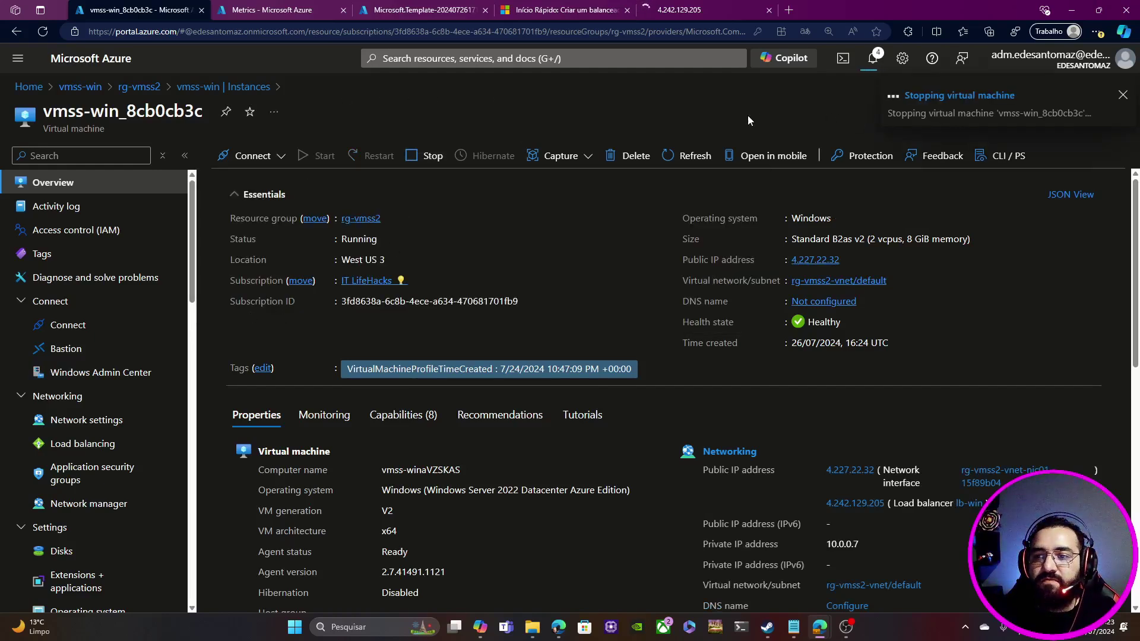
click(224, 88)
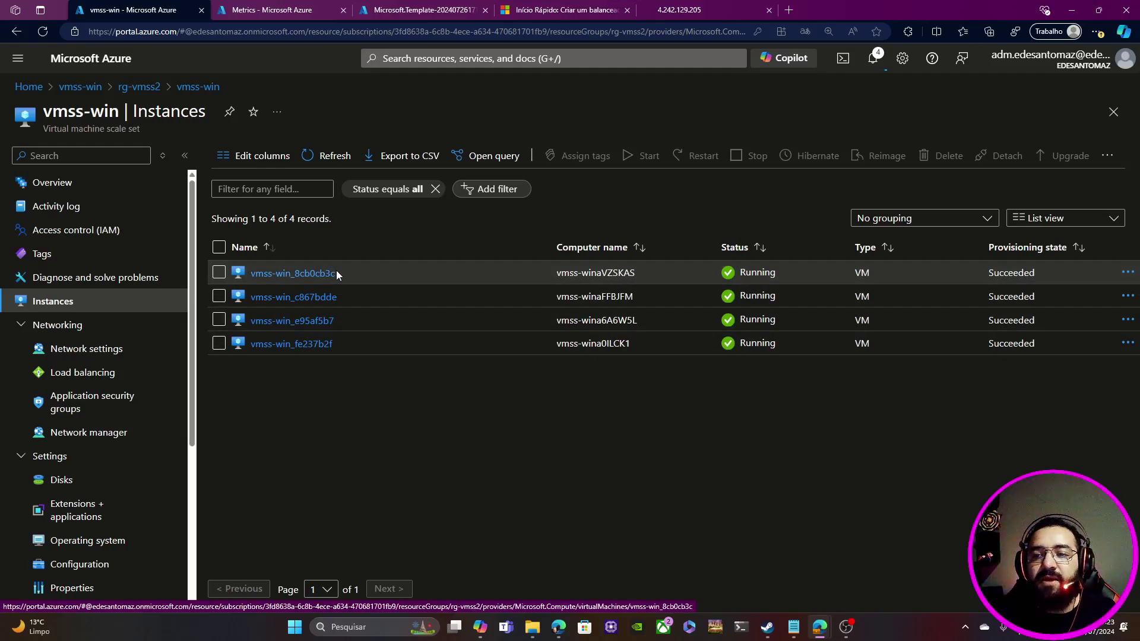
Step: Review the status and the frontend and backend availability charts in the lb-win Metrics page
click(294, 10)
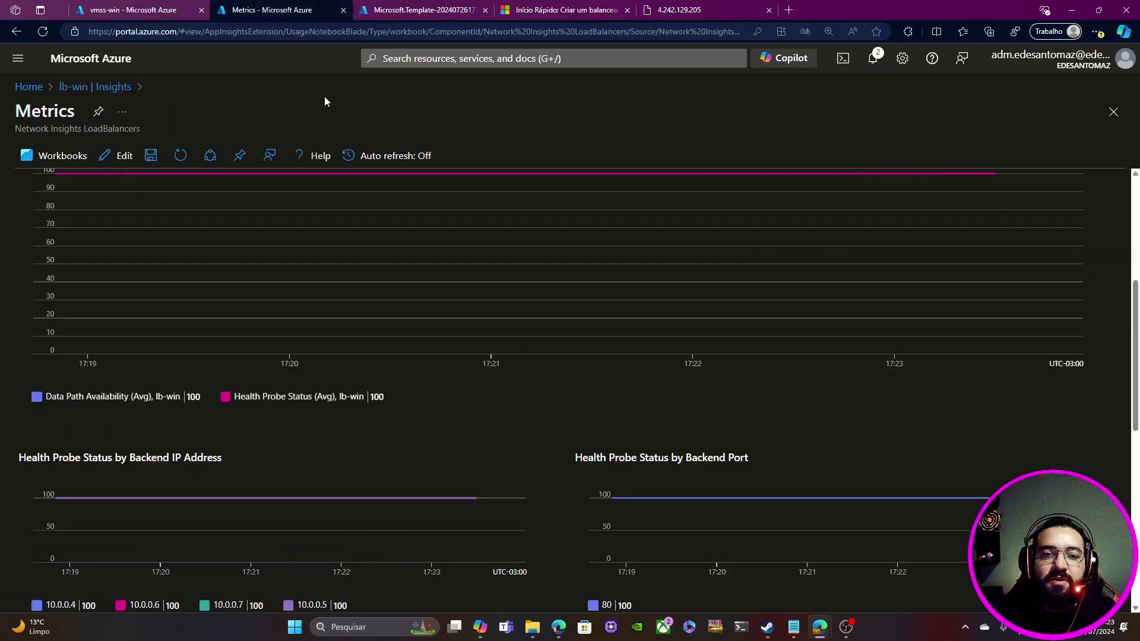
scroll(522, 437, down, 2)
scroll(522, 437, up, 4)
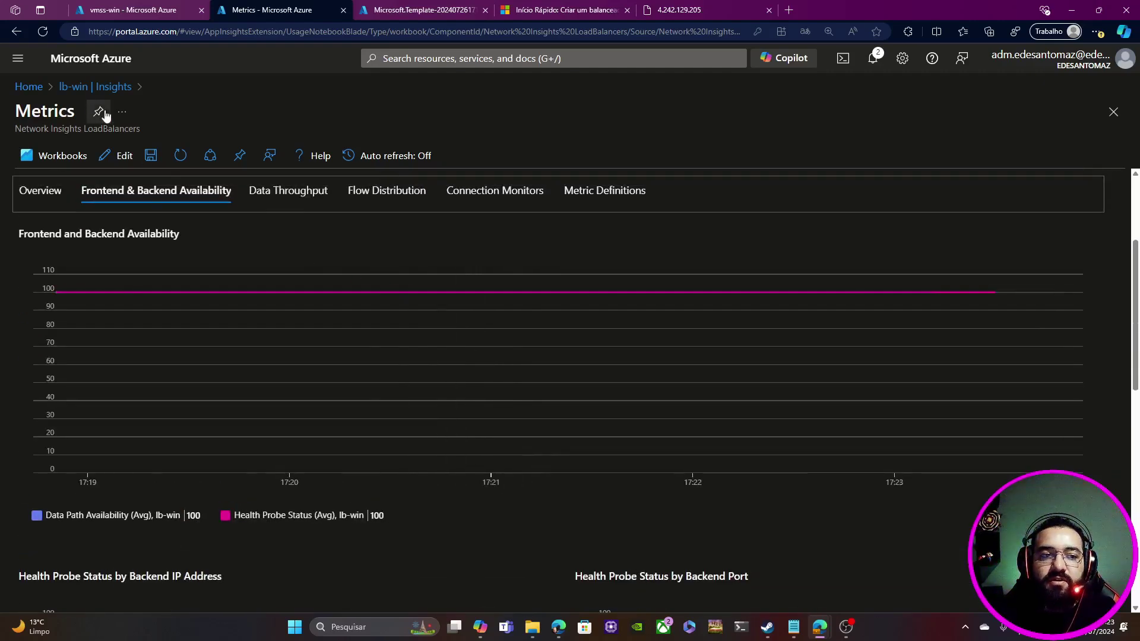
scroll(476, 349, up, 3)
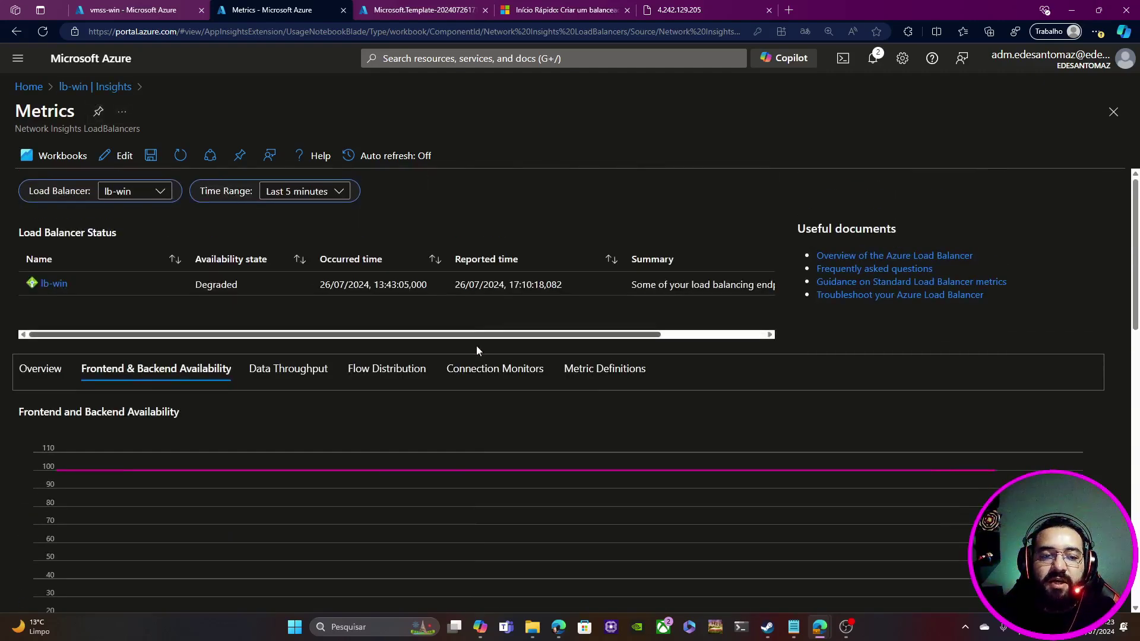
scroll(473, 382, down, 4)
Step: Return to the vmss-win instances and refresh the list to check the status of vmss-win_8cb0cb3c
click(144, 6)
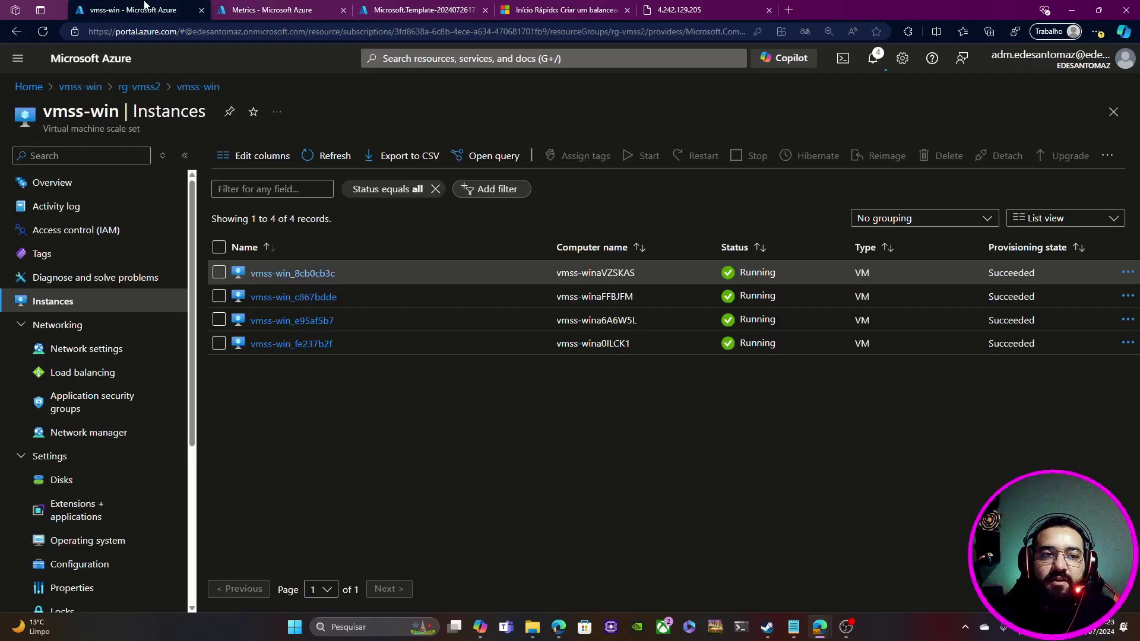
click(326, 156)
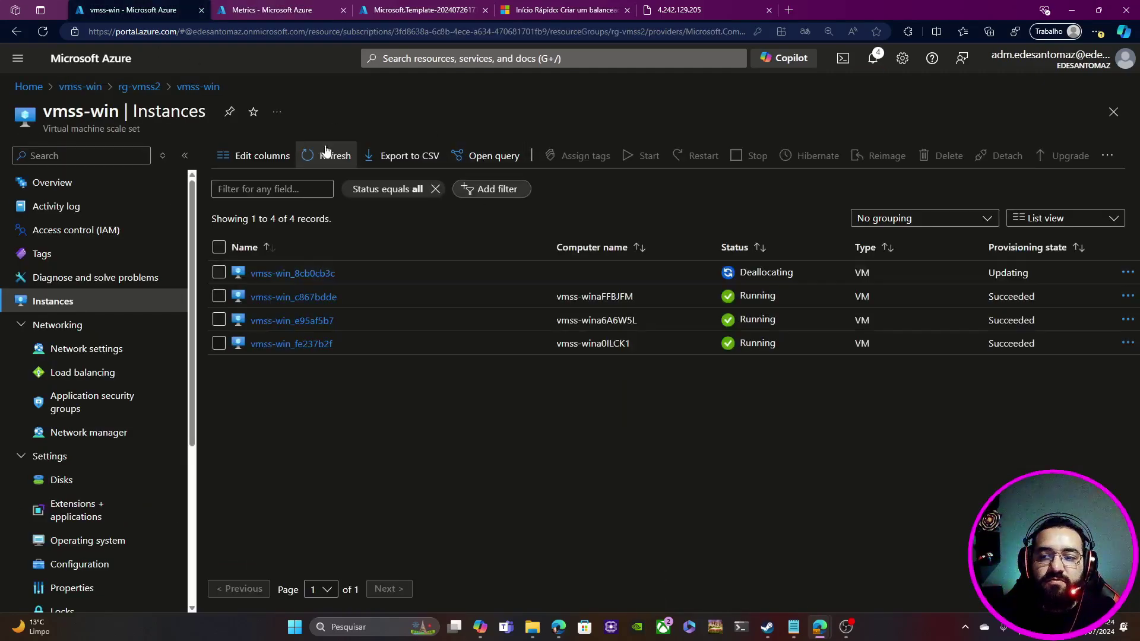
click(324, 156)
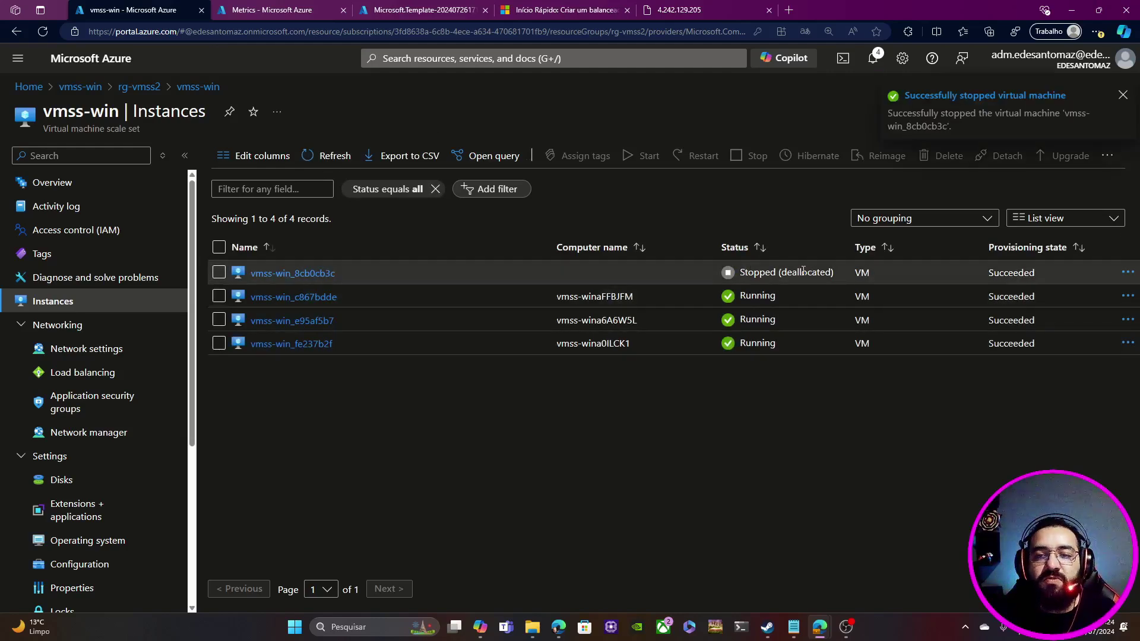
Step: Leave the metrics for the lb-win overview, reopen its Insights diagram and inspect the frontend IP configuration node
click(272, 12)
click(89, 87)
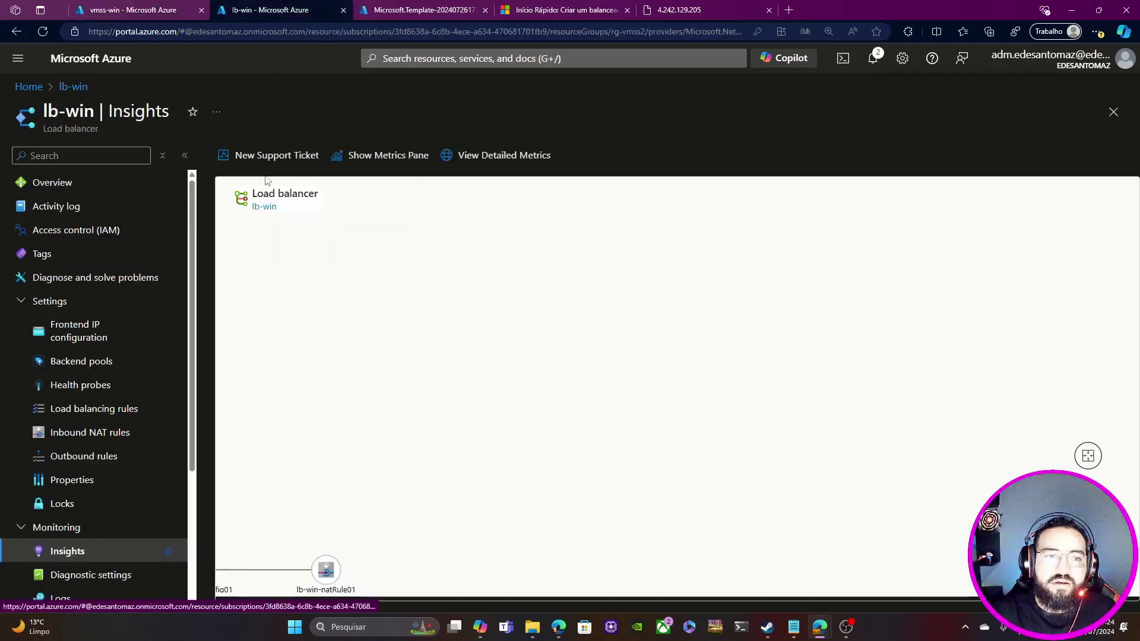
click(70, 184)
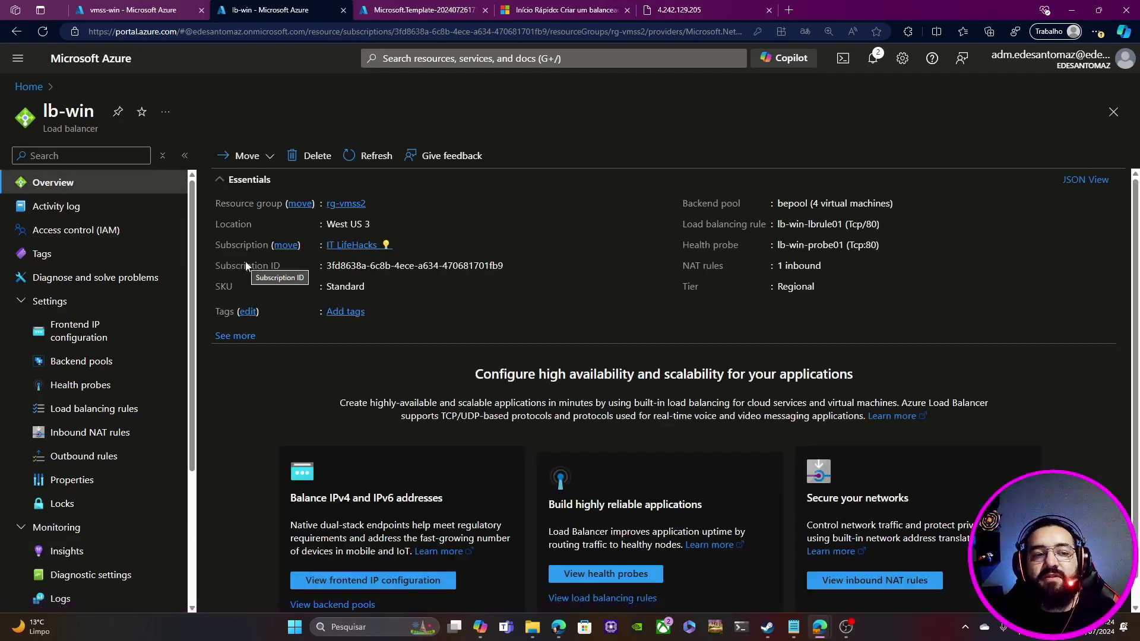
scroll(65, 386, down, 2)
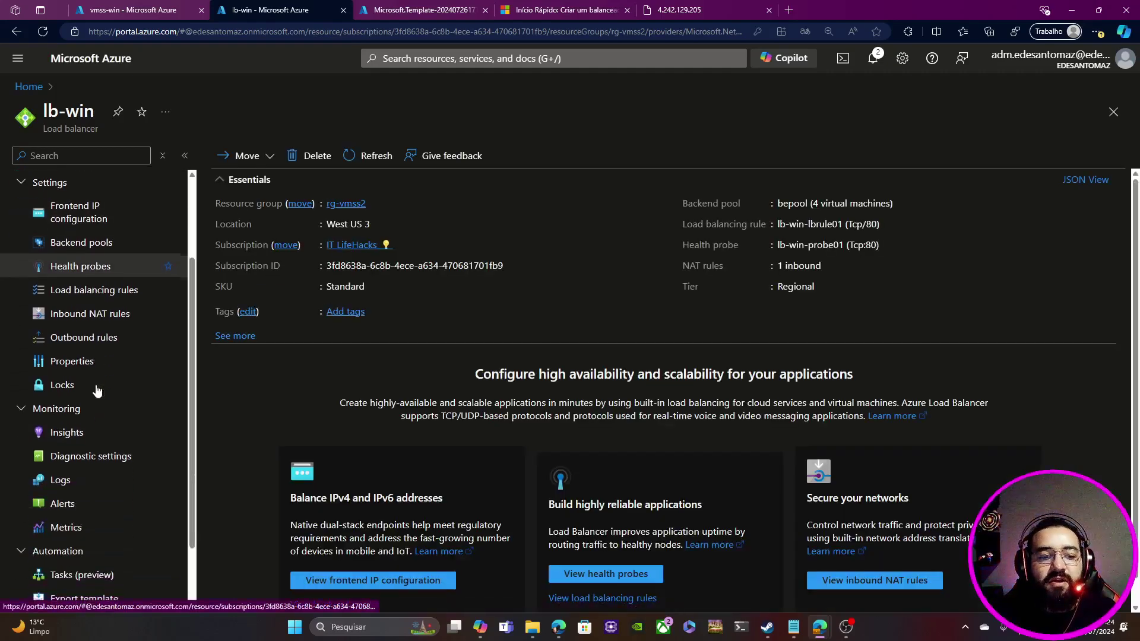
click(63, 435)
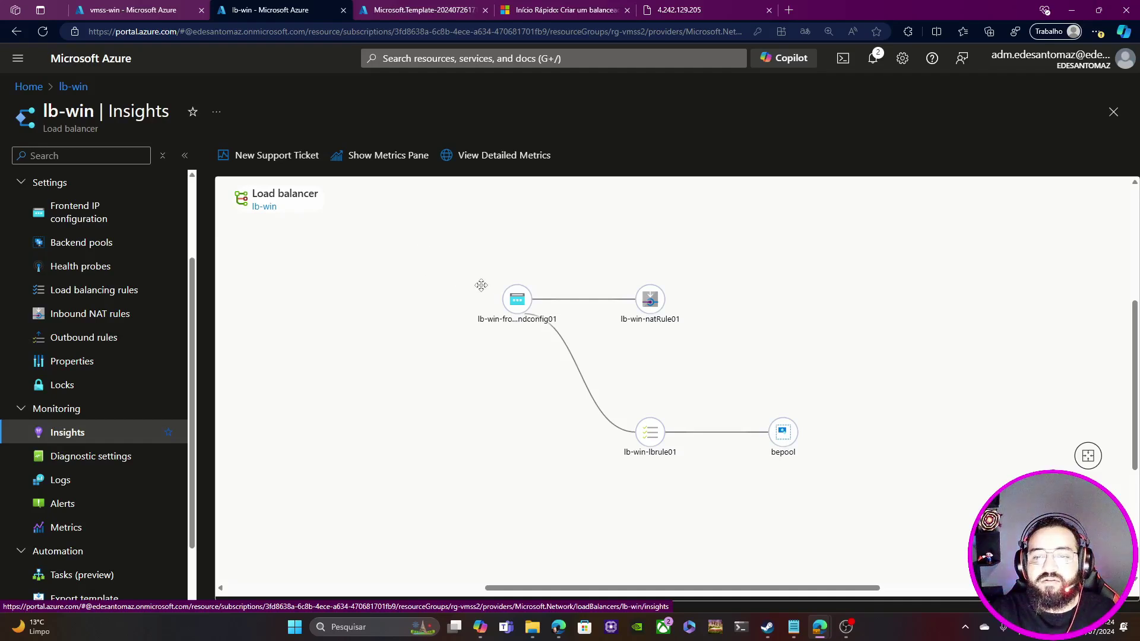
mouse_move(516, 297)
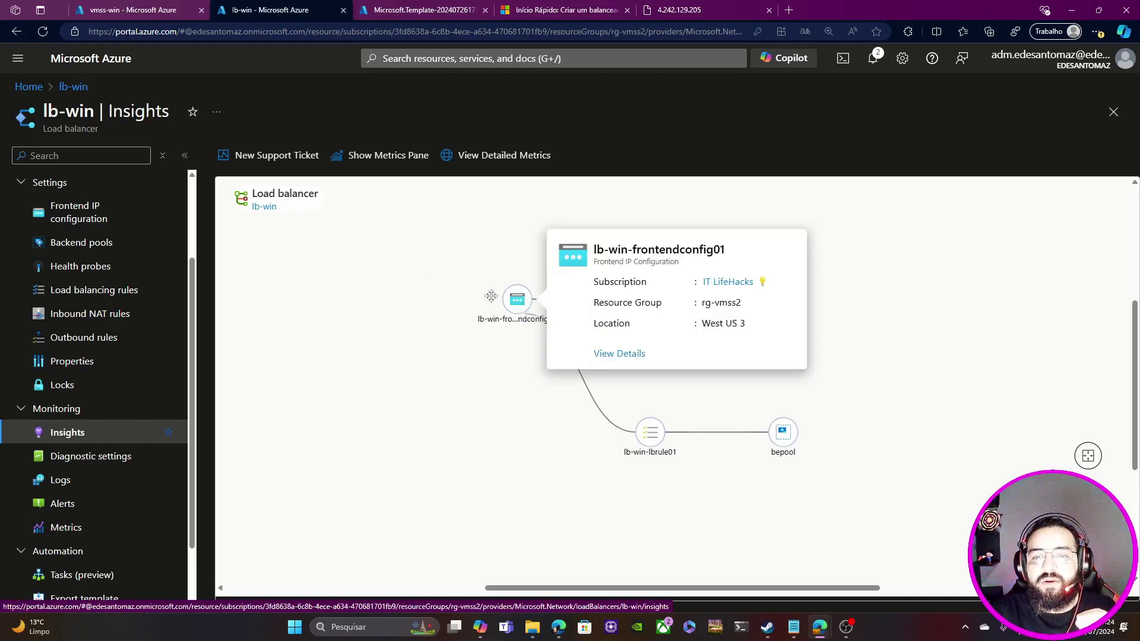
Step: Check which machine responds on the 4.242.129.205 page and compare it with the vmss-win instances list
click(682, 12)
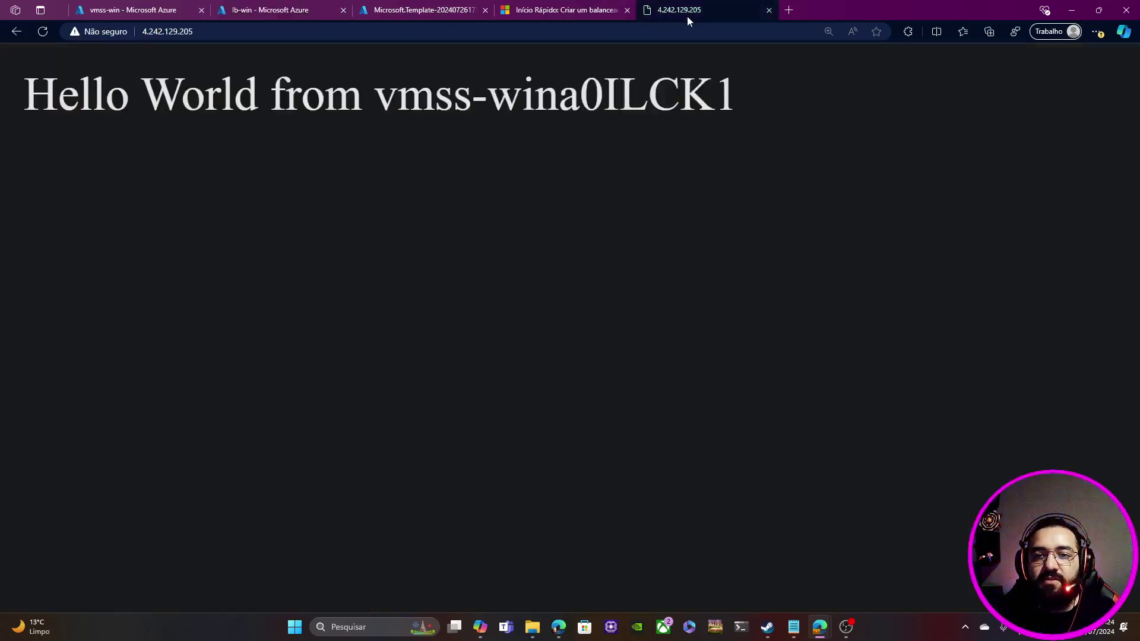
click(175, 10)
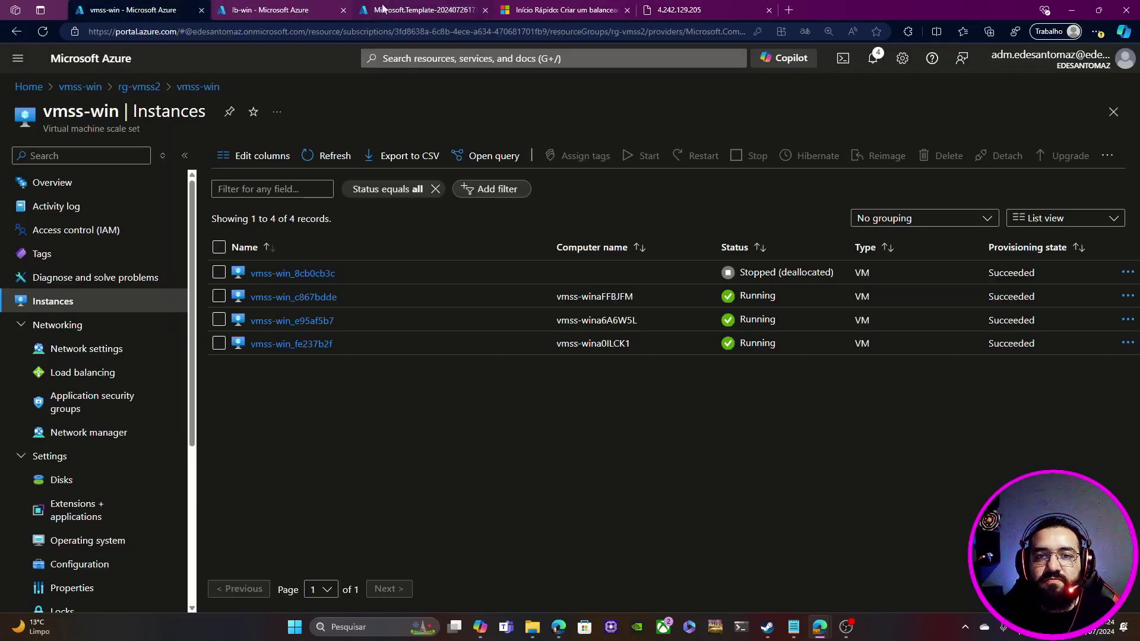
Step: Inspect the lb-win-lbrule01 and bepool nodes in the lb-win Insights diagram and review the backend pool members
click(290, 9)
mouse_move(652, 438)
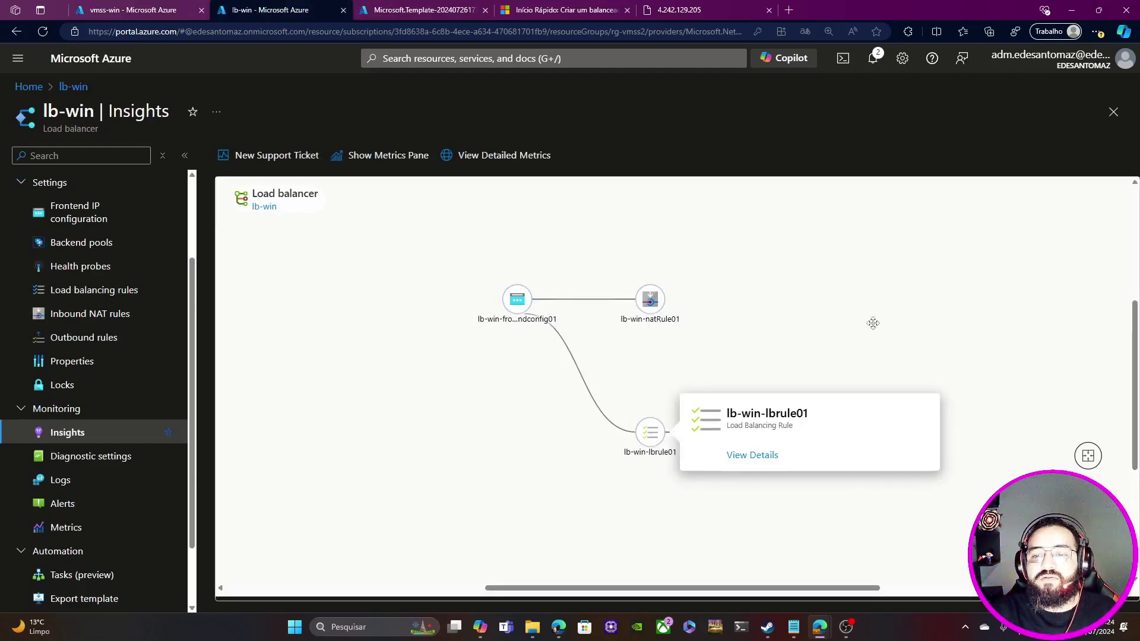
mouse_move(791, 441)
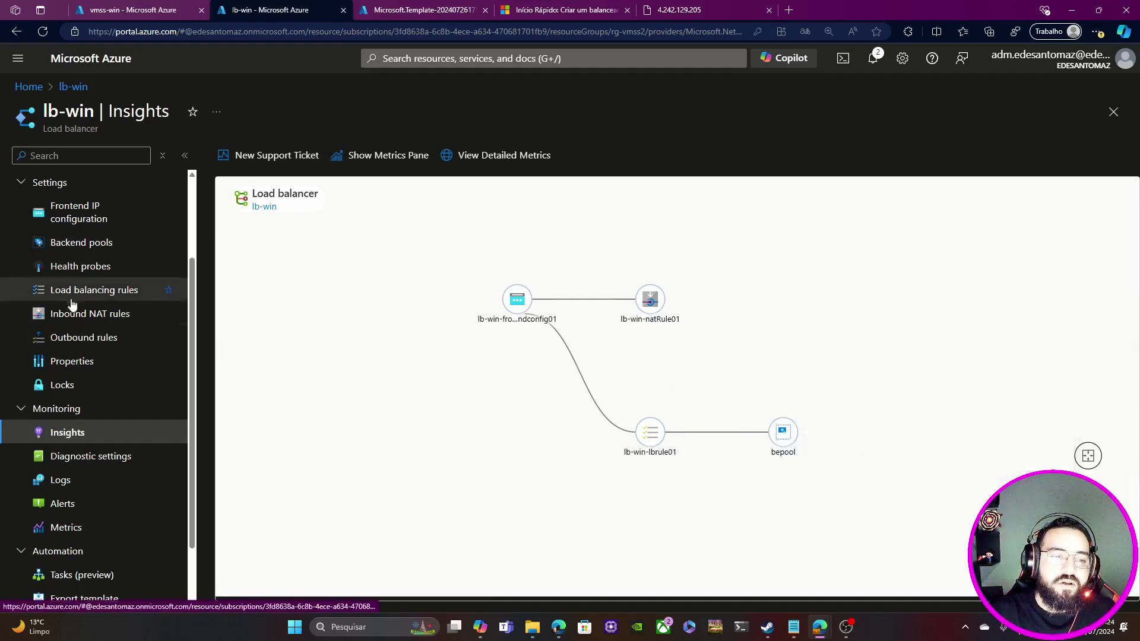
click(91, 244)
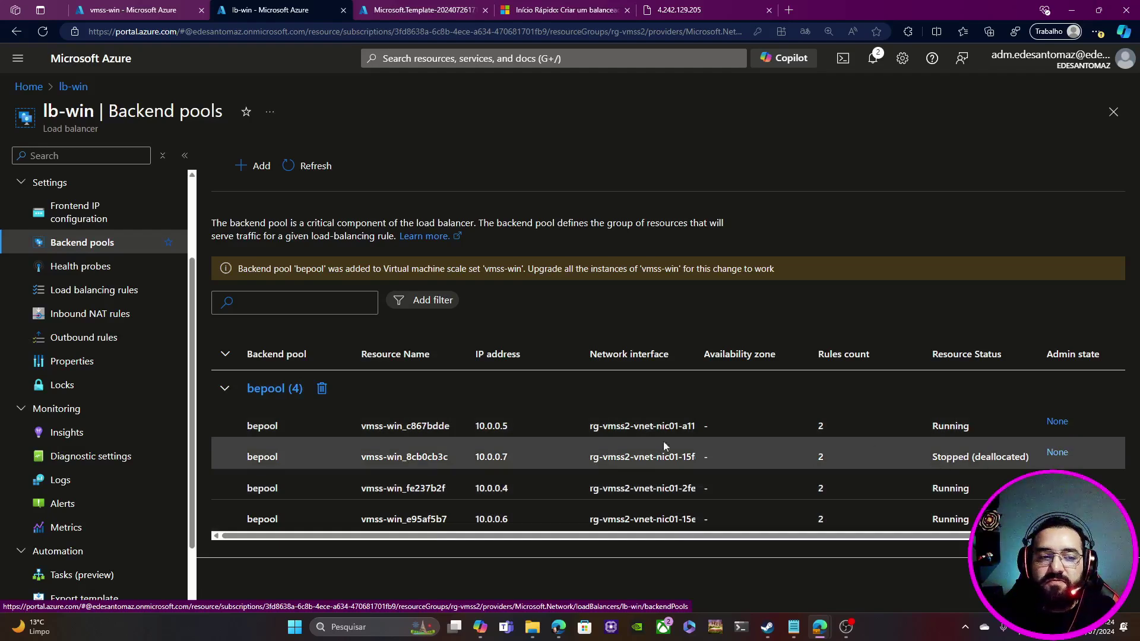
Step: Open the detailed metrics from lb-win Insights and view the Frontend & Backend Availability charts
click(67, 433)
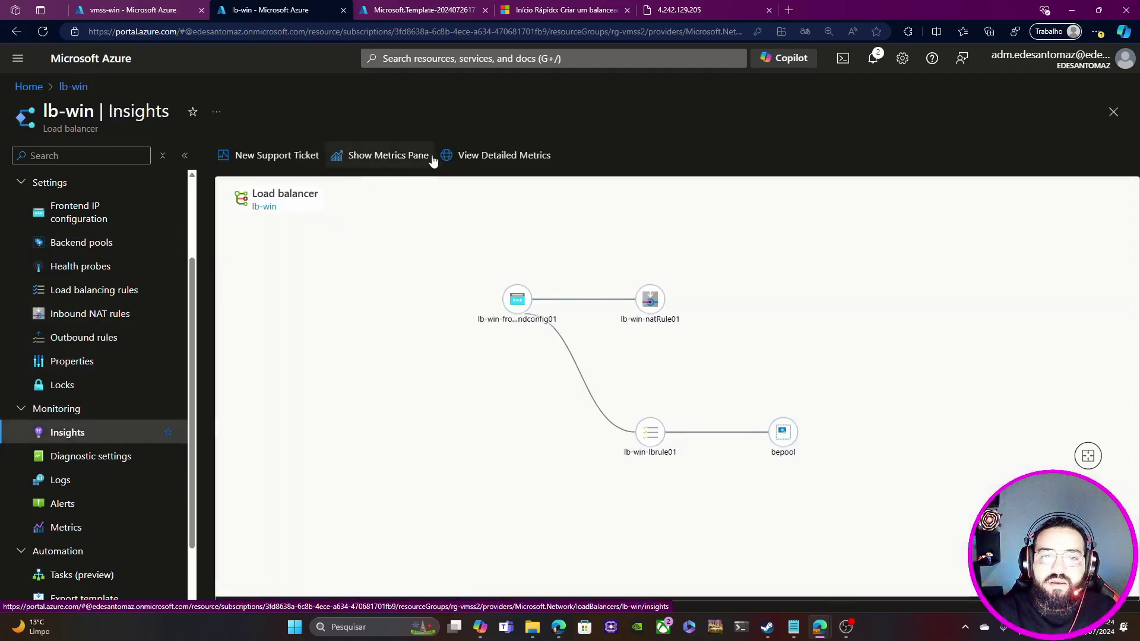
click(515, 165)
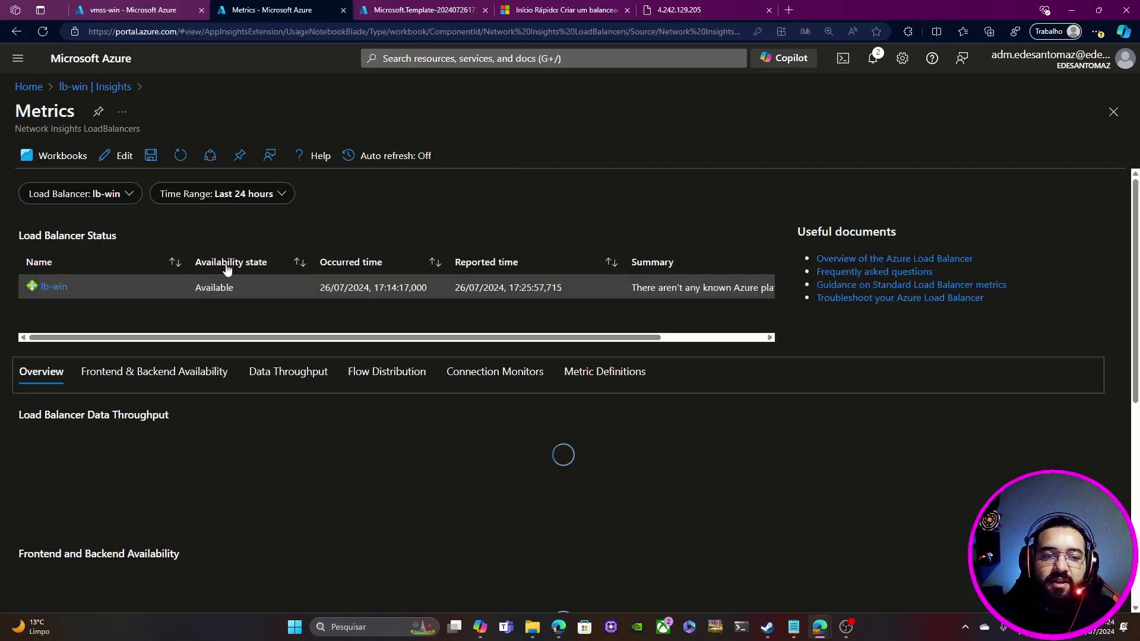
click(148, 379)
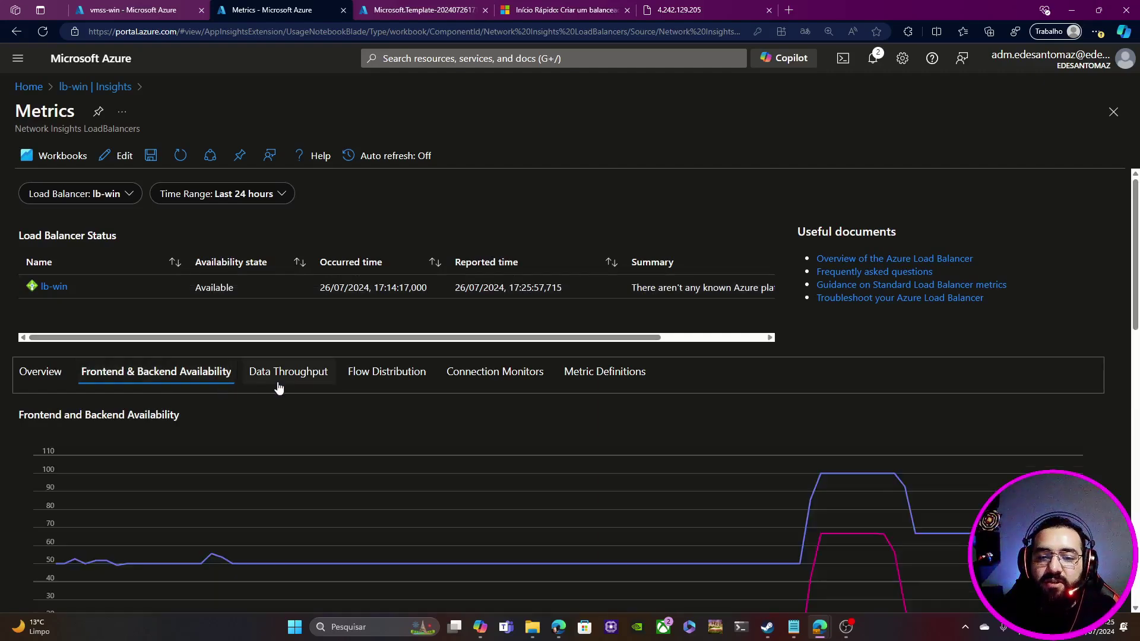
scroll(280, 387, down, 7)
scroll(397, 355, up, 3)
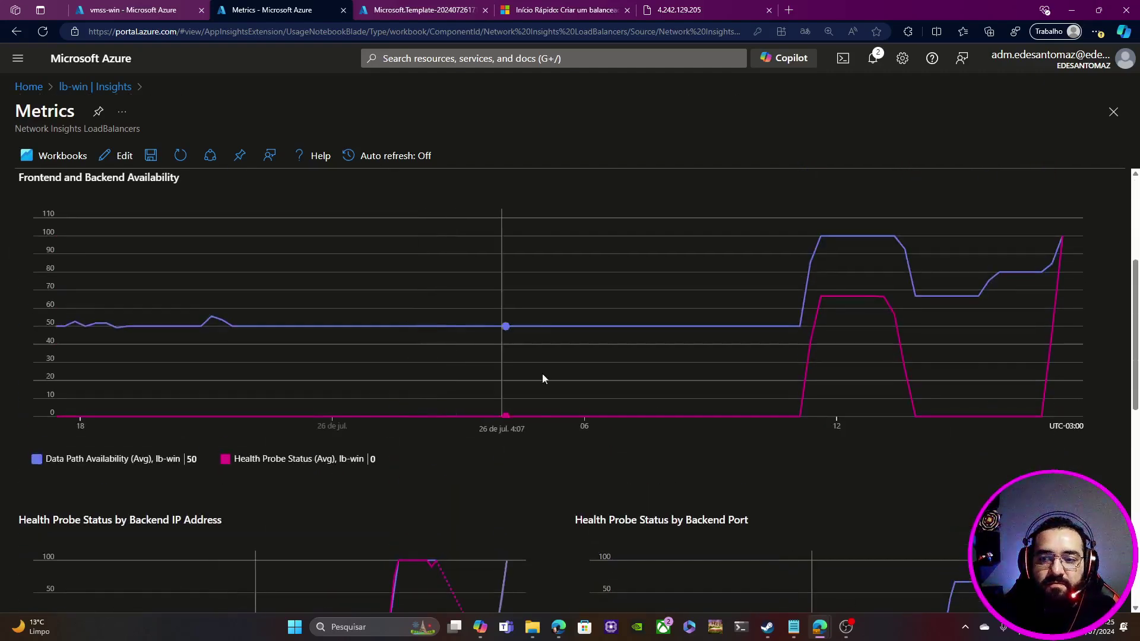
Step: Set the time range of the lb-win metrics to Last 5 minutes
scroll(546, 280, up, 2)
scroll(300, 270, up, 2)
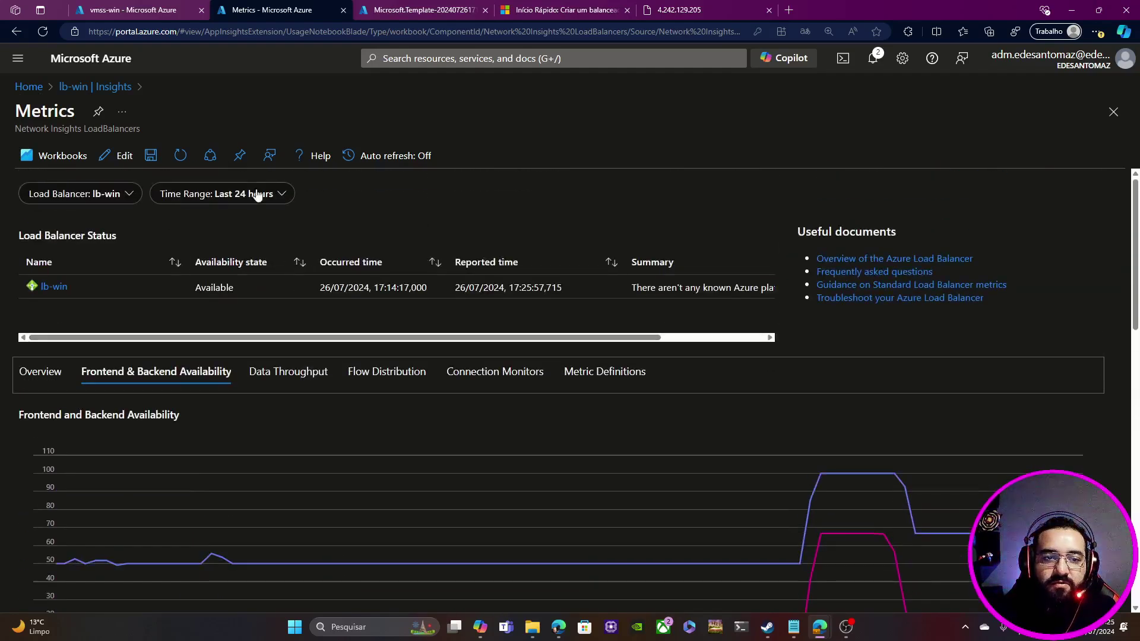
click(257, 194)
click(269, 269)
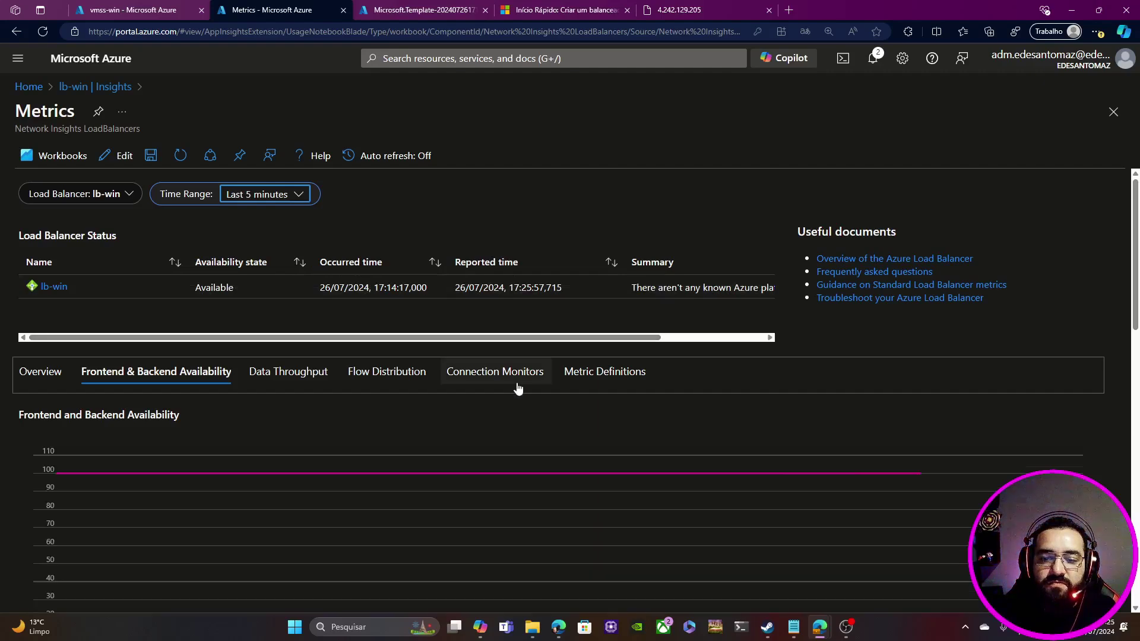
Step: Examine the data path availability and the health probe status by backend IP address, and return to the vmss-win instances
scroll(516, 386, down, 5)
scroll(419, 234, up, 2)
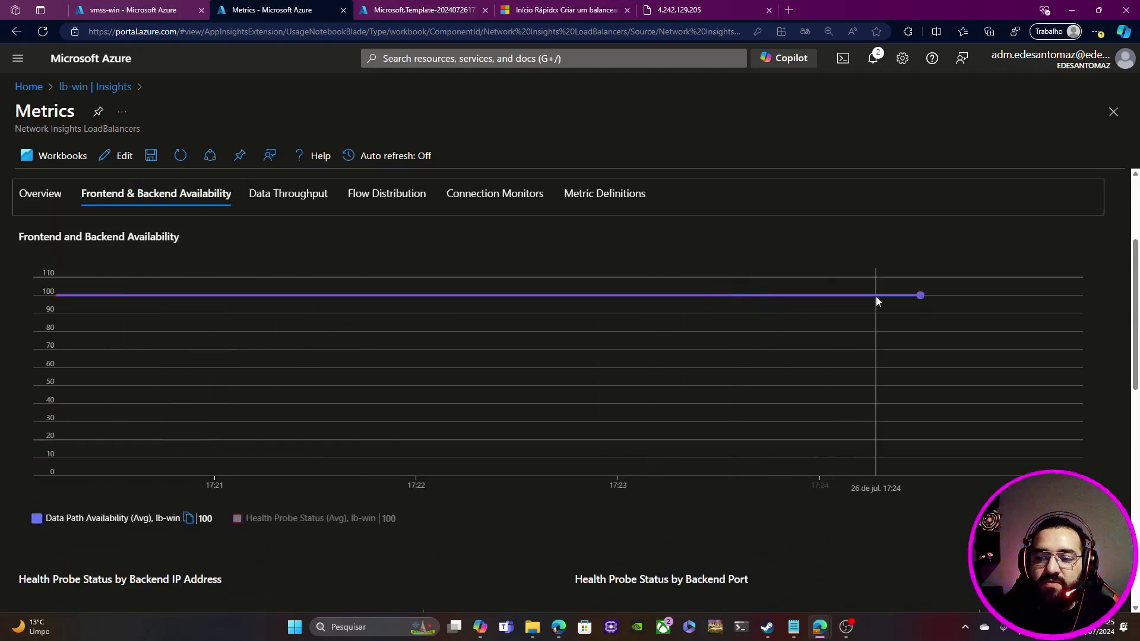
scroll(857, 298, down, 5)
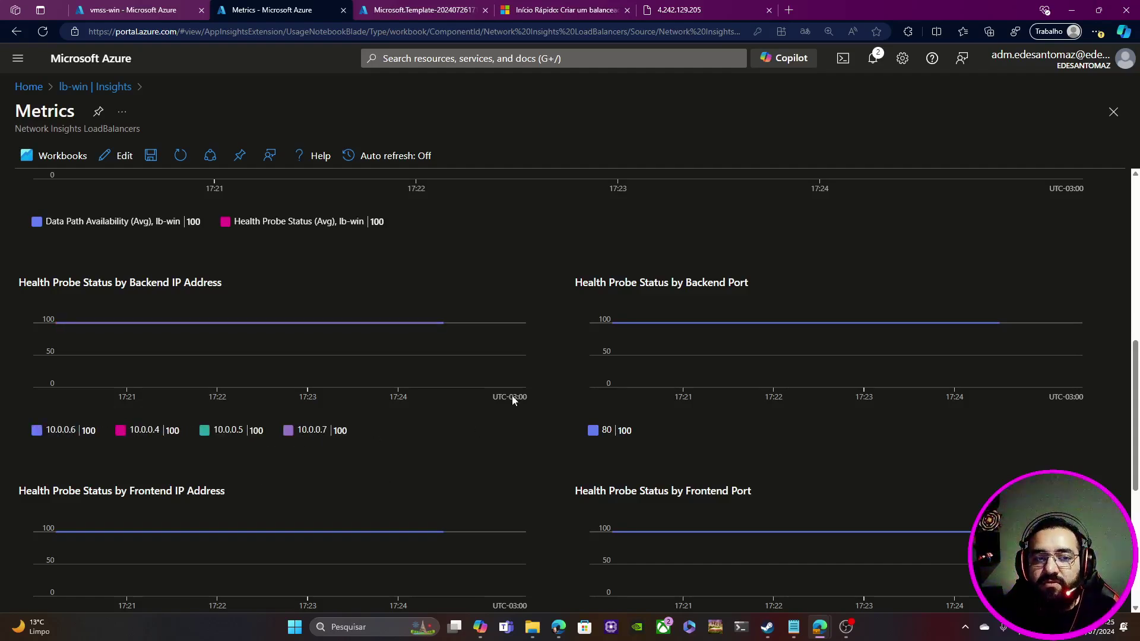
scroll(514, 399, up, 2)
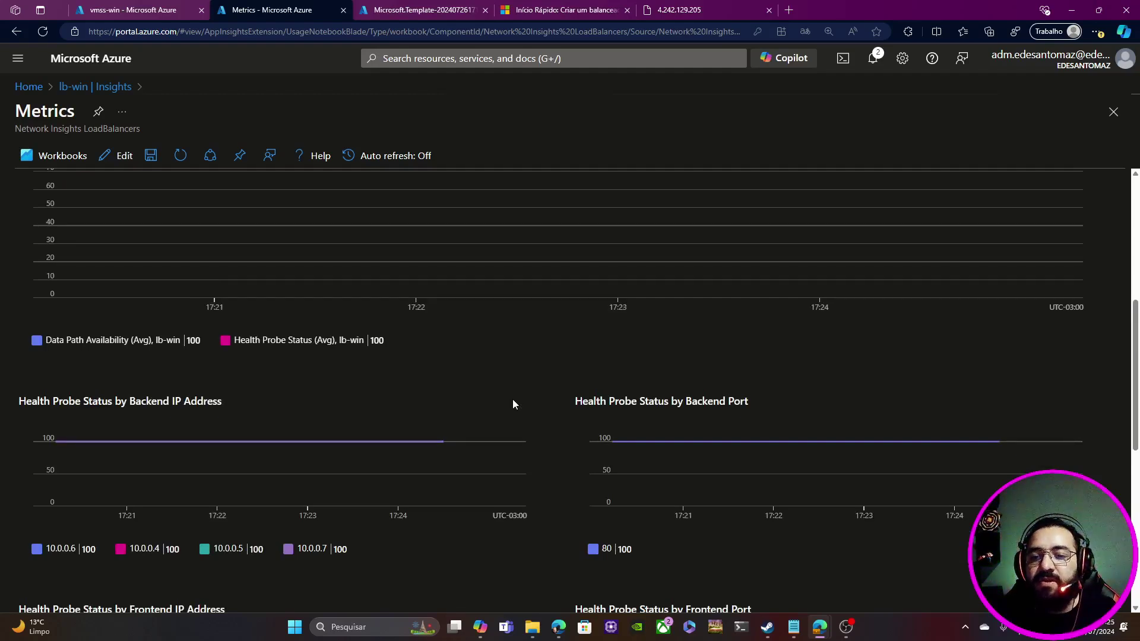
scroll(514, 403, up, 3)
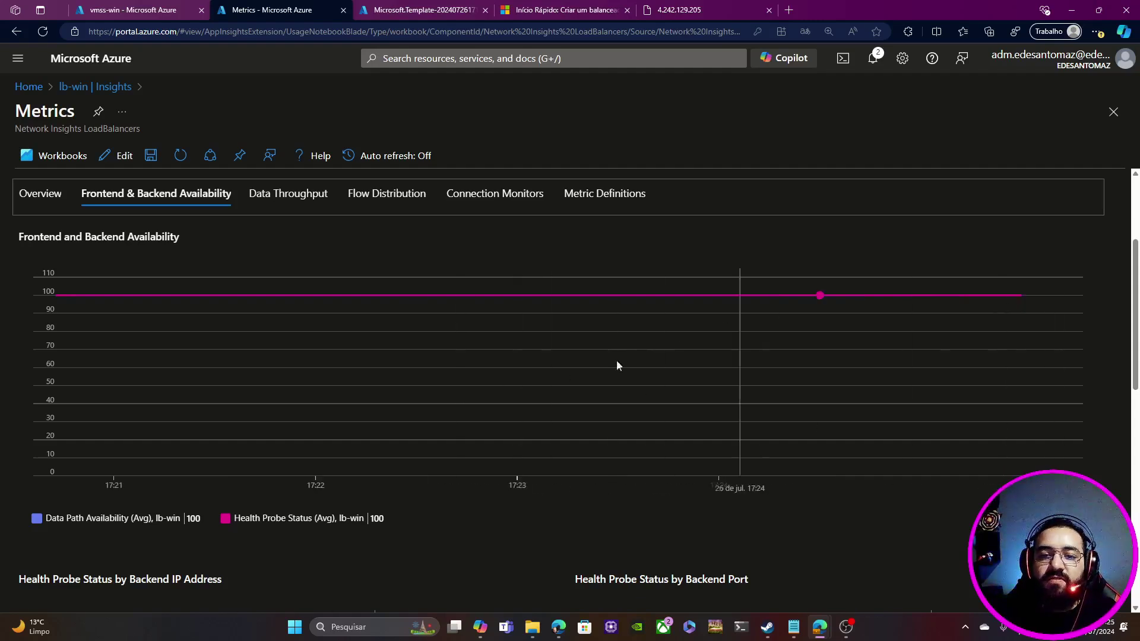
scroll(461, 413, down, 2)
scroll(461, 414, down, 2)
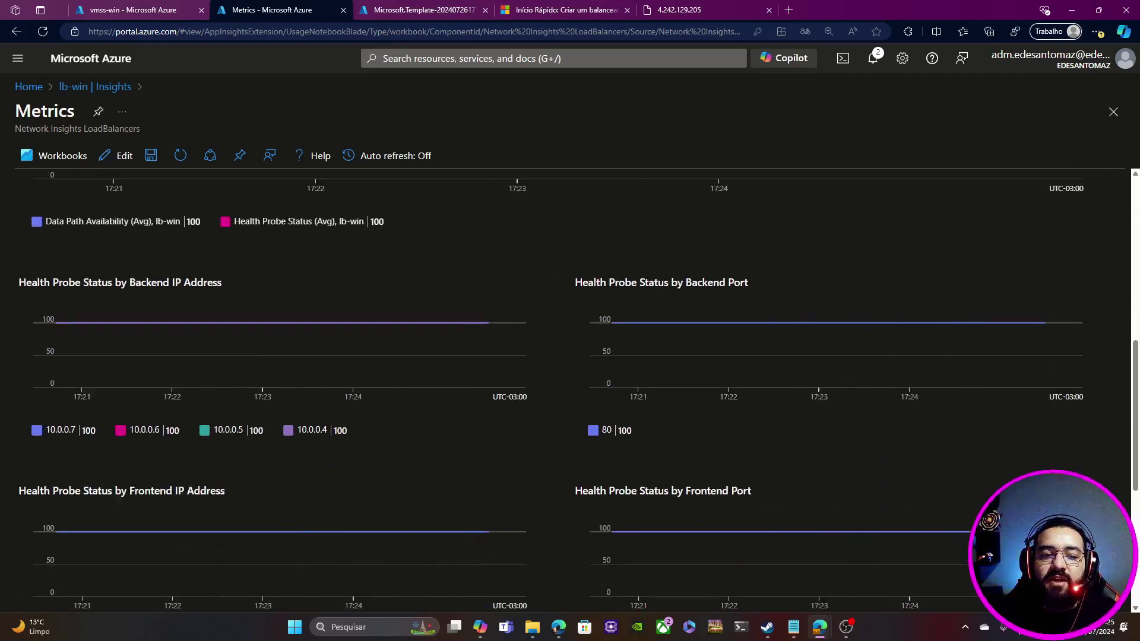
click(128, 8)
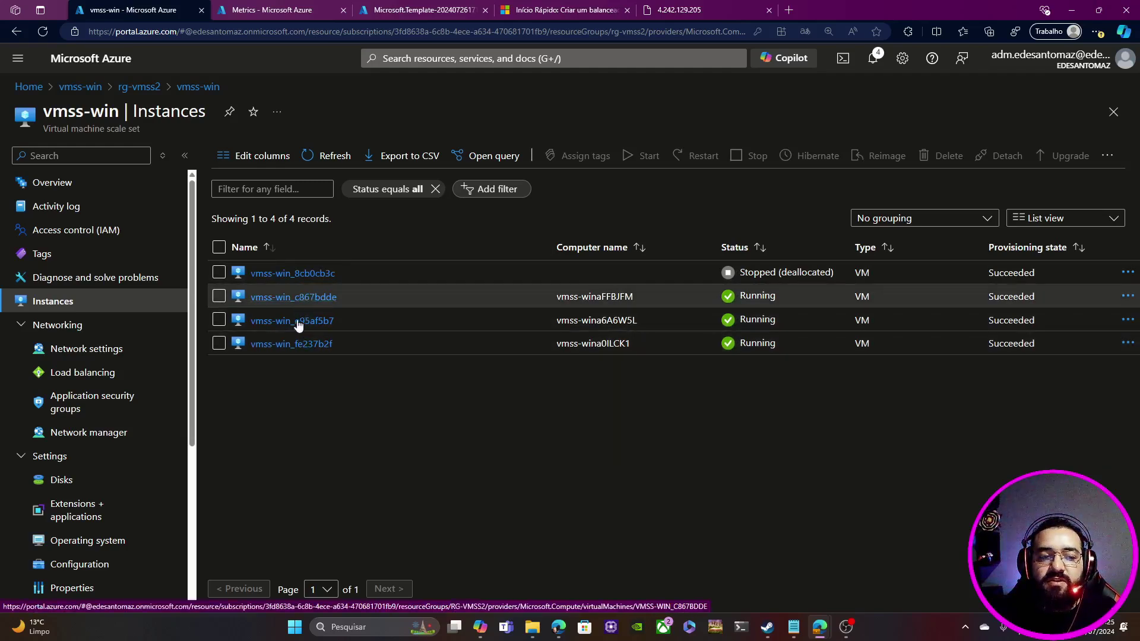
Step: Open the operating system settings of vmss-win and examine the image publisher, the SKU and the licensing options
scroll(160, 349, down, 1)
scroll(160, 349, down, 3)
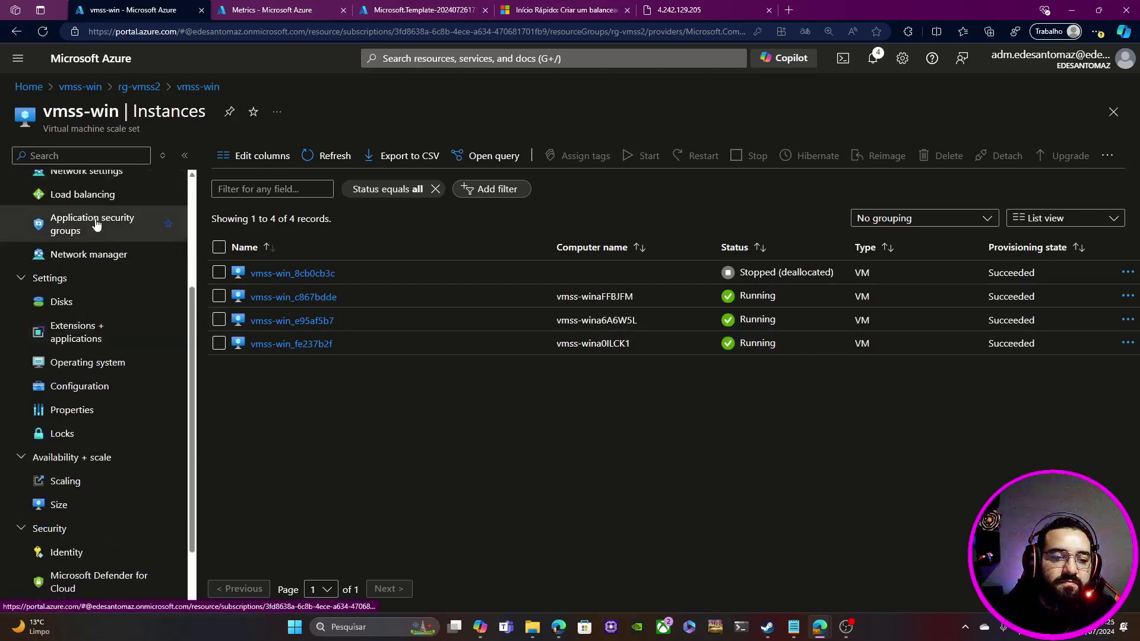
click(89, 305)
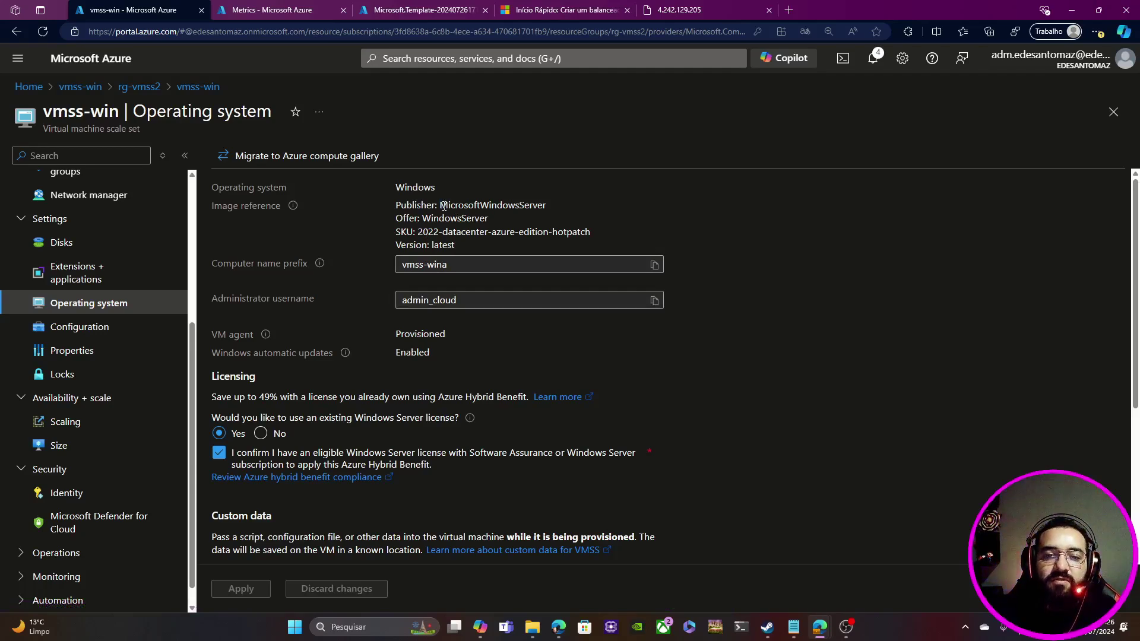
drag(440, 205, 558, 209)
click(418, 233)
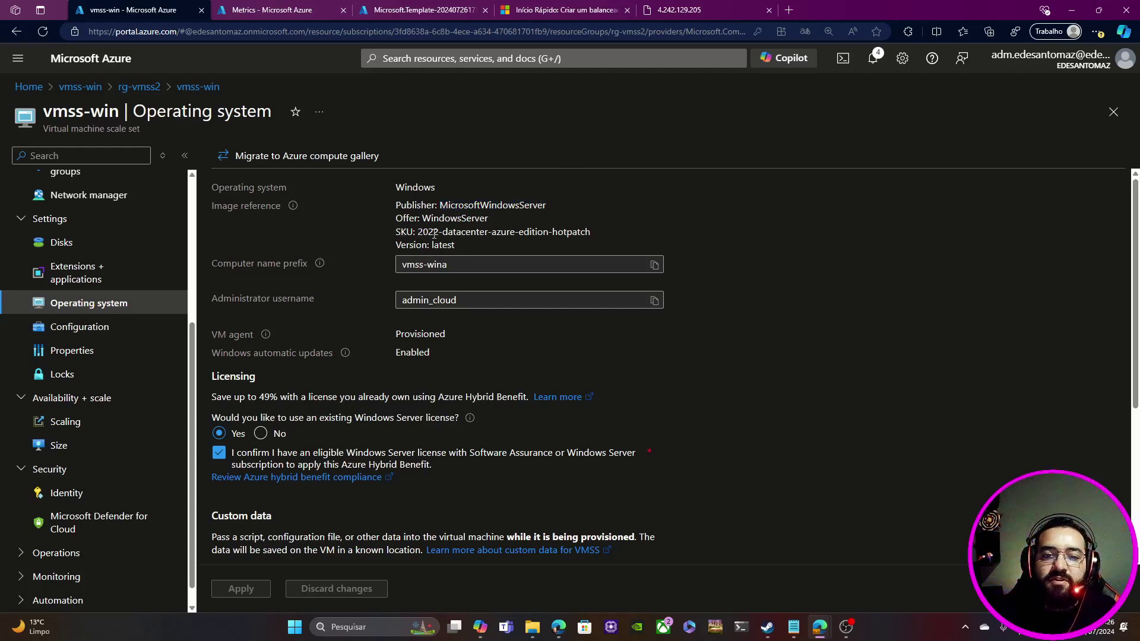
drag(421, 234, 598, 239)
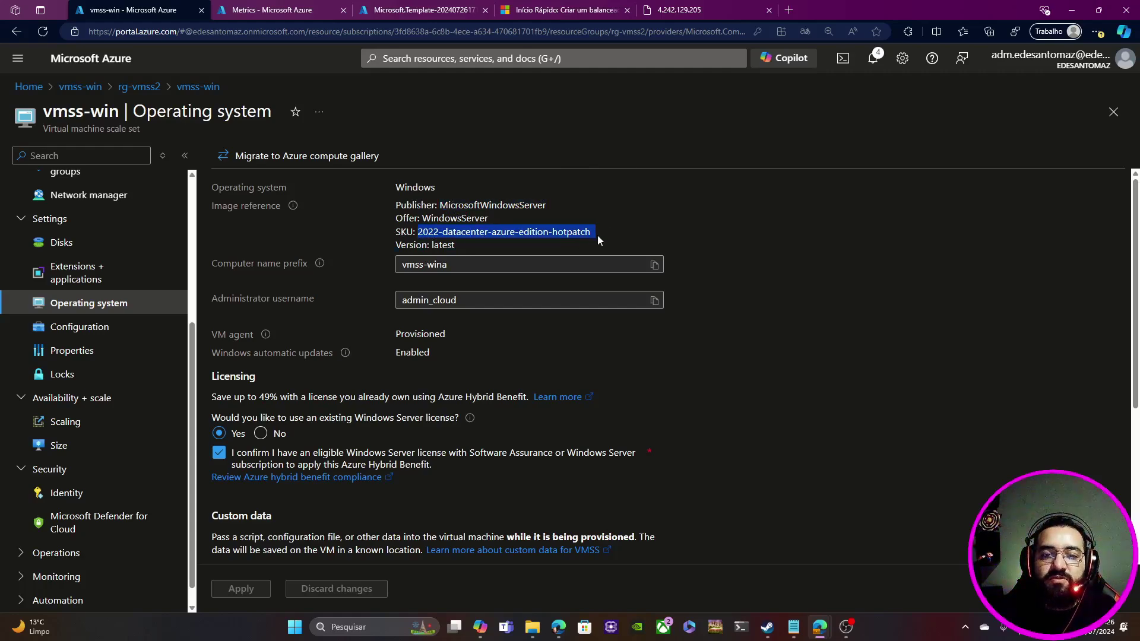
scroll(478, 241, down, 2)
scroll(380, 397, up, 2)
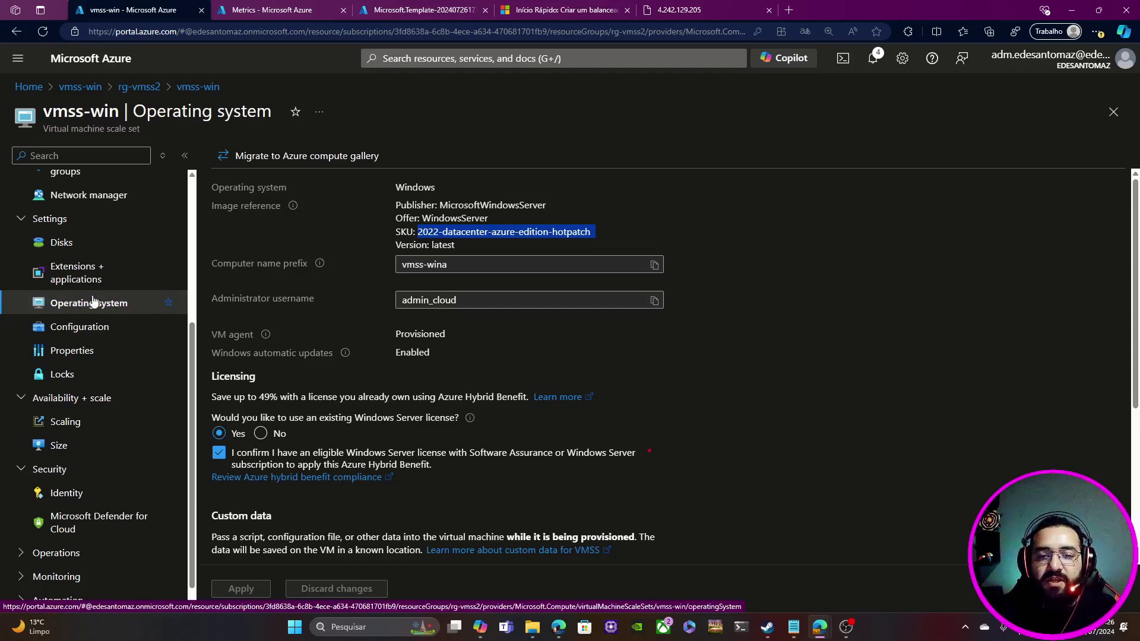
Step: Review the vmss-win configuration settings, from monitoring and overprovisioning through host group, security type and NVMe performance
click(77, 332)
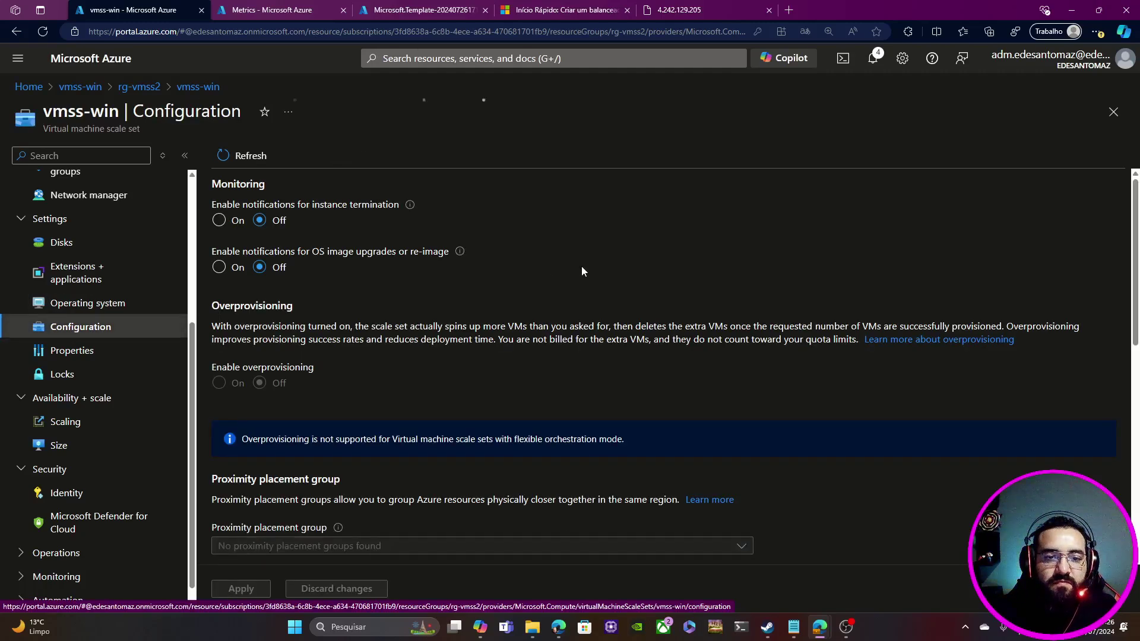
scroll(407, 276, down, 5)
scroll(404, 276, down, 3)
scroll(95, 356, down, 1)
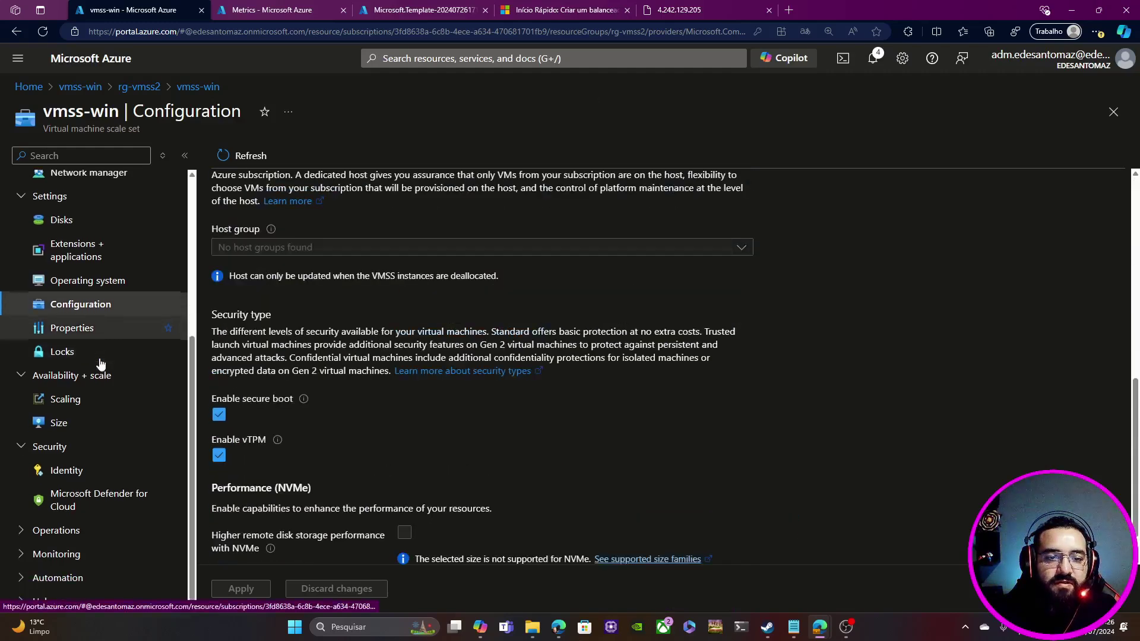
Step: Browse the VM sizes available for vmss-win and select B4as_v2 without applying the resize
click(57, 426)
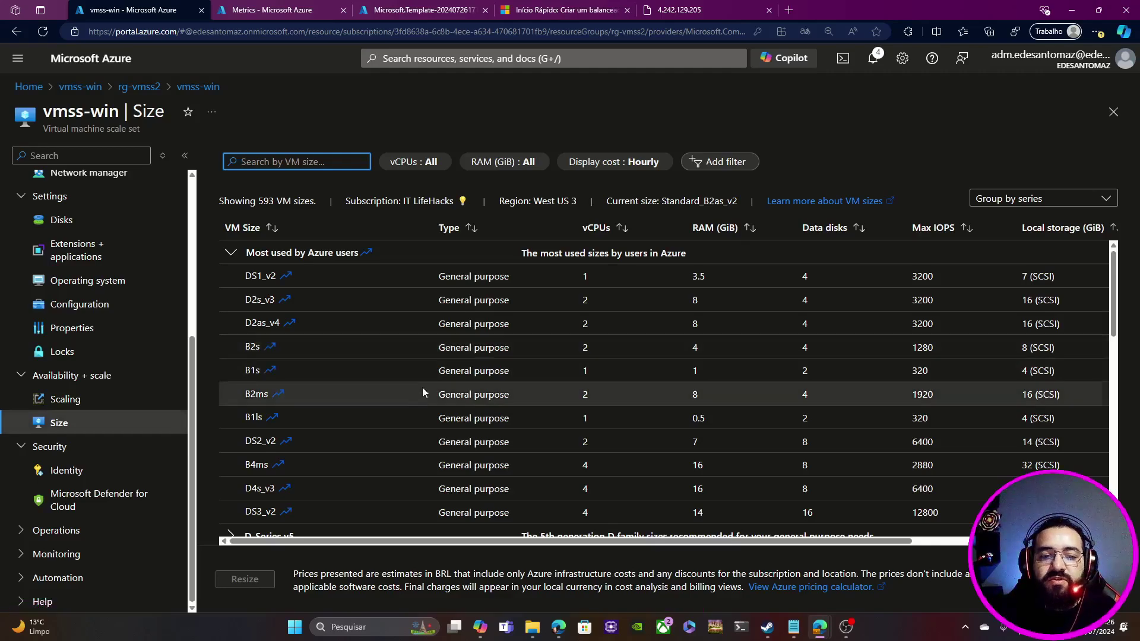
scroll(422, 387, down, 5)
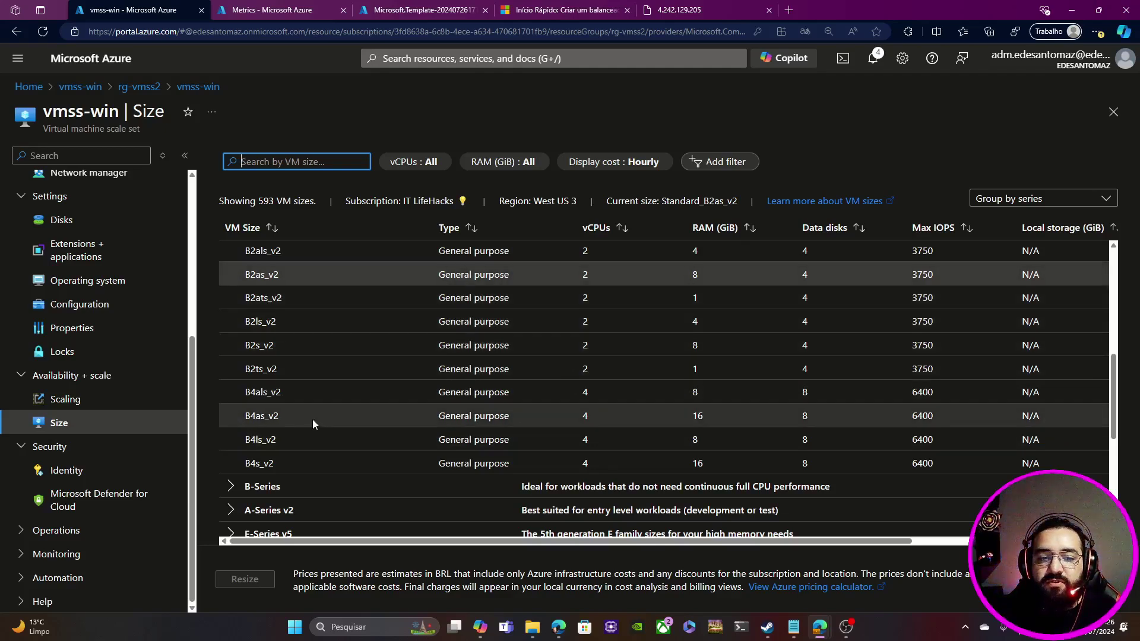
click(333, 422)
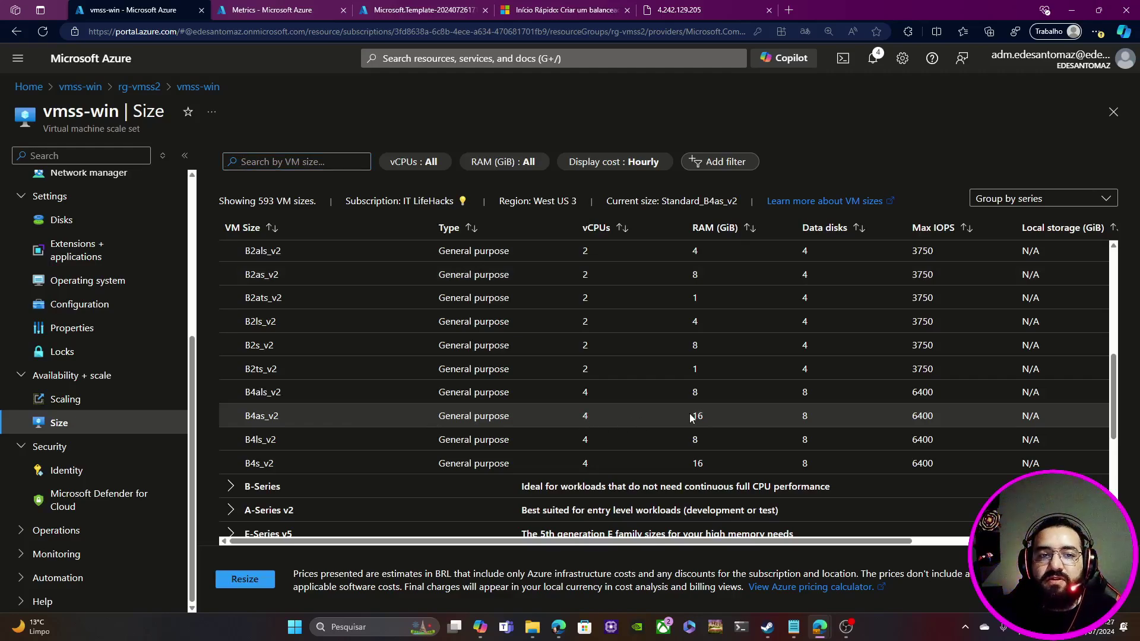
Step: Switch to the Excalidraw diagram and duplicate the first VM box into a second row of four VMs below the existing ones
key(alt+Tab)
key(alt+Tab)
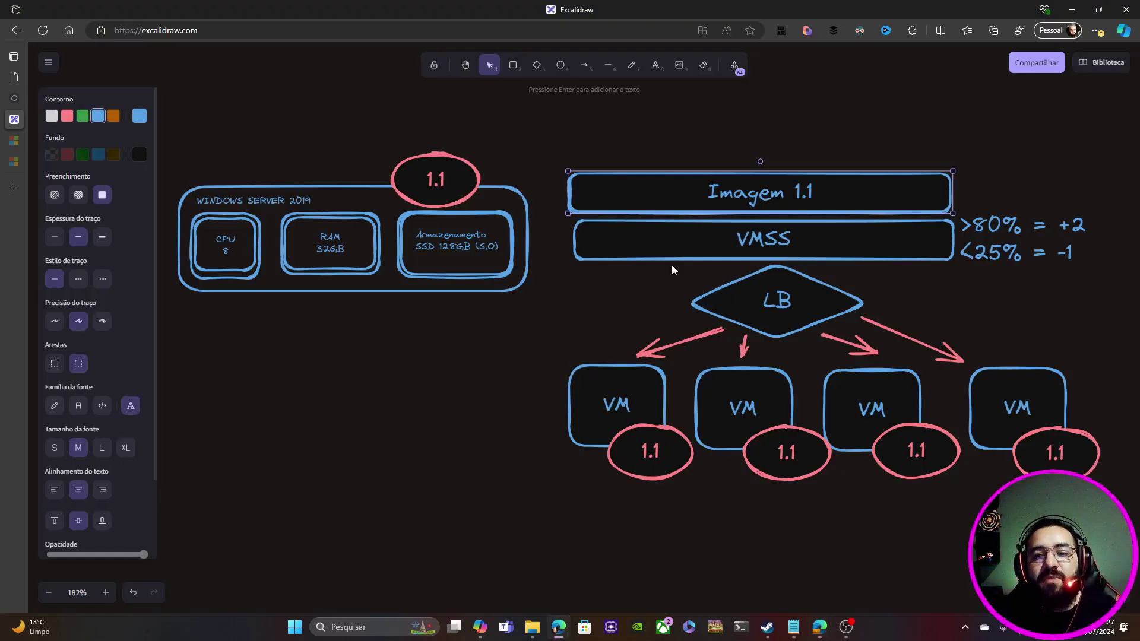
click(667, 456)
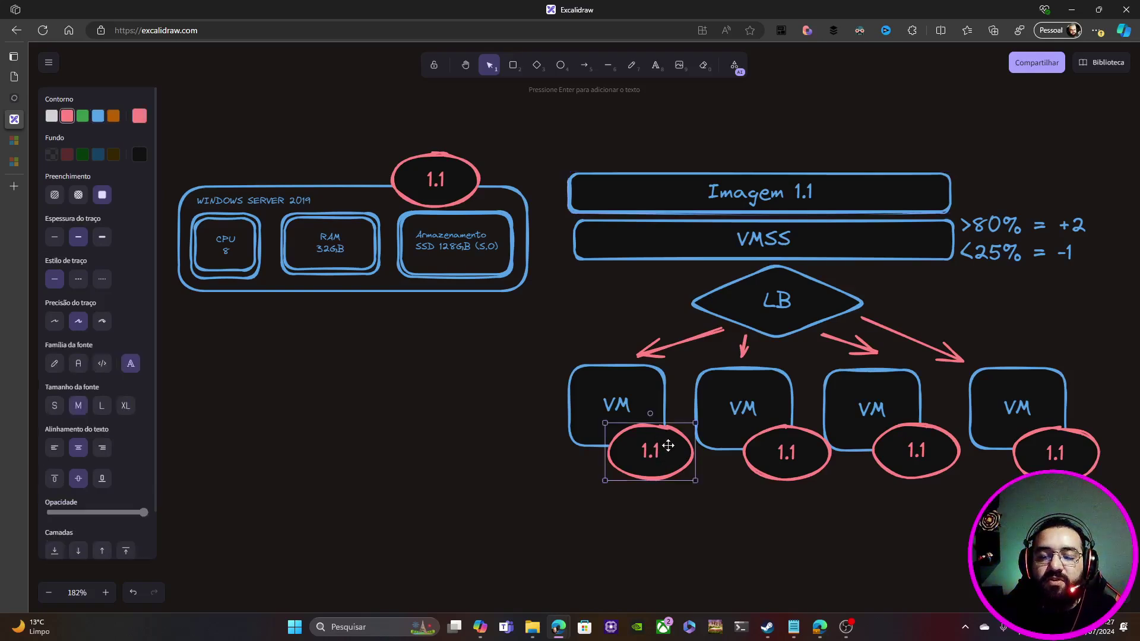
click(617, 388)
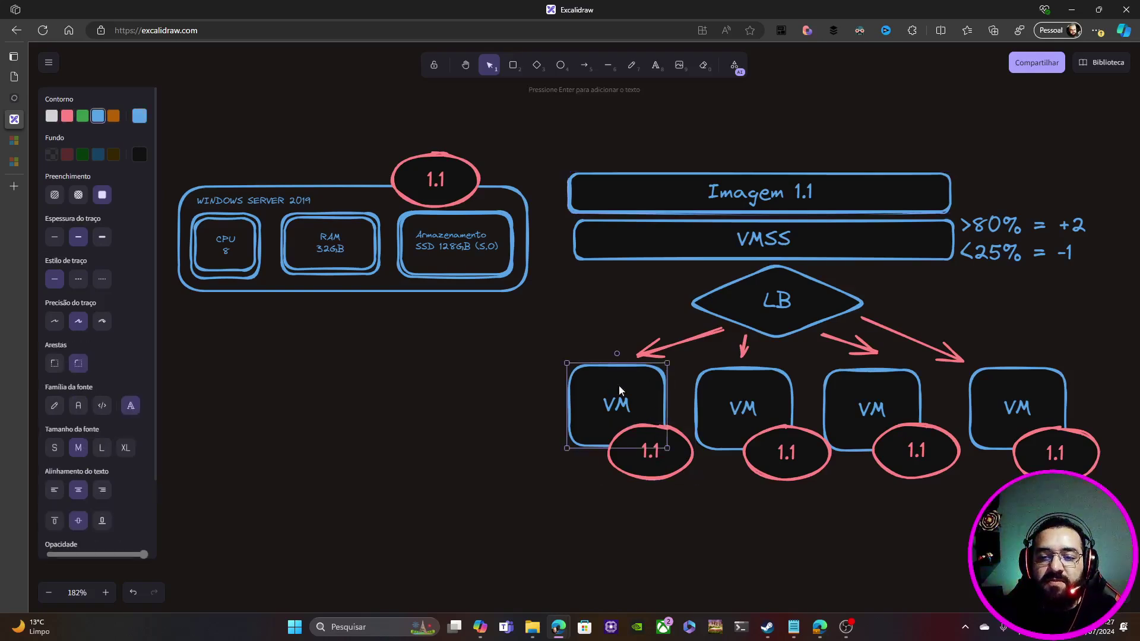
key(ctrl+c)
key(ctrl+v)
drag(721, 383, 623, 538)
key(ctrl+v)
drag(727, 512, 890, 548)
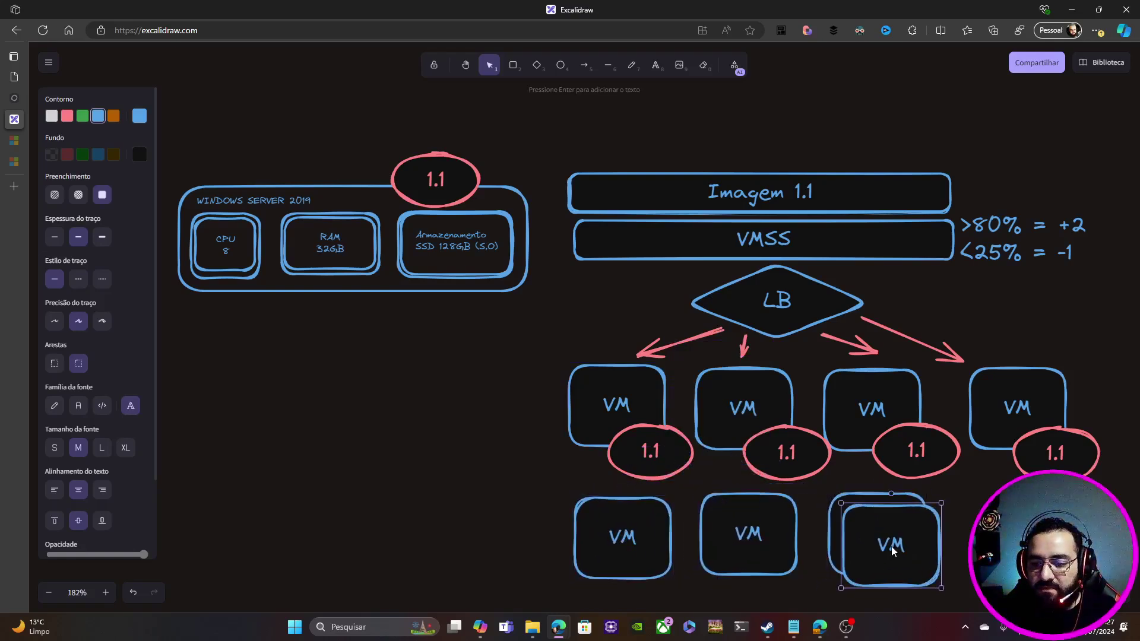
key(ctrl+v)
Step: Point out each VM box in the Excalidraw diagram one by one, covering the original row and the new row beneath it
click(612, 520)
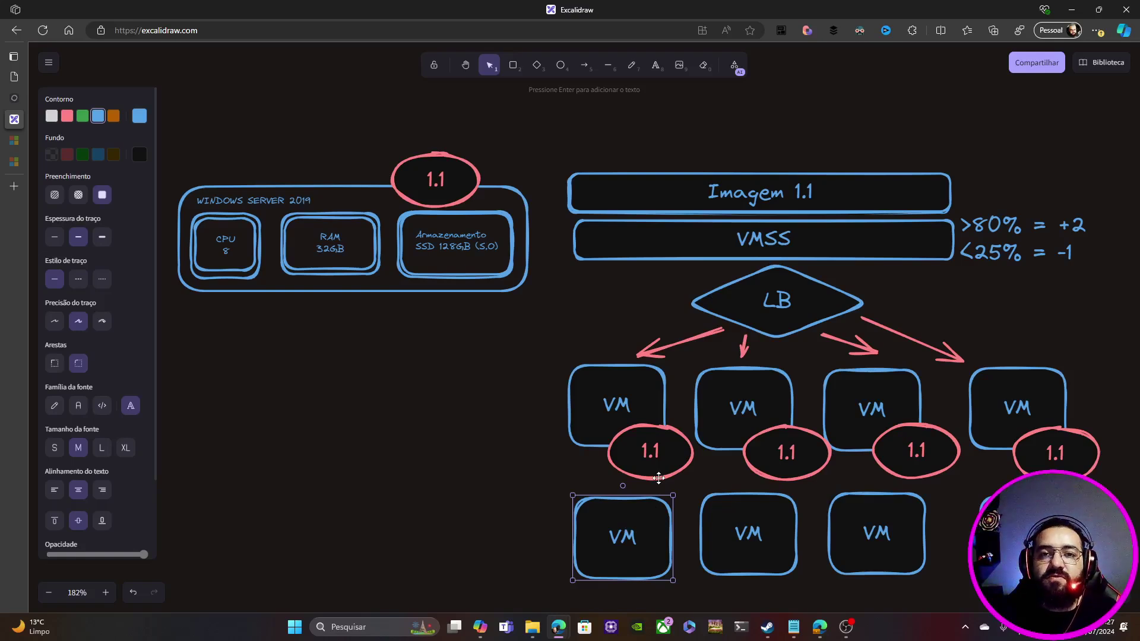
click(618, 389)
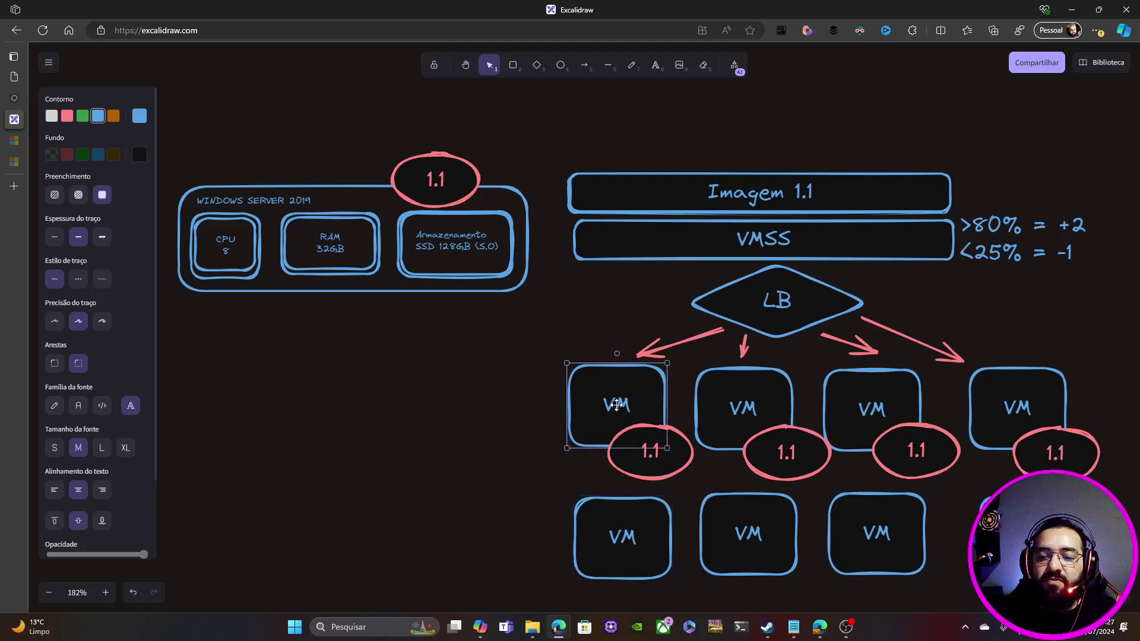
click(741, 395)
click(853, 390)
click(1020, 391)
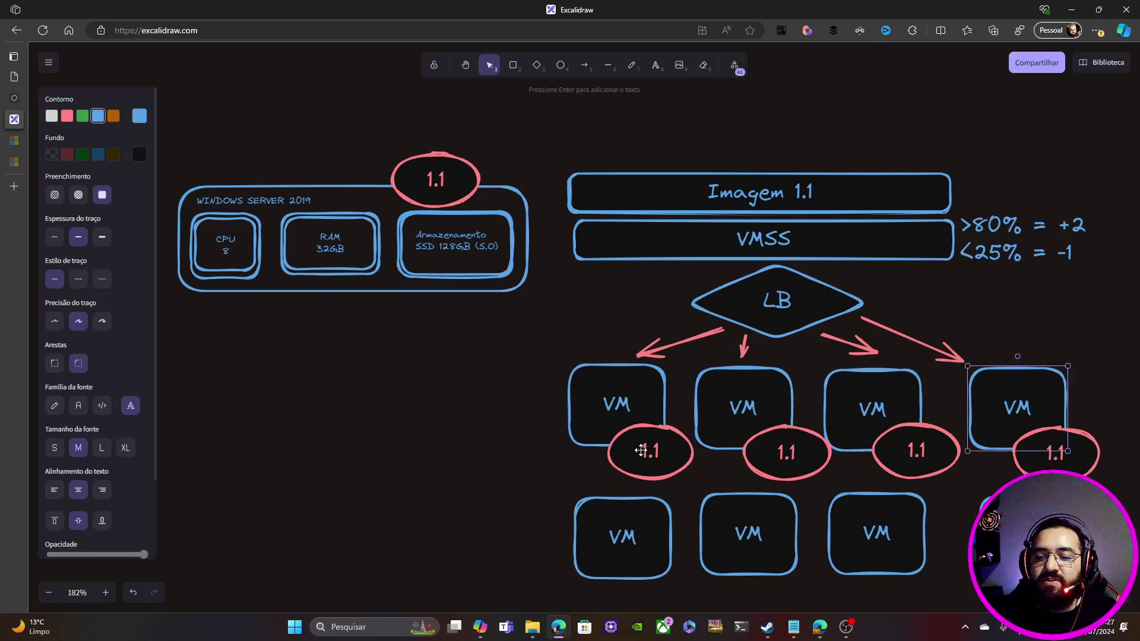
click(618, 533)
click(745, 537)
click(880, 541)
click(1022, 539)
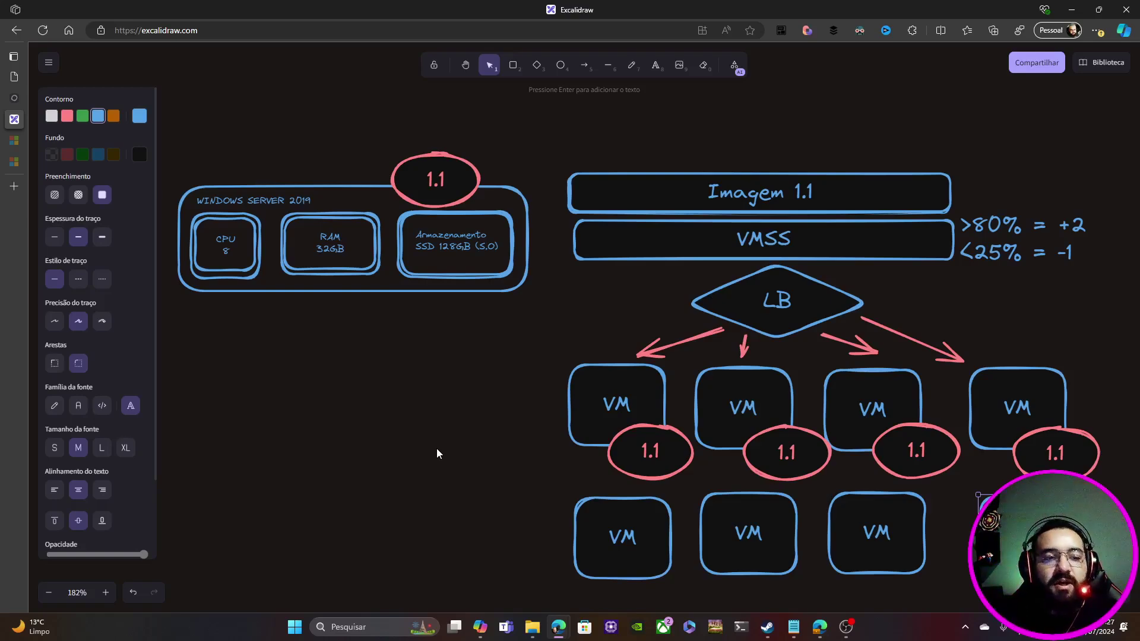
Step: Switch back to the Azure portal, view the vmss-win scaling settings and return to its instances list
key(alt+Tab)
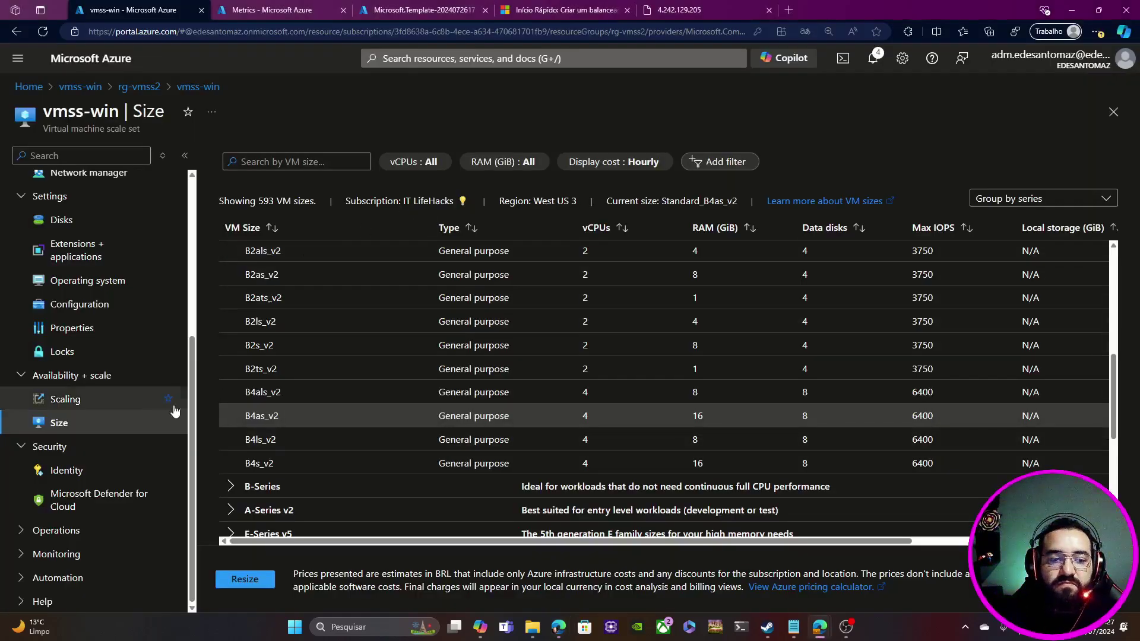
click(64, 409)
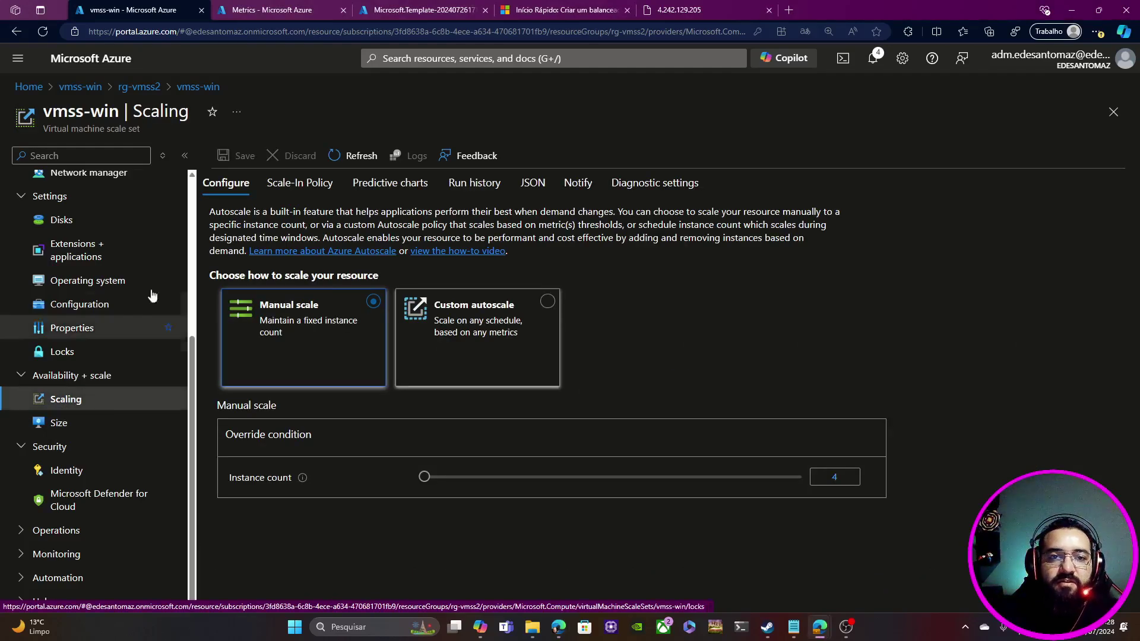
click(706, 12)
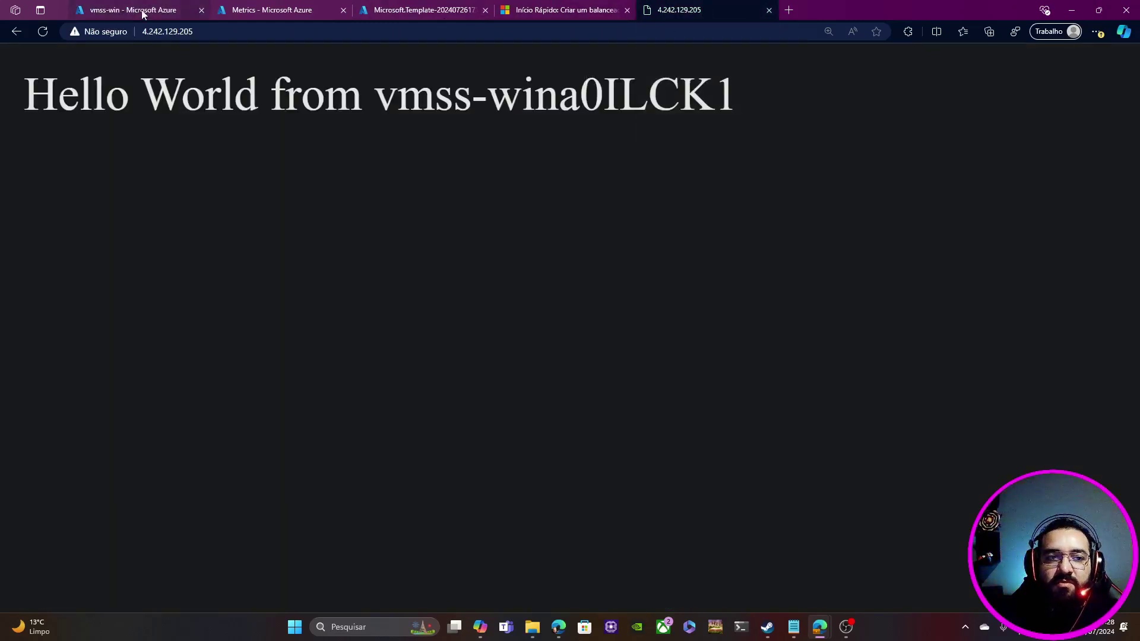
click(122, 11)
scroll(74, 331, up, 5)
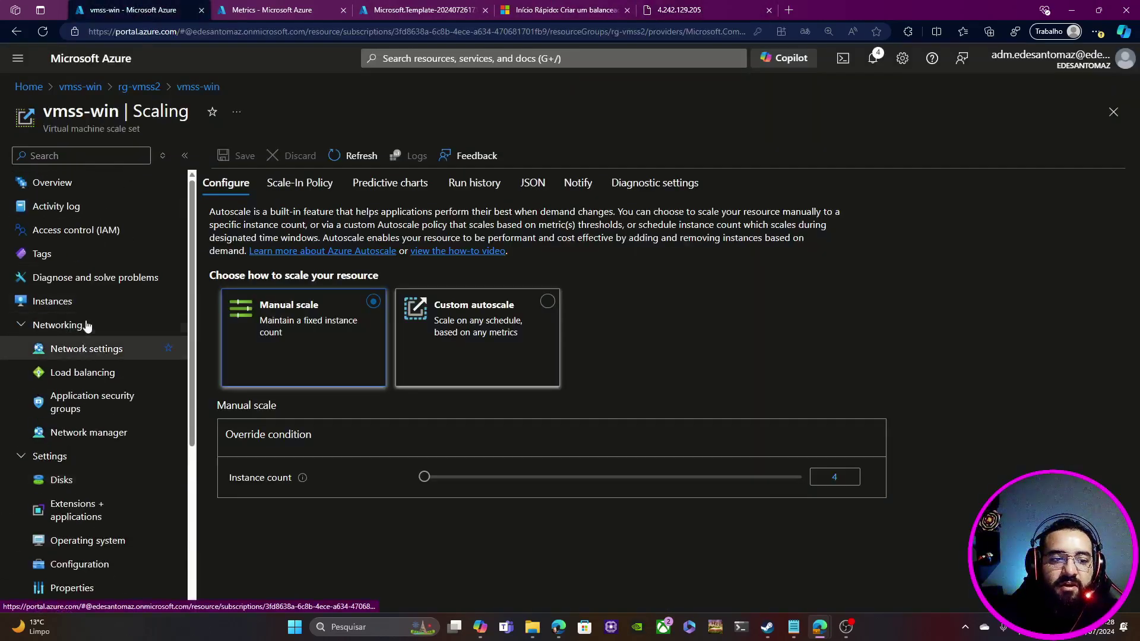
click(77, 277)
click(74, 305)
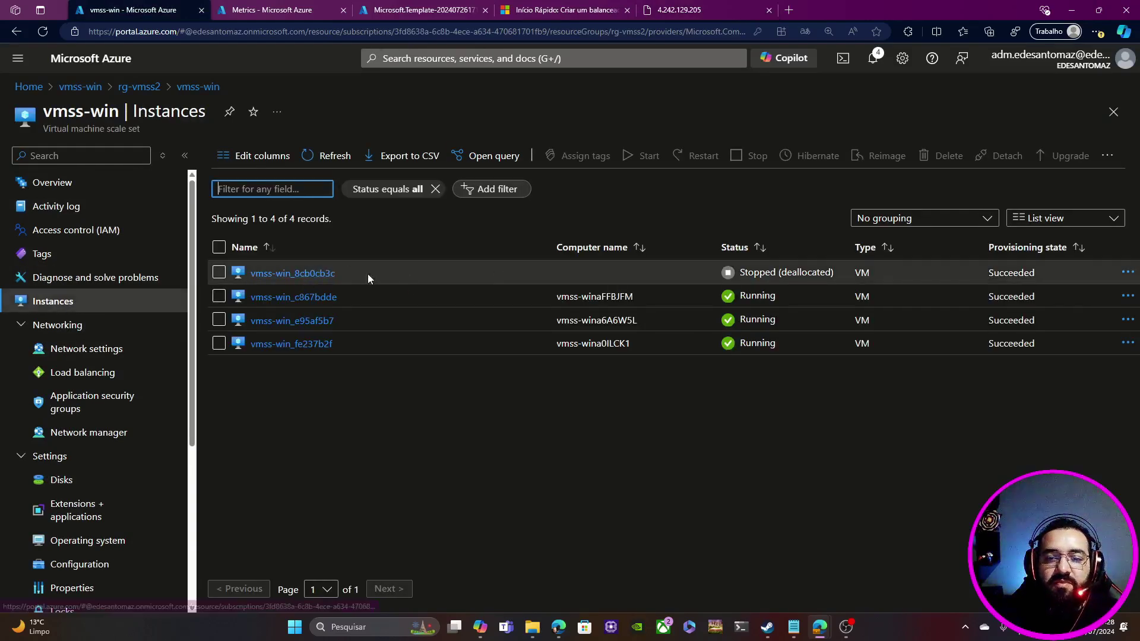
Step: Reload the page at 4.242.129.205 and compare the responding computer name with the vmss-win instances list
click(702, 11)
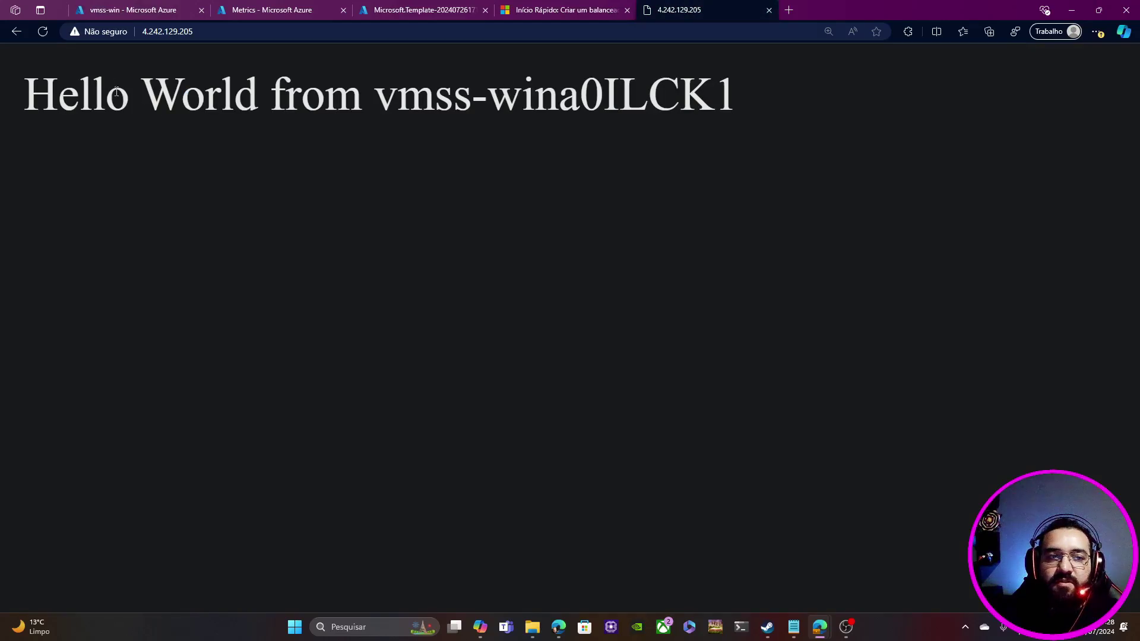
click(42, 31)
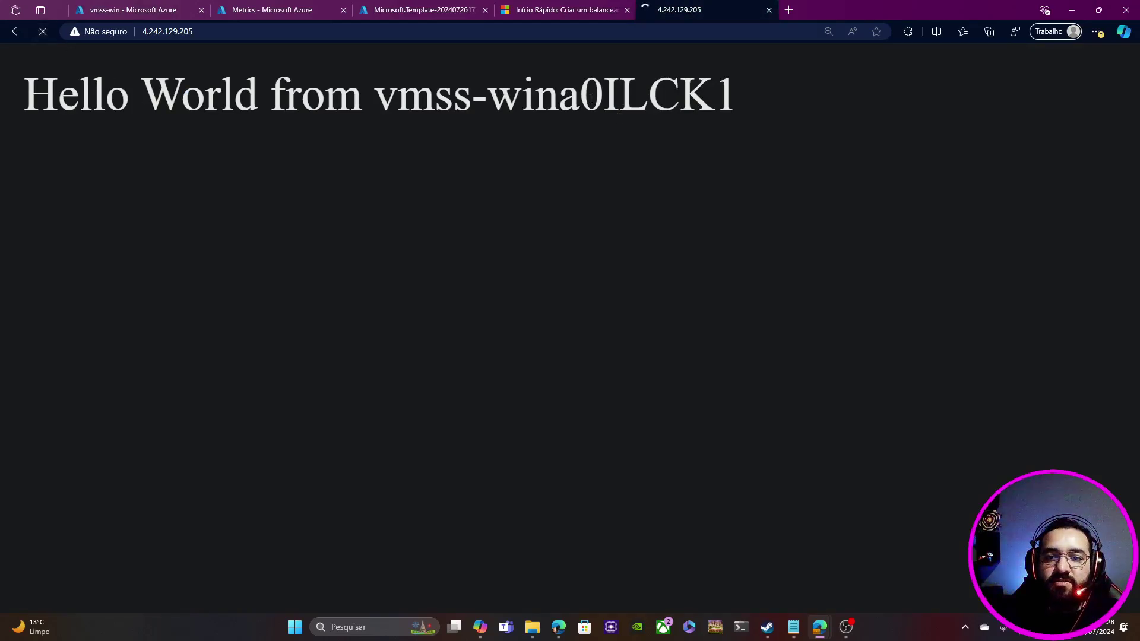
drag(592, 98, 648, 98)
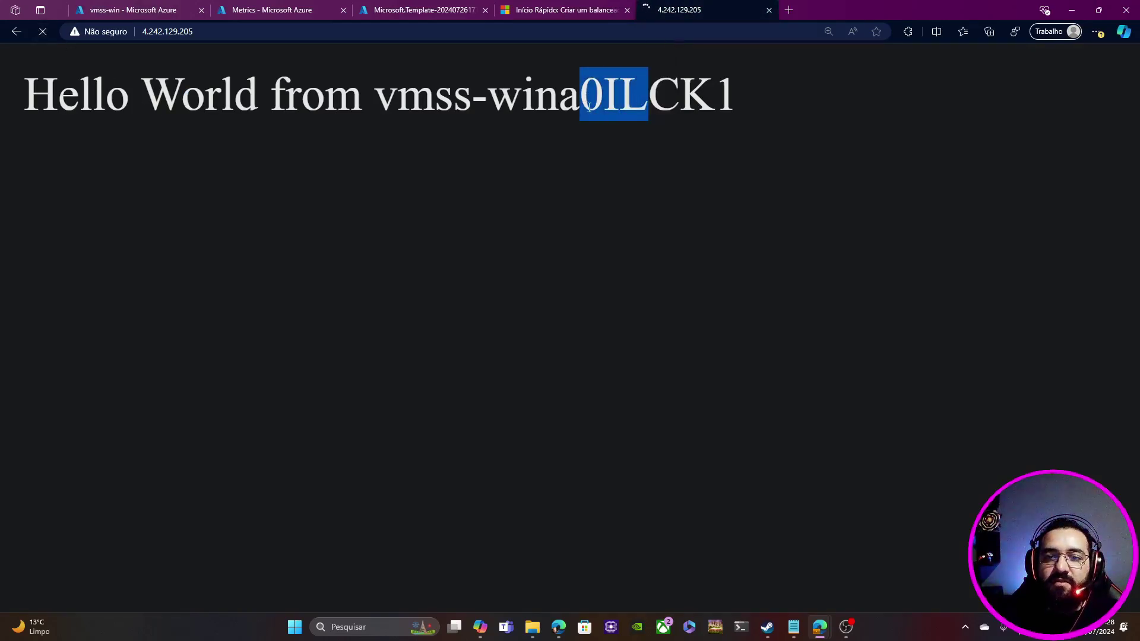
click(119, 17)
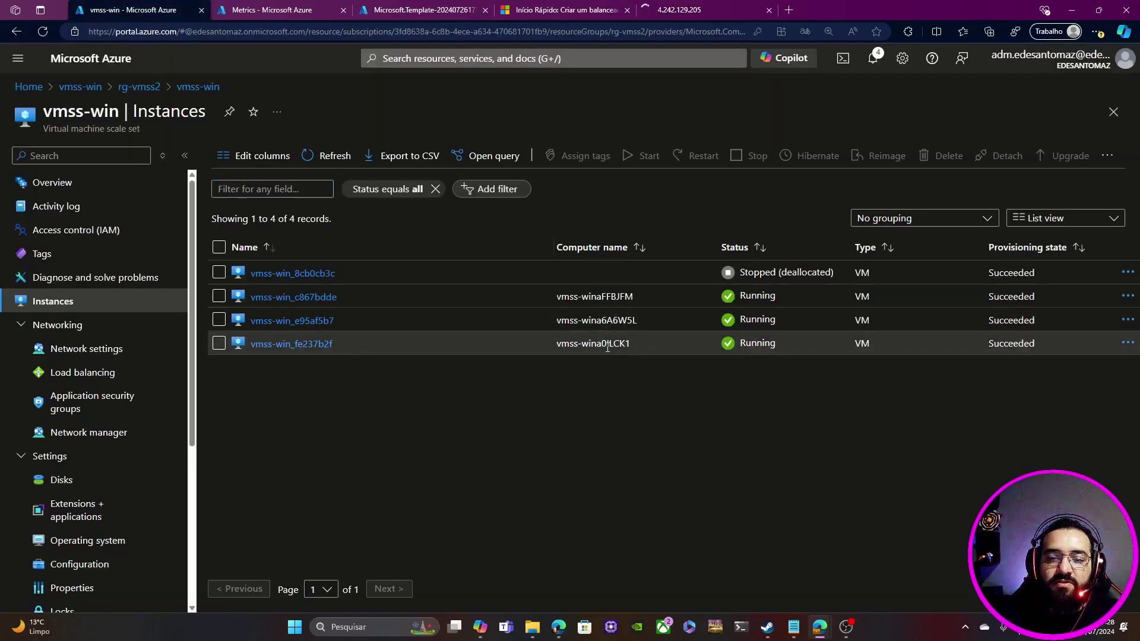
click(680, 9)
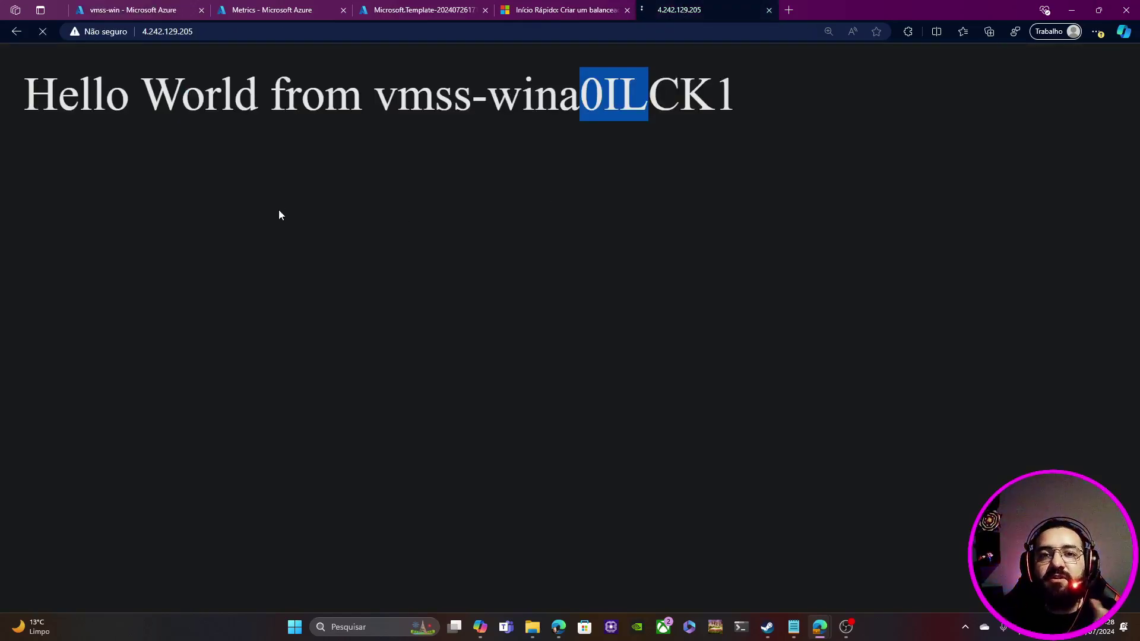
Step: Refresh the lb-win metrics and examine the availability and health probe status charts by backend IP address
click(295, 16)
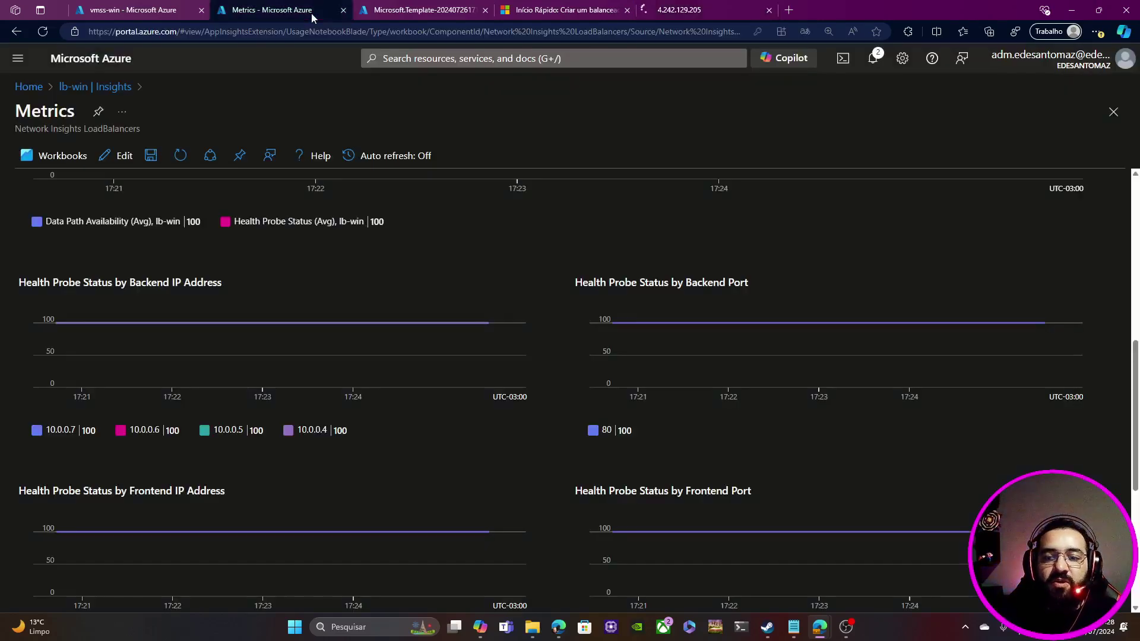
click(180, 157)
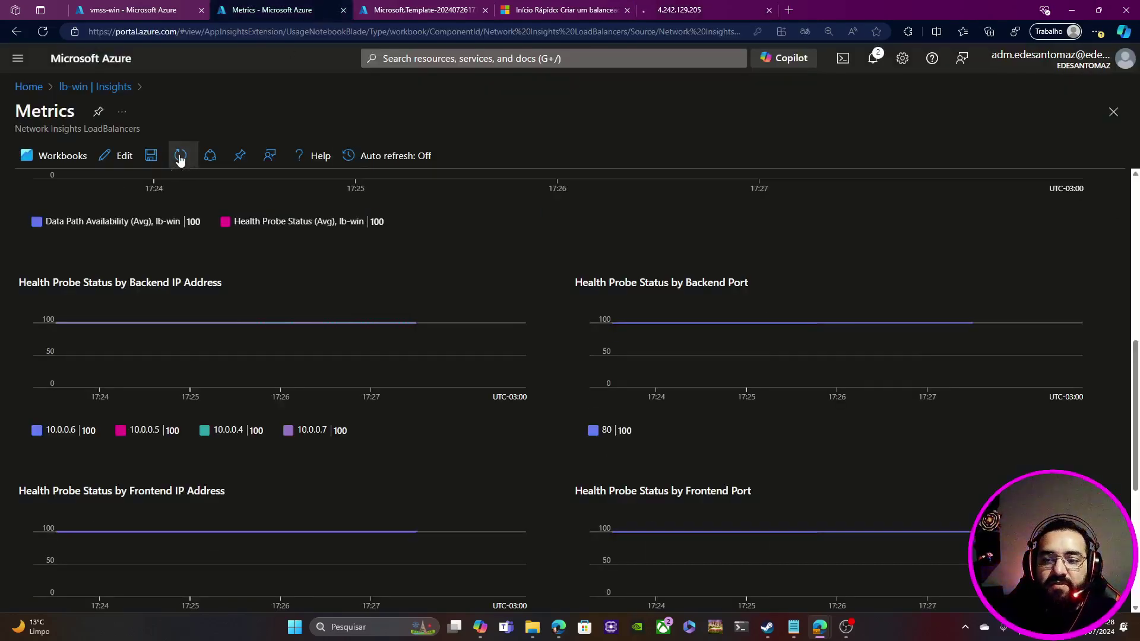
scroll(498, 433, down, 3)
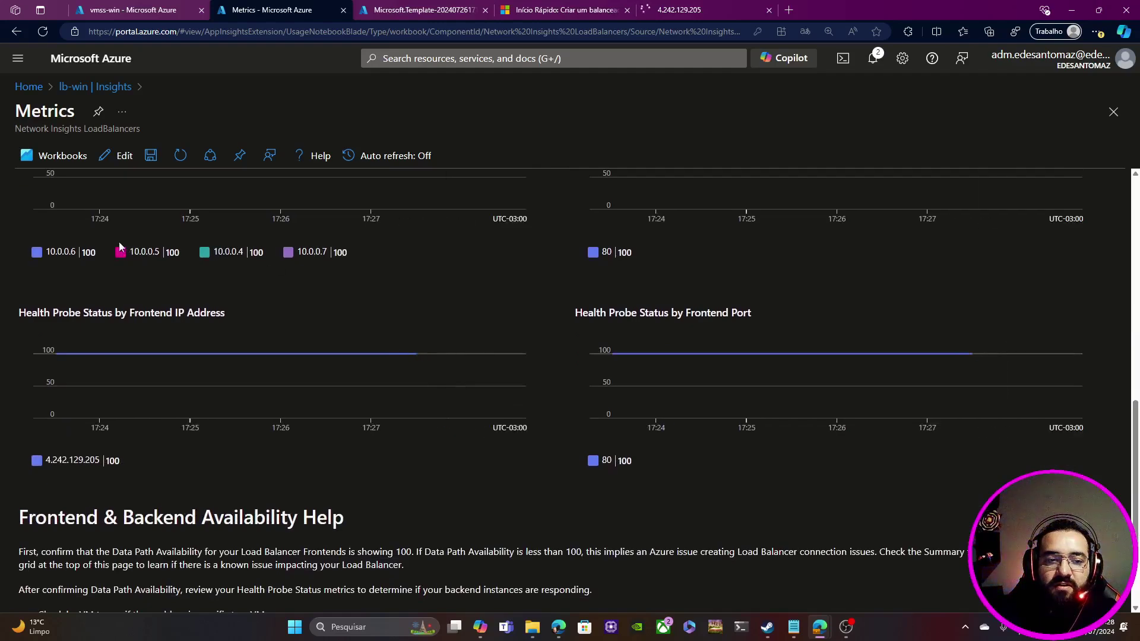
scroll(554, 379, up, 10)
scroll(554, 385, down, 5)
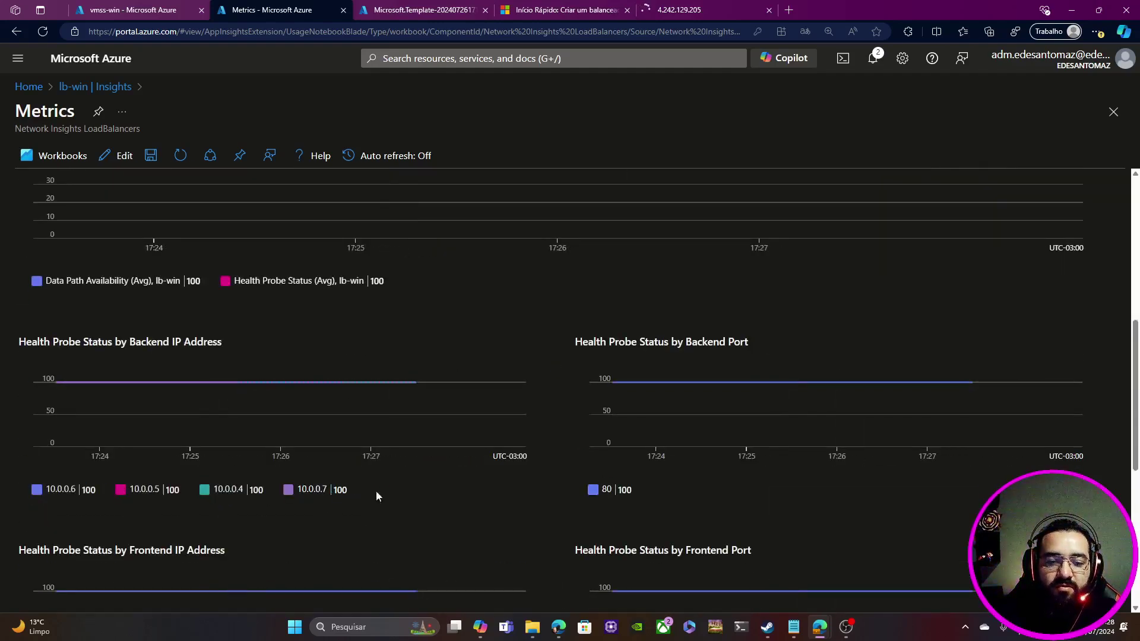
scroll(480, 495, up, 5)
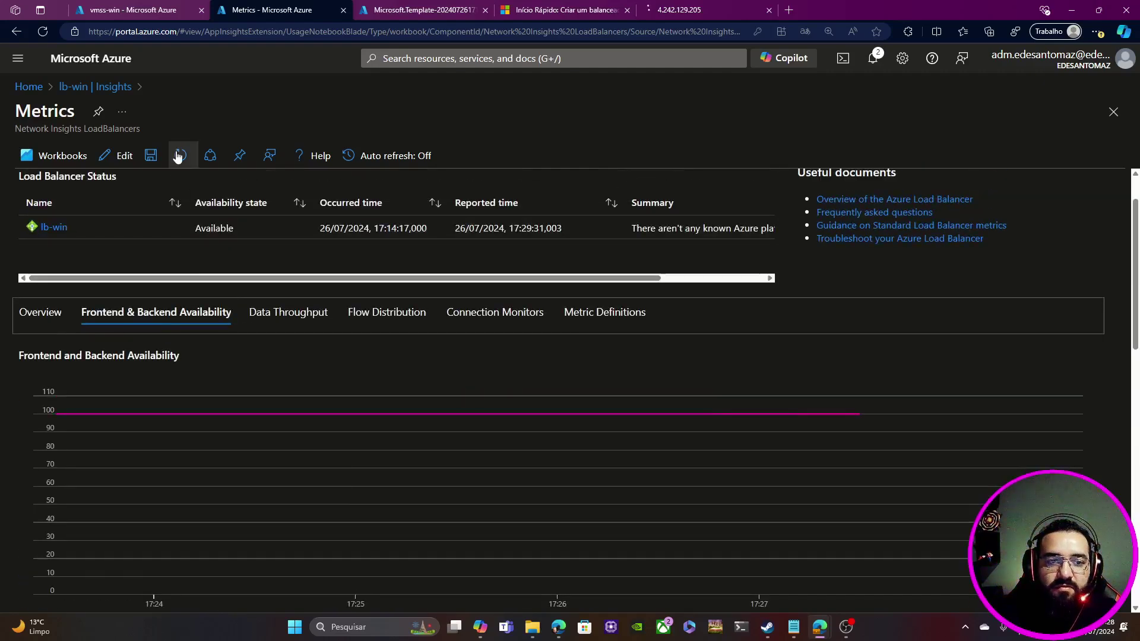
scroll(483, 451, down, 5)
scroll(468, 392, up, 2)
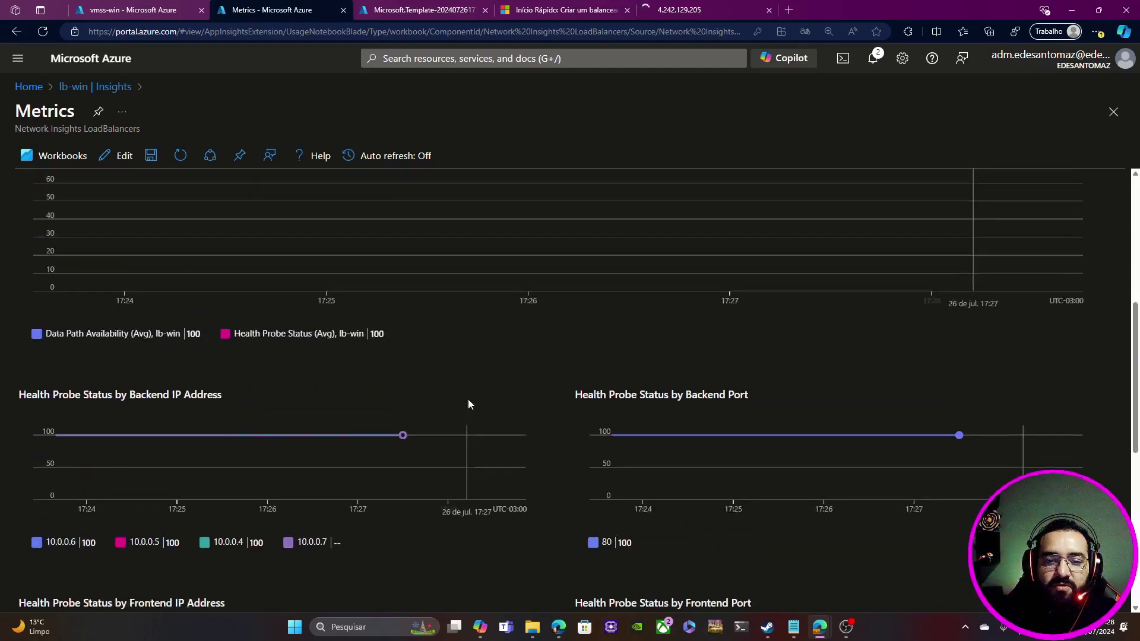
scroll(499, 417, down, 3)
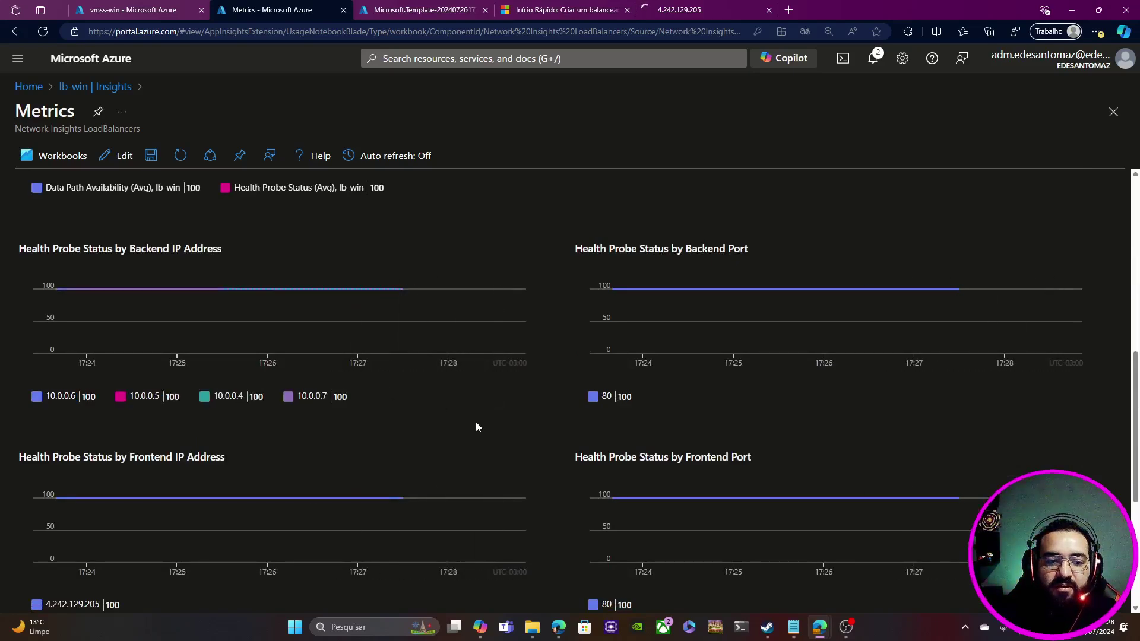
Step: Look over the remaining lb-win health probe charts, check the vmss-win manual scale instance count and return to the instances list
scroll(476, 426, down, 3)
scroll(407, 323, up, 4)
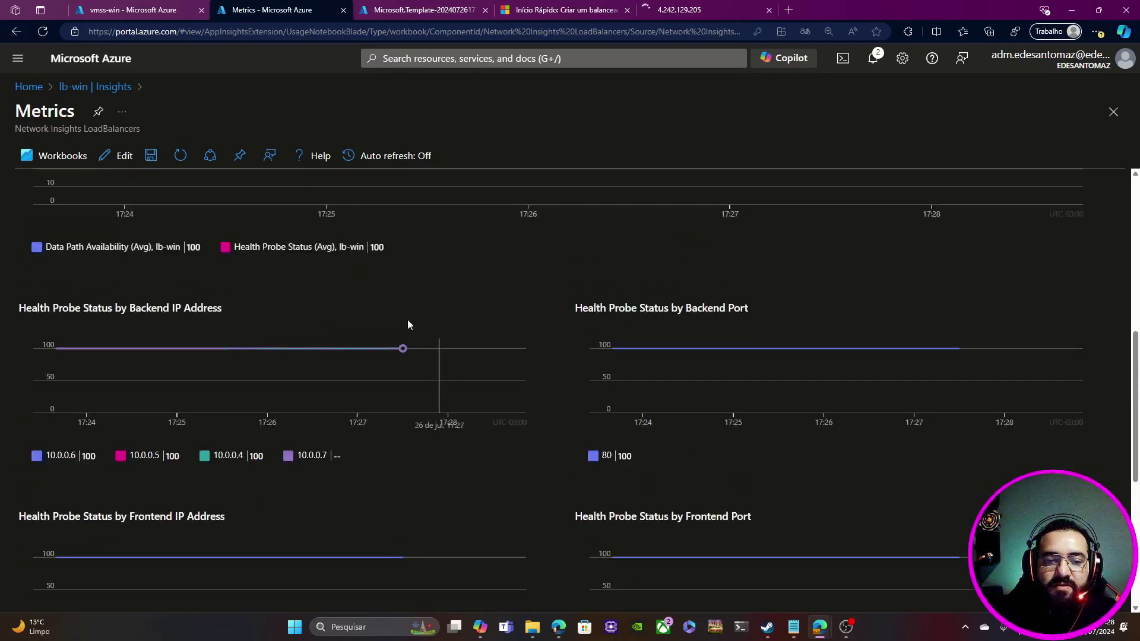
click(135, 8)
scroll(128, 347, down, 4)
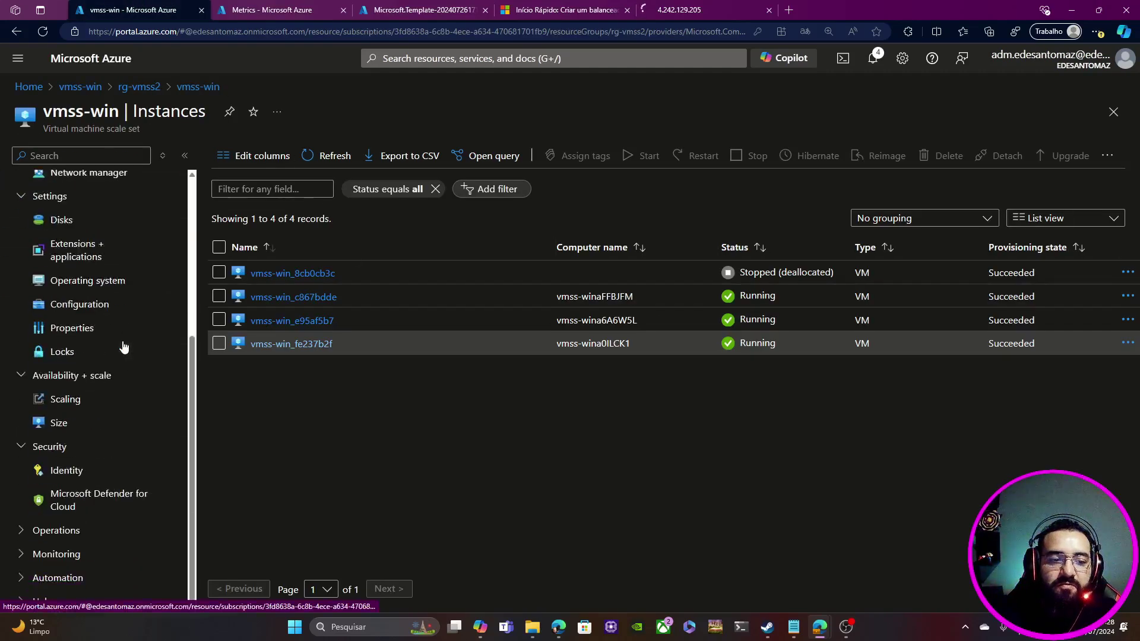
click(67, 400)
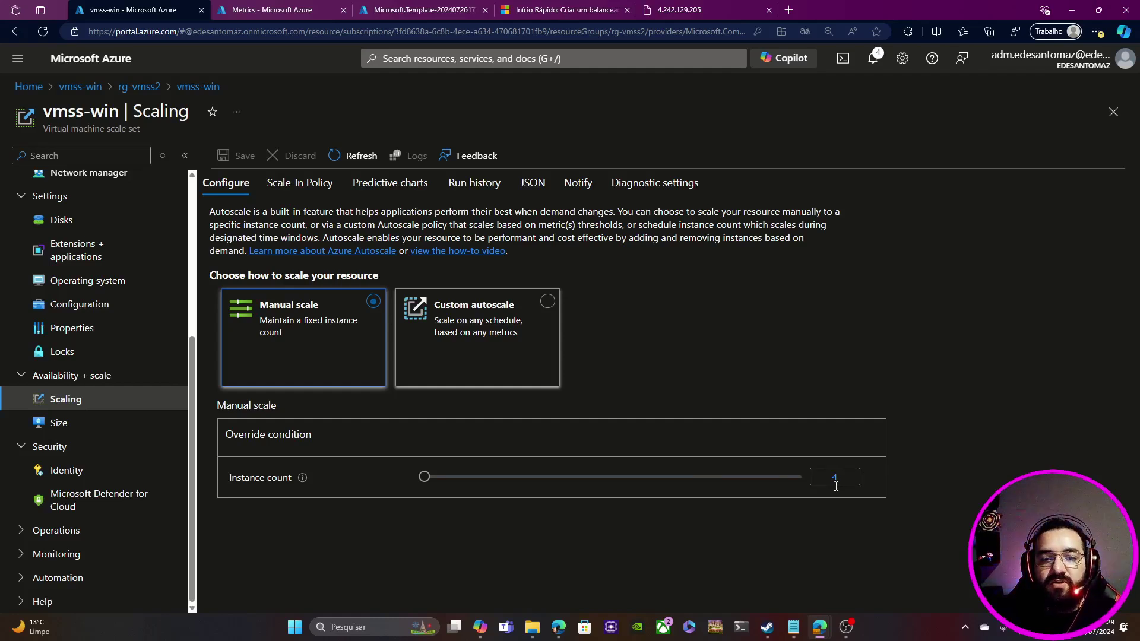
scroll(130, 331, up, 5)
click(56, 300)
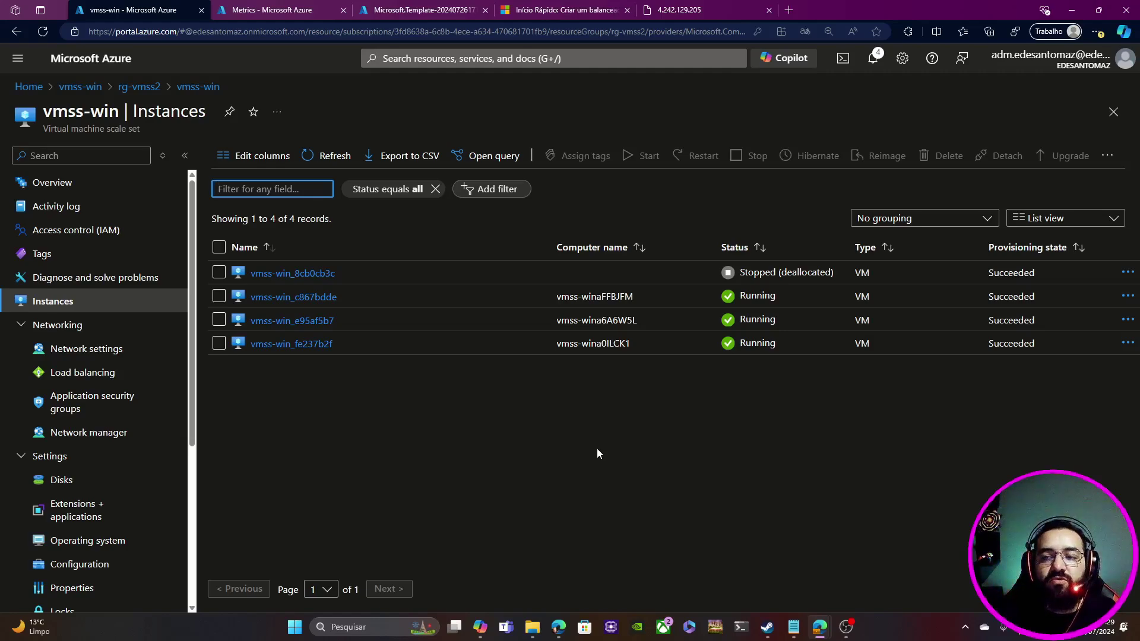
Step: Switch the vmss-win scaling to custom autoscale and review the default scale condition's rules and instance limits
scroll(35, 368, down, 4)
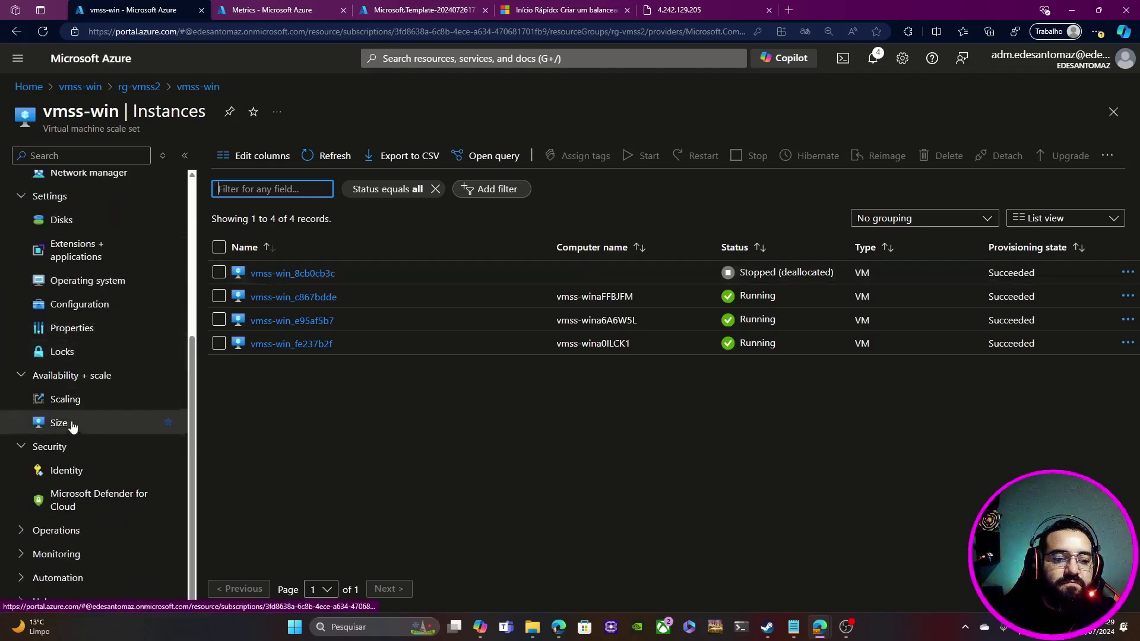
scroll(66, 486, up, 3)
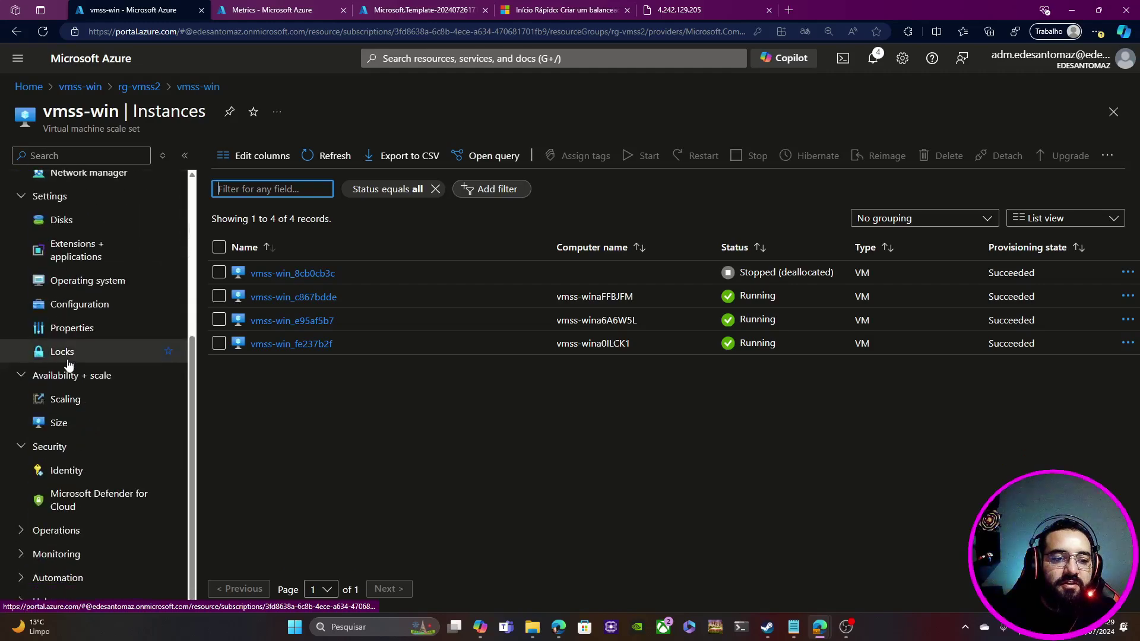
scroll(69, 365, down, 3)
click(63, 399)
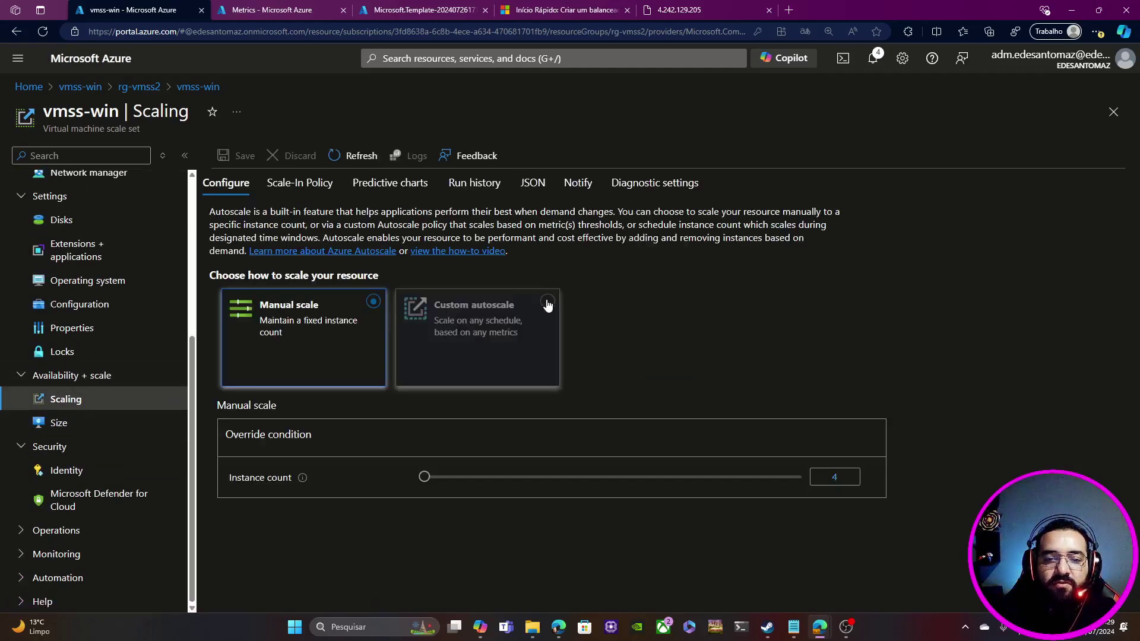
click(547, 303)
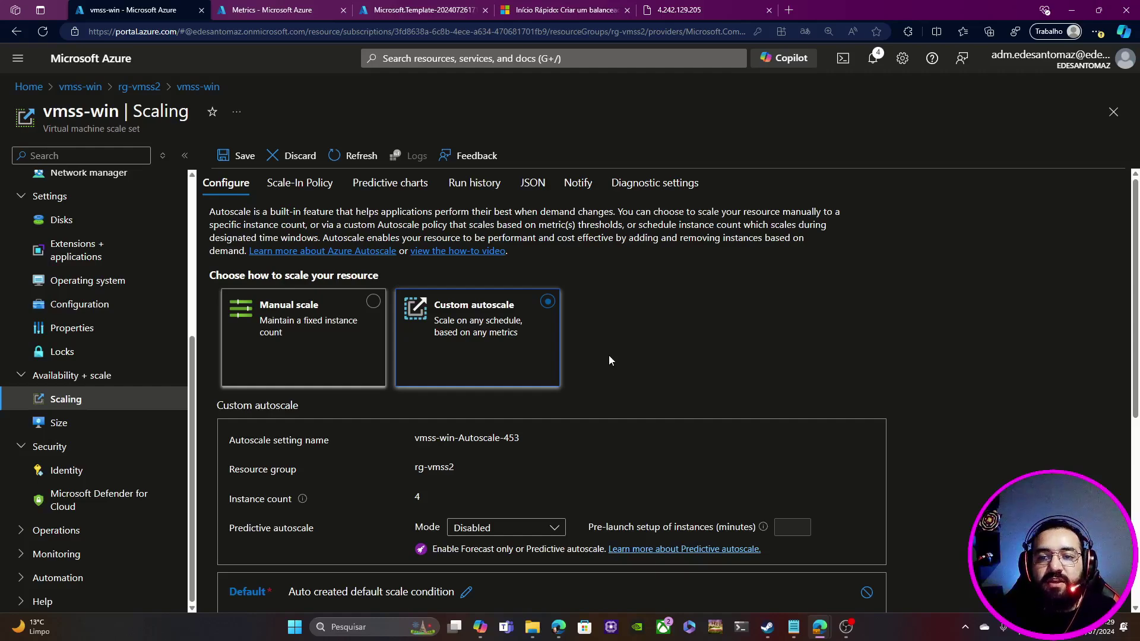
scroll(583, 341, down, 5)
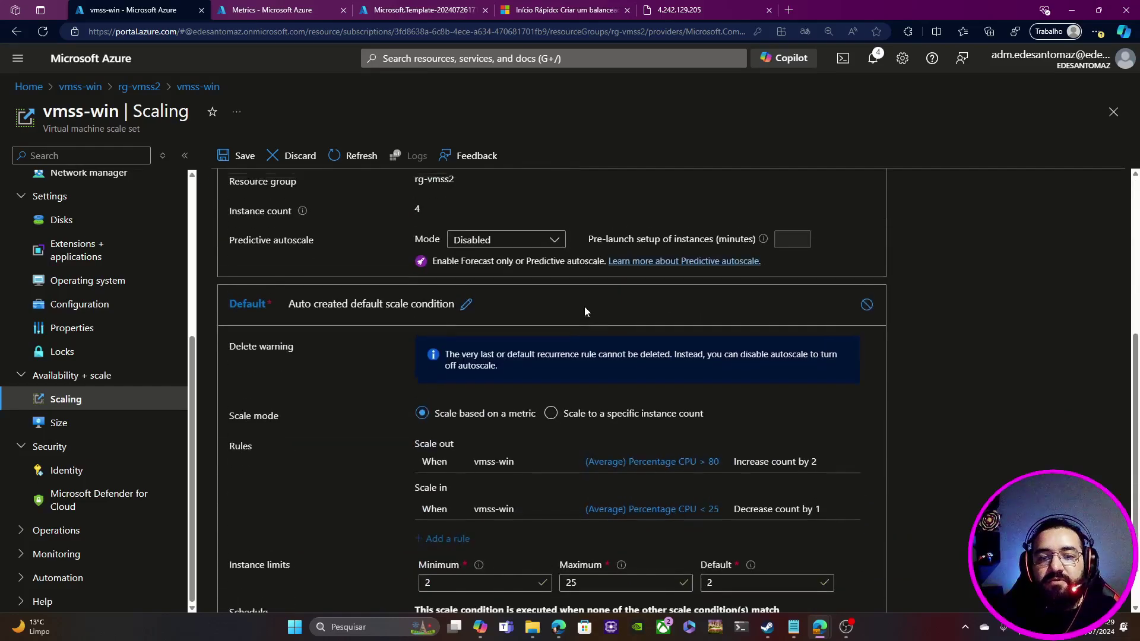
scroll(585, 306, up, 5)
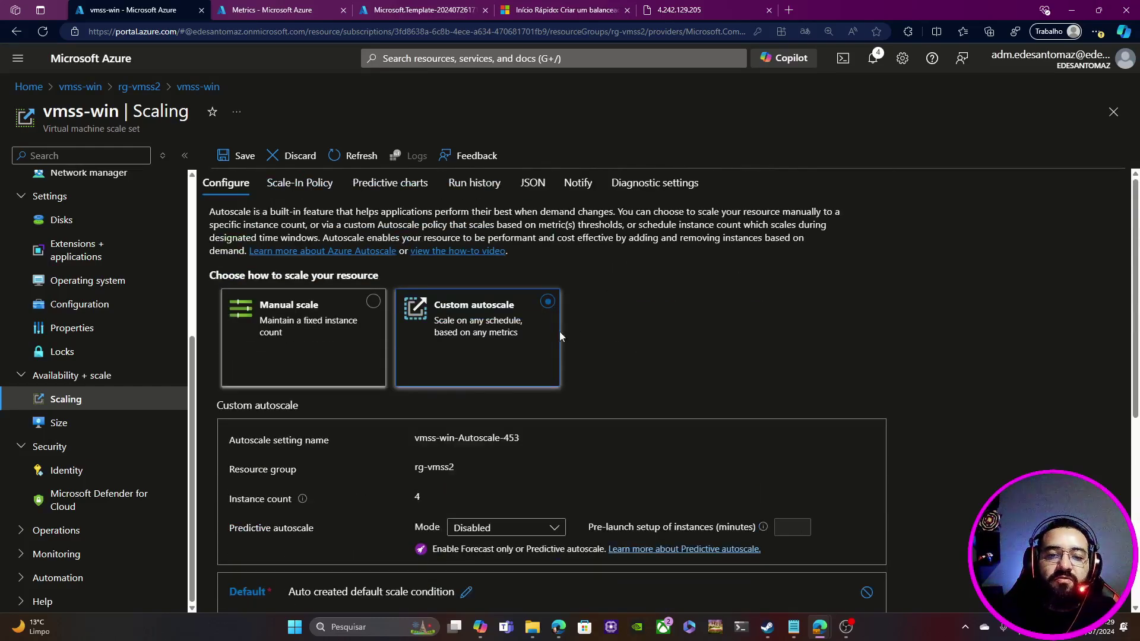
scroll(598, 319, down, 4)
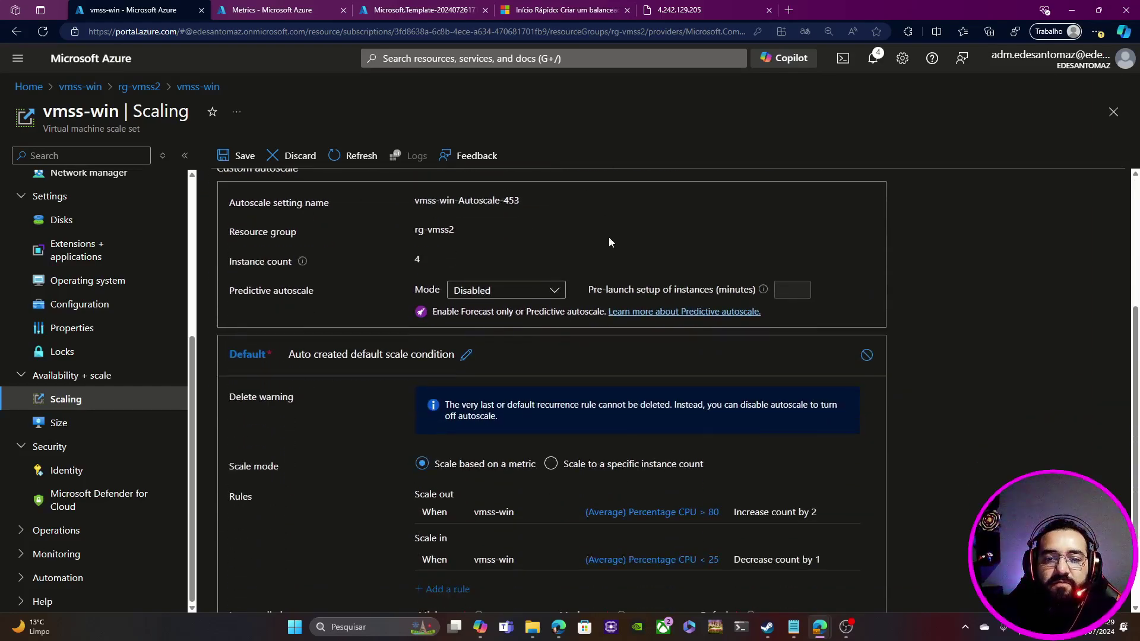
scroll(476, 206, up, 2)
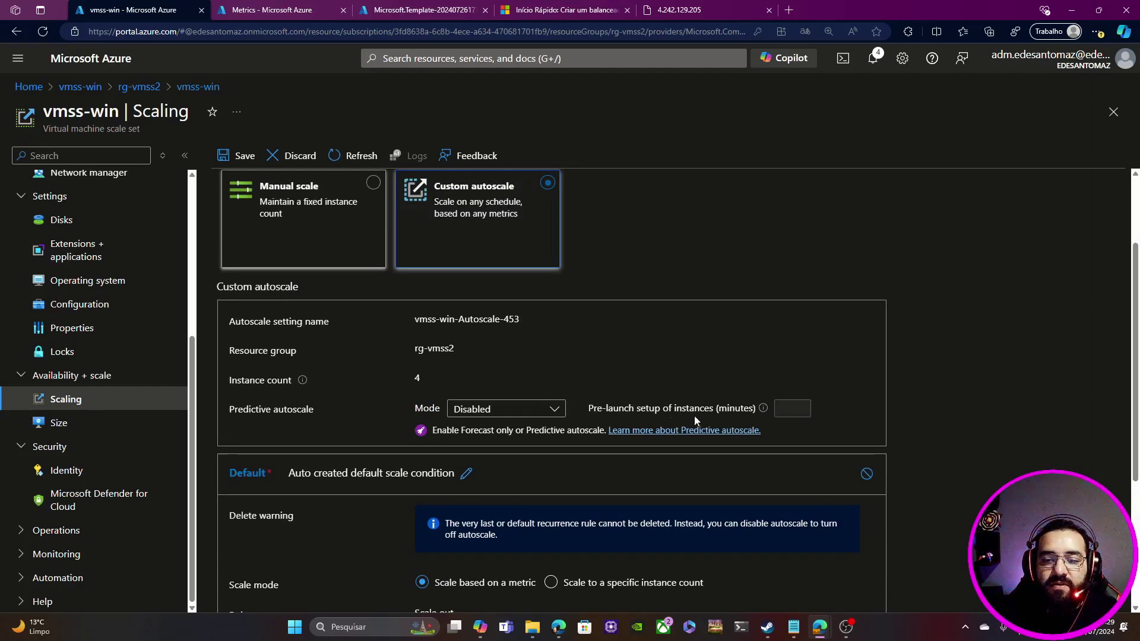
scroll(421, 386, down, 4)
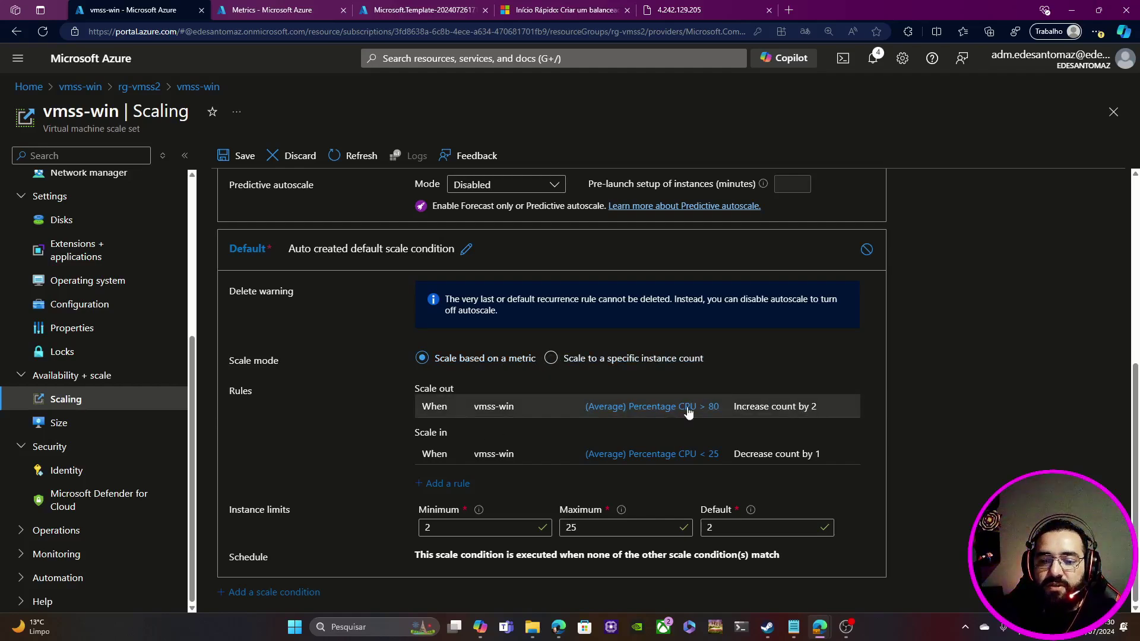
Step: Delete both the scale-out and scale-in CPU percentage rules from the default scale condition
click(504, 412)
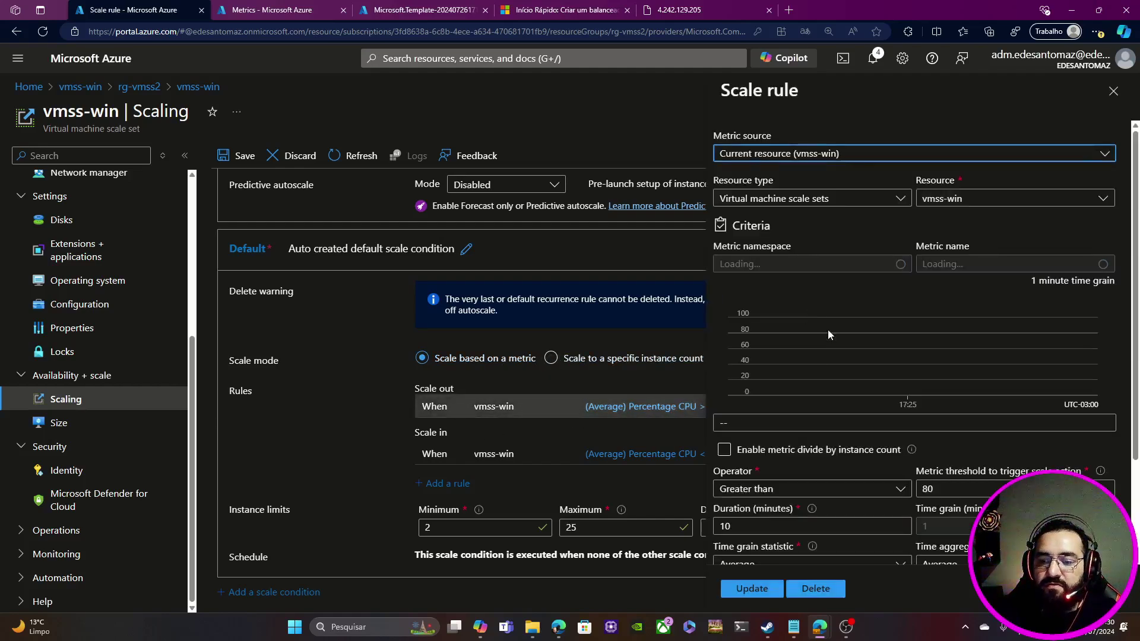
scroll(827, 329, down, 3)
click(816, 590)
click(541, 460)
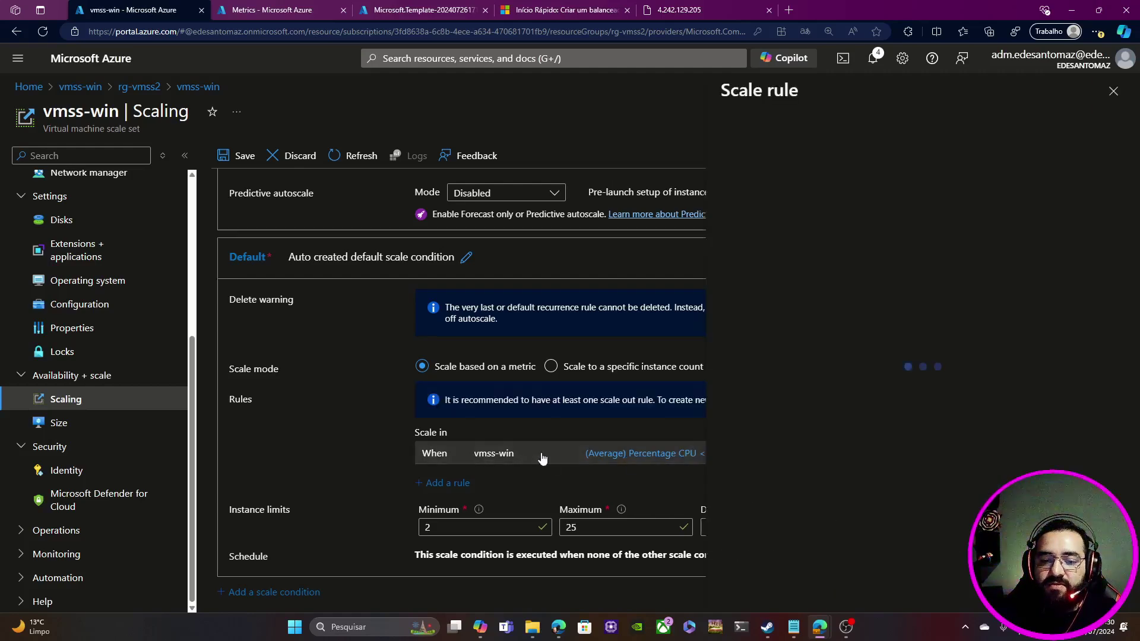
click(813, 590)
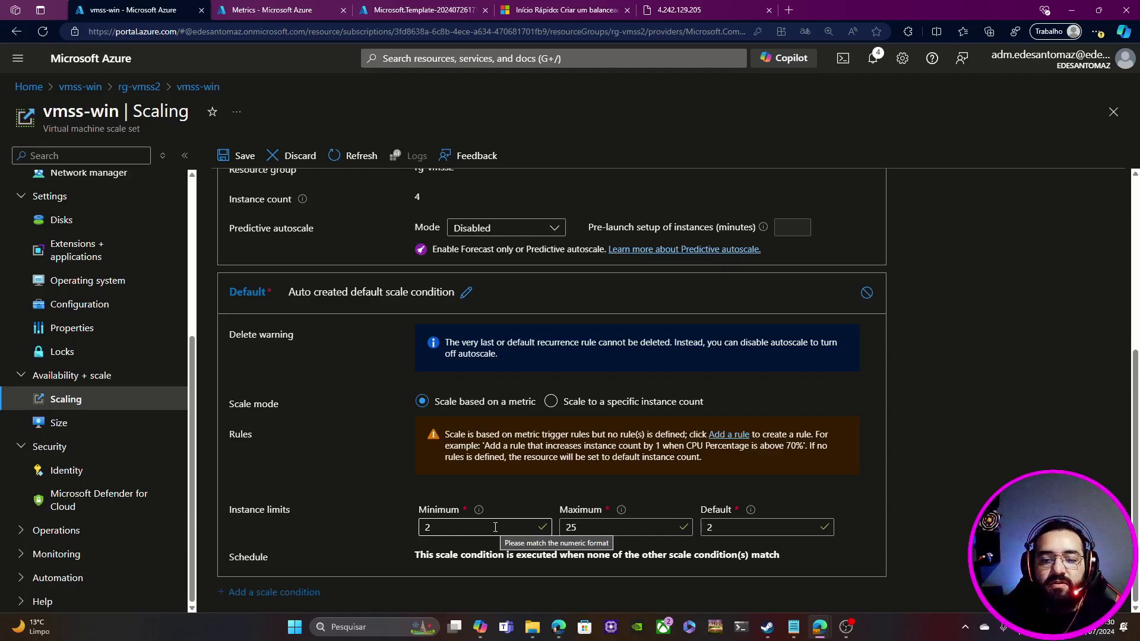
Step: Set the default condition's instance limits to minimum 3, maximum 10 and default 3
click(482, 532)
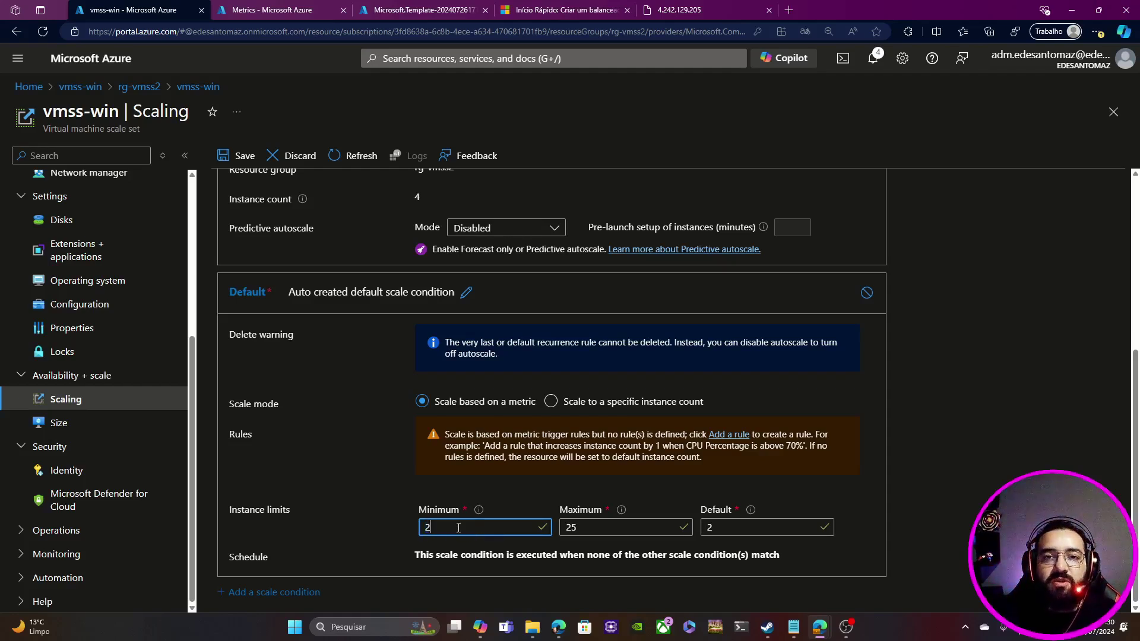
drag(458, 527, 406, 533)
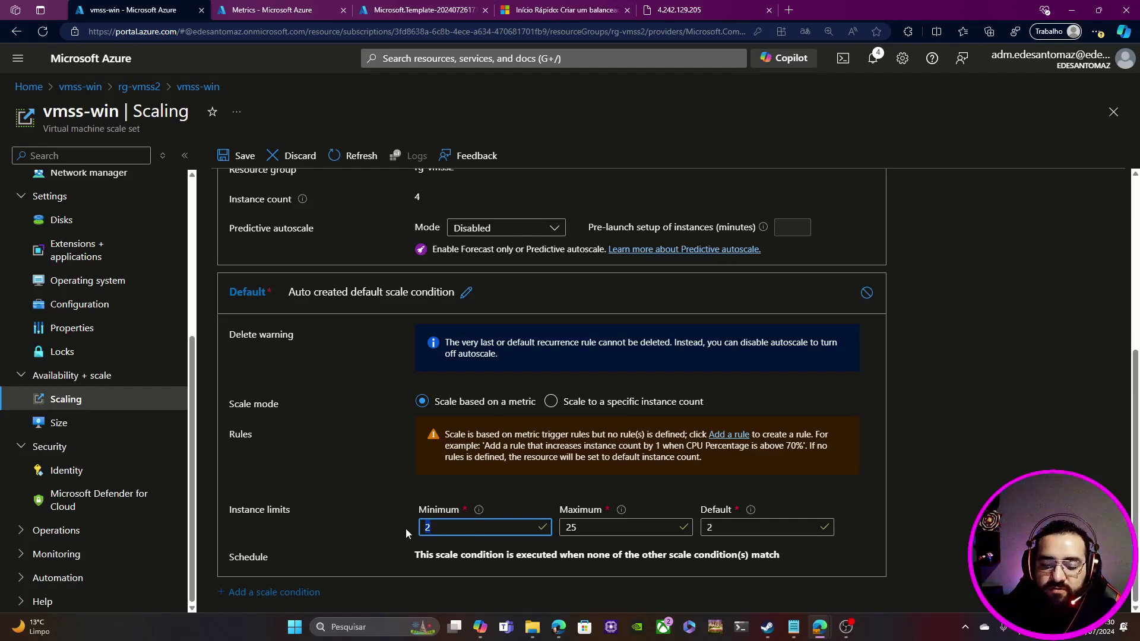
drag(722, 526, 699, 527)
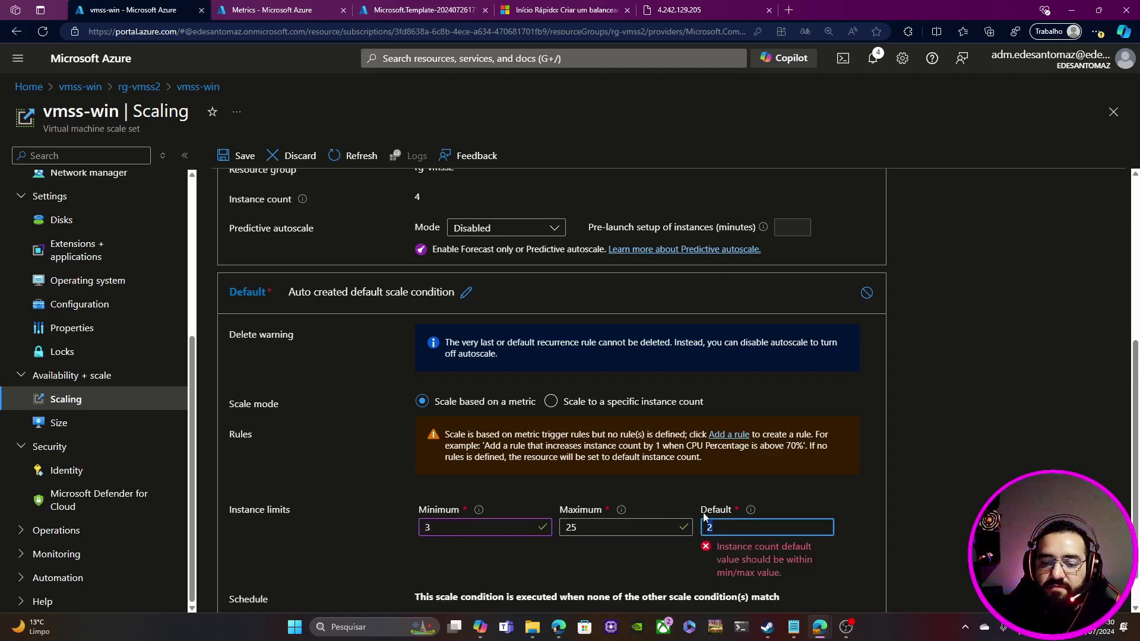
scroll(738, 483, down, 1)
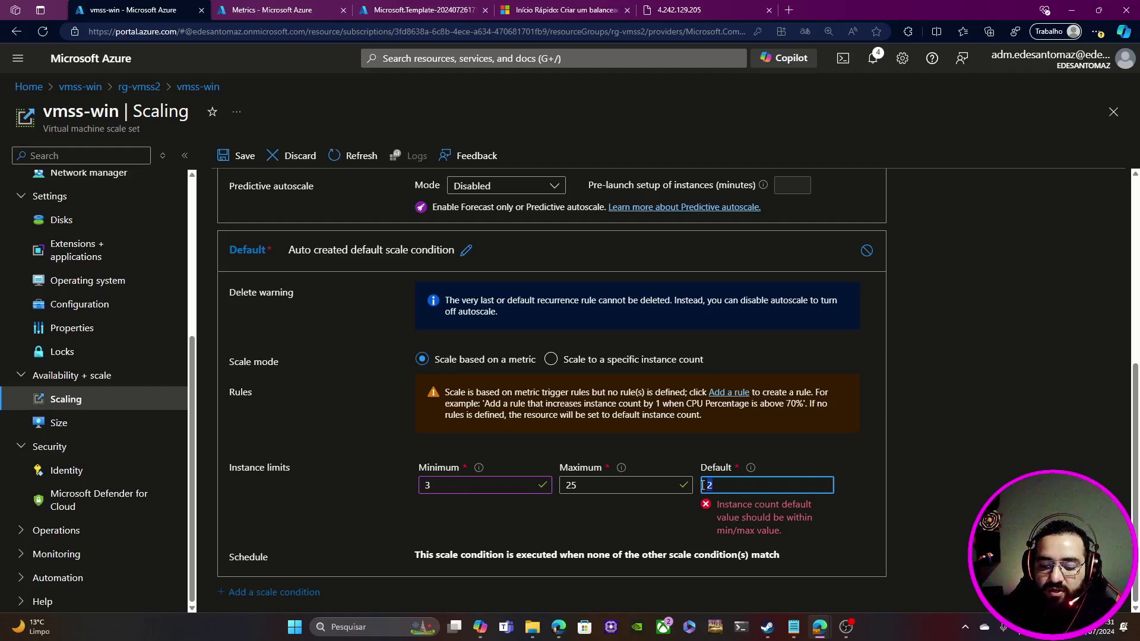
text(3)
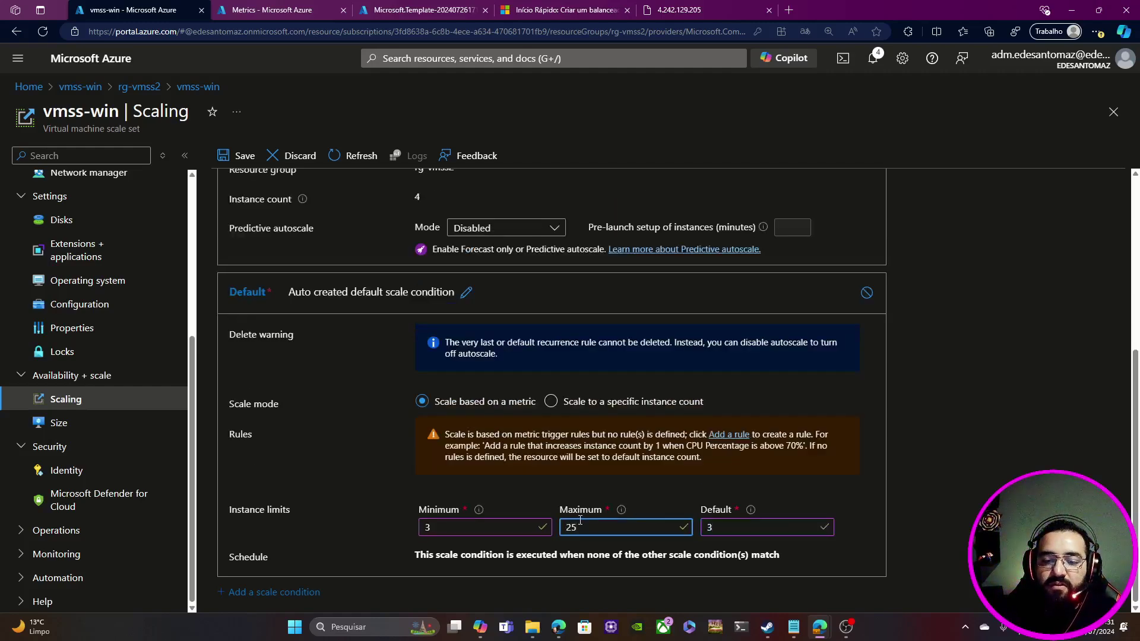
drag(580, 520, 562, 527)
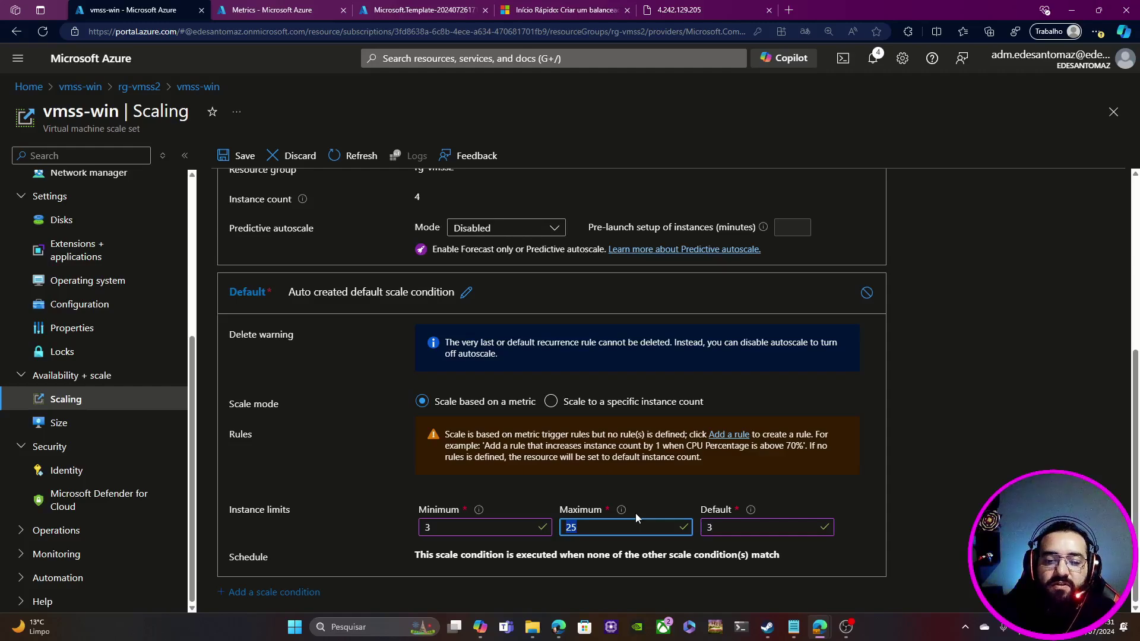
text(10)
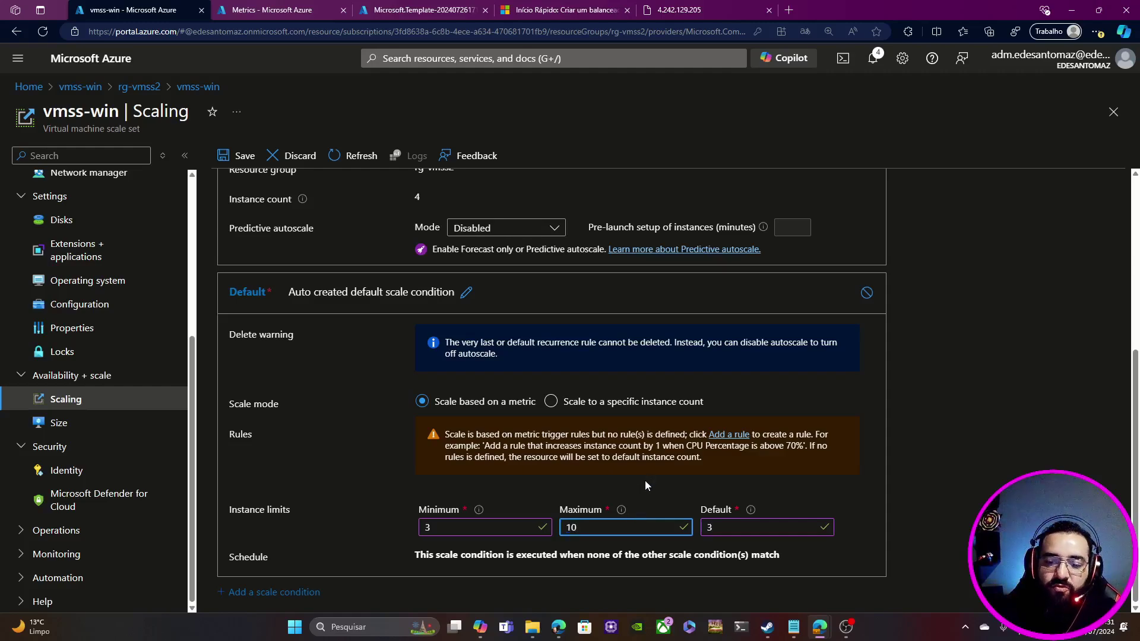
click(659, 484)
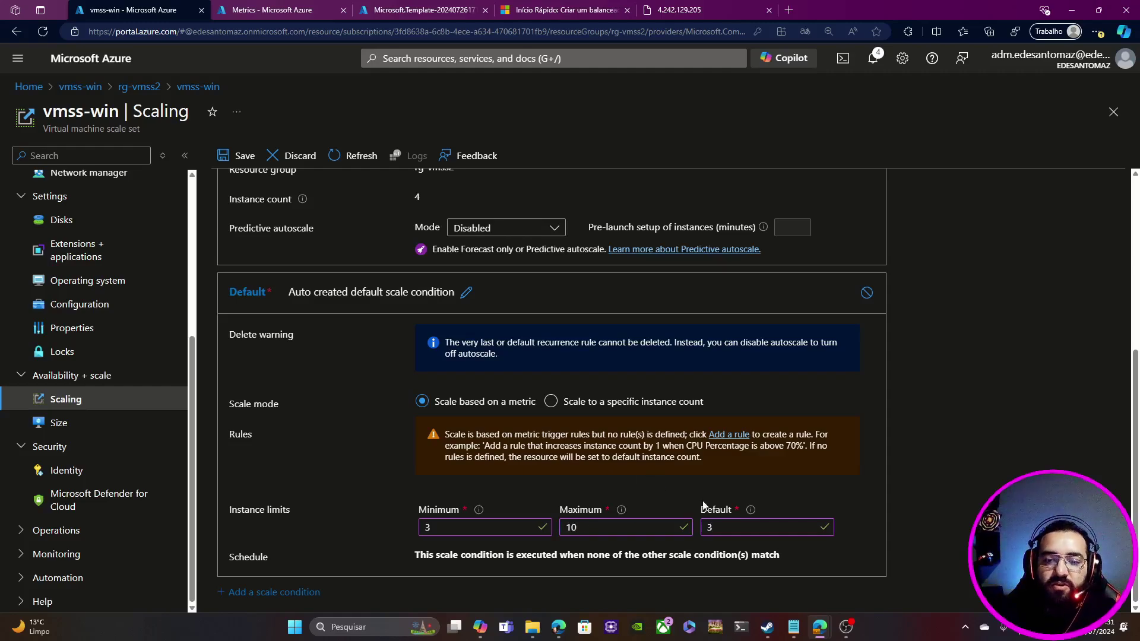
Step: Switch to the Excalidraw diagram and point out the four upper VM boxes and the row beneath them
key(alt+Tab)
key(alt+Tab)
key(alt+Tab)
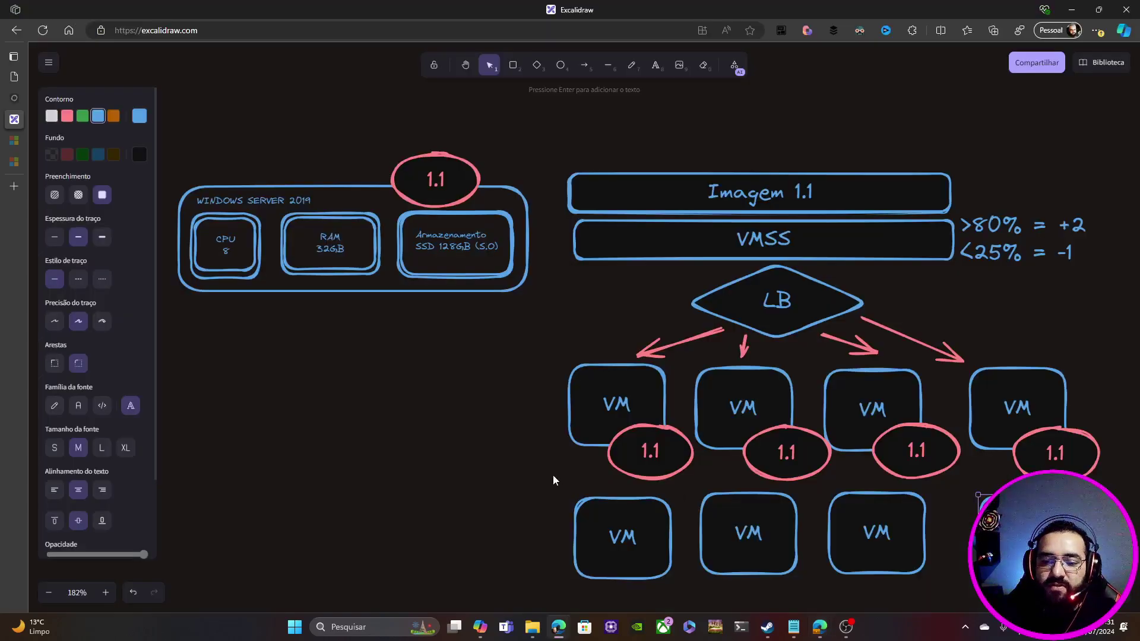
drag(527, 476, 297, 403)
click(394, 333)
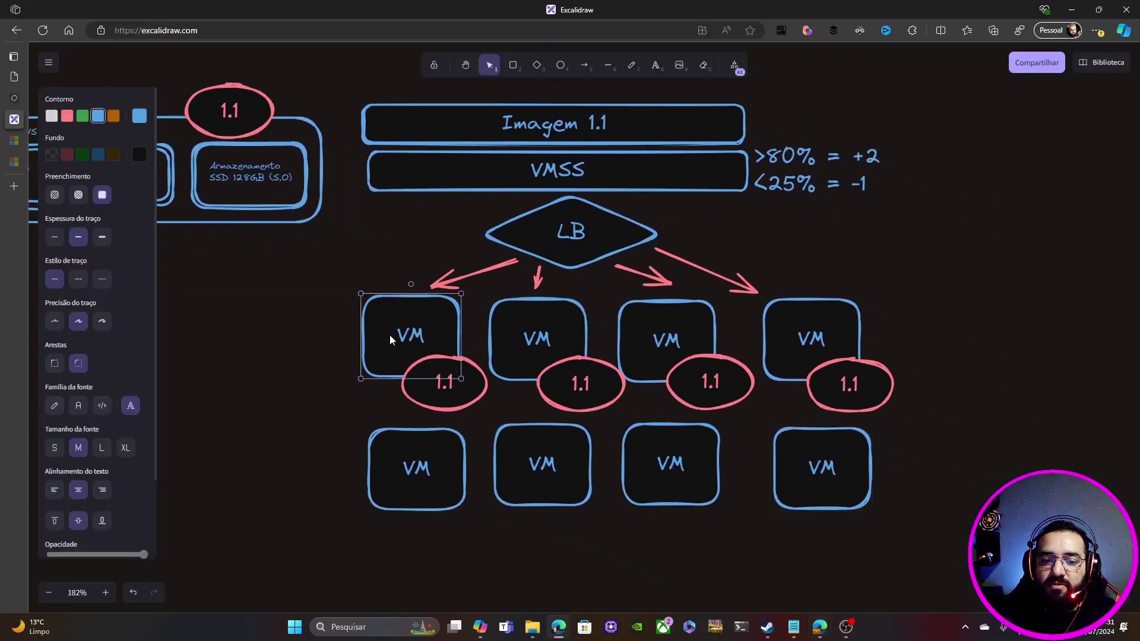
click(509, 312)
click(705, 320)
click(788, 317)
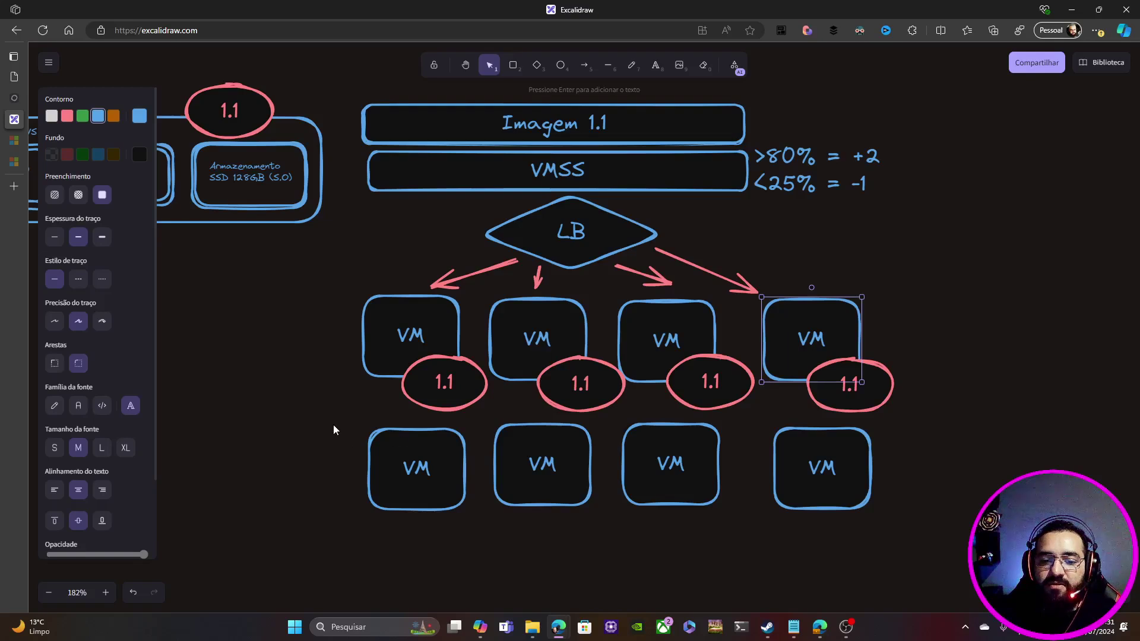
drag(334, 426, 950, 543)
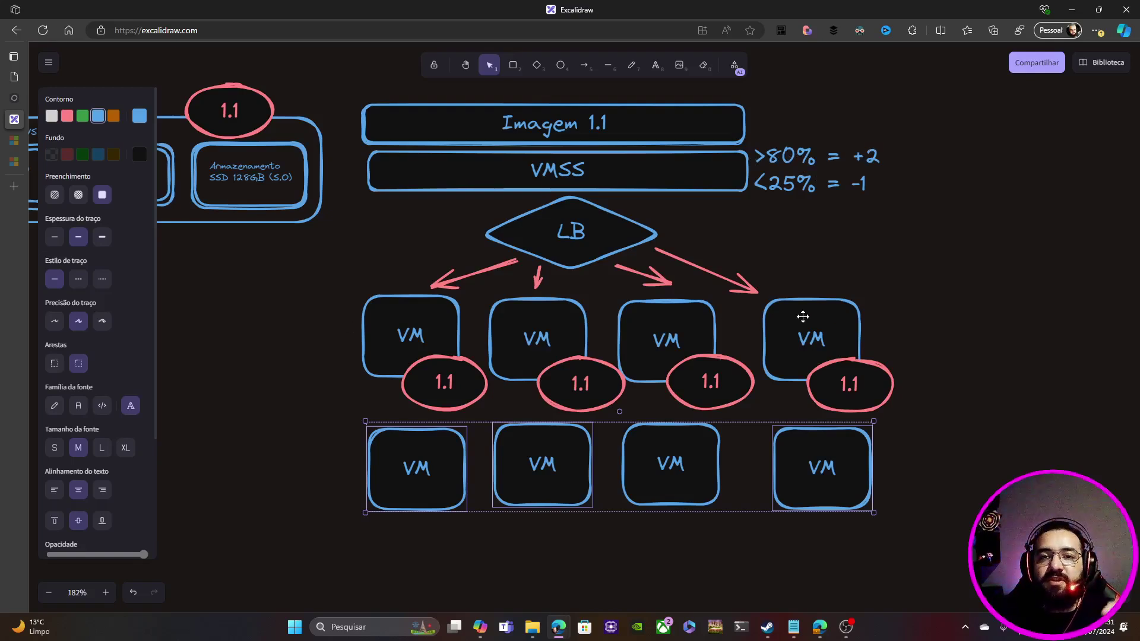
click(556, 546)
Step: Move the four lower VM boxes up beside the original VM row, so all eight form one row
drag(319, 396, 528, 477)
click(391, 528)
drag(395, 465, 930, 331)
drag(558, 489, 1102, 354)
scroll(908, 466, right, 5)
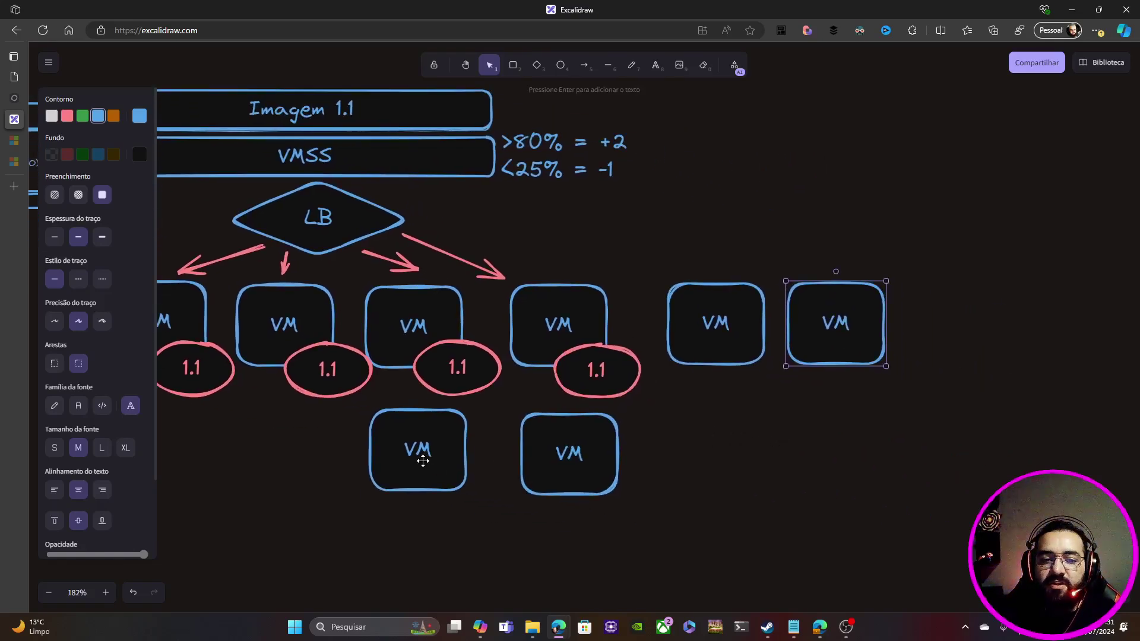
drag(420, 458, 977, 309)
drag(584, 463, 1113, 341)
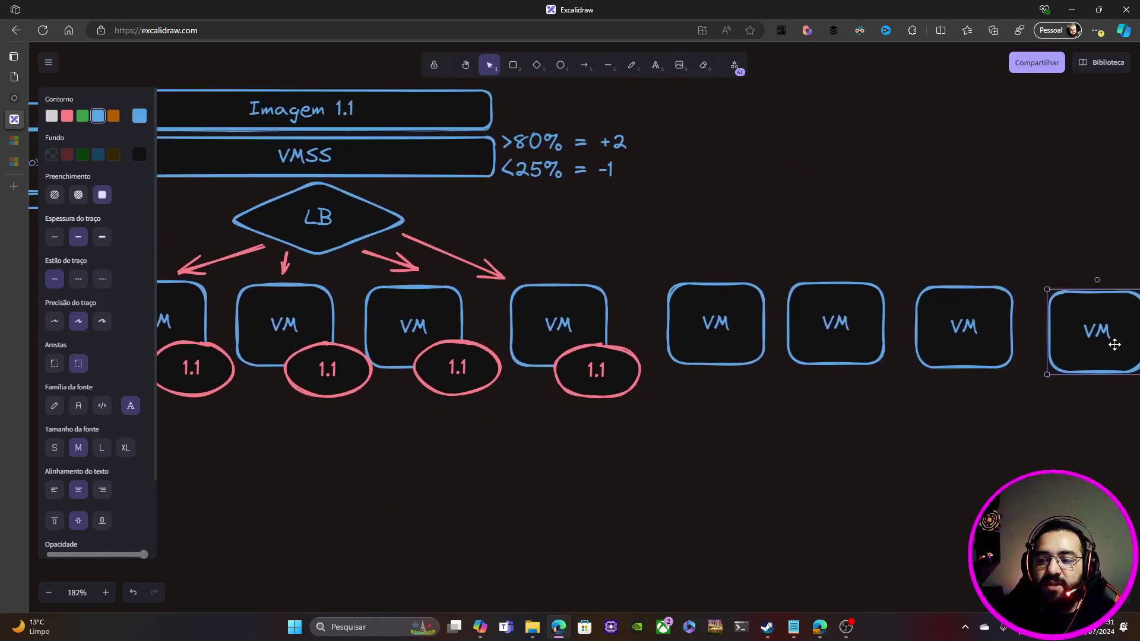
Step: Duplicate a VM box twice and place both copies at the end of the row, extending it to ten
scroll(843, 464, down, 5)
drag(843, 464, 666, 459)
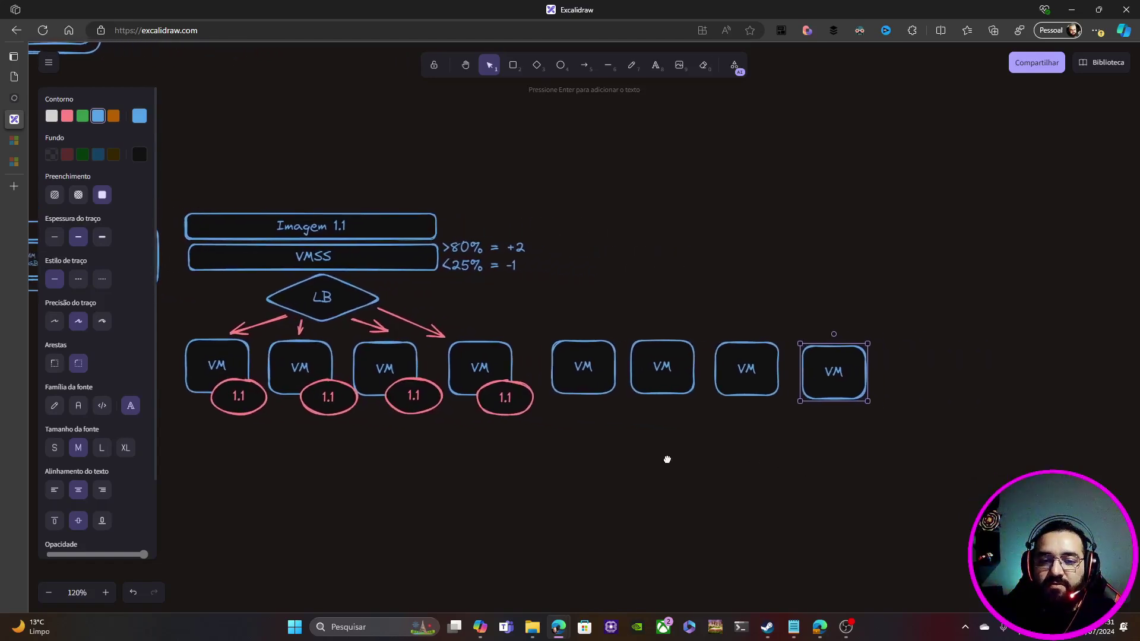
click(618, 374)
key(ctrl+c)
key(ctrl+v)
drag(751, 439, 924, 383)
key(ctrl+v)
drag(929, 433, 1006, 400)
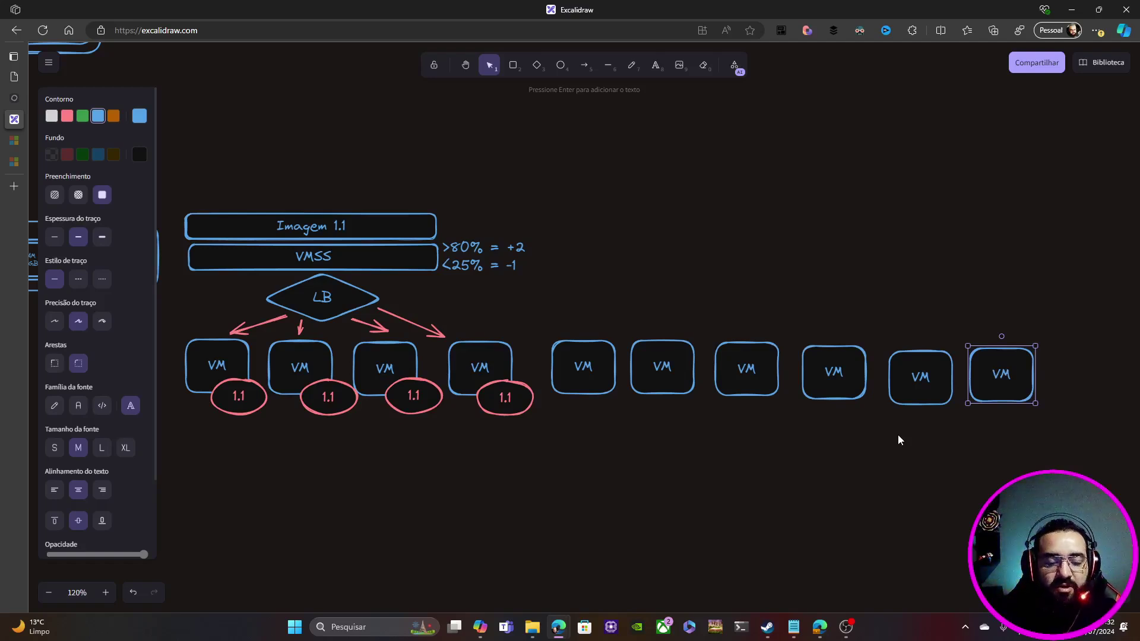
Step: Switch to the Azure portal and compare the autoscale instance limits with the VM row in the Excalidraw diagram
key(alt+Tab)
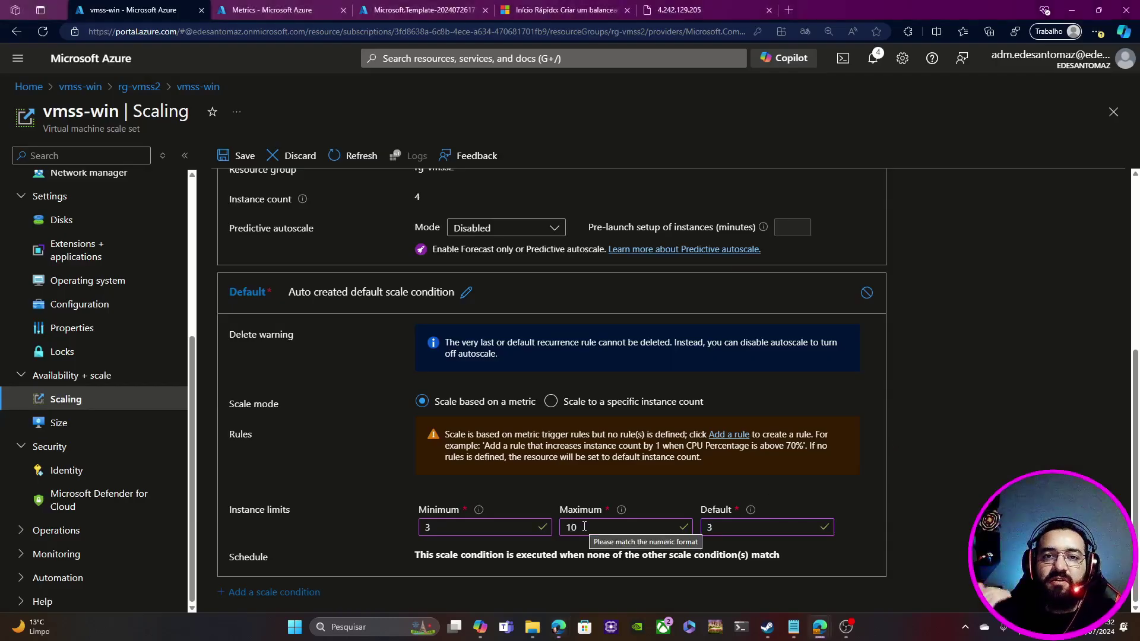
key(alt+Tab)
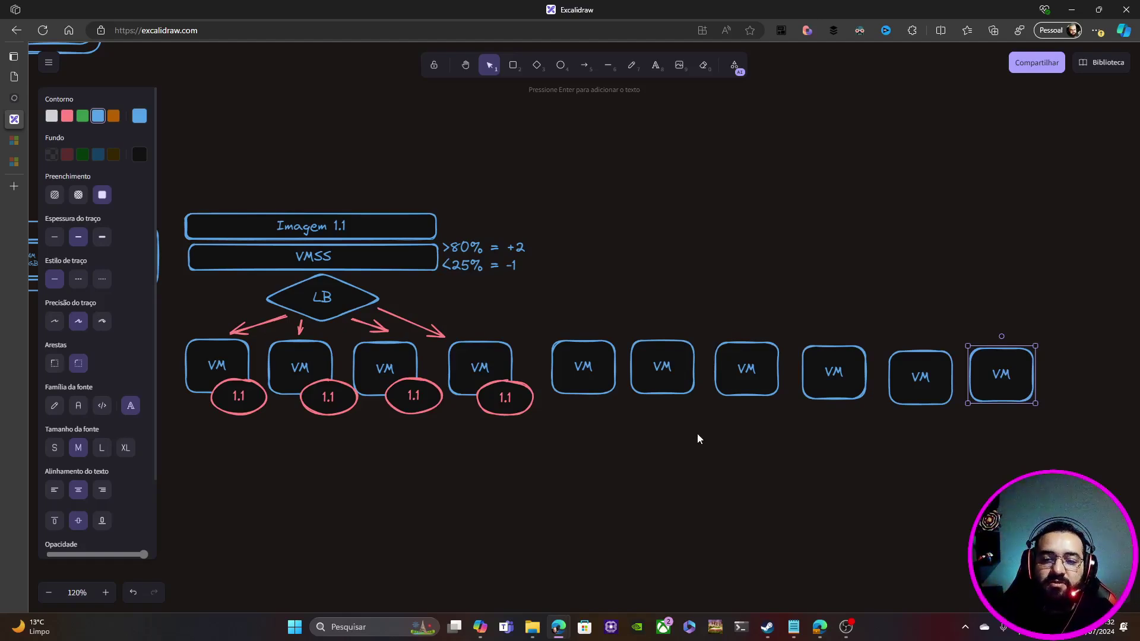
key(alt+Tab)
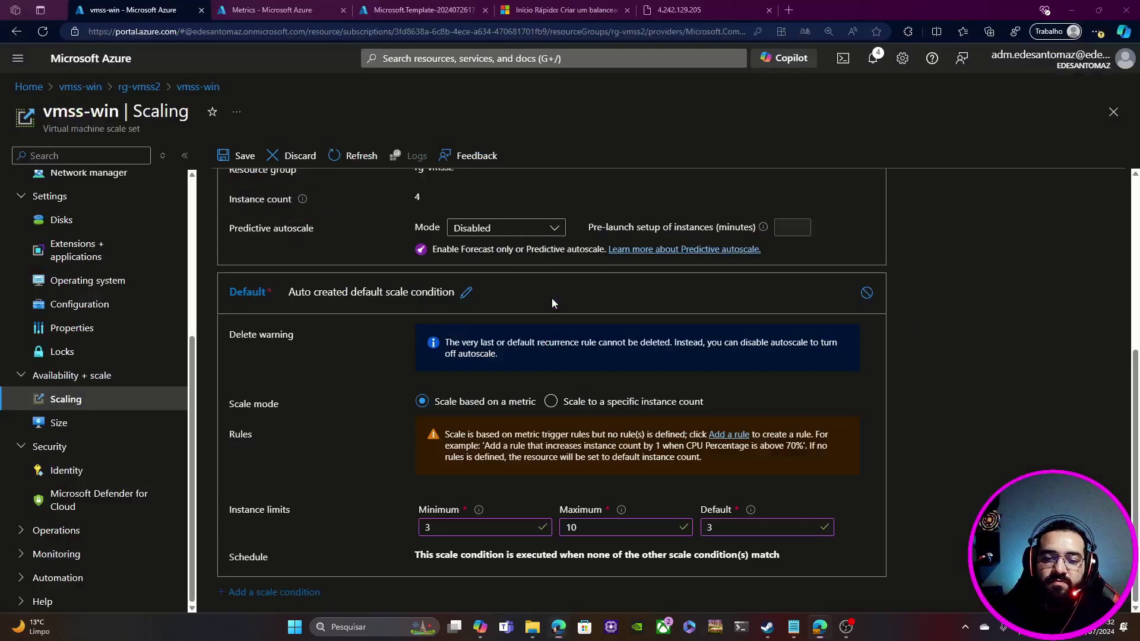
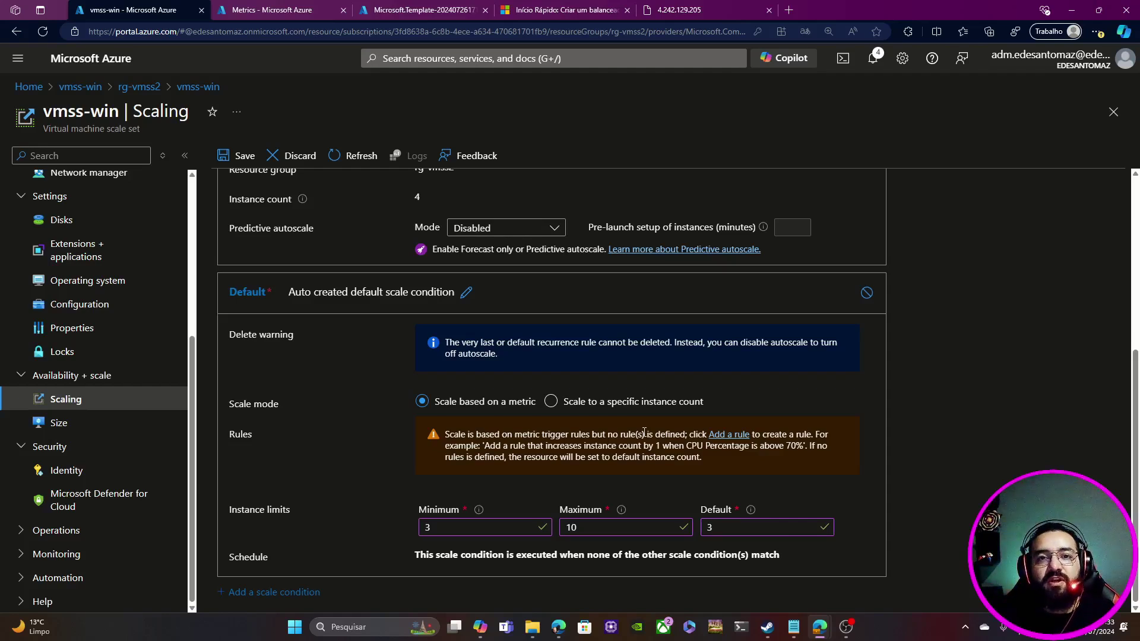
Step: Start a scale rule for the default condition and browse the available metrics, keeping Percentage CPU as the metric
click(729, 435)
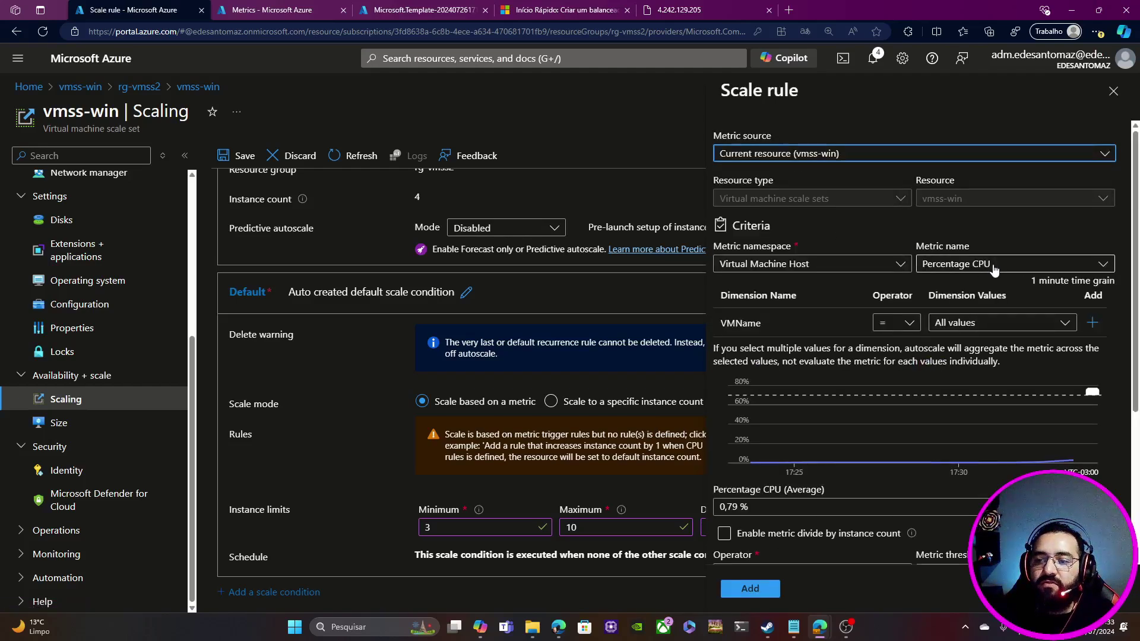
click(973, 272)
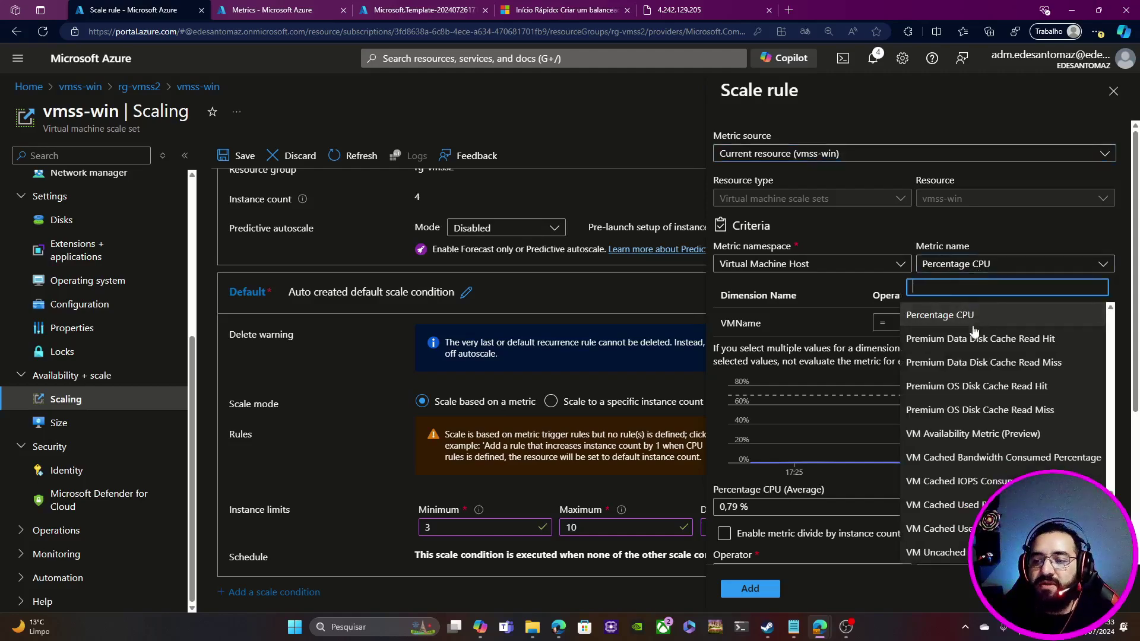
scroll(974, 356, down, 3)
scroll(980, 475, up, 8)
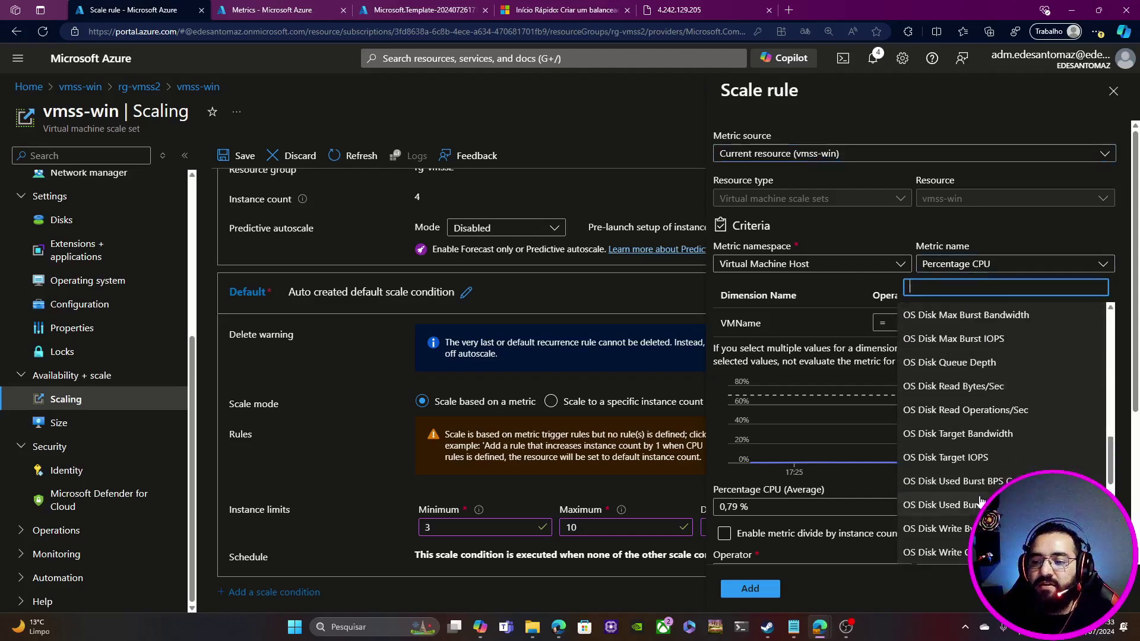
scroll(980, 504, up, 8)
scroll(978, 339, down, 1)
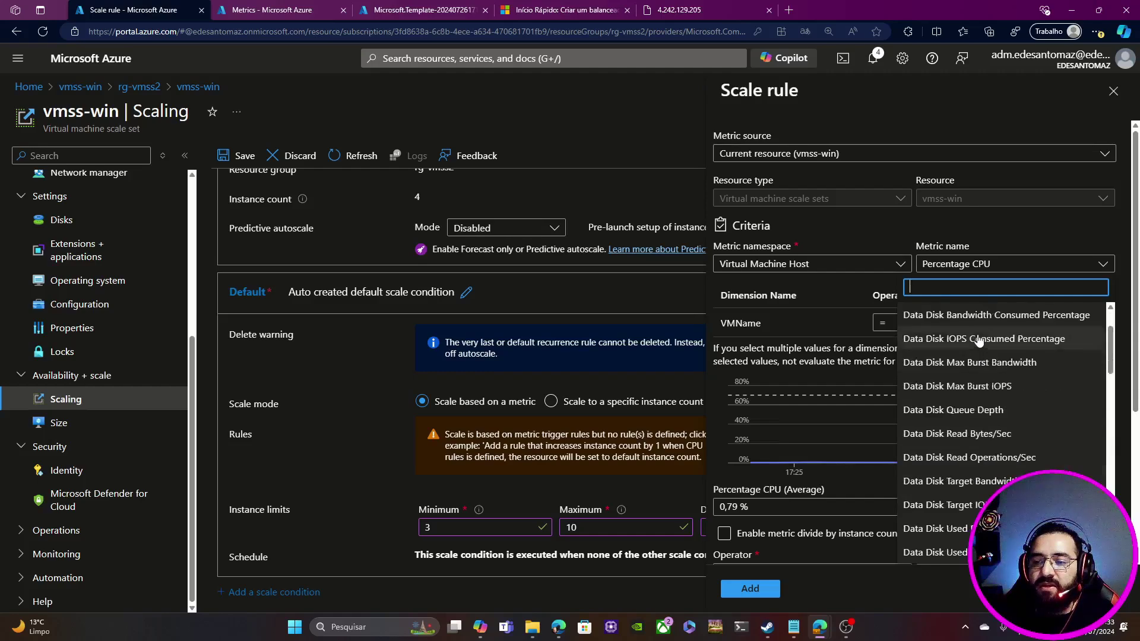
scroll(979, 340, down, 5)
click(980, 266)
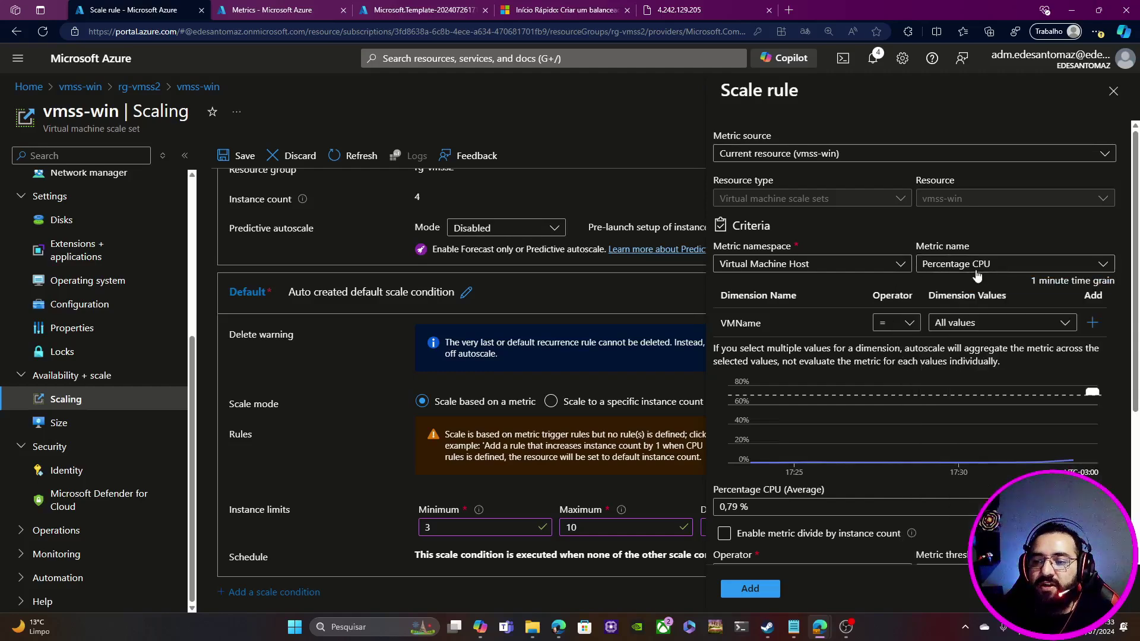
Step: Set the Greater than rule's metric threshold to 80% in the new Percentage CPU scale rule
scroll(851, 295, down, 4)
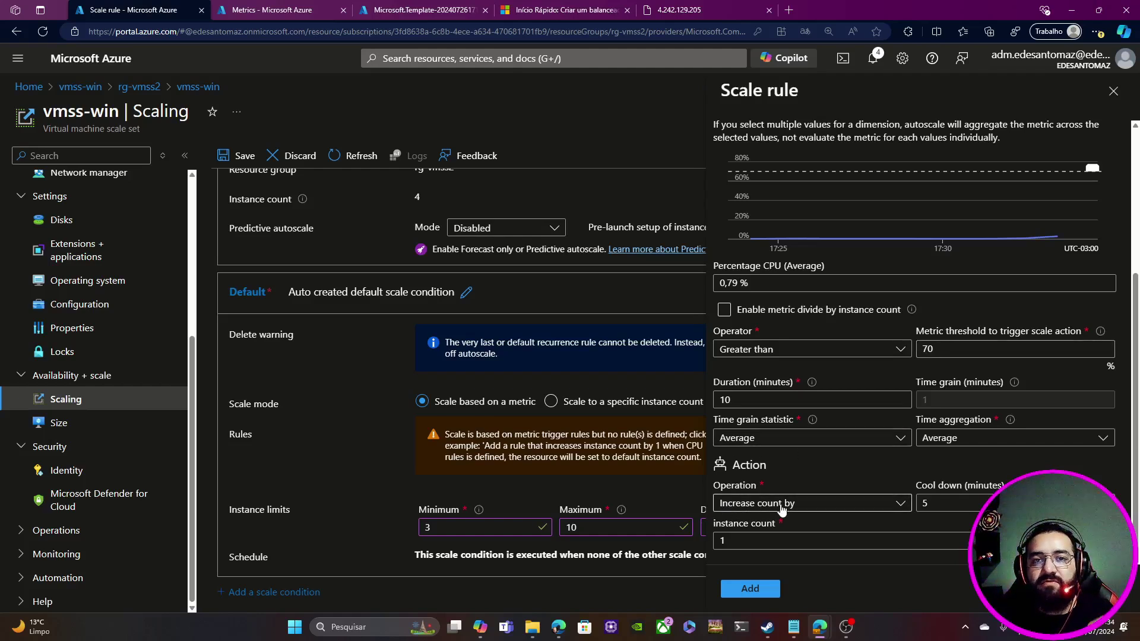
click(722, 542)
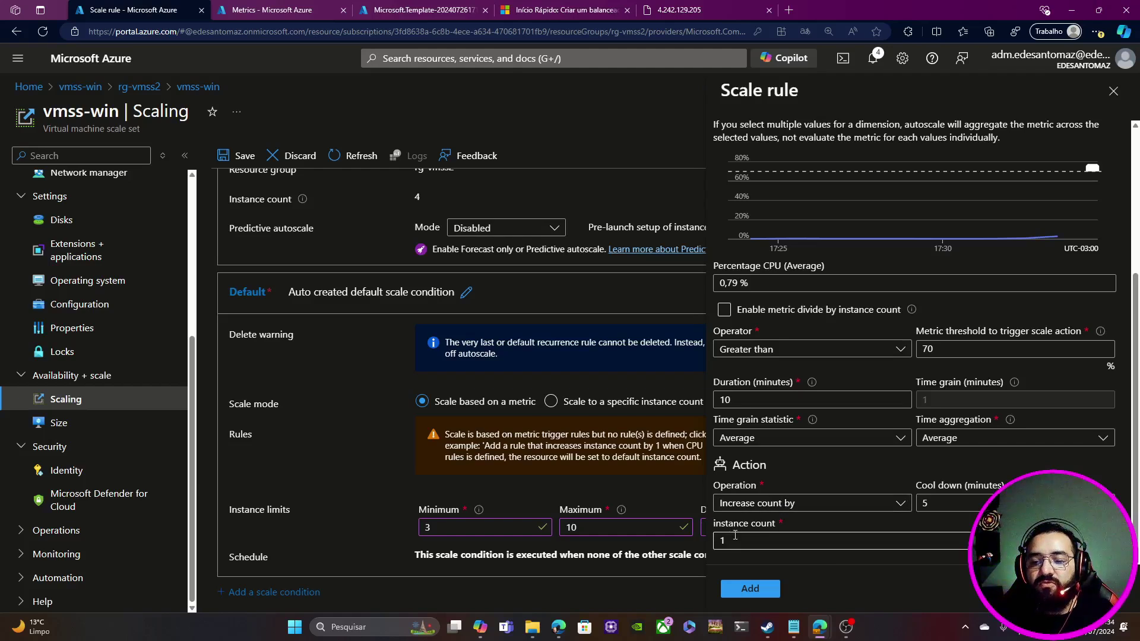
drag(721, 541, 769, 547)
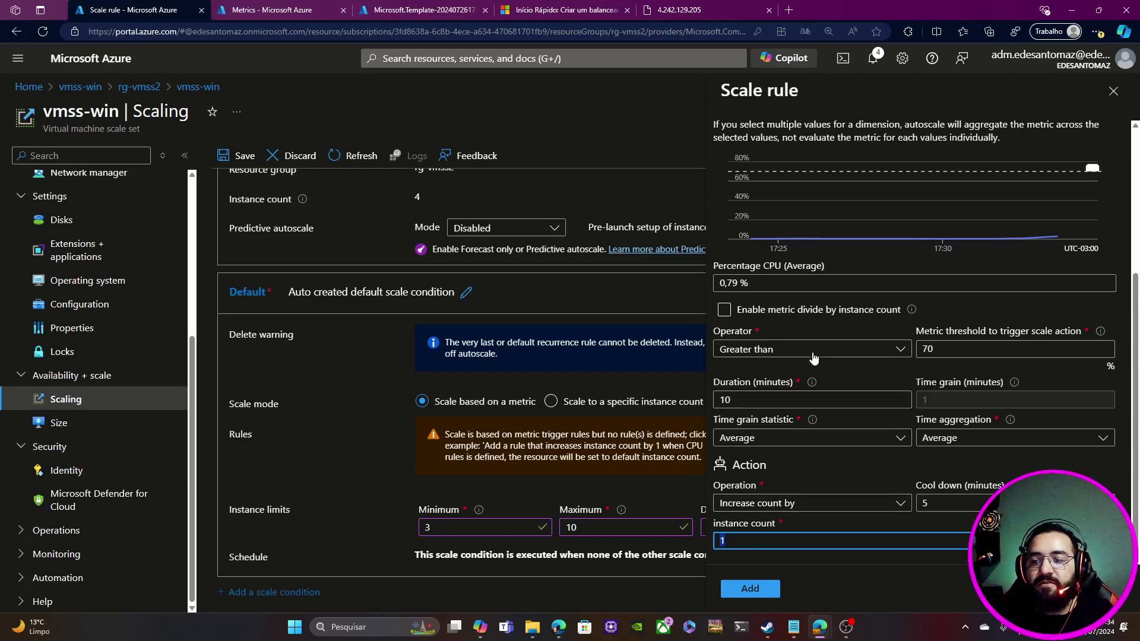
scroll(938, 410, up, 1)
click(942, 408)
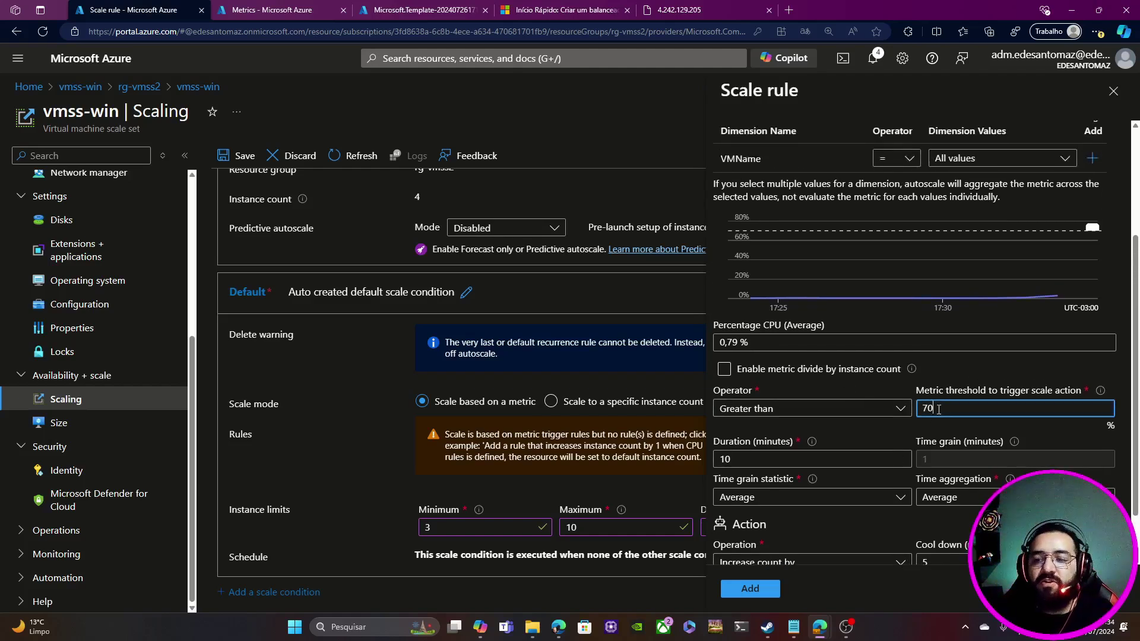
double_click(939, 409)
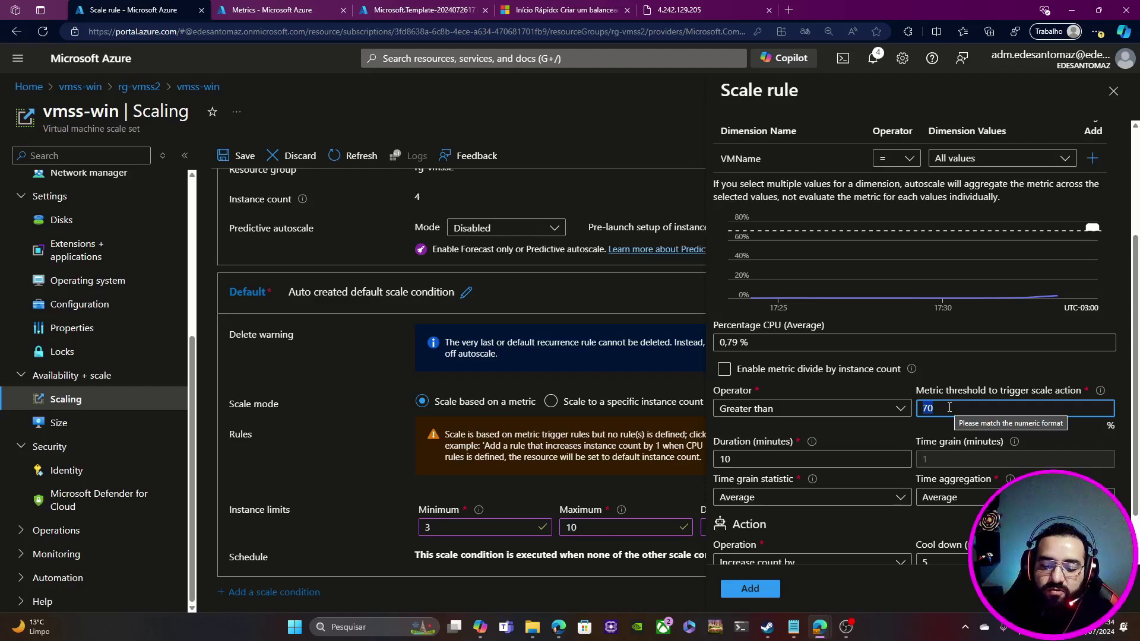
text(80)
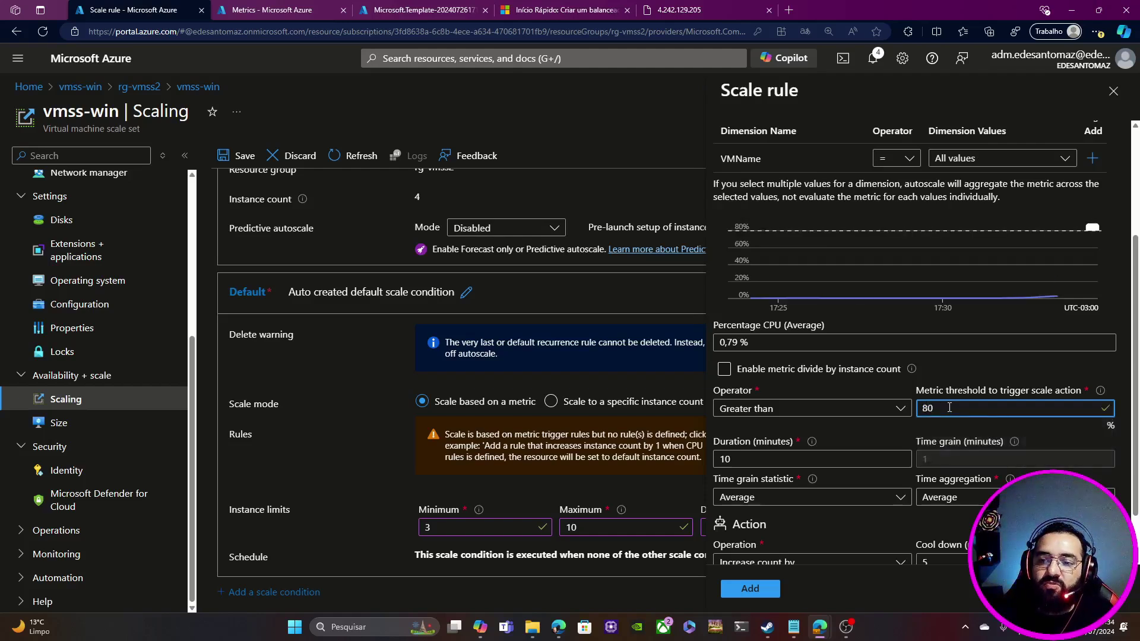
Step: Set the metric threshold to 1% and examine recent Percentage CPU usage on the rule's chart
scroll(949, 408, up, 1)
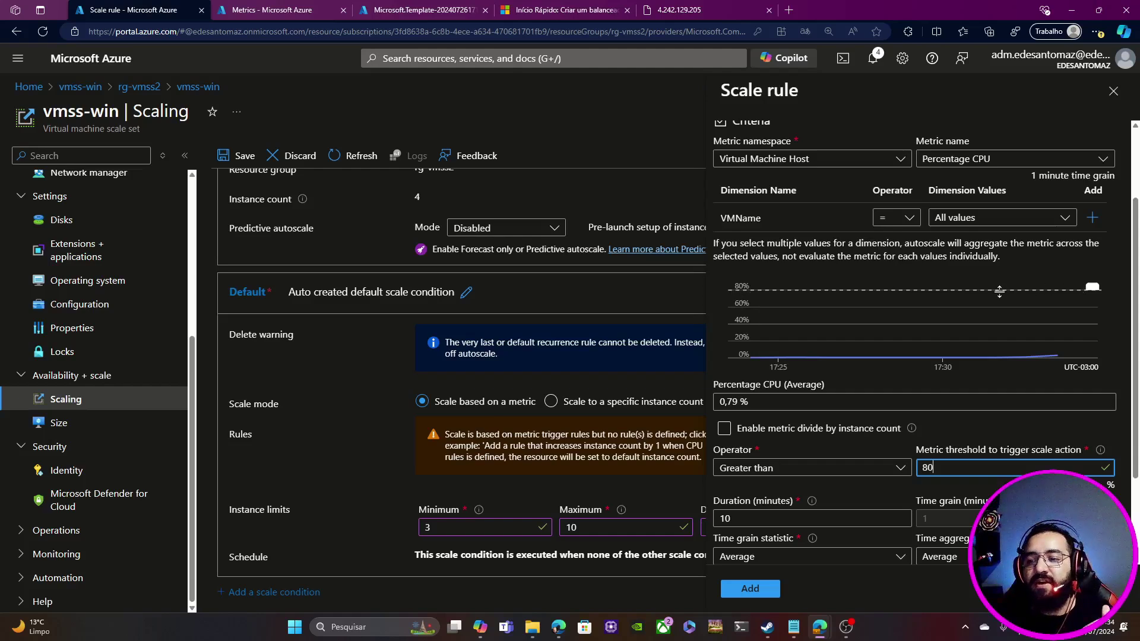
mouse_move(950, 357)
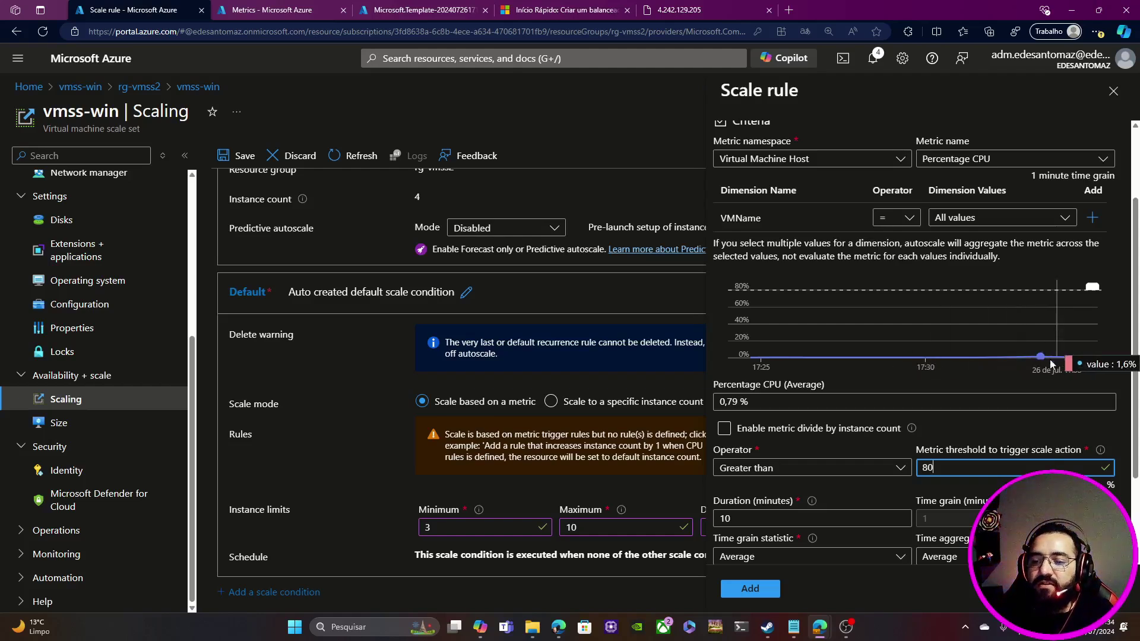
drag(939, 467, 915, 466)
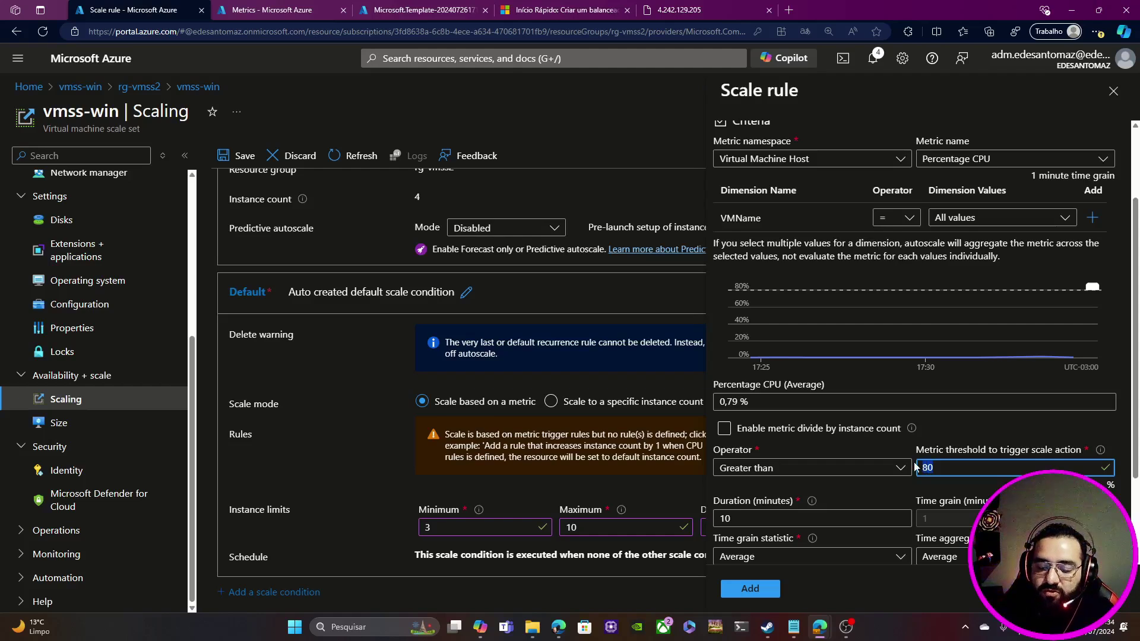
text(1)
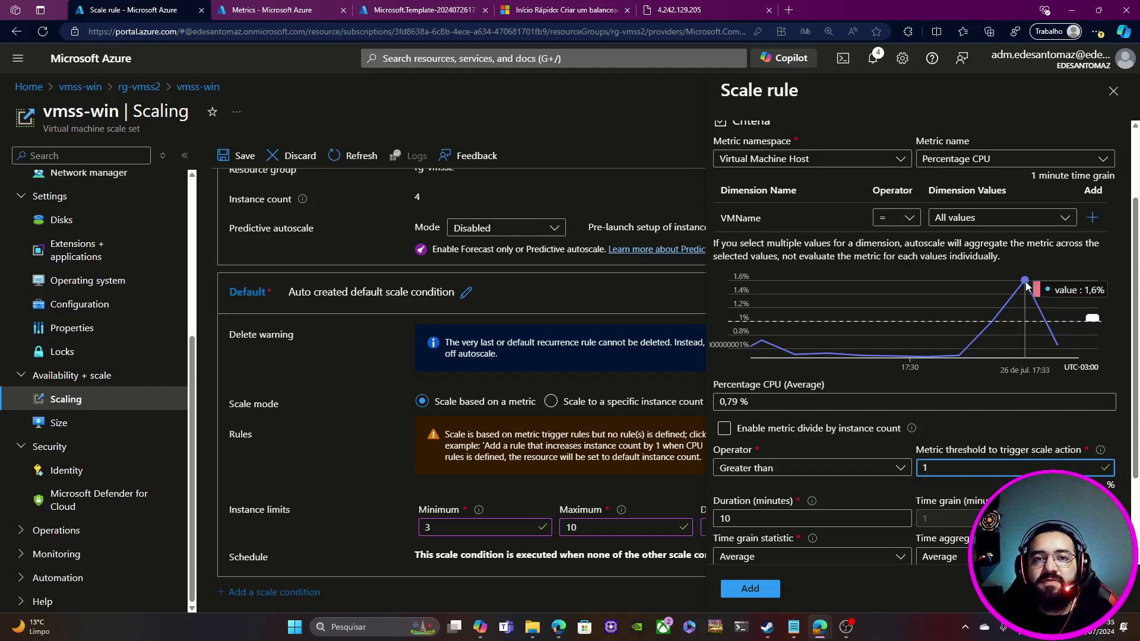
Step: Check the scaling notes beside VMSS in the Excalidraw diagram, and return to the Azure portal to set the metric threshold to 80%
key(alt+Tab)
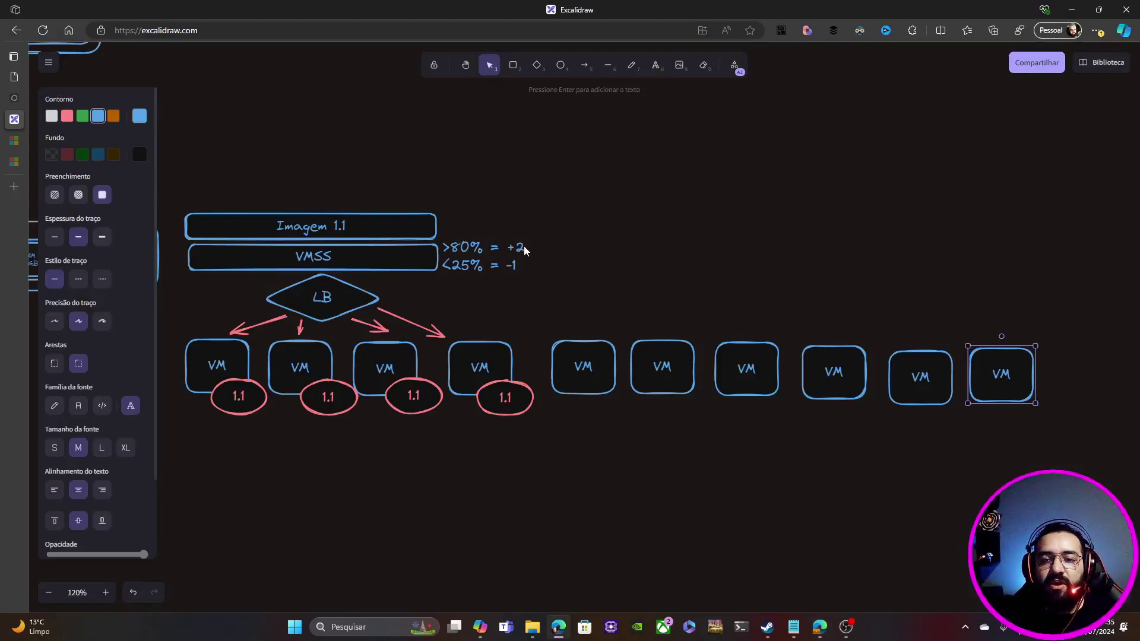
key(alt+Tab)
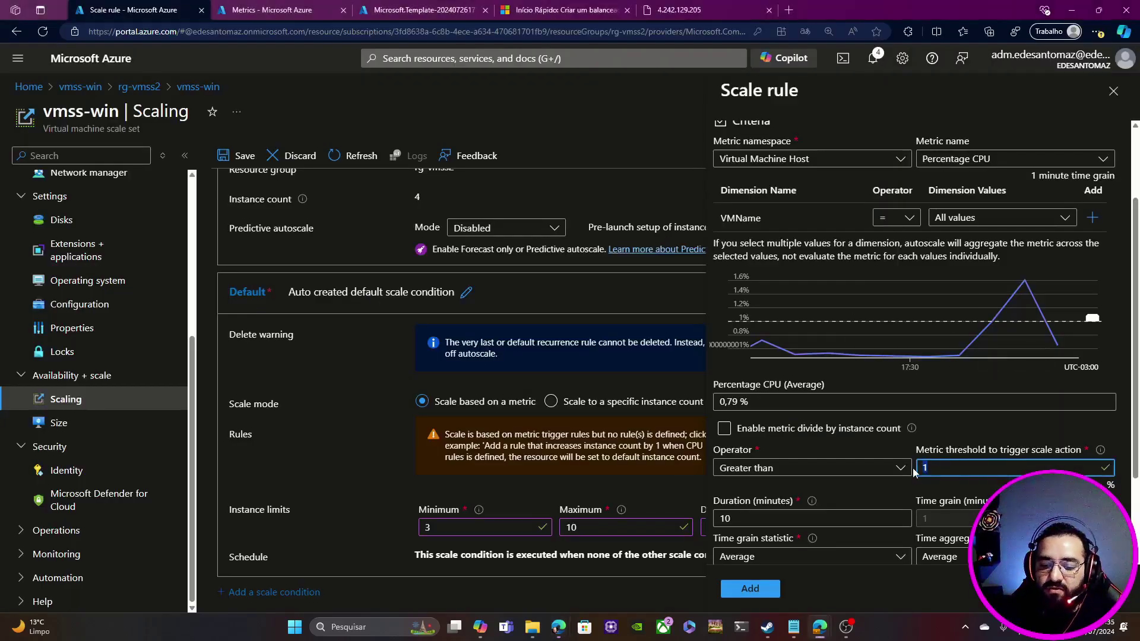
text(80)
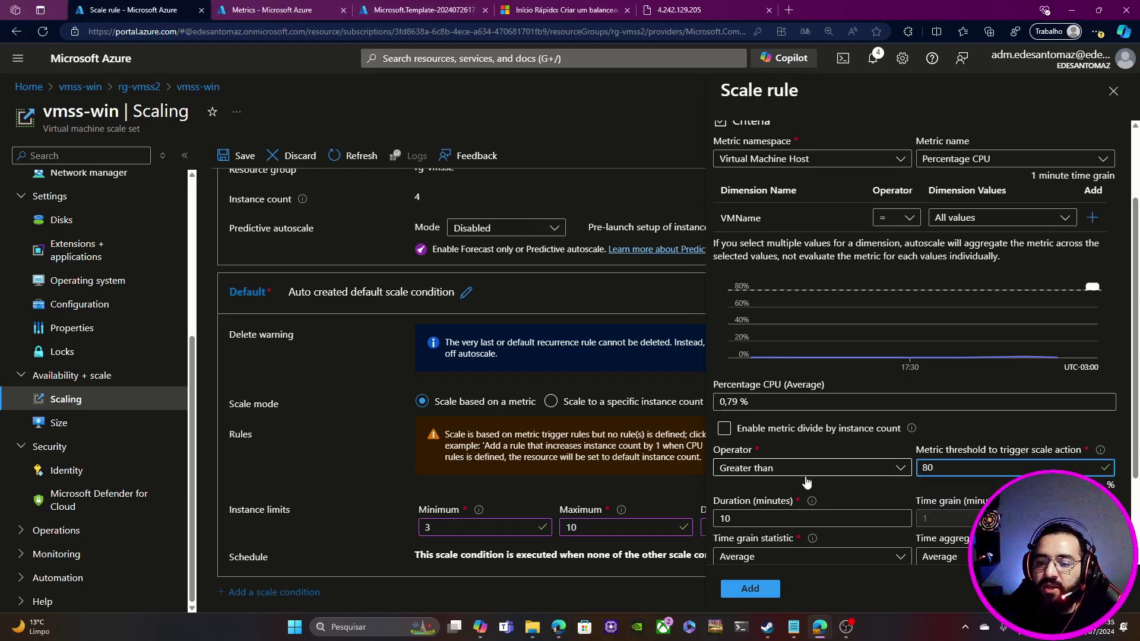
Step: Set the rule's action to increase the instance count by 2 and add the rule to the default scale condition
scroll(888, 424, down, 2)
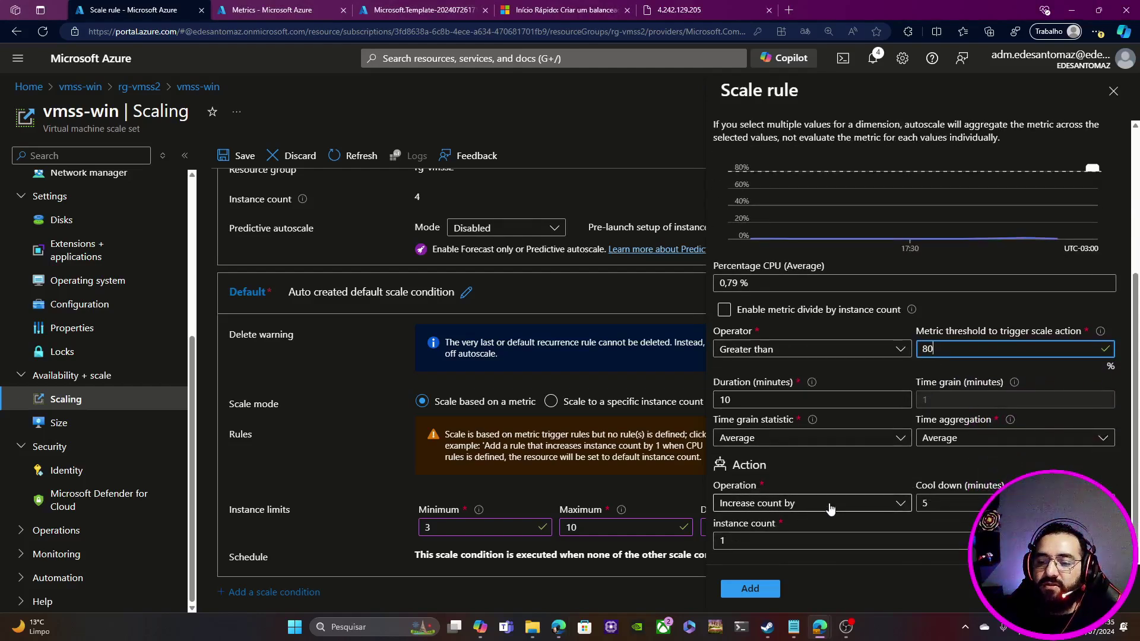
double_click(714, 546)
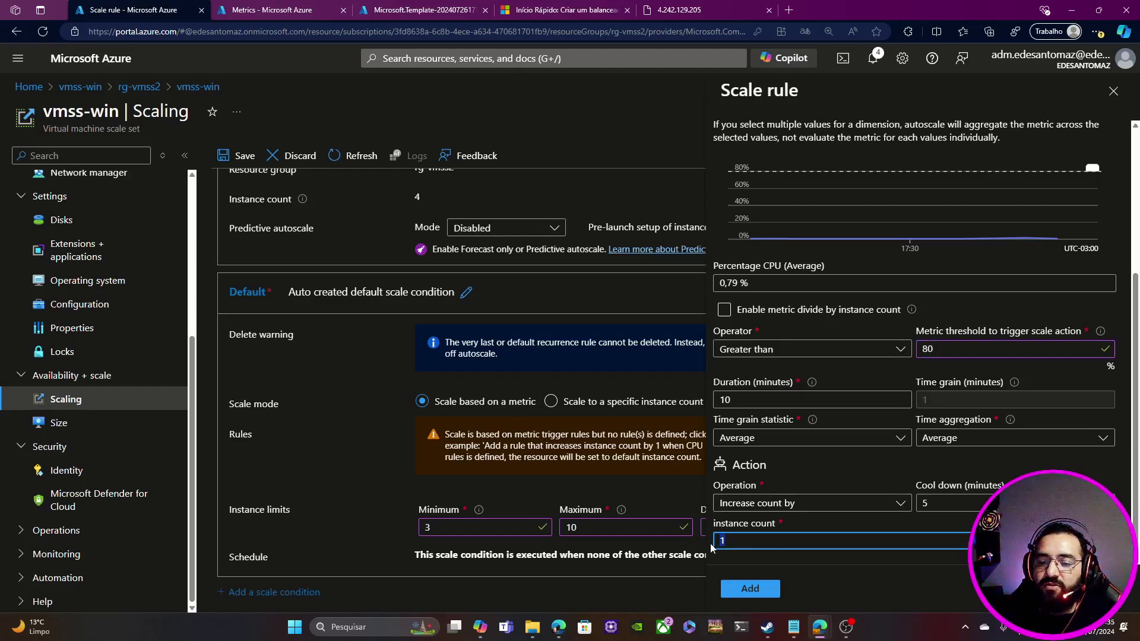
click(851, 562)
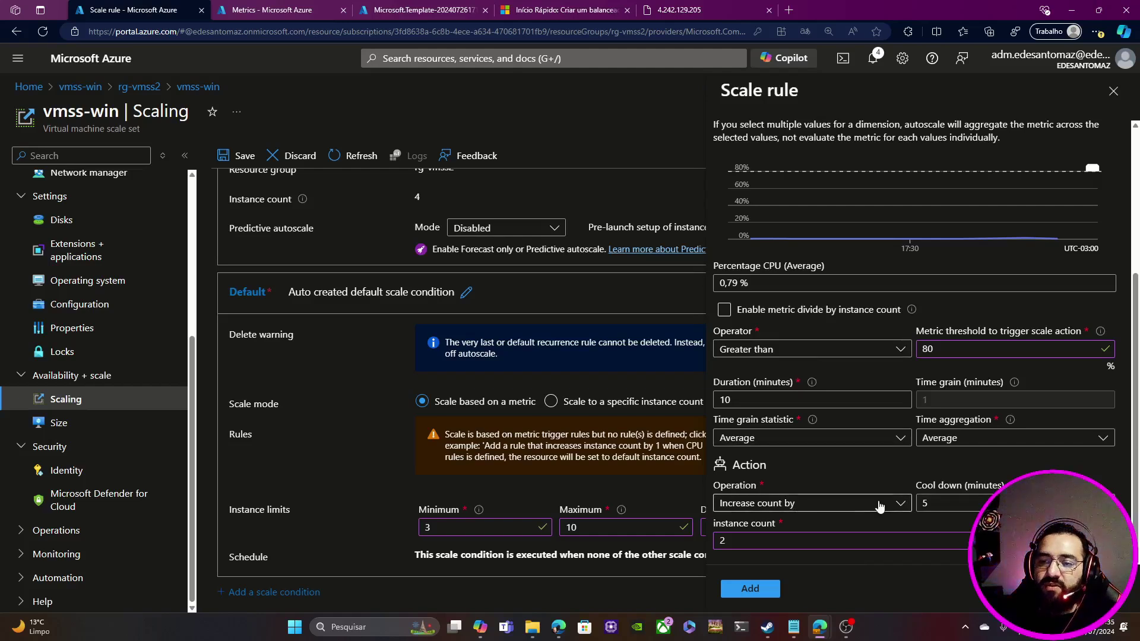
click(764, 596)
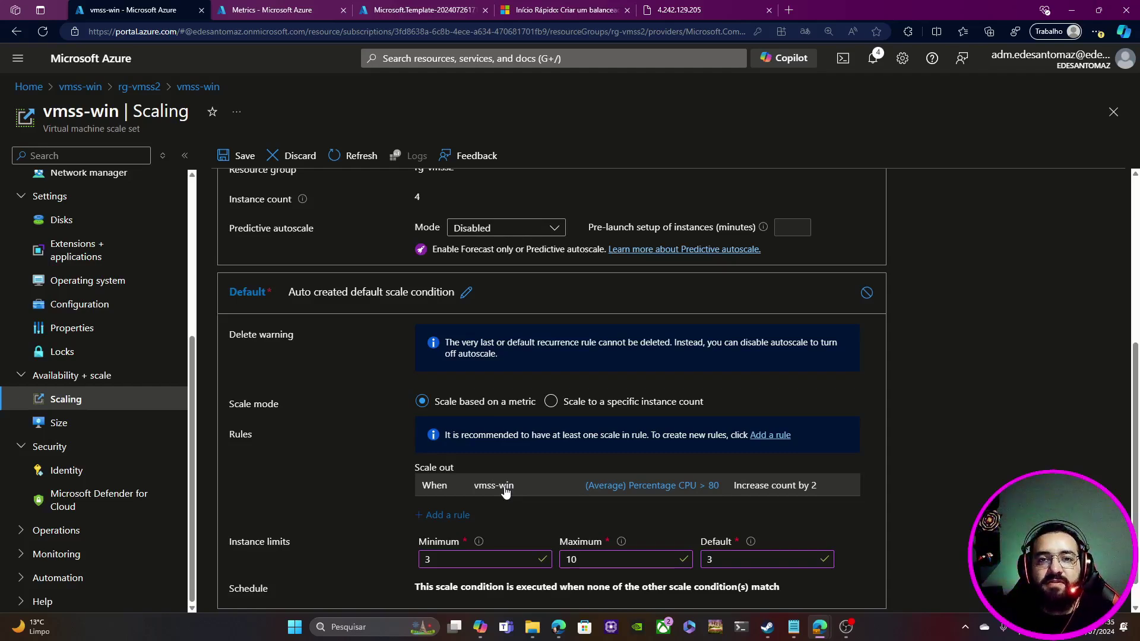
Step: Start a second scale rule on Percentage CPU with the operator Less than and a metric threshold of 1%
click(452, 517)
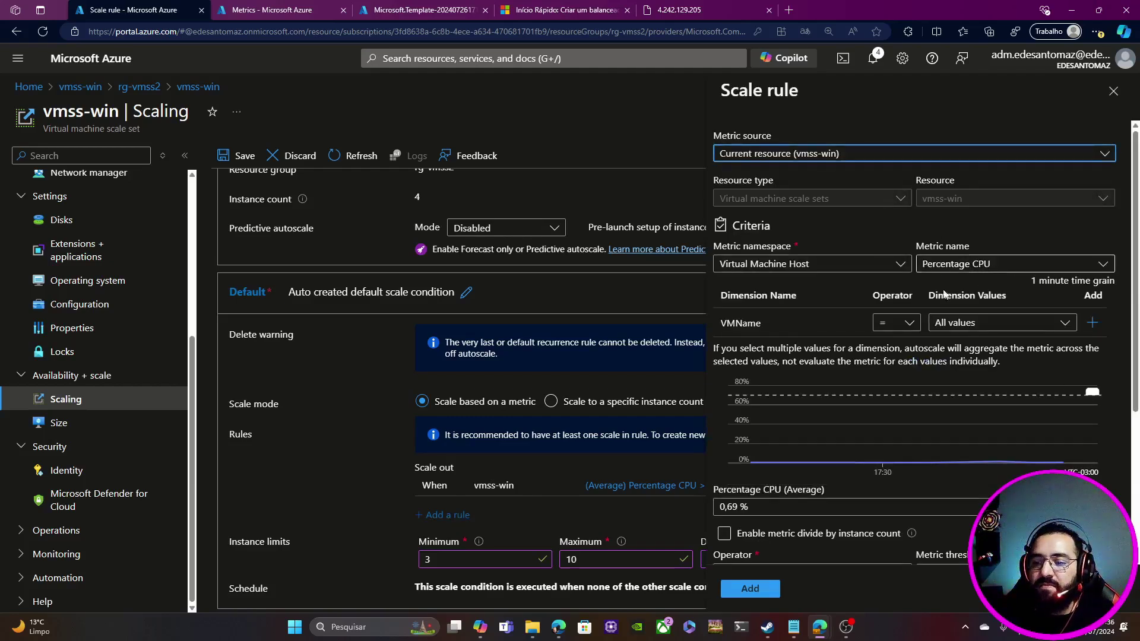
scroll(891, 333, down, 4)
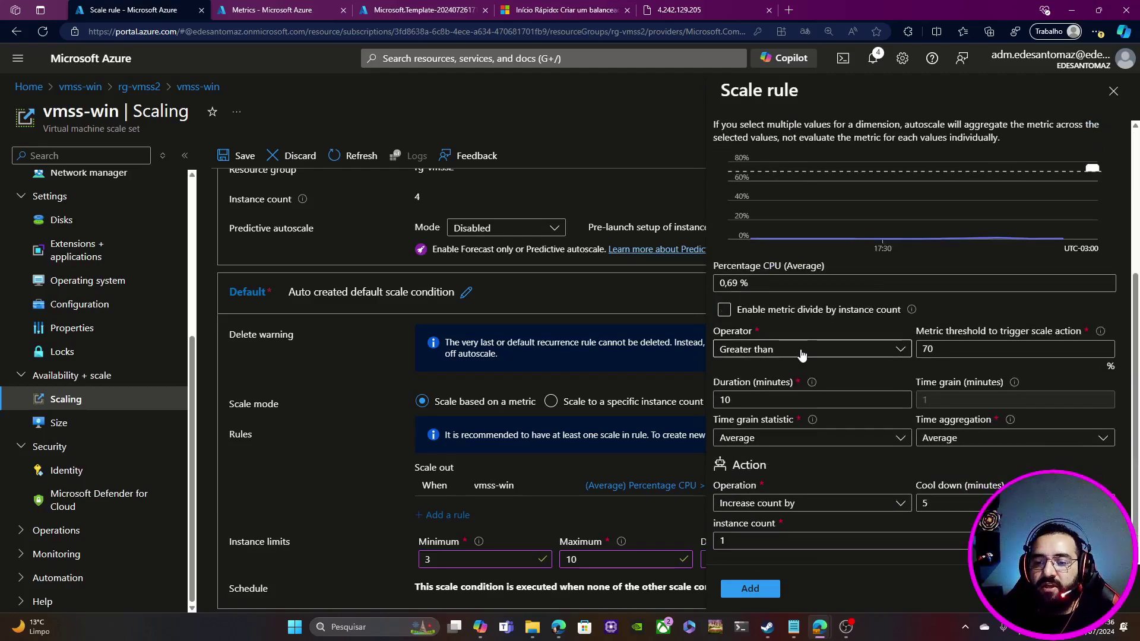
click(802, 355)
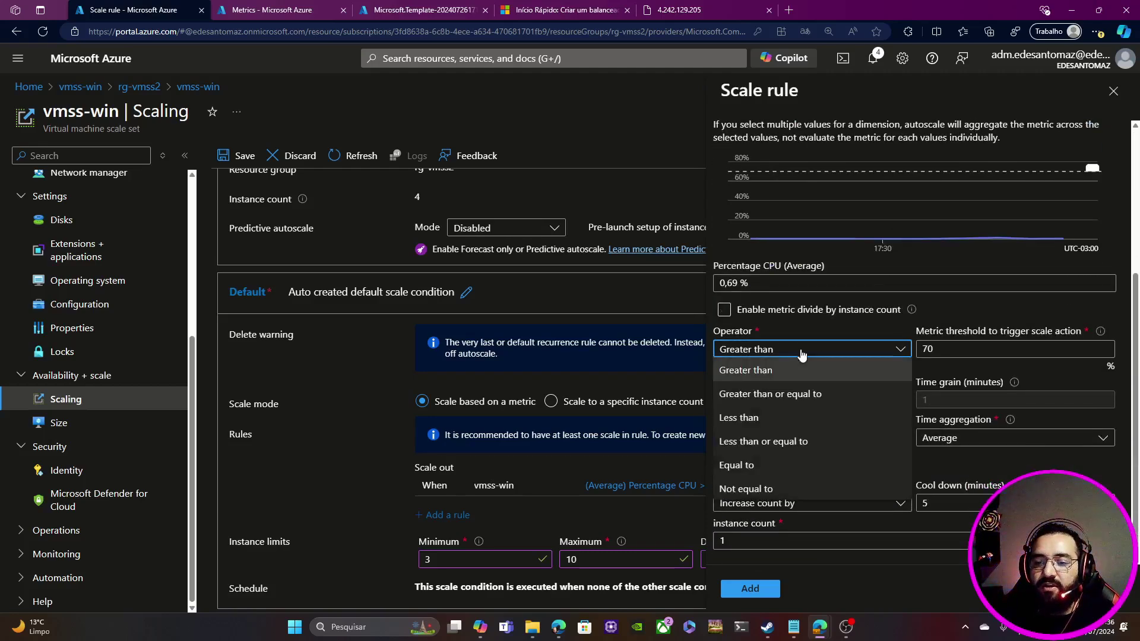
click(765, 423)
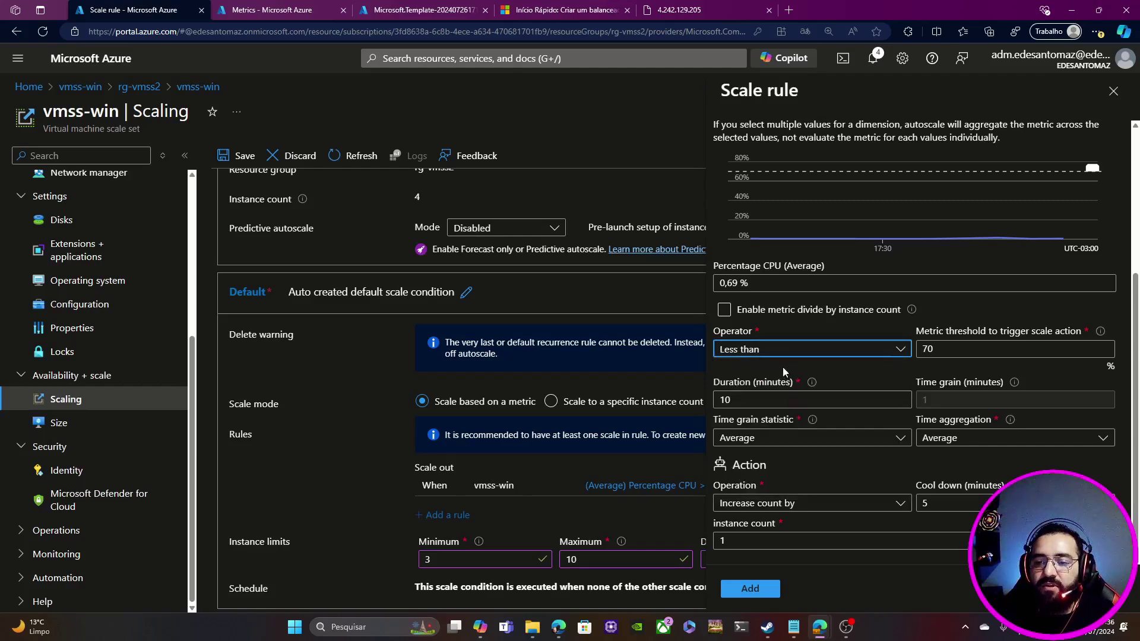
click(926, 349)
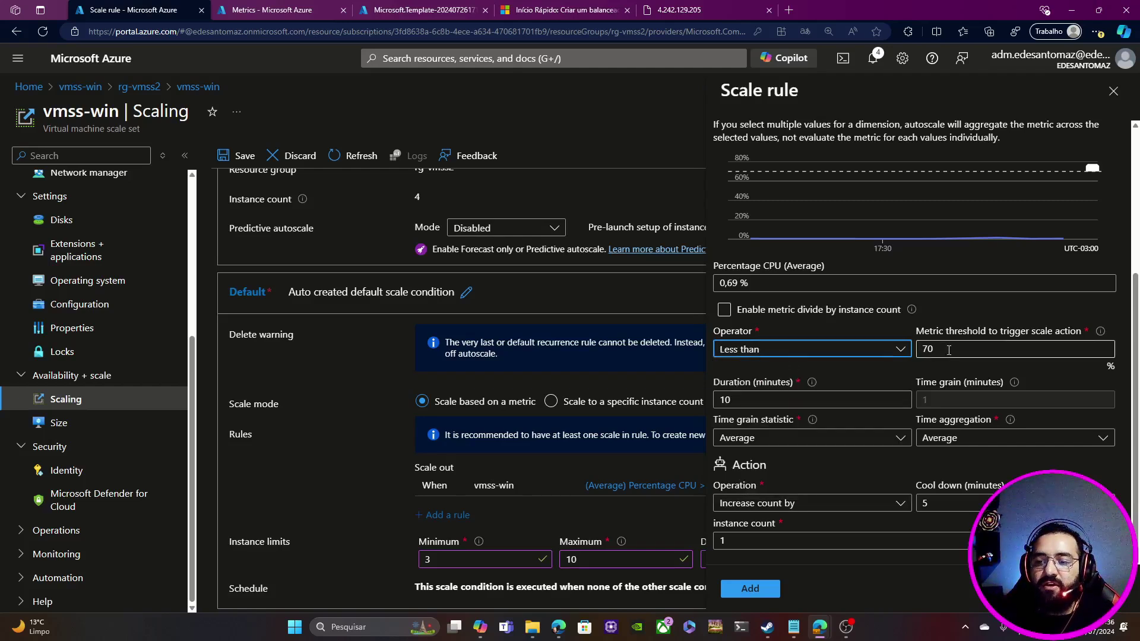
double_click(925, 349)
text(1)
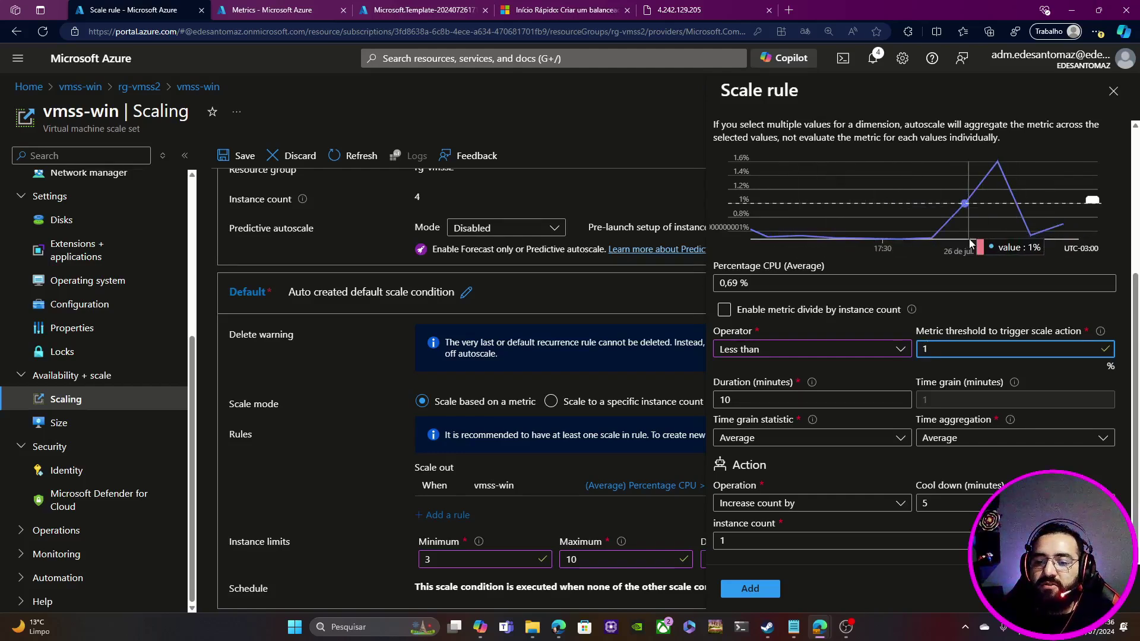
Step: Set the second rule's operation to Decrease count by, with an instance count of 1
click(884, 505)
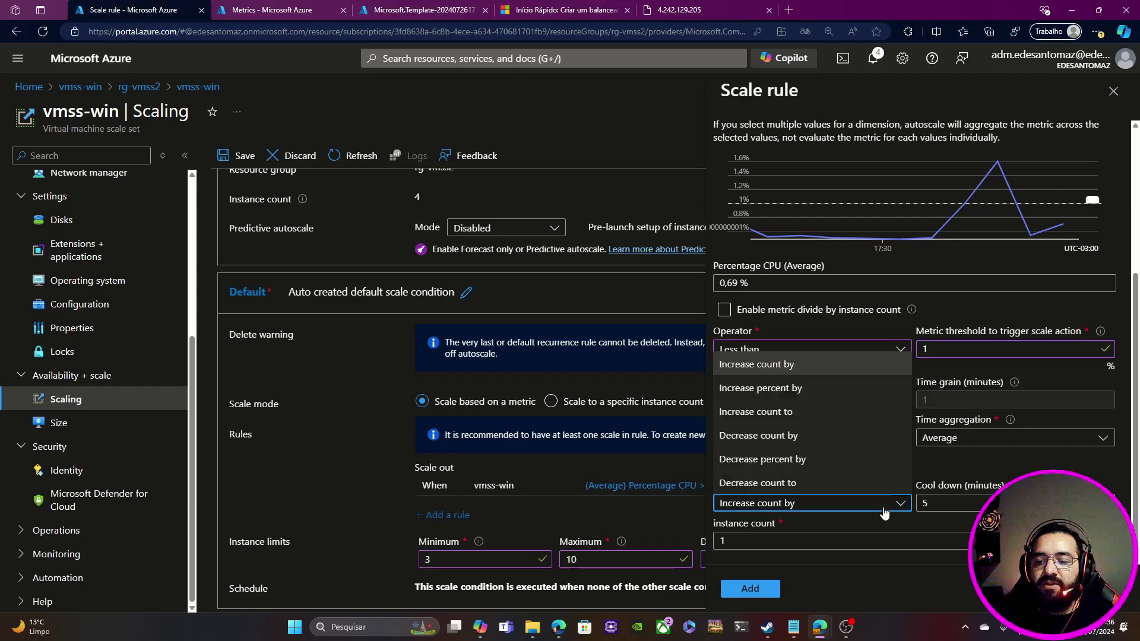
click(771, 437)
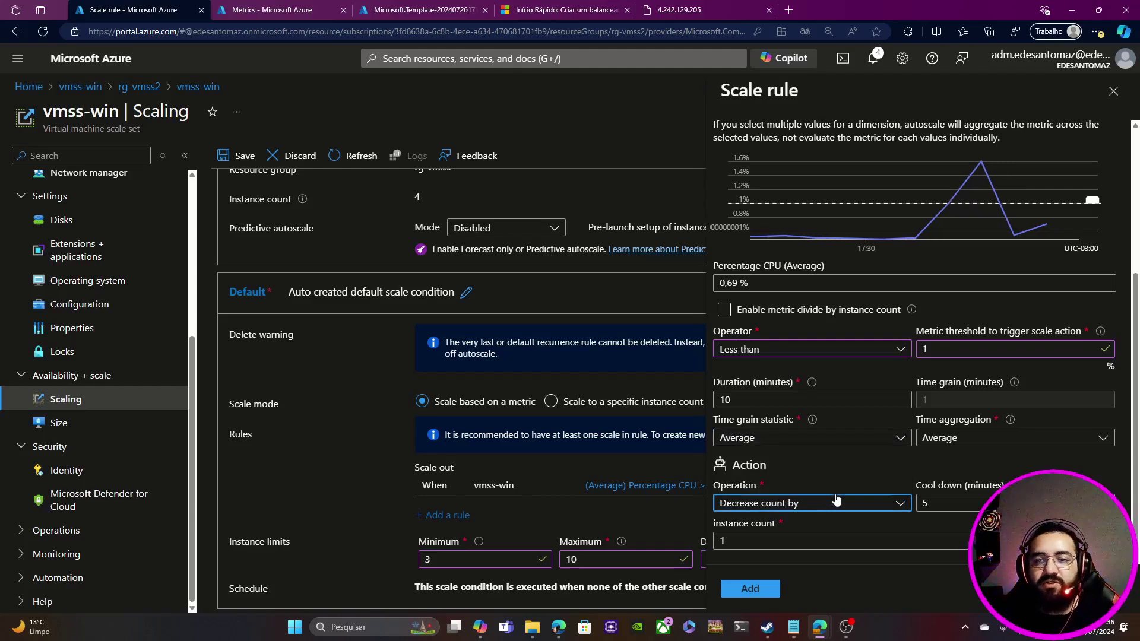
double_click(747, 537)
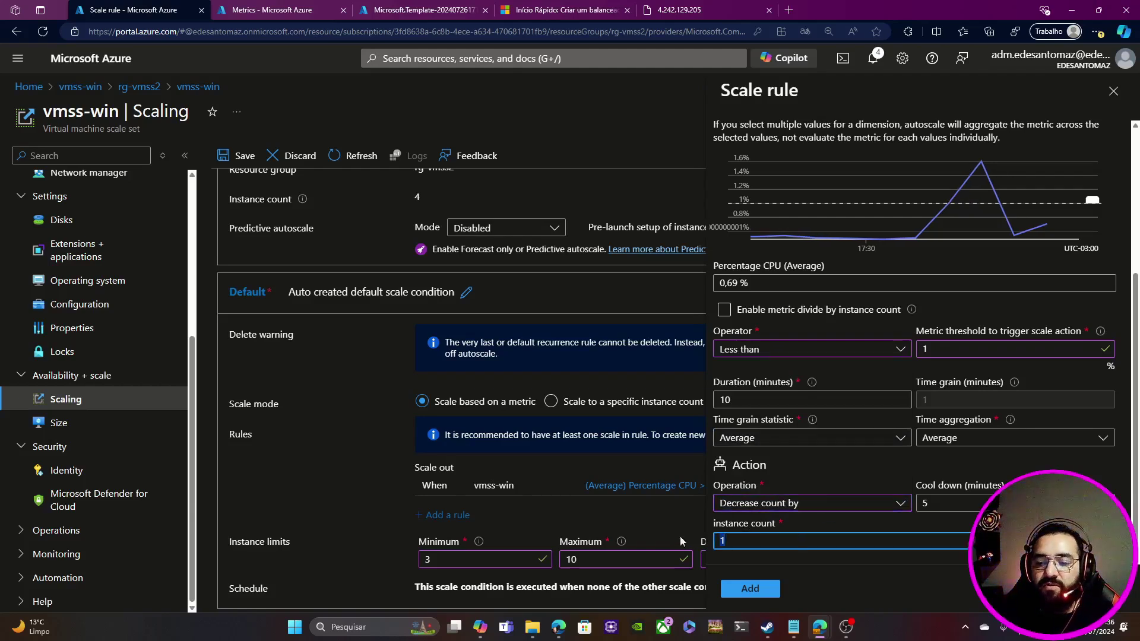
text(5)
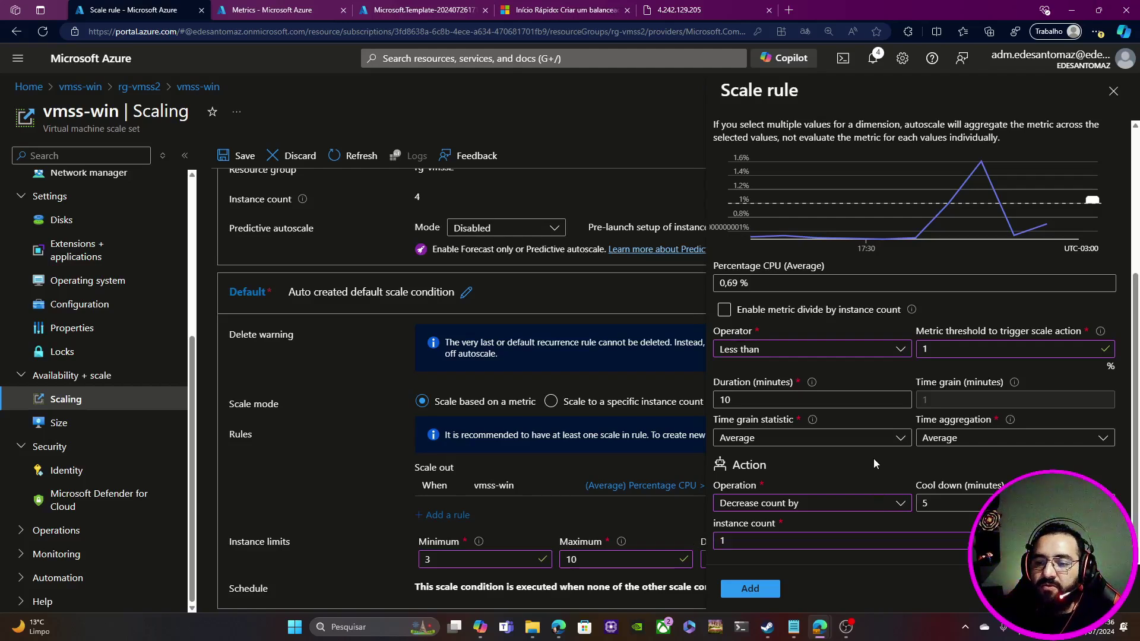
Step: Switch to the Excalidraw diagram to compare the Less than rule with the scale-in note beside the VMSS box
click(947, 347)
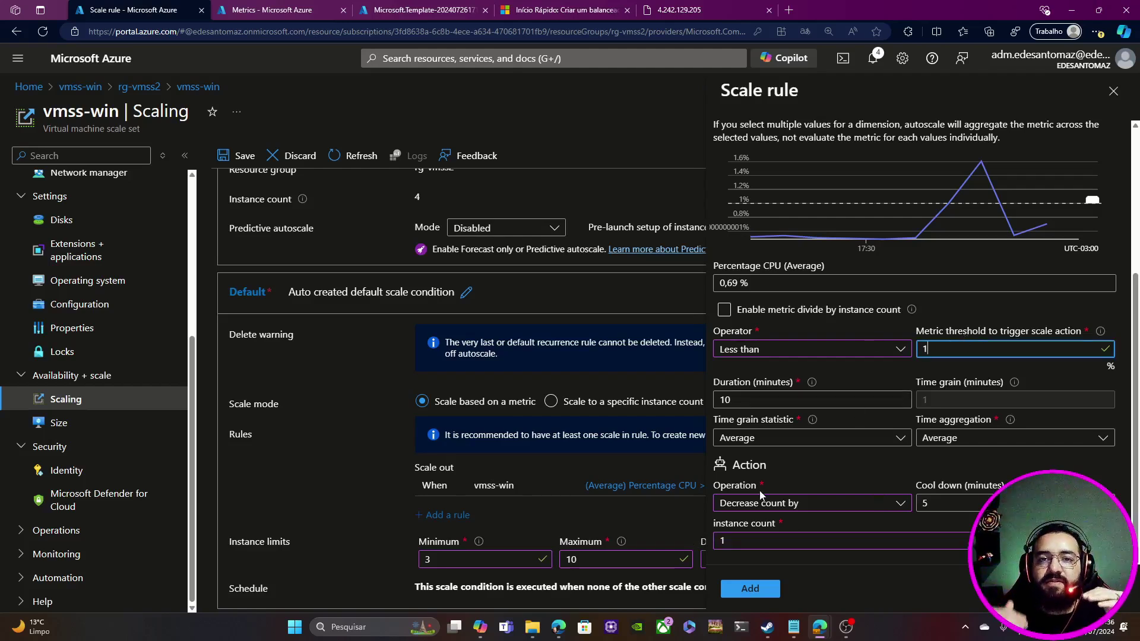
key(alt+Tab)
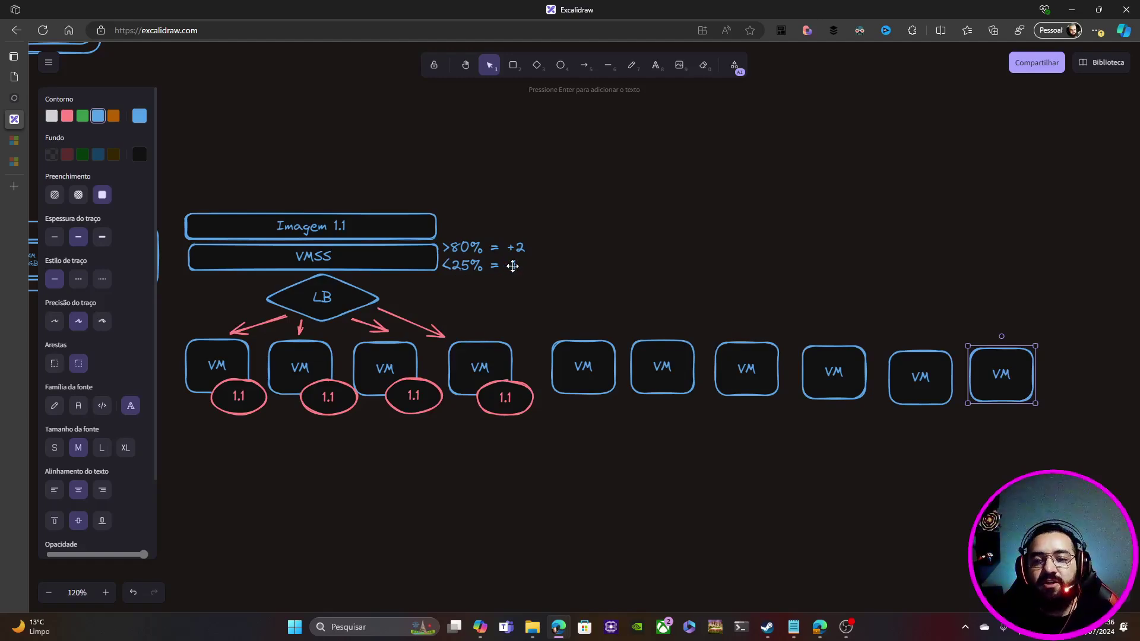
Step: Return to the Azure portal, set the Less than rule's metric threshold to 25%, and add the rule to the default scale condition
key(alt+Tab)
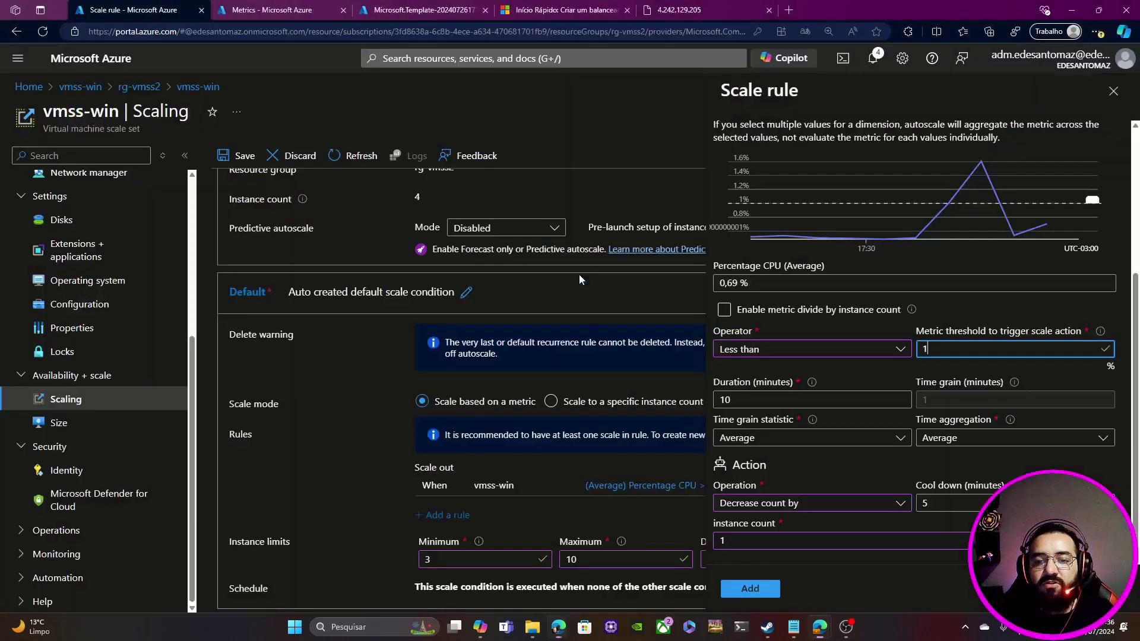
double_click(925, 349)
text(25)
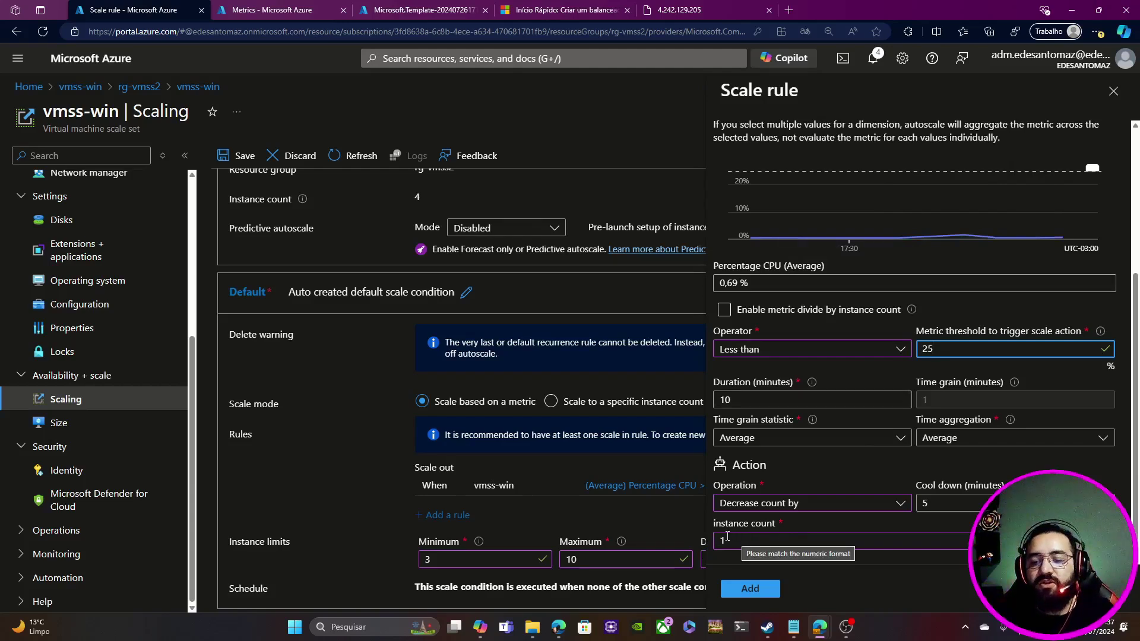
click(759, 592)
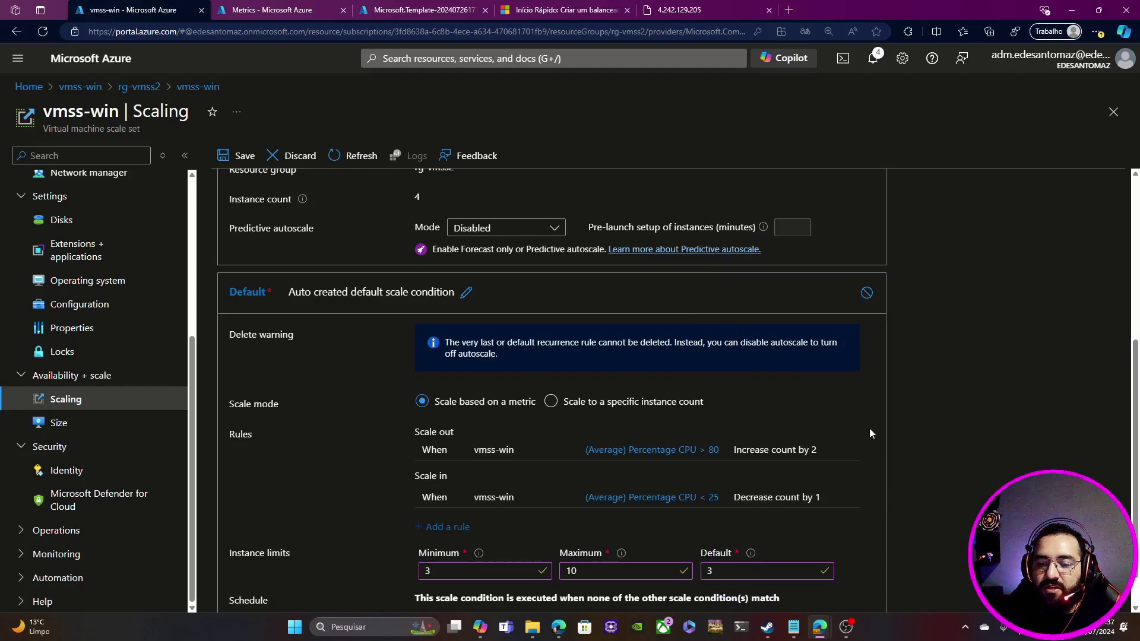
Step: Review the default scale condition's rules and instance limits against the scale set's current instance count
scroll(815, 428, down, 1)
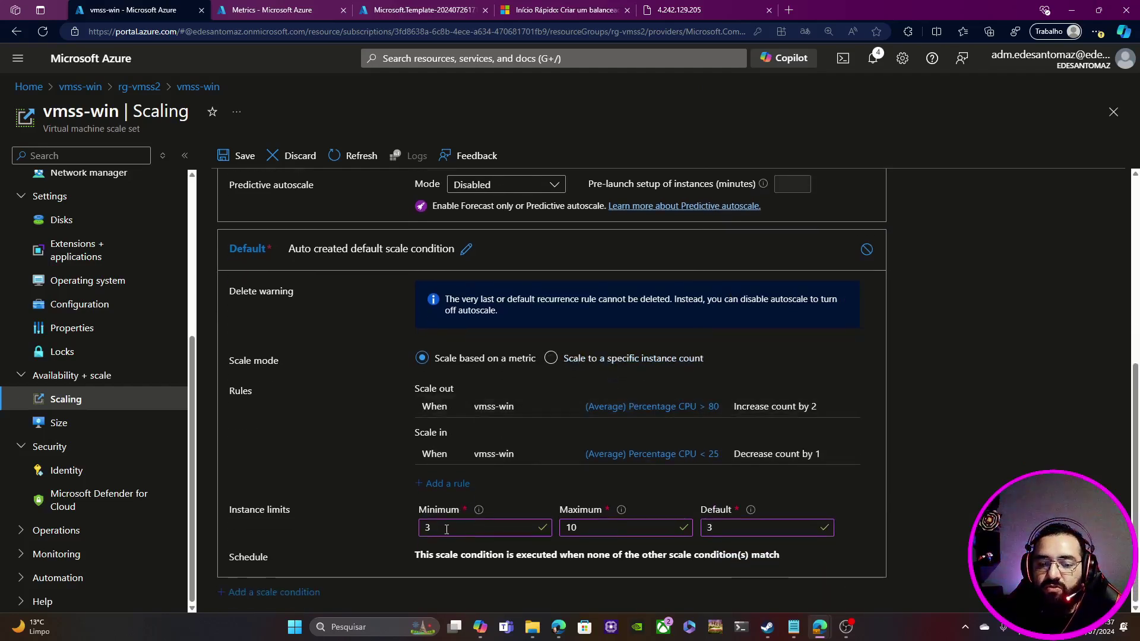
drag(446, 530, 421, 531)
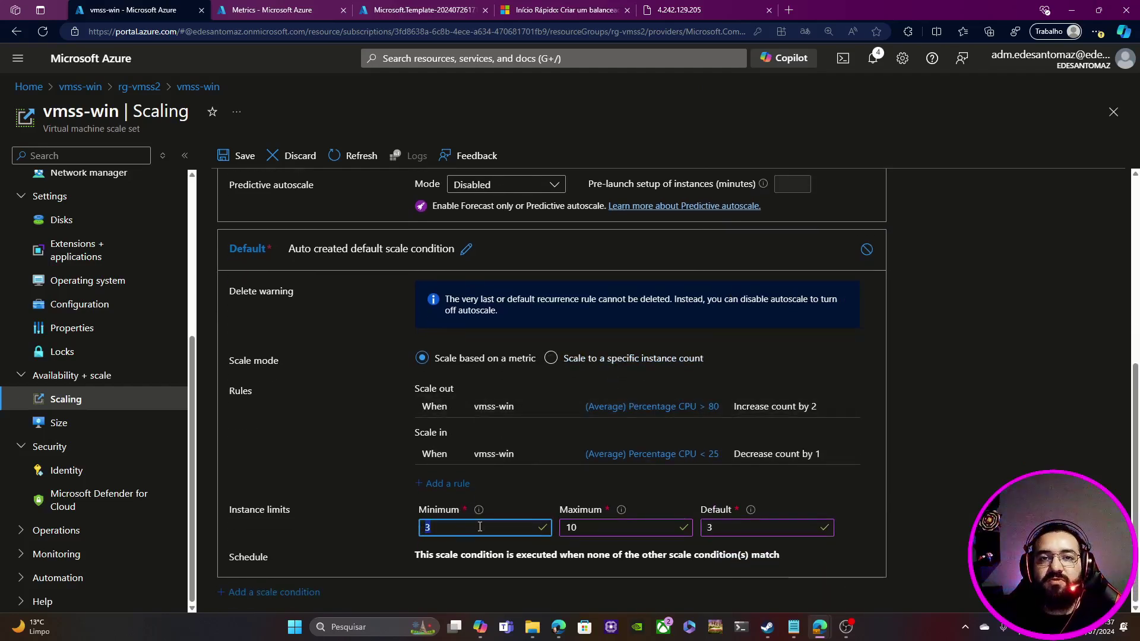
click(734, 524)
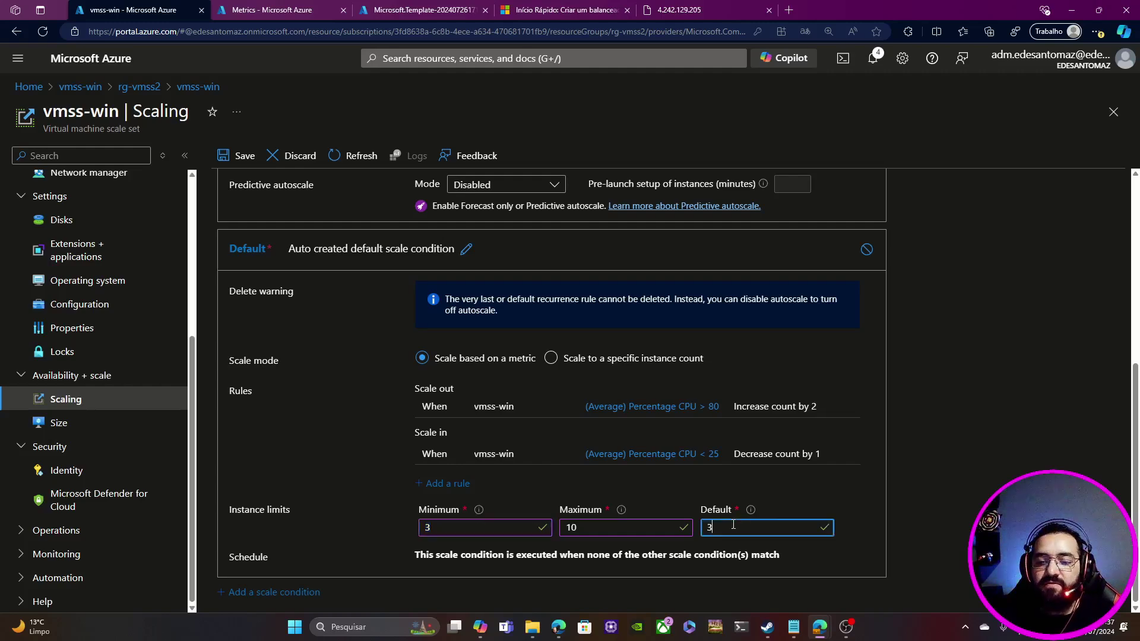
click(599, 526)
scroll(513, 414, up, 6)
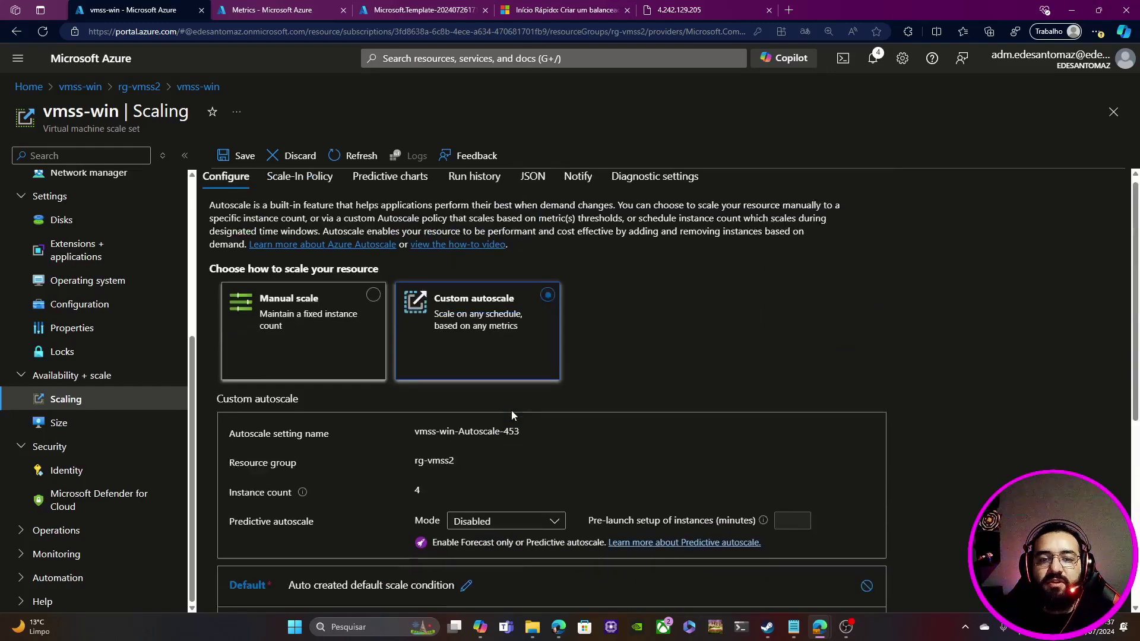
scroll(514, 414, up, 1)
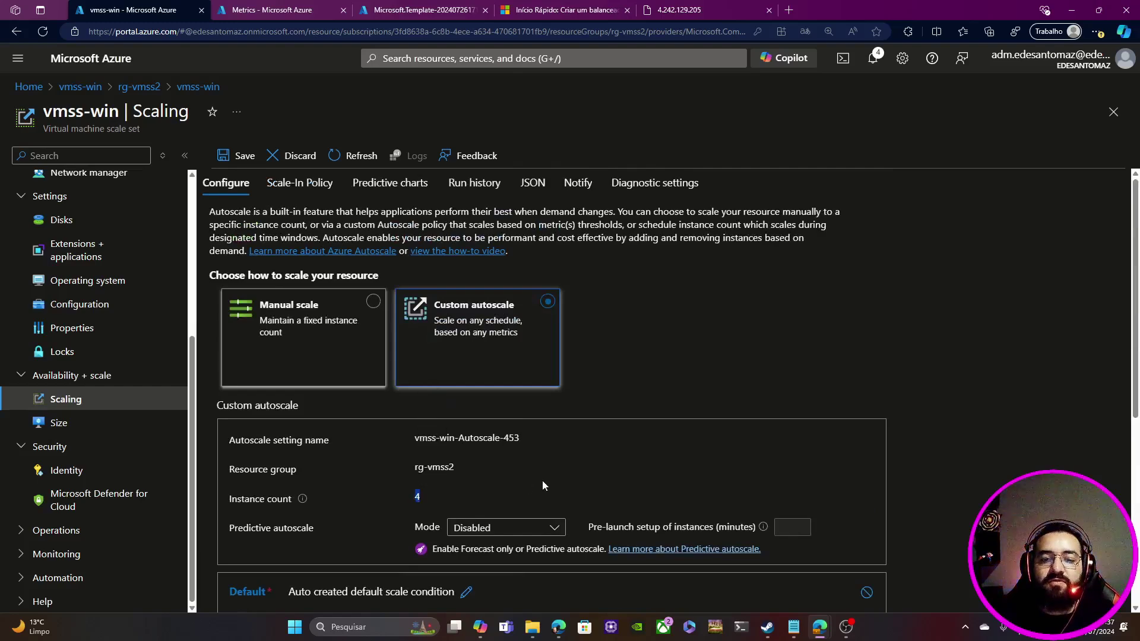
scroll(543, 480, down, 5)
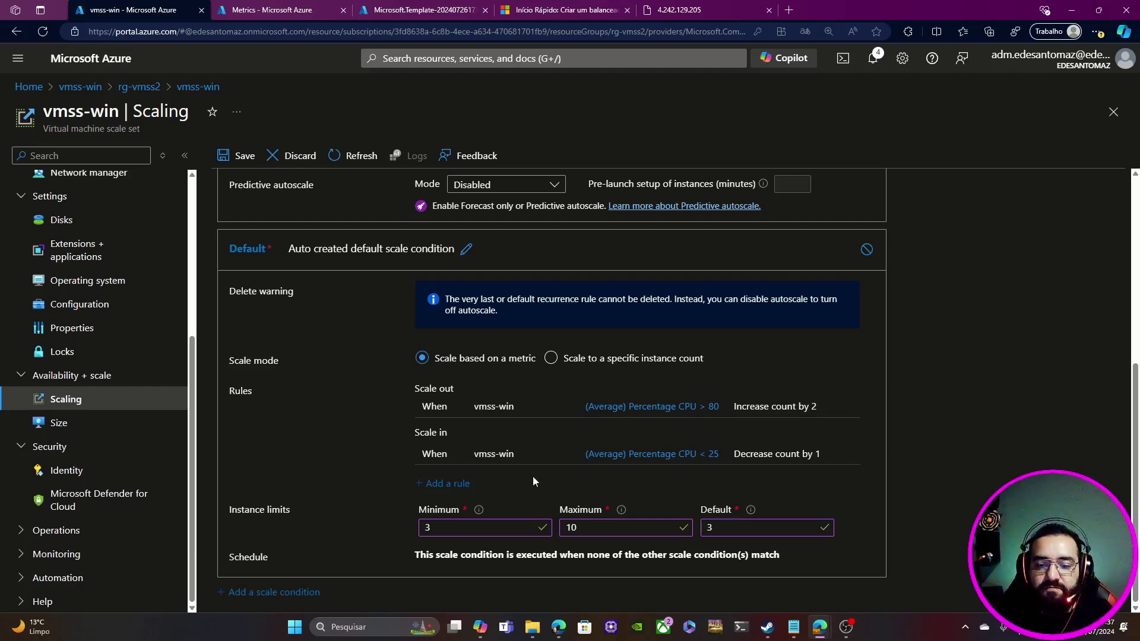
Step: Set both the minimum and default instance limits to 2 and save the vmss-win autoscale configuration
click(424, 528)
key(Delete)
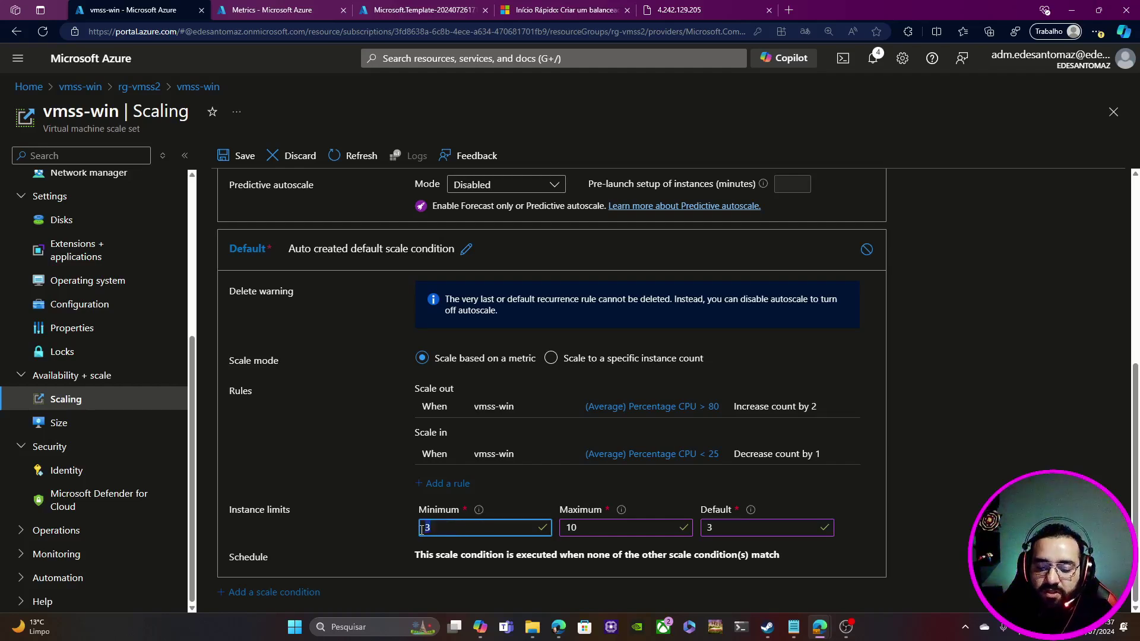
text(2)
key(Tab)
key(Tab)
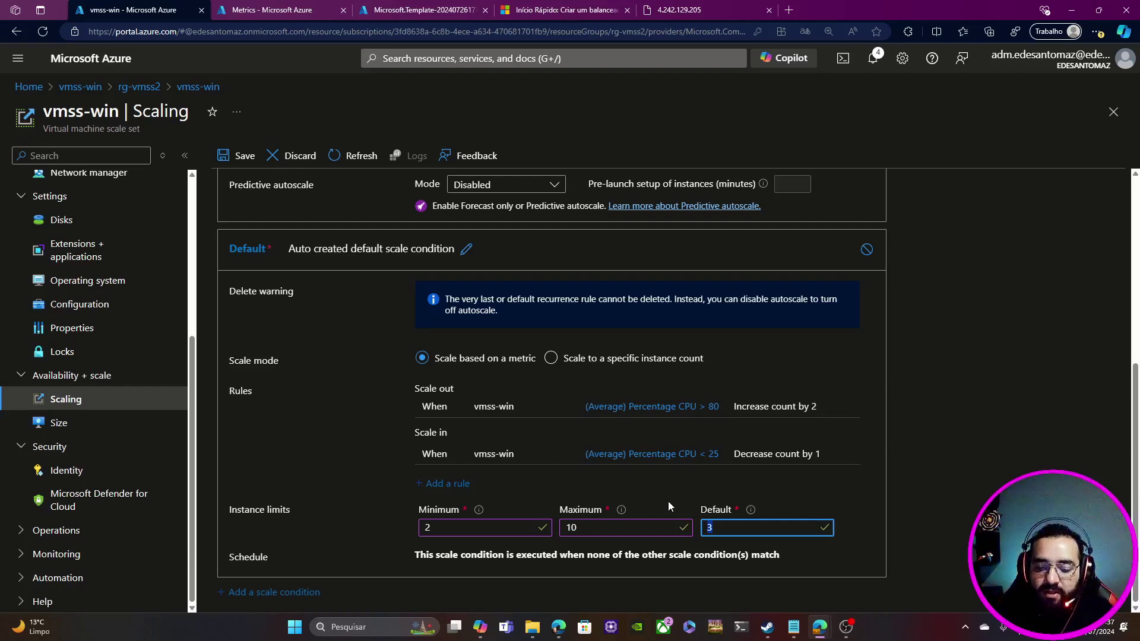
text(2)
click(523, 470)
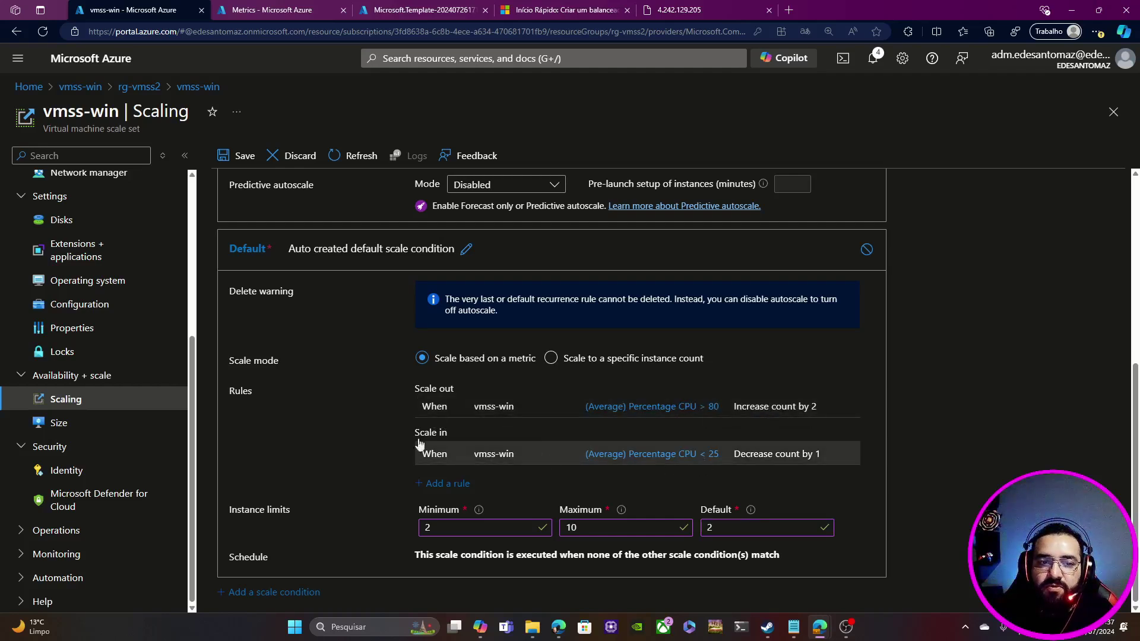
click(239, 157)
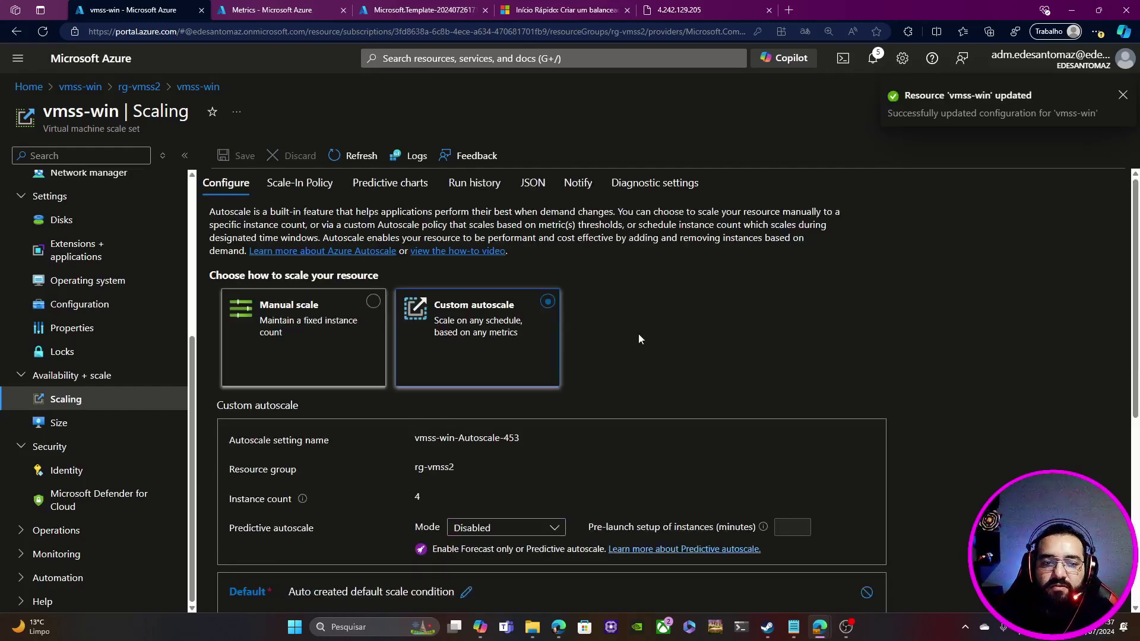
Step: Refresh the lb-win metrics and examine the frontend and backend availability and health probe charts
click(290, 12)
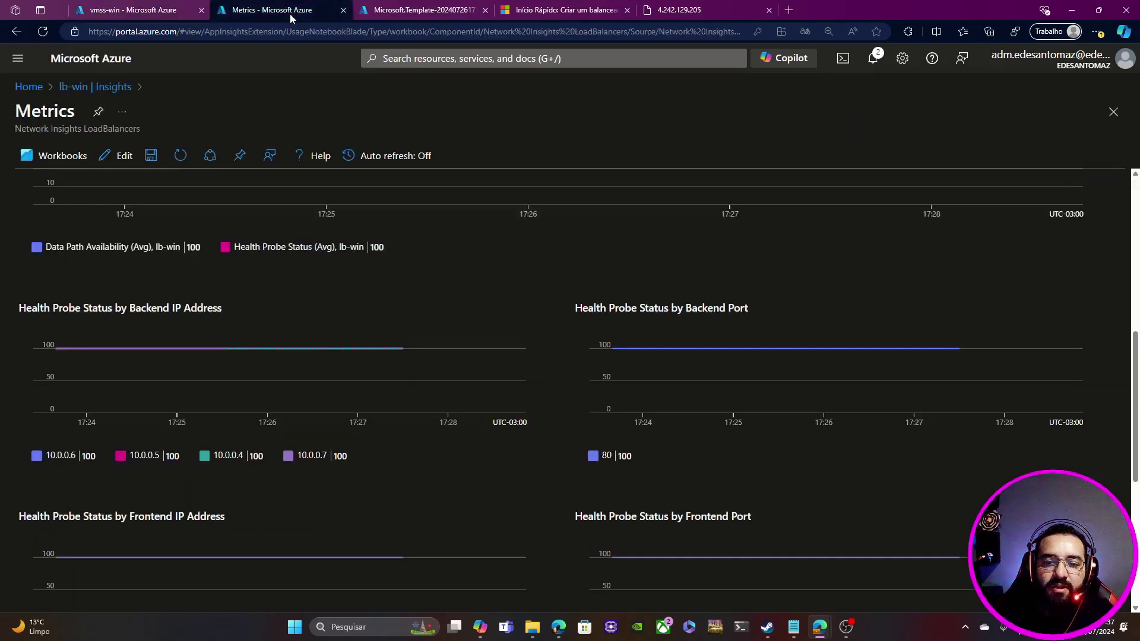
click(180, 155)
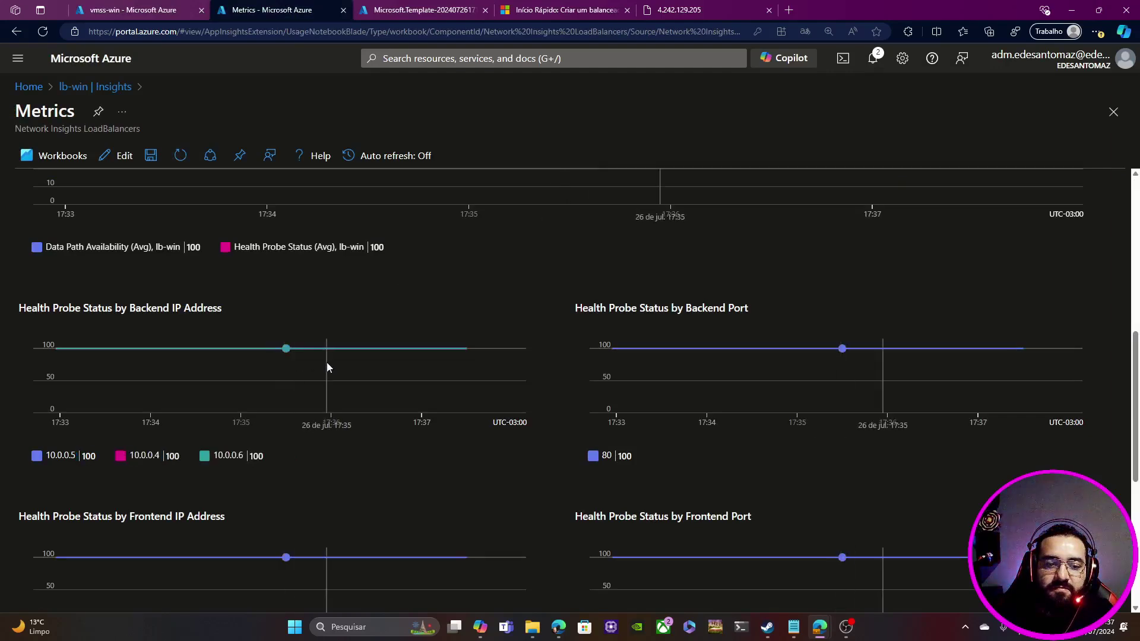
scroll(326, 364, up, 5)
scroll(345, 363, down, 5)
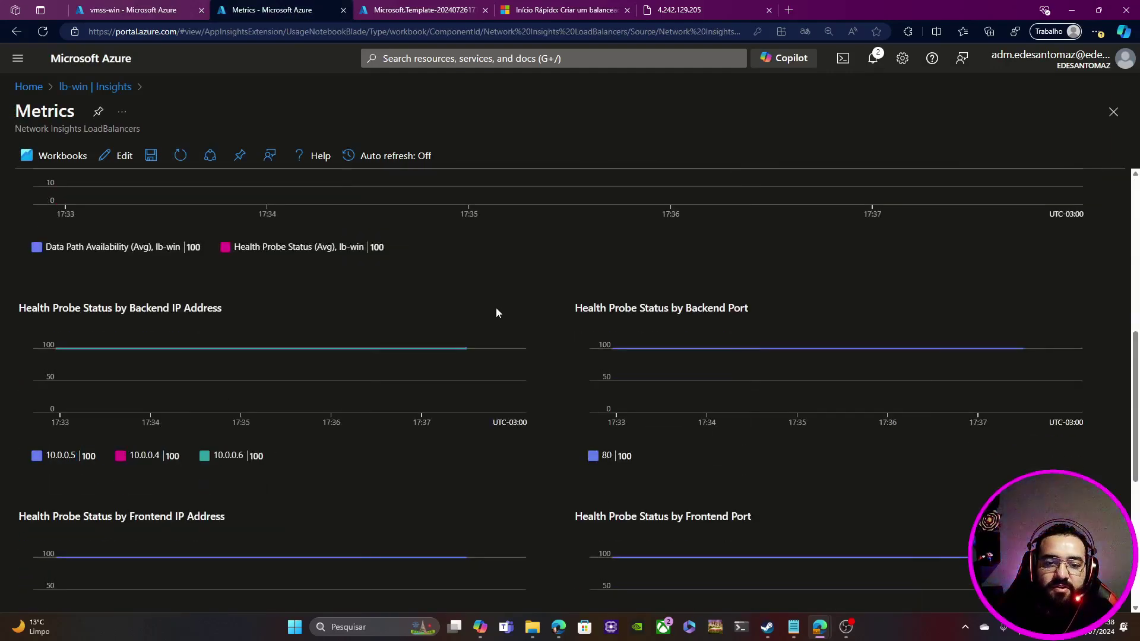
scroll(499, 314, up, 5)
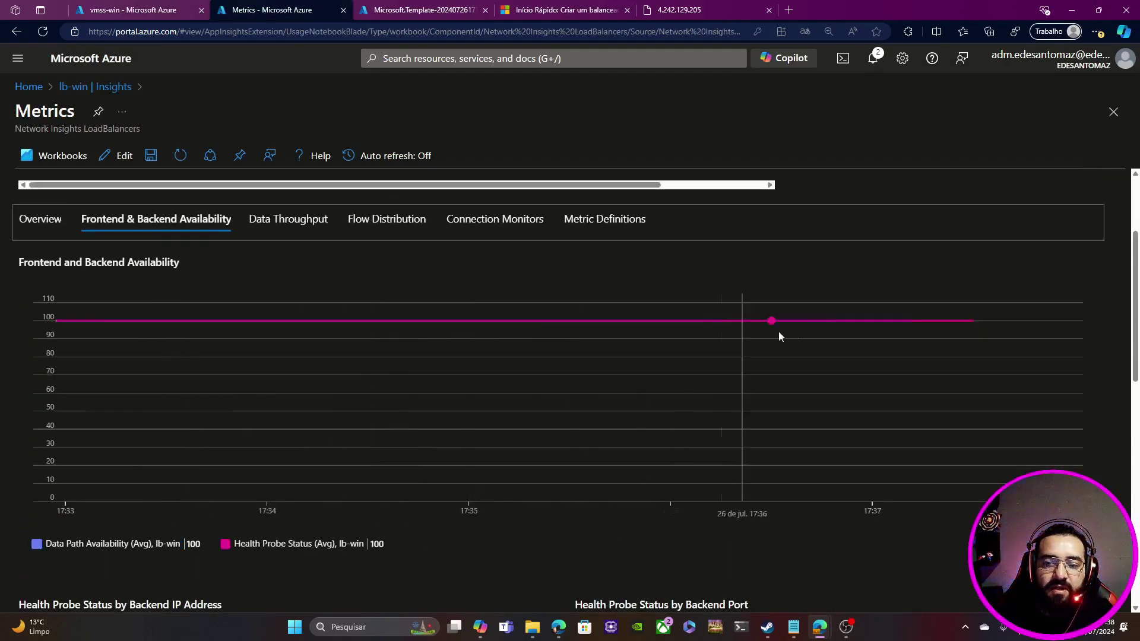
scroll(936, 324, down, 4)
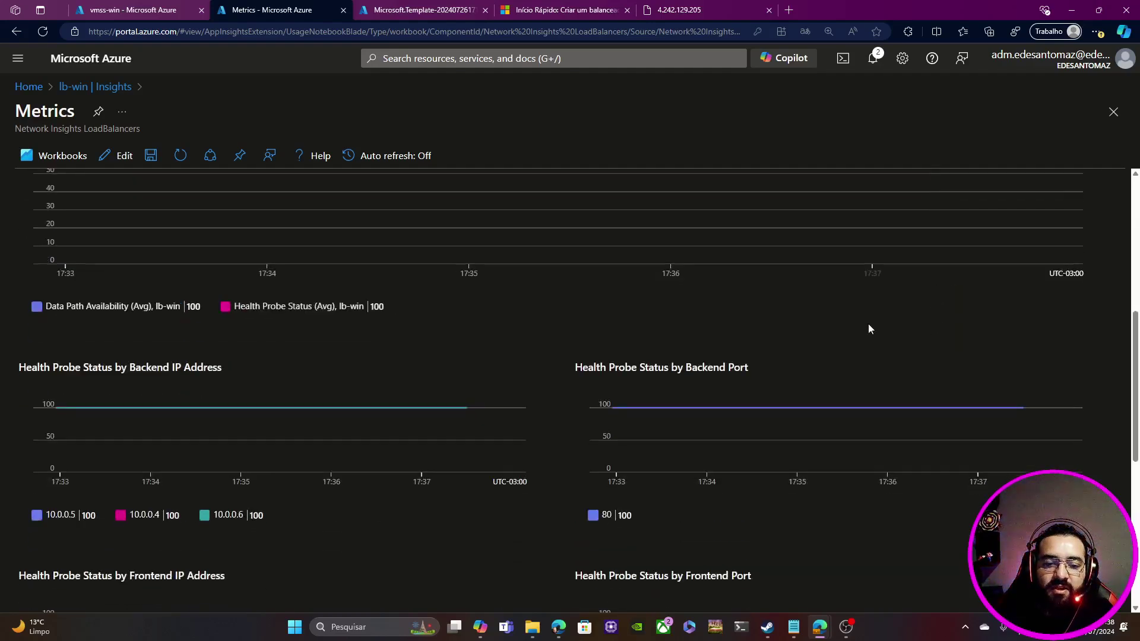
scroll(326, 424, down, 2)
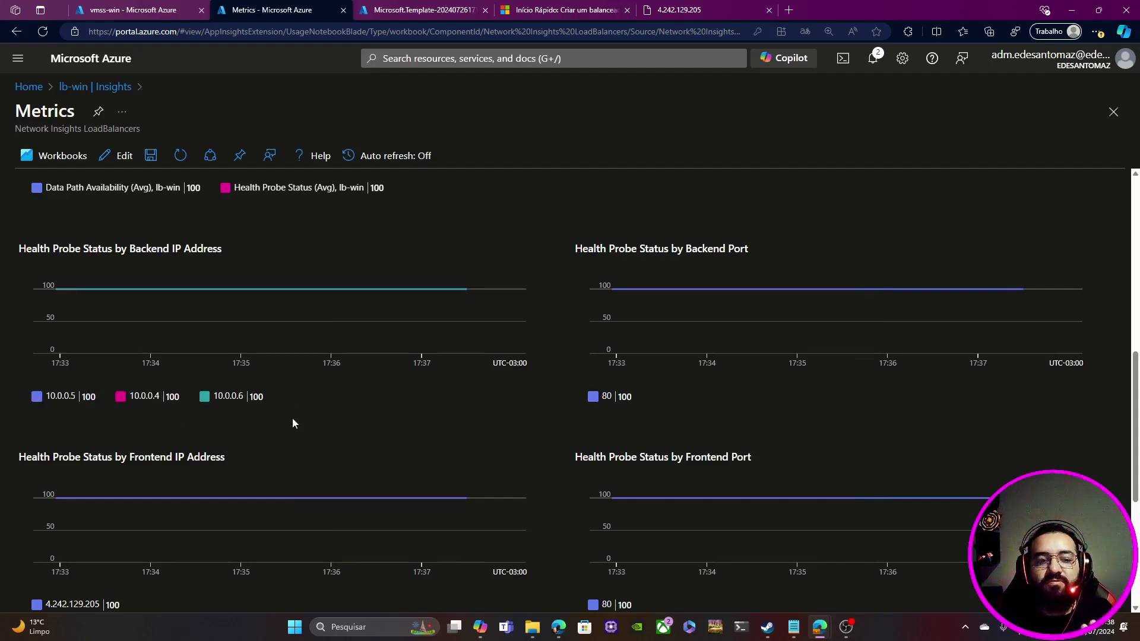
scroll(292, 423, down, 7)
scroll(303, 404, up, 7)
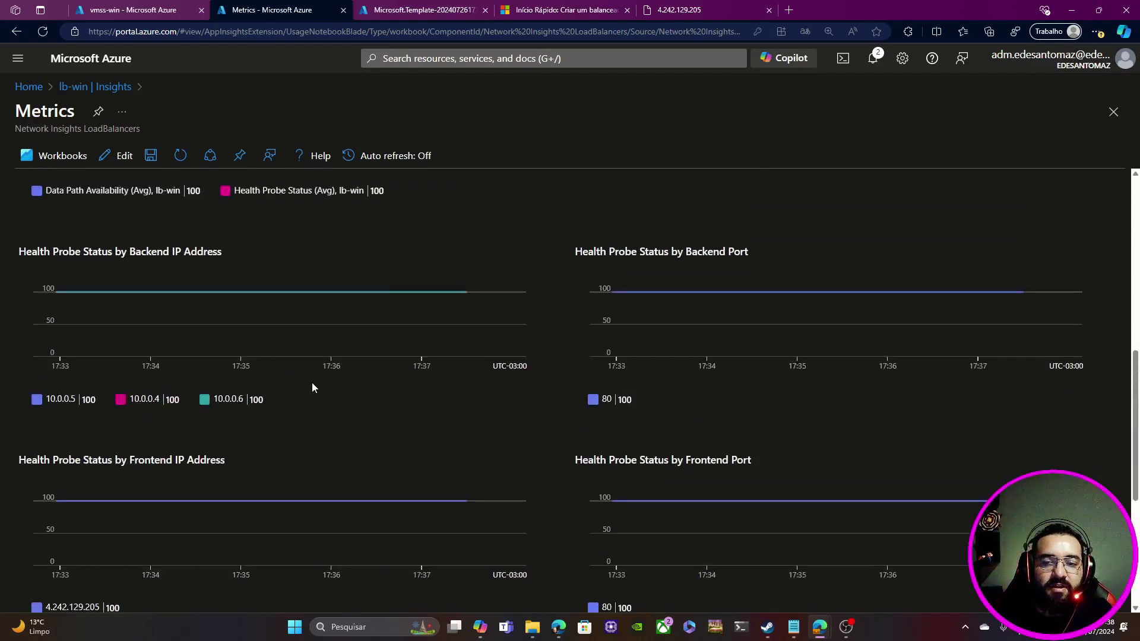
scroll(318, 400, up, 6)
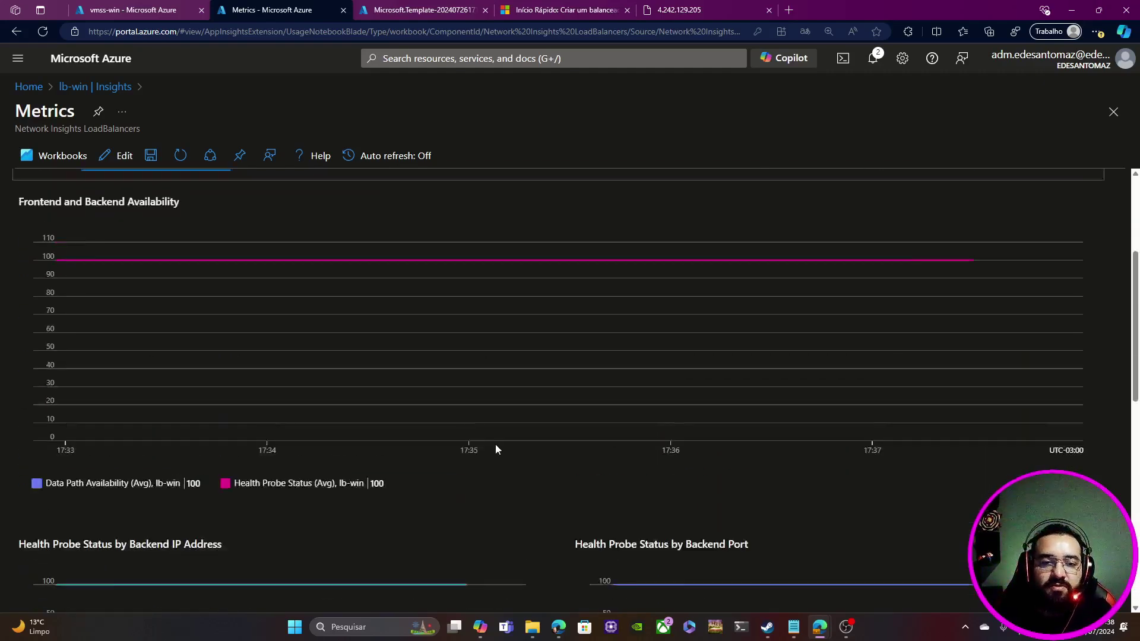
scroll(369, 424, up, 3)
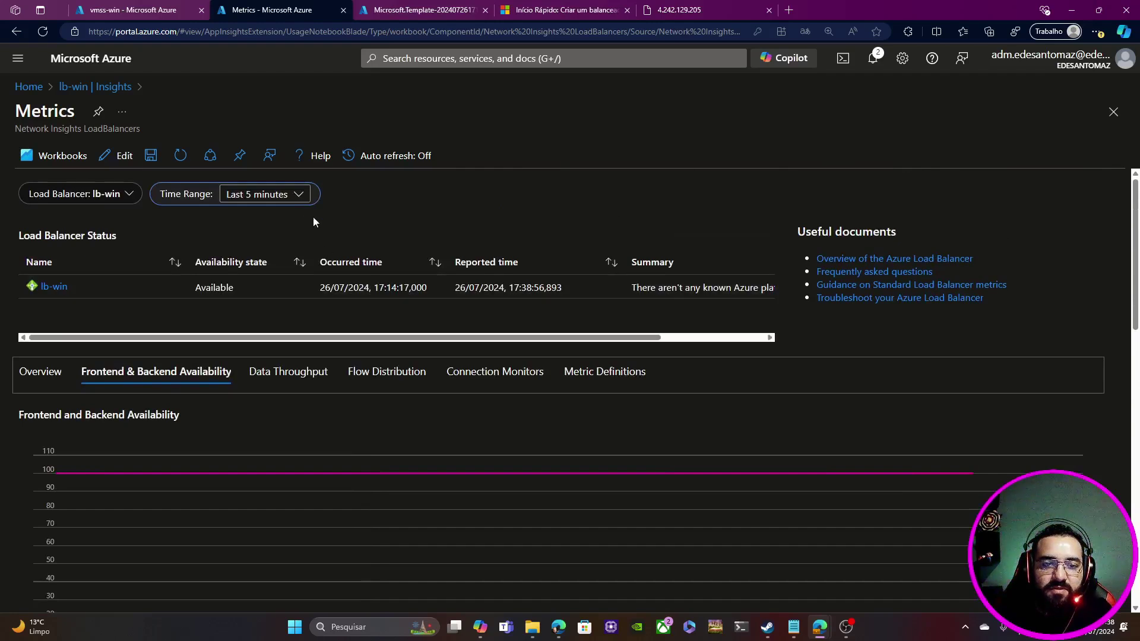
Step: Set the lb-win metrics time range to Last 15 minutes and examine the health probe status by backend IP address
click(298, 194)
click(267, 291)
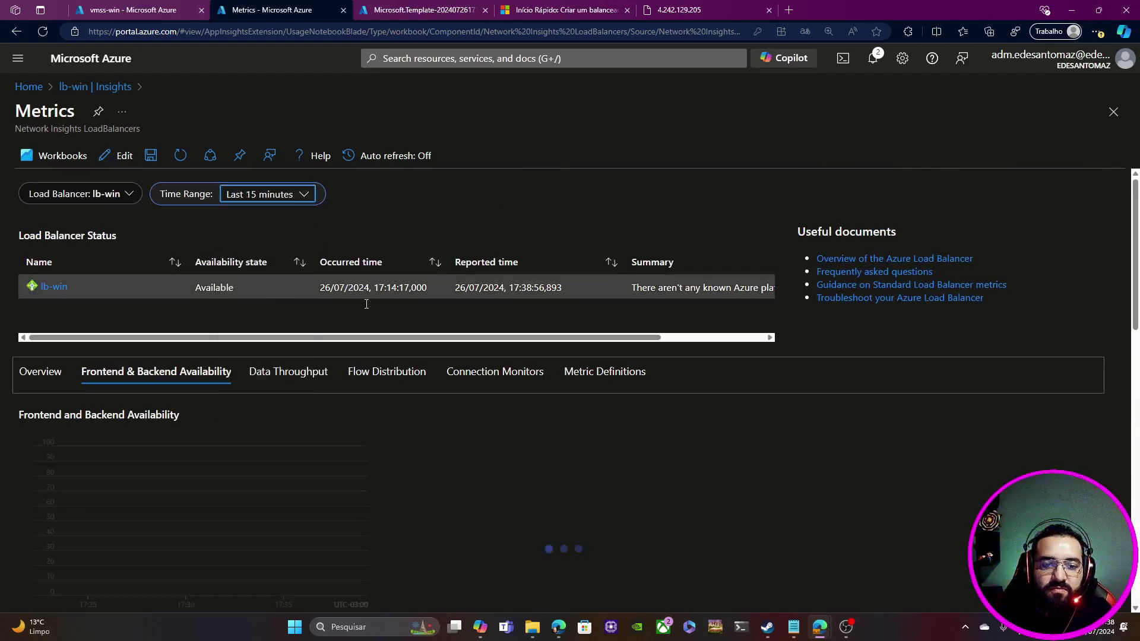
scroll(367, 304, down, 4)
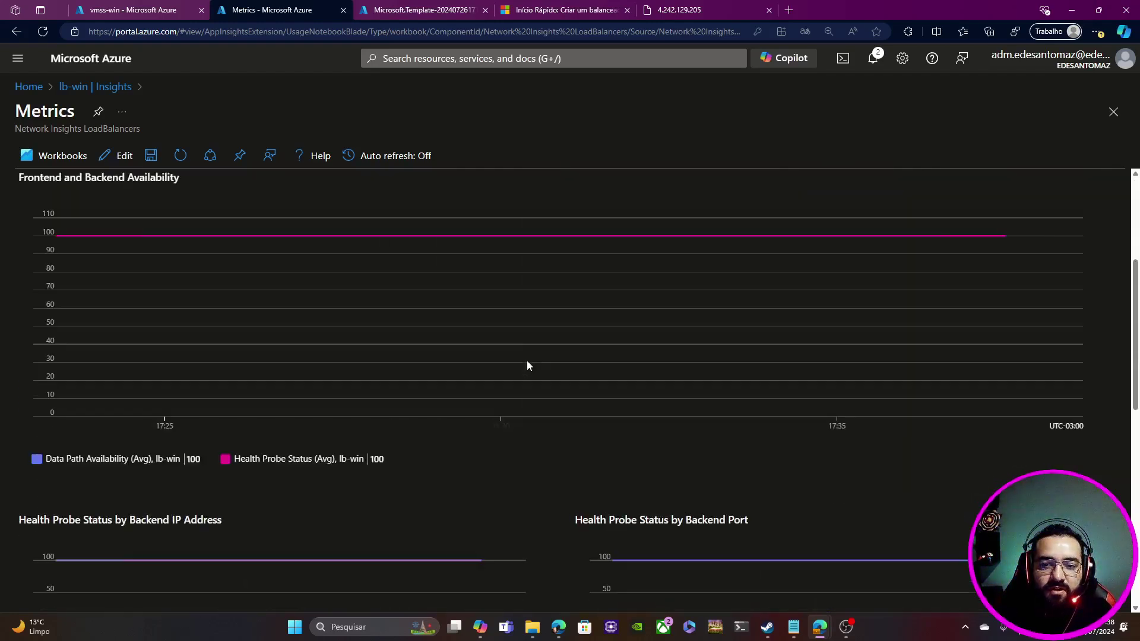
scroll(527, 365, down, 5)
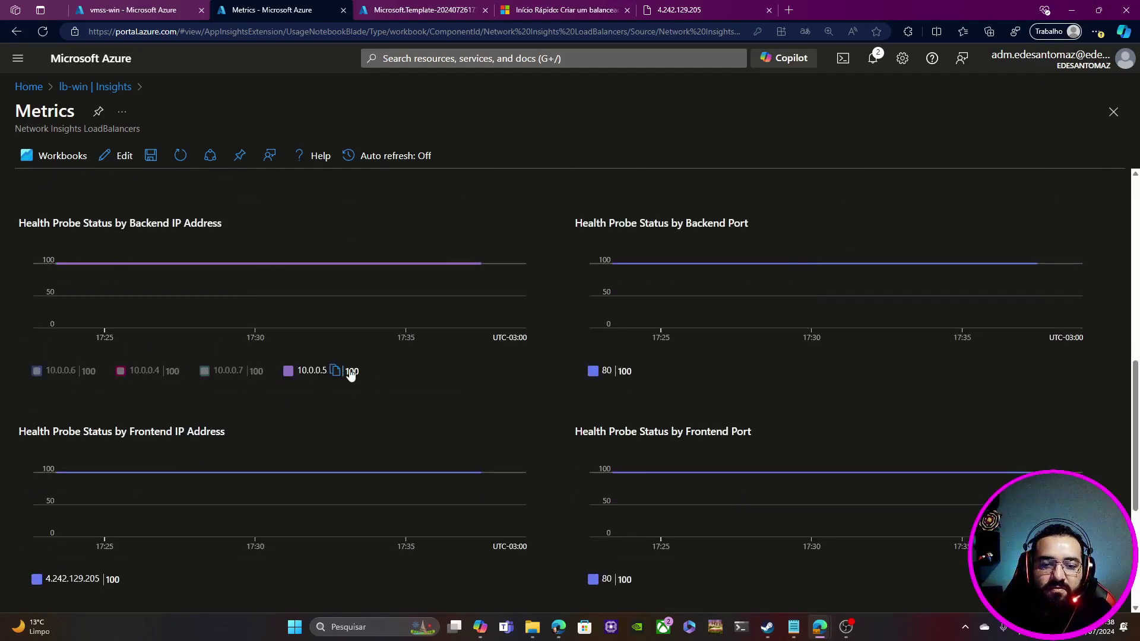
scroll(439, 410, up, 9)
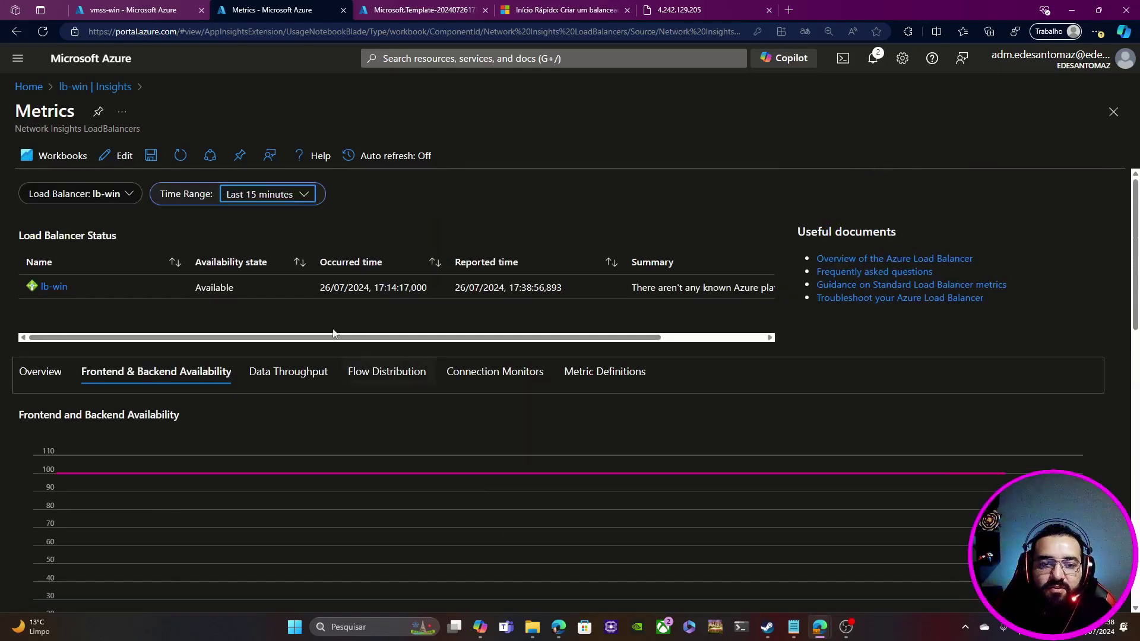
Step: Set the metrics time range to Last 5 minutes and compare the backend IP, backend port and availability charts
click(288, 196)
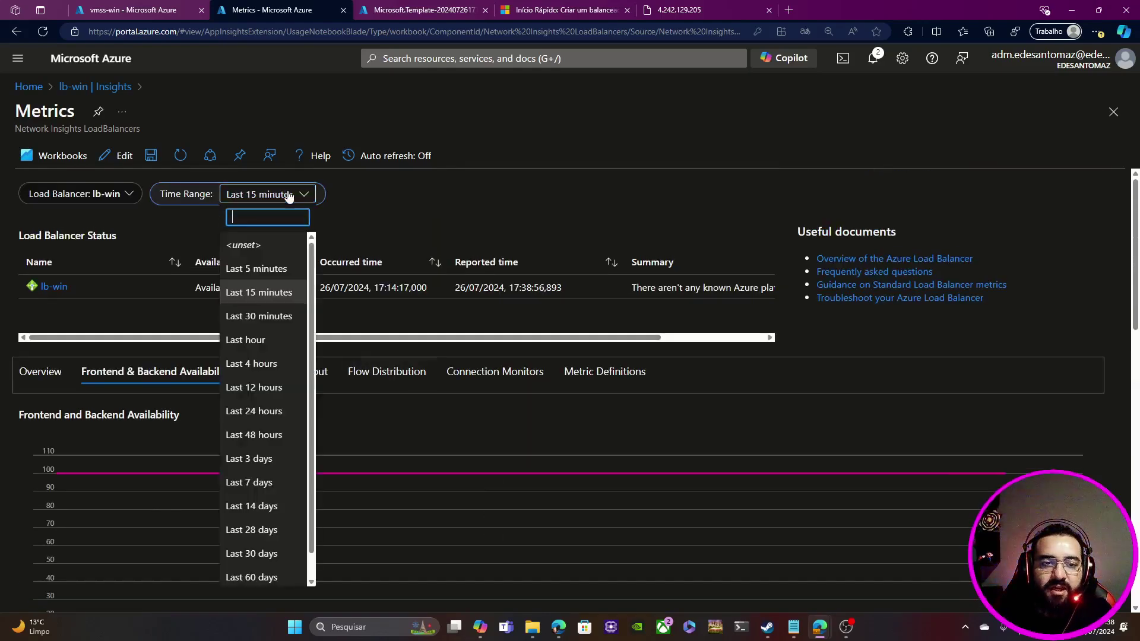
click(266, 272)
scroll(386, 355, down, 5)
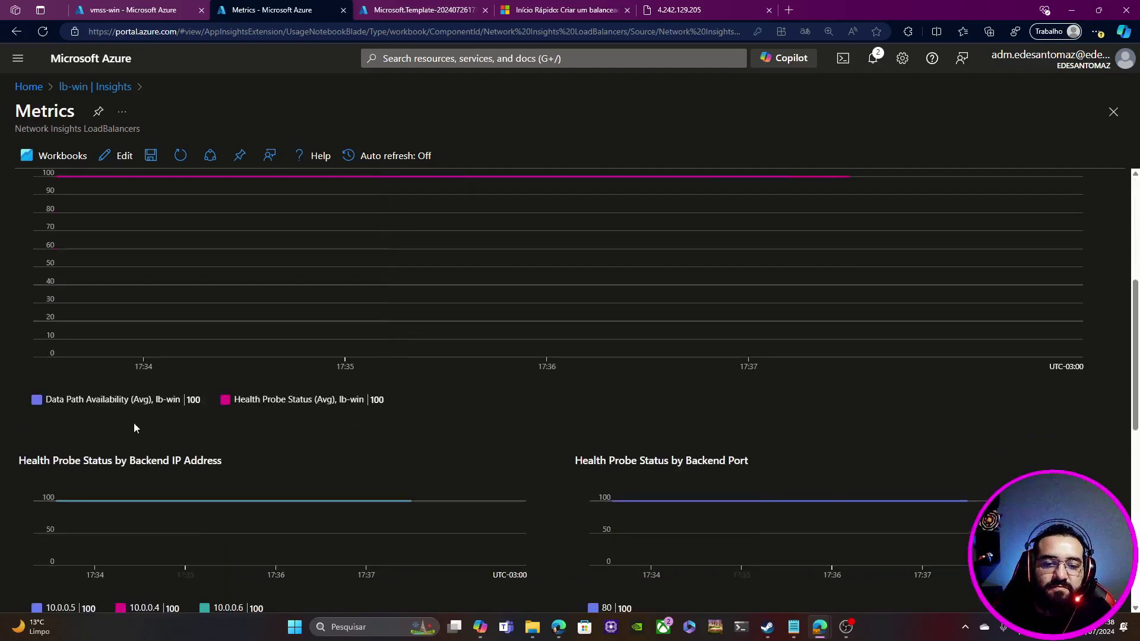
scroll(134, 428, down, 3)
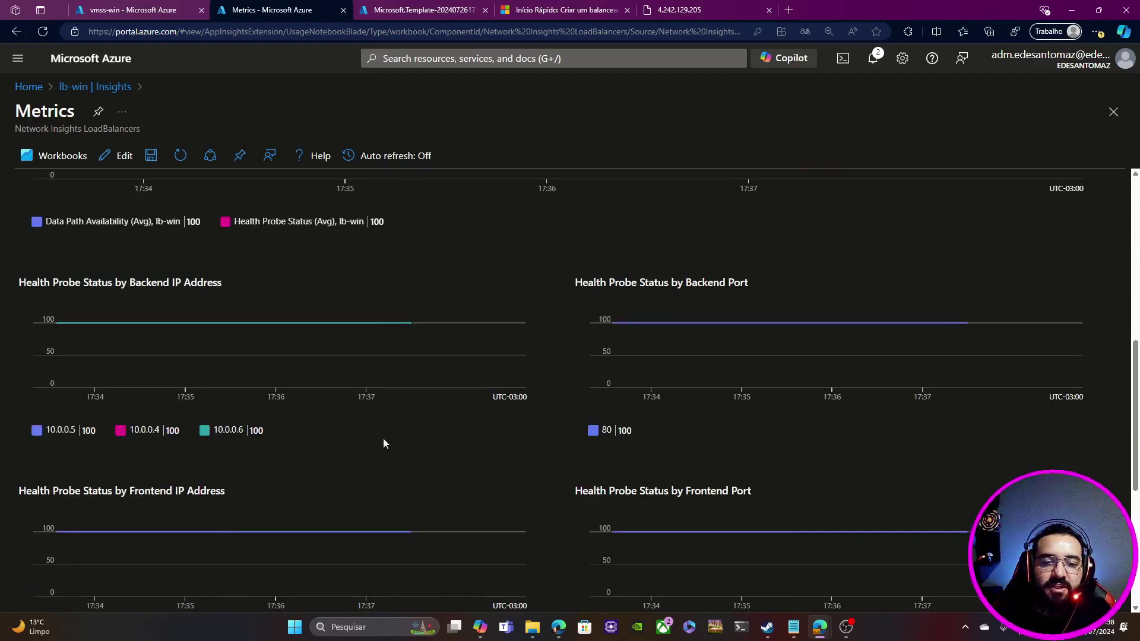
scroll(383, 443, up, 2)
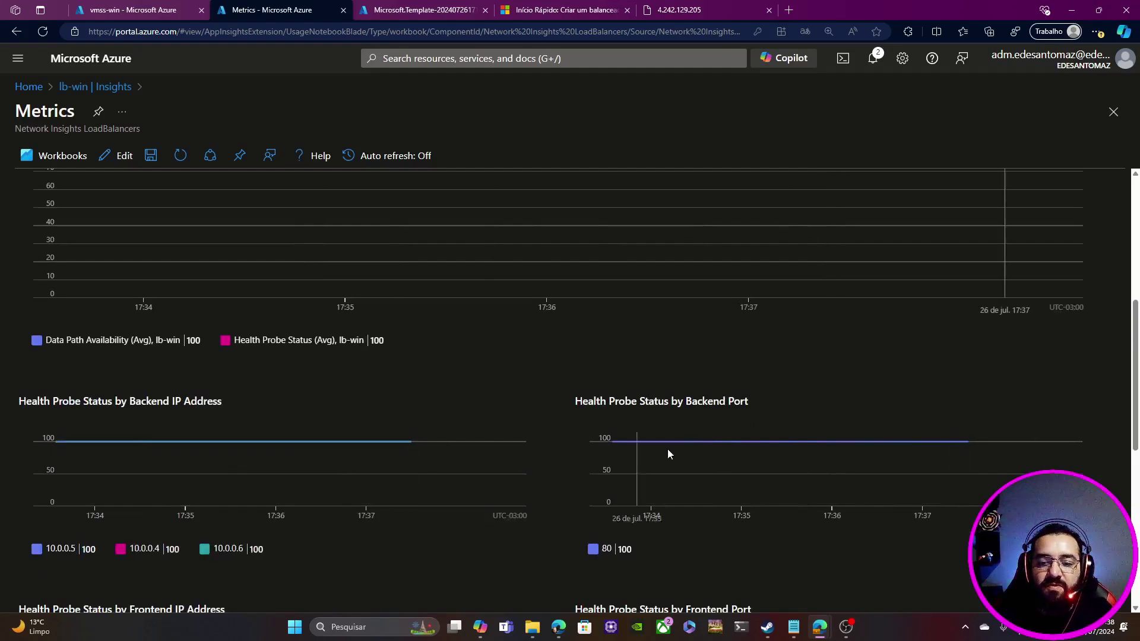
mouse_move(619, 552)
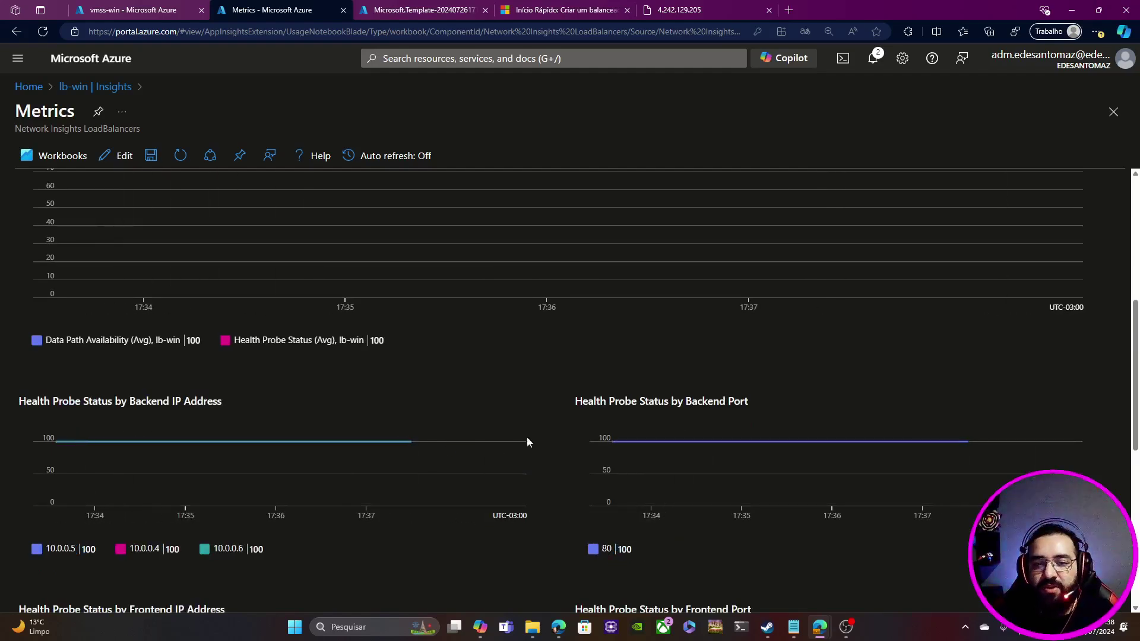
scroll(526, 437, up, 3)
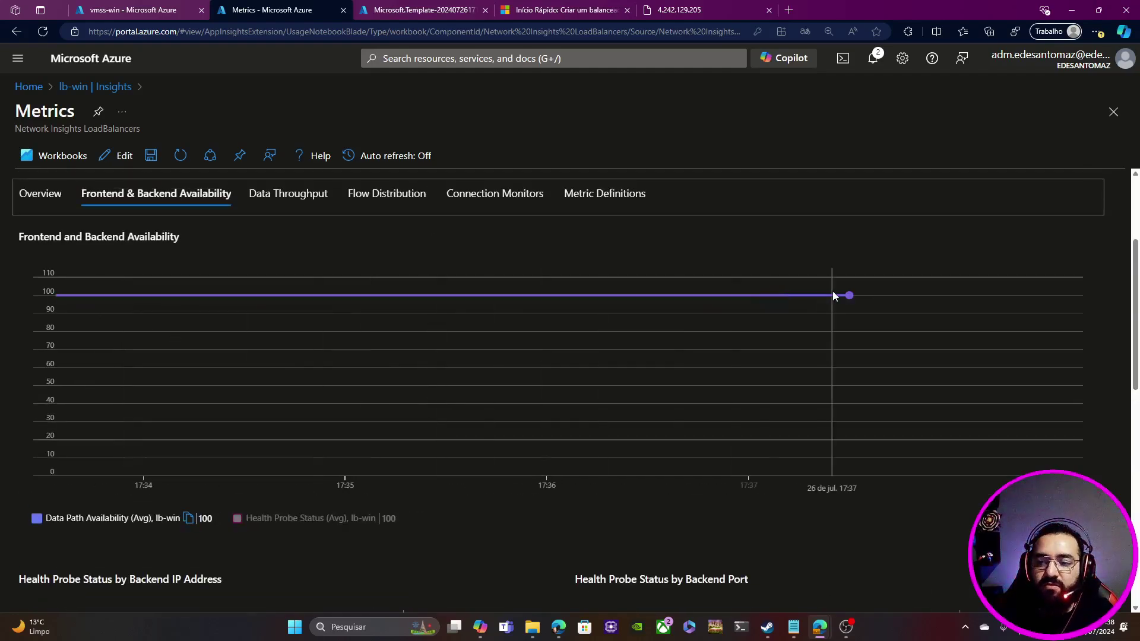
Step: Check the instance name suffix on the load-balanced Hello World page and return to the vmss-win scale set's portal page
click(691, 11)
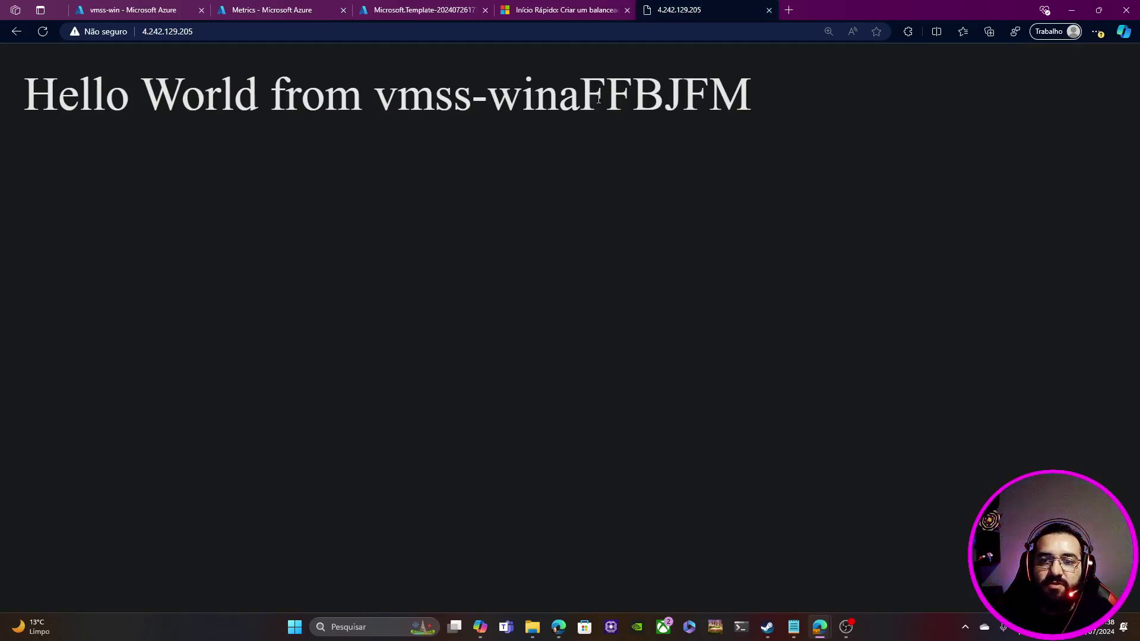
drag(588, 96, 753, 96)
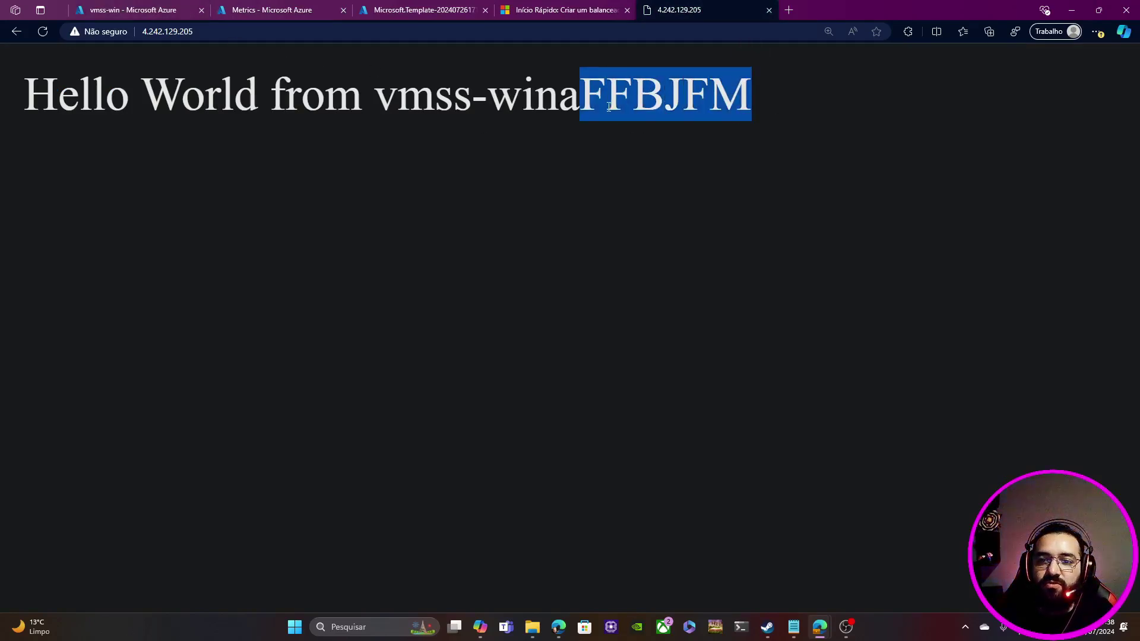
click(158, 10)
scroll(128, 232, up, 5)
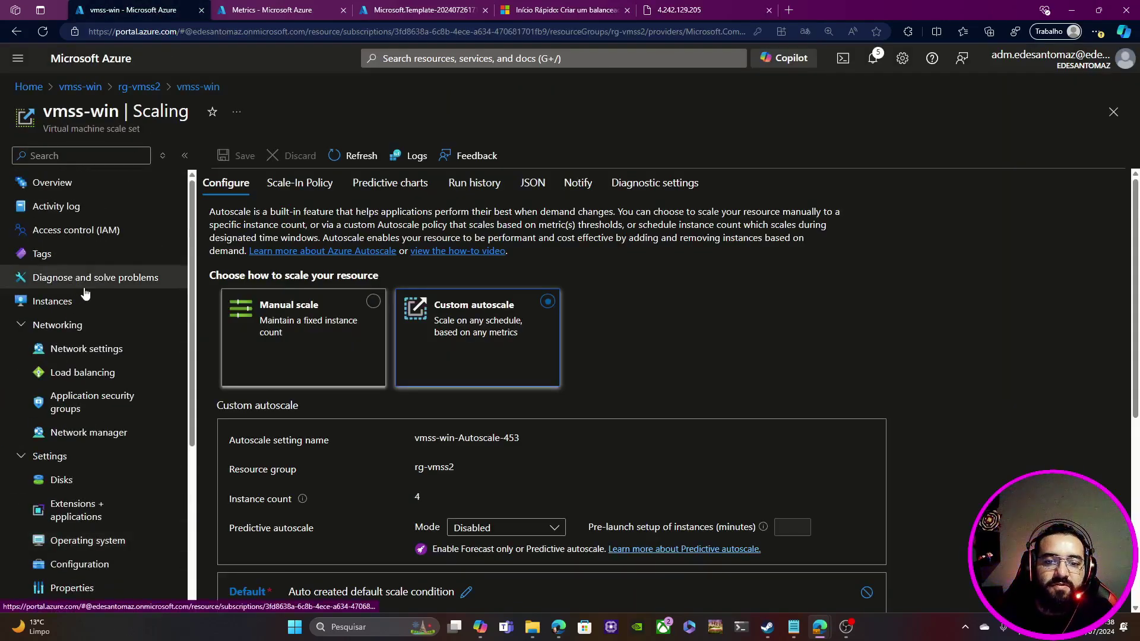
Step: Start the deallocated instance vmss-win_8cb0cb3c from the vmss-win scale set's instances
click(80, 305)
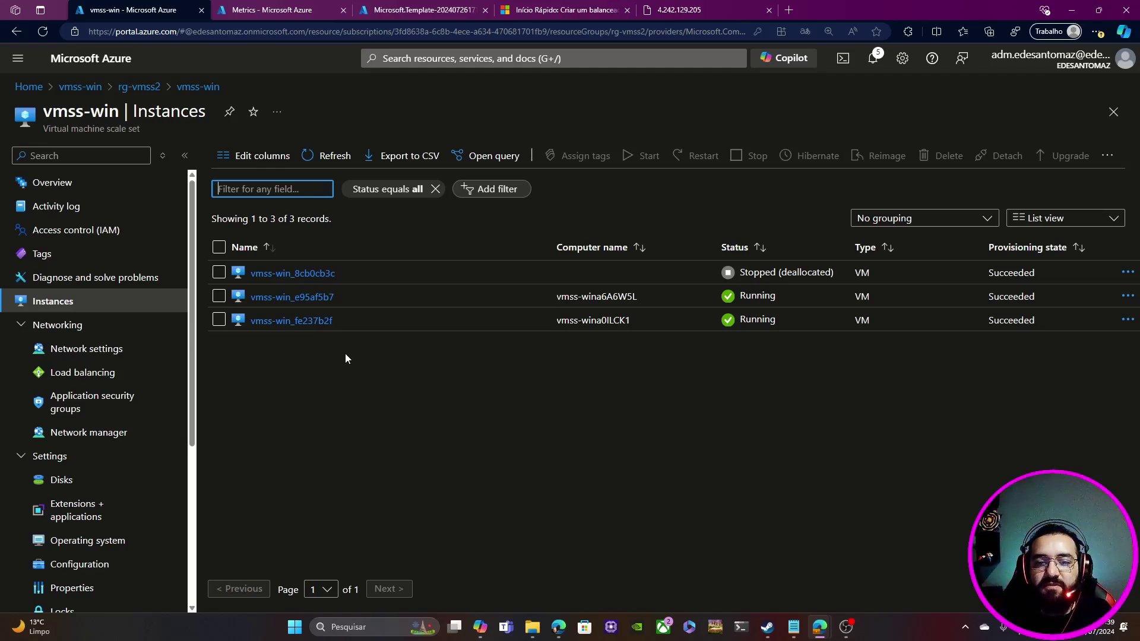
click(309, 273)
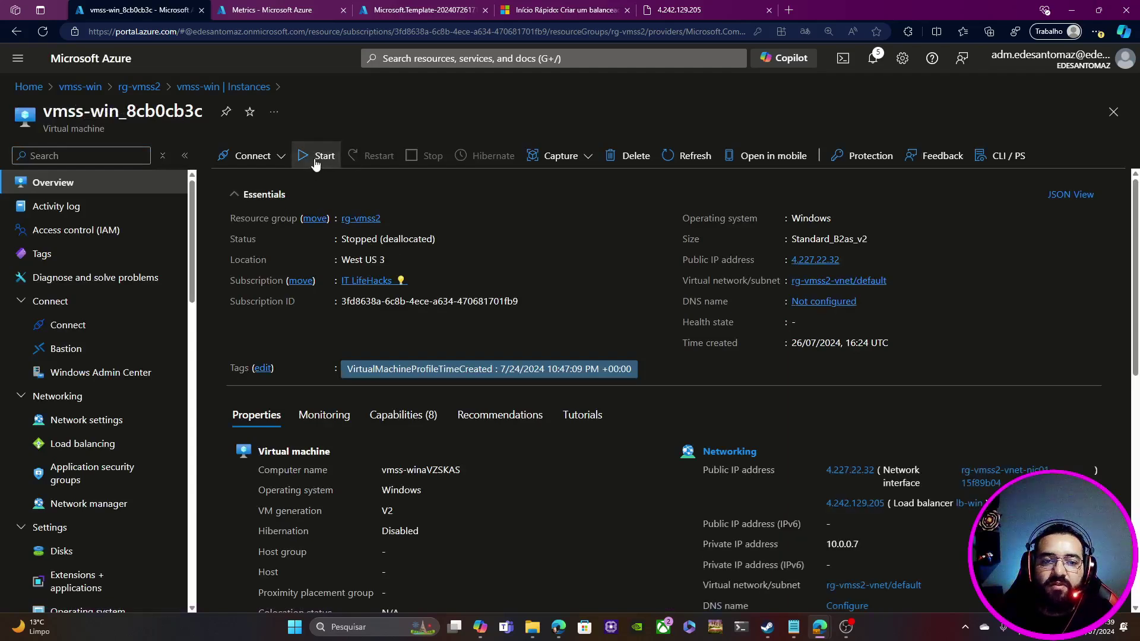
click(314, 156)
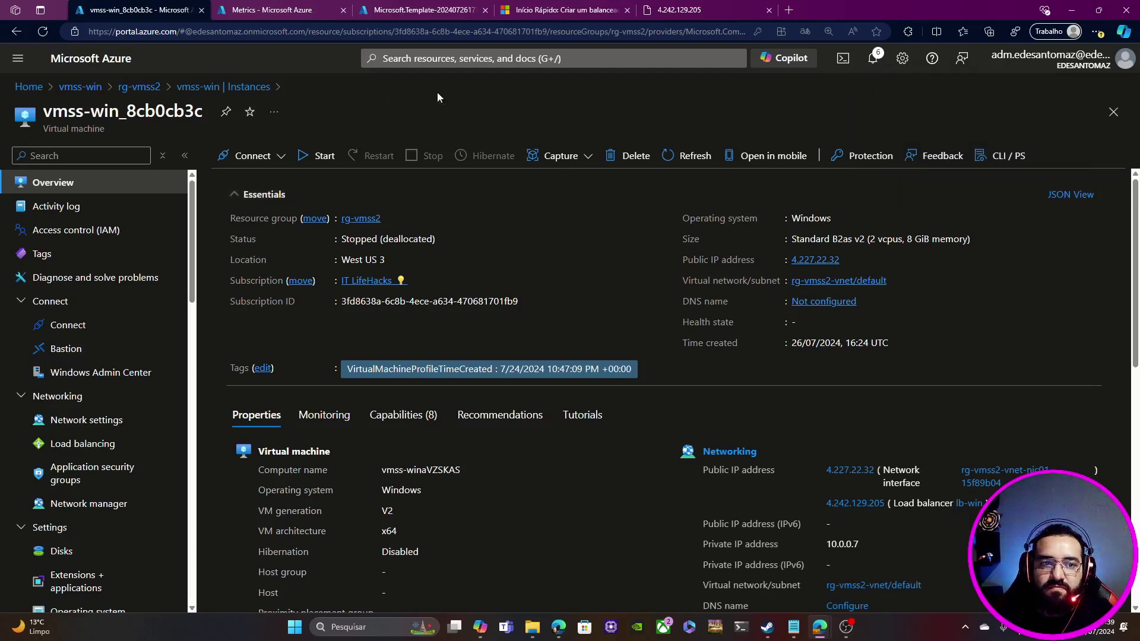
Step: Return to the vmss-win instance list and refresh it repeatedly to check the status of vmss-win_8cb0cb3c
click(203, 94)
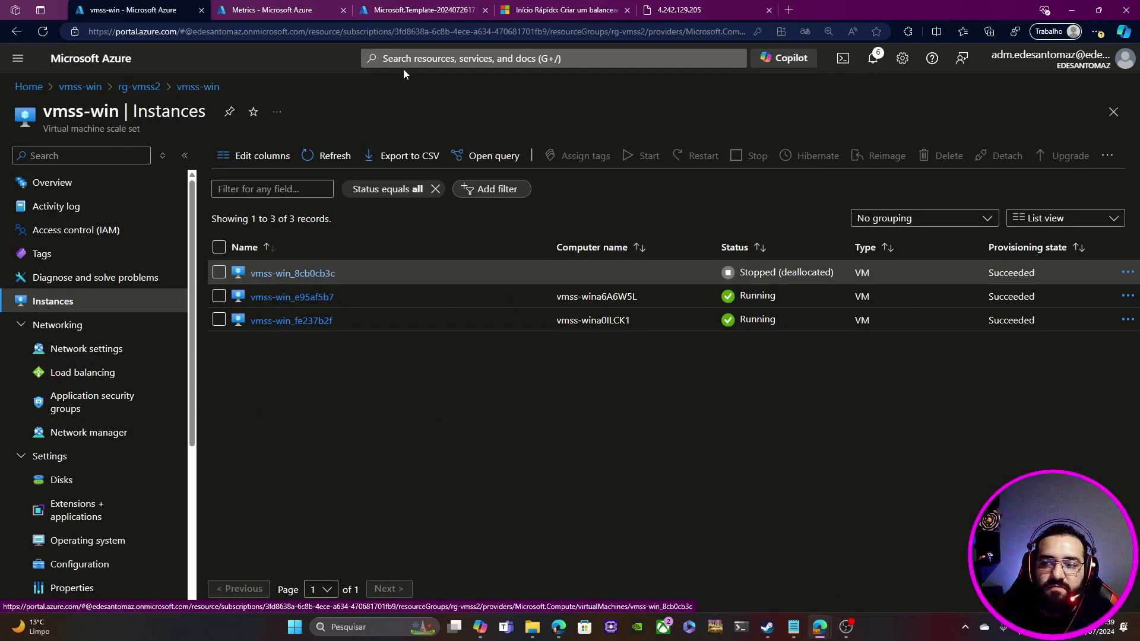
click(318, 153)
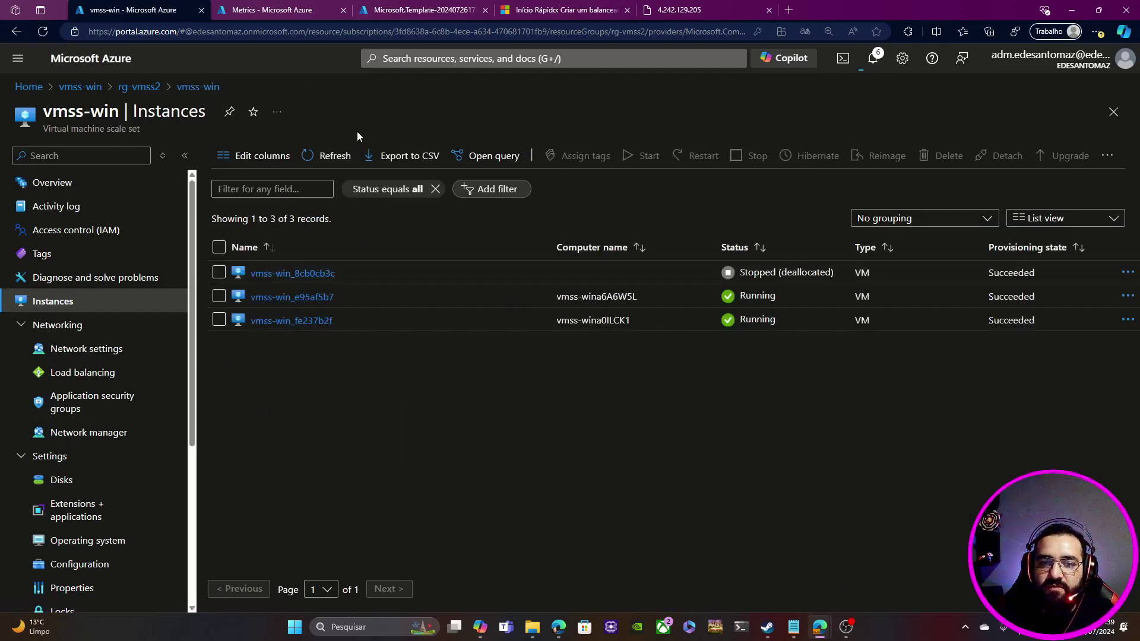
click(333, 154)
scroll(159, 337, down, 4)
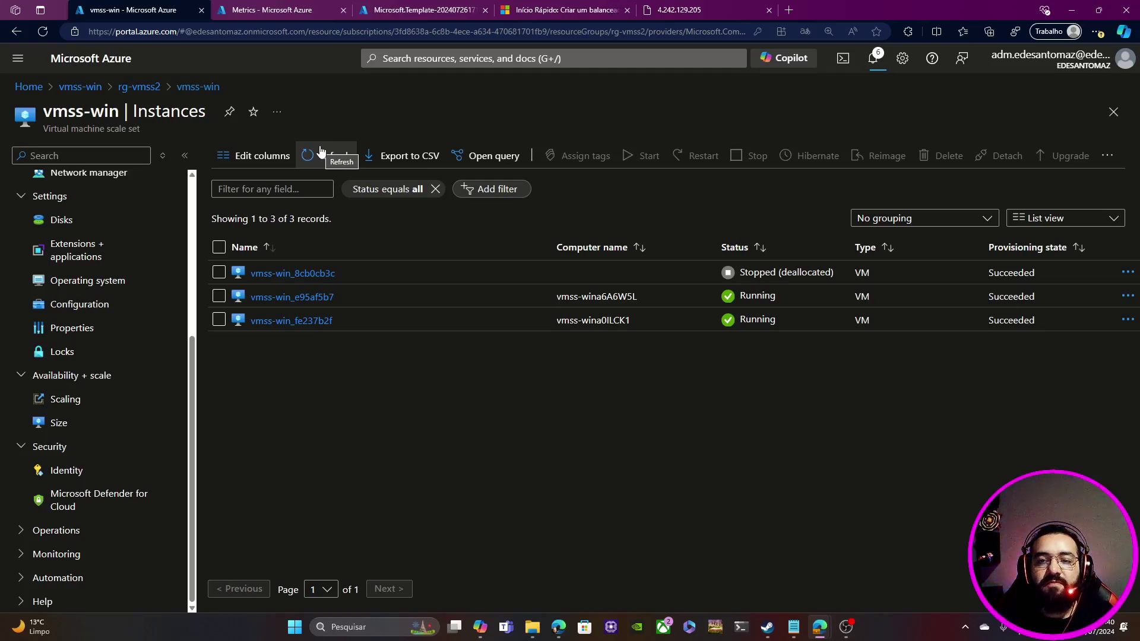
click(321, 152)
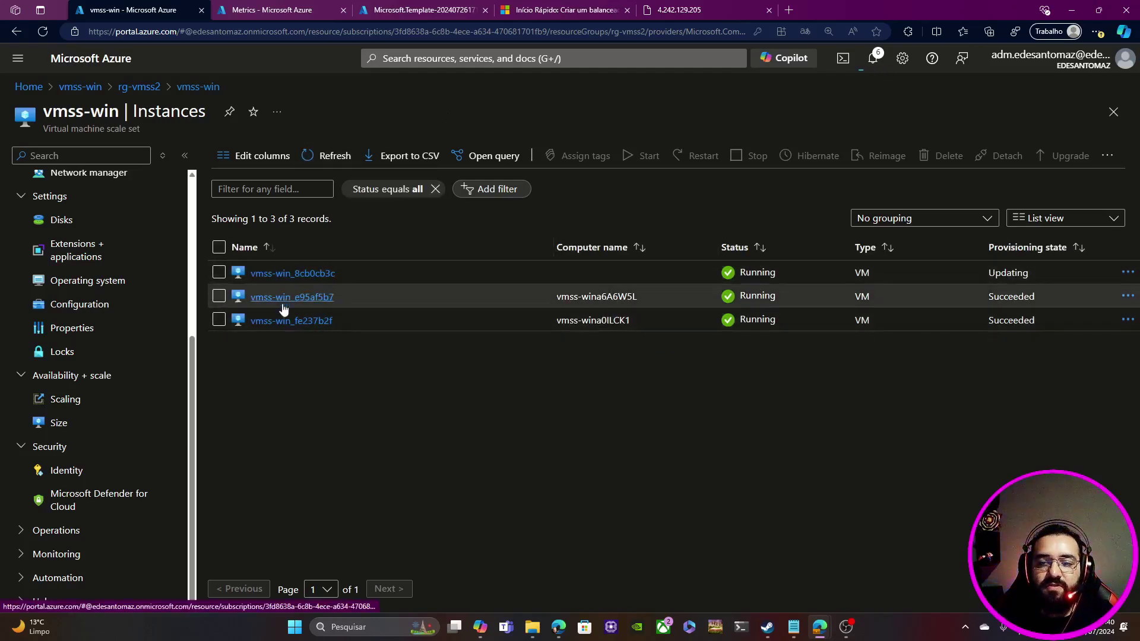
click(325, 156)
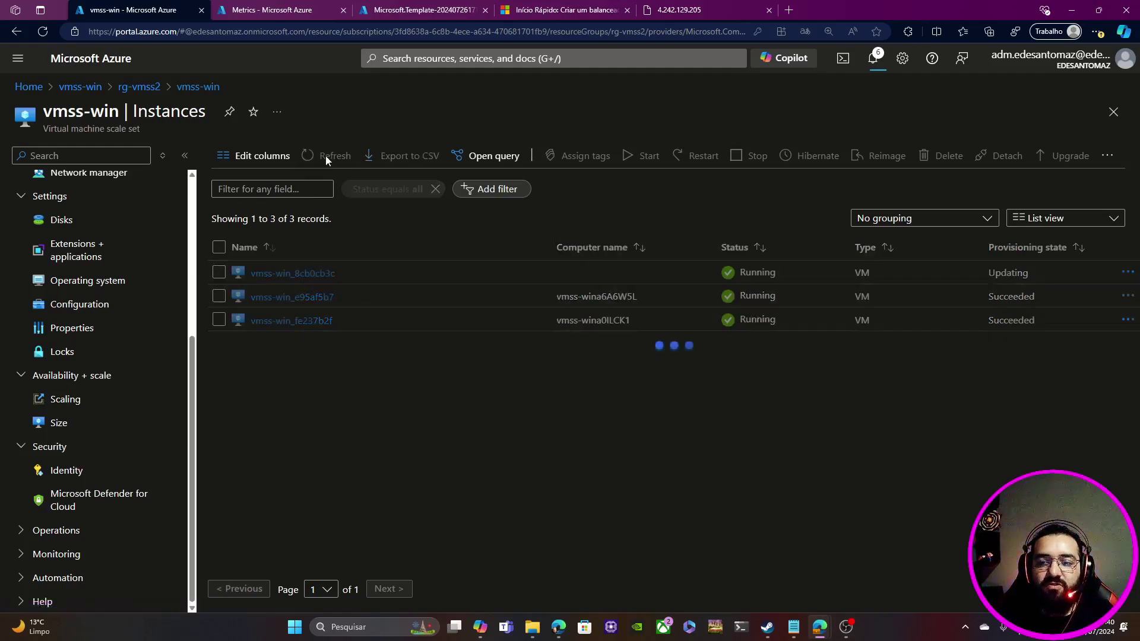
click(326, 156)
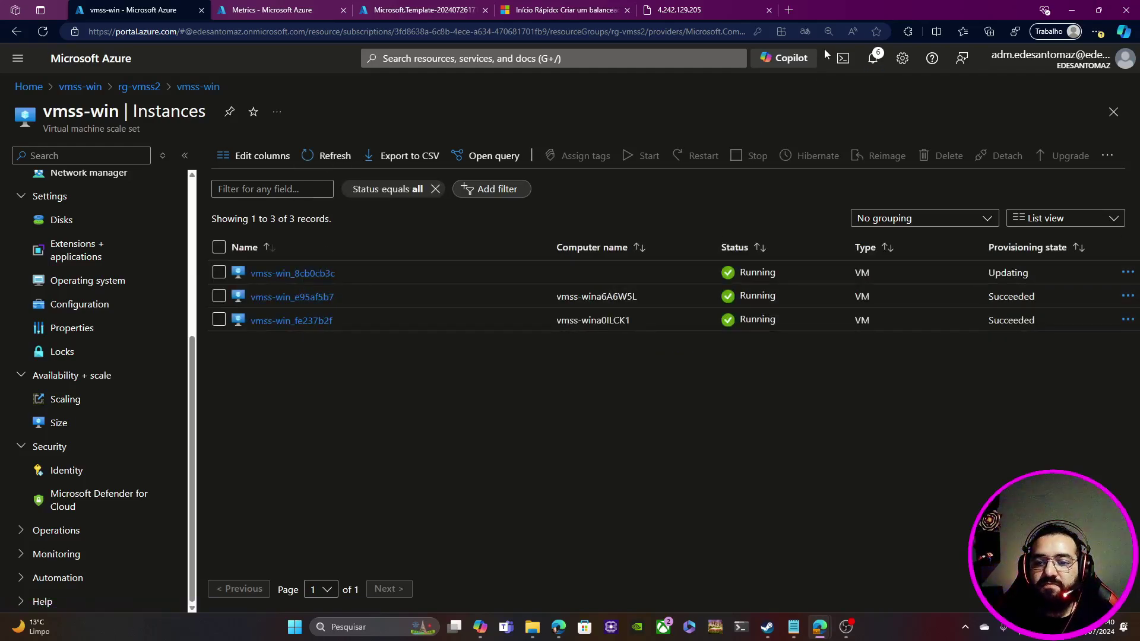
Step: Reload the load-balanced Hello World page and compare the responding host name with the computer names in the vmss-win instance list
click(712, 2)
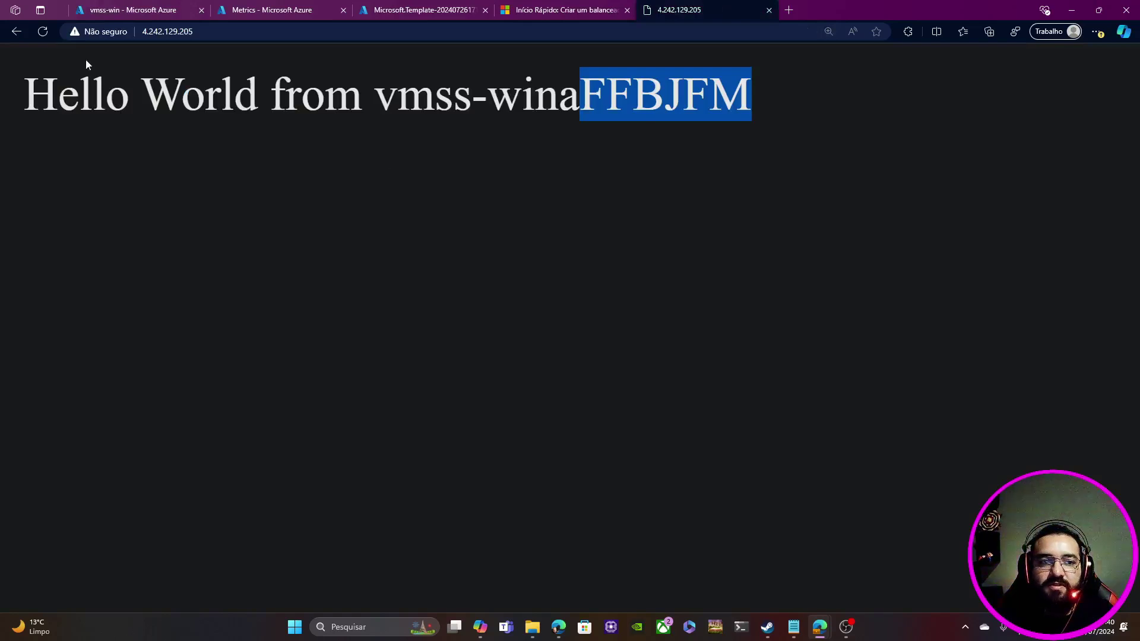
click(42, 31)
mouse_move(587, 110)
mouse_down()
mouse_move(609, 107)
mouse_move(589, 96)
mouse_up()
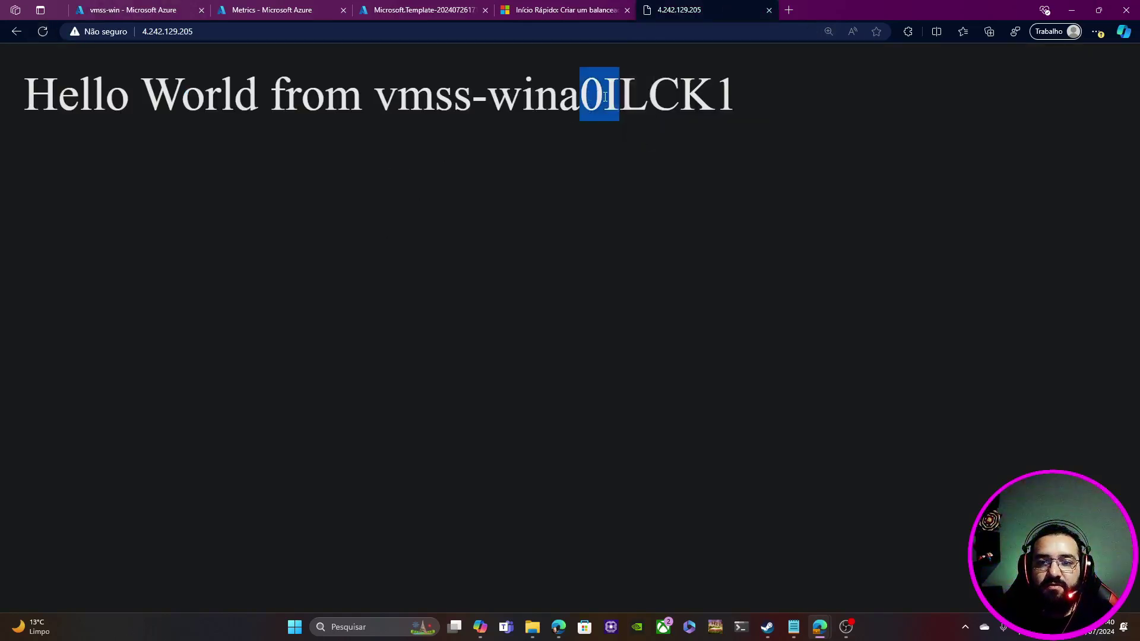
click(124, 17)
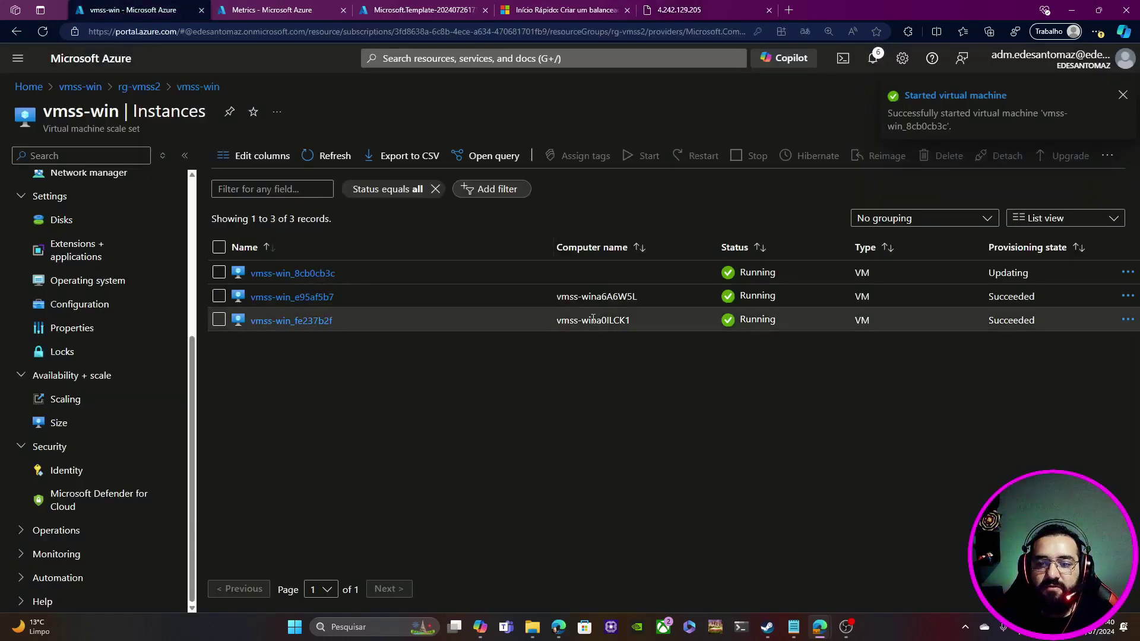
drag(633, 322, 574, 320)
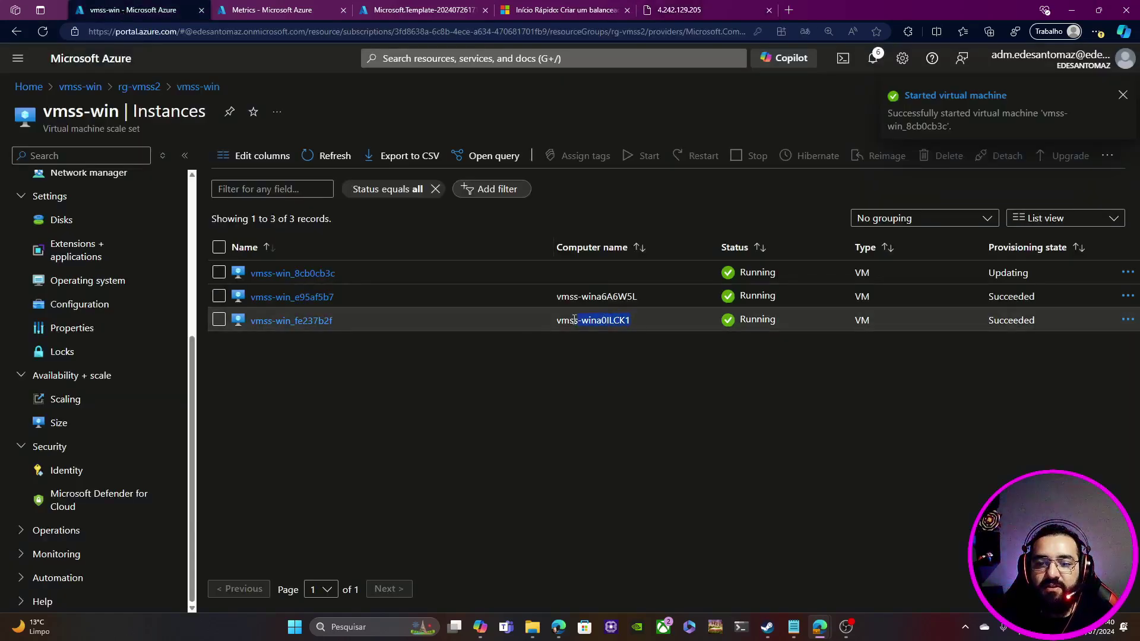
click(688, 10)
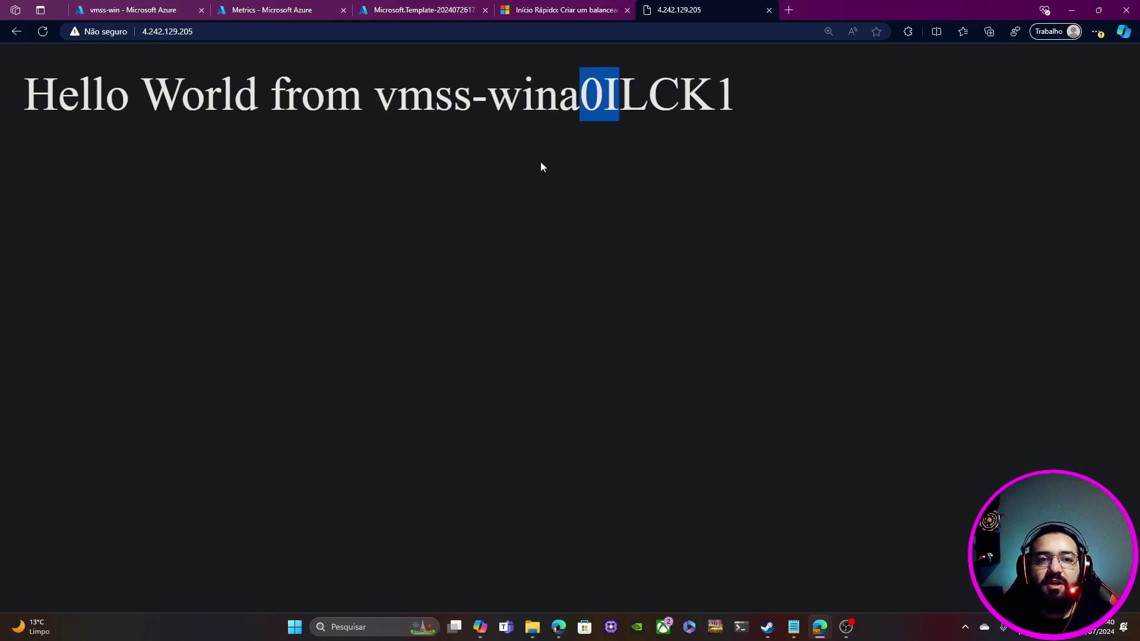
Step: Refresh the lb-win metrics and examine data path availability and health probe status by backend IP address and port
click(291, 12)
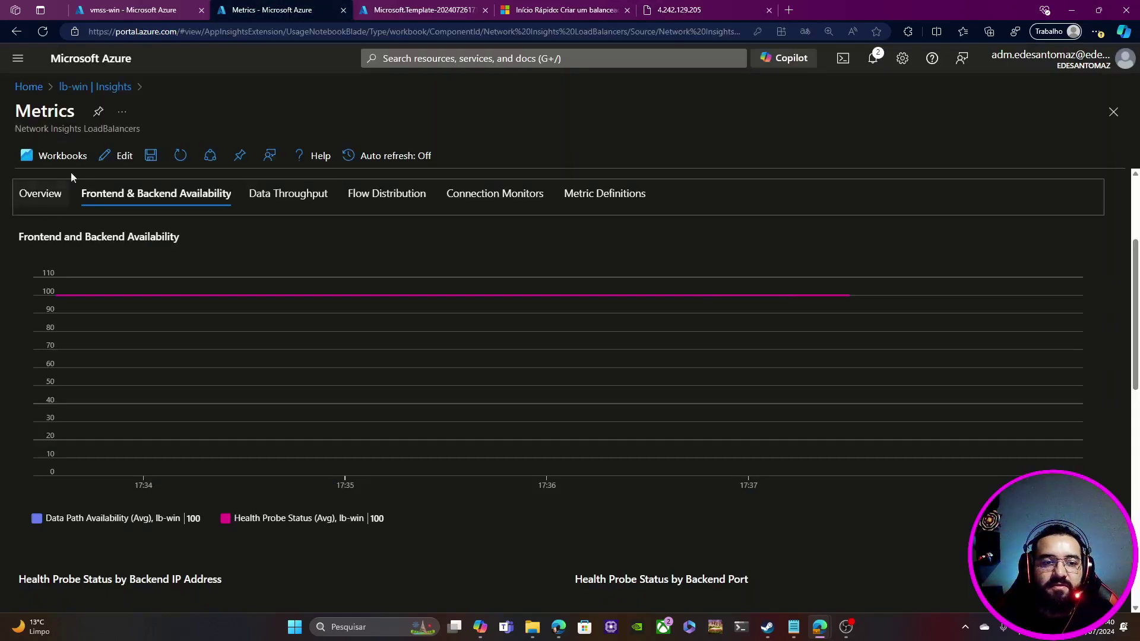
click(180, 155)
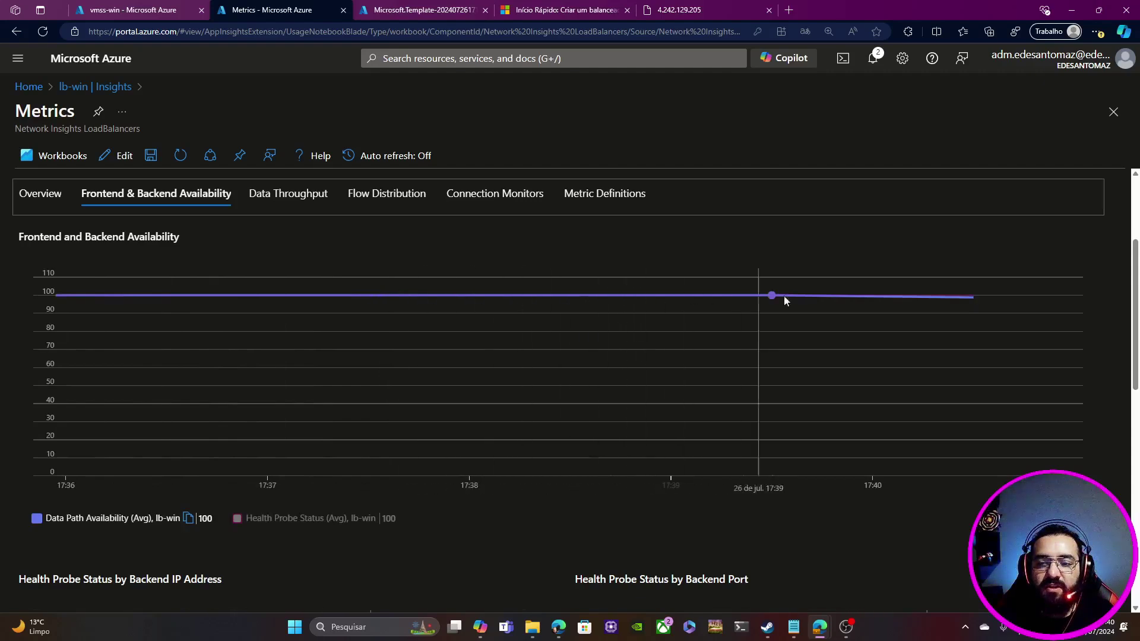
scroll(608, 359, down, 5)
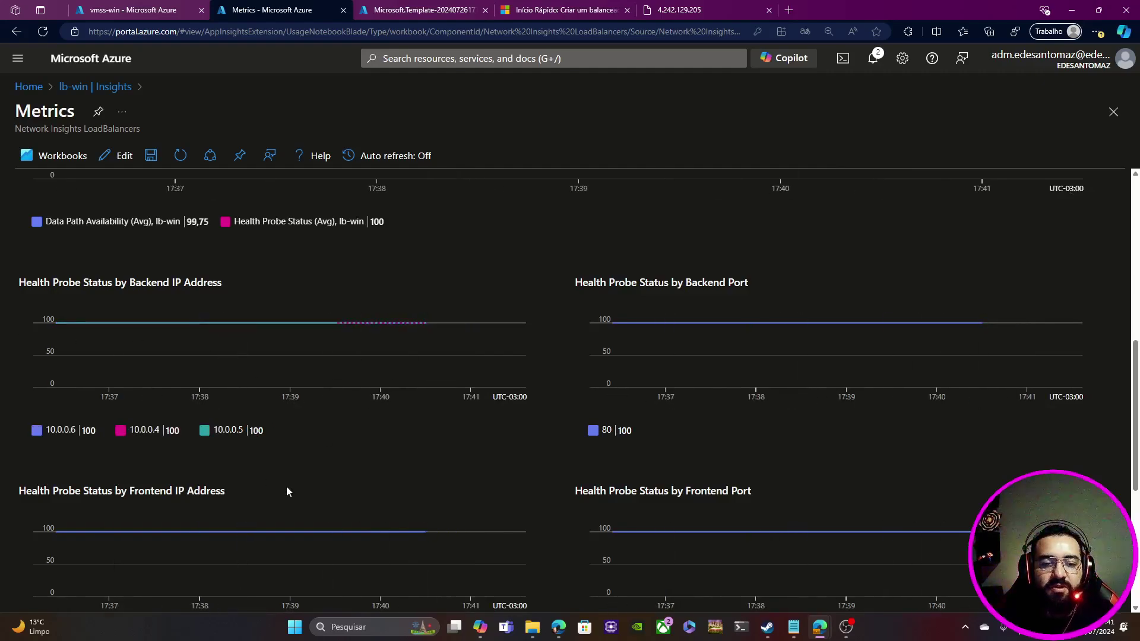
scroll(362, 429, up, 10)
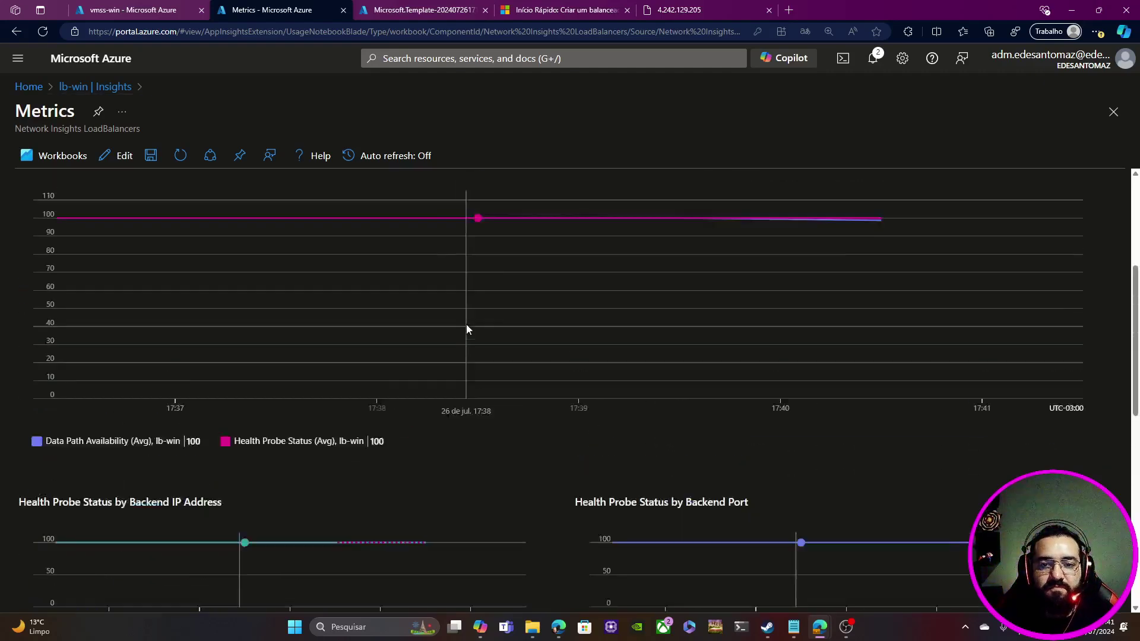
Step: Refresh the vmss-win instance list and check the status and provisioning state of its instances
click(167, 11)
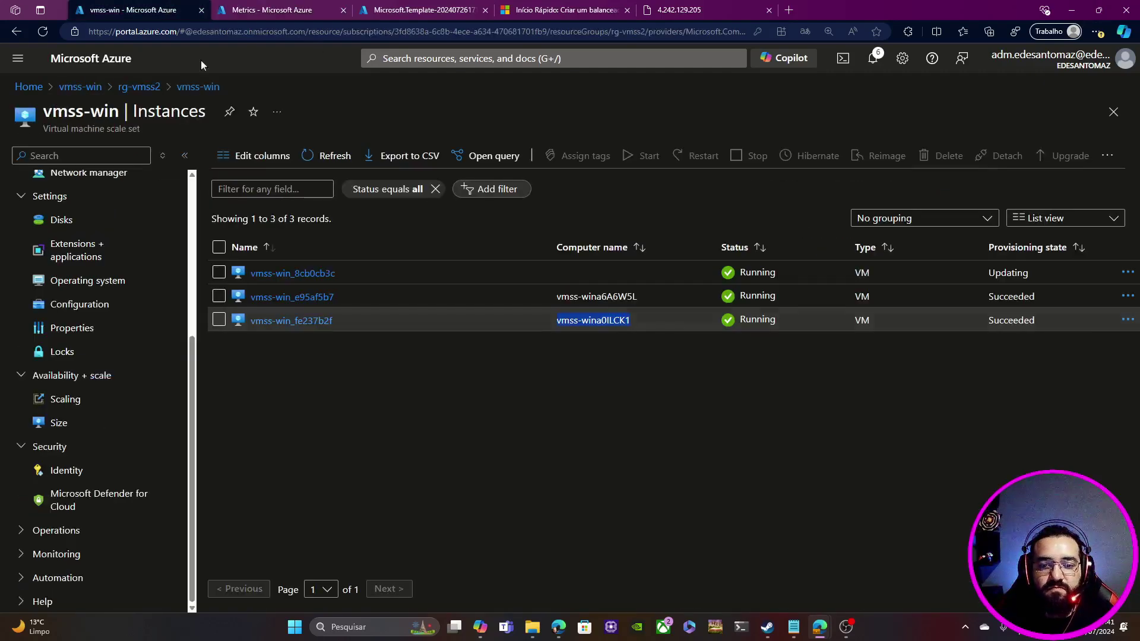
click(316, 155)
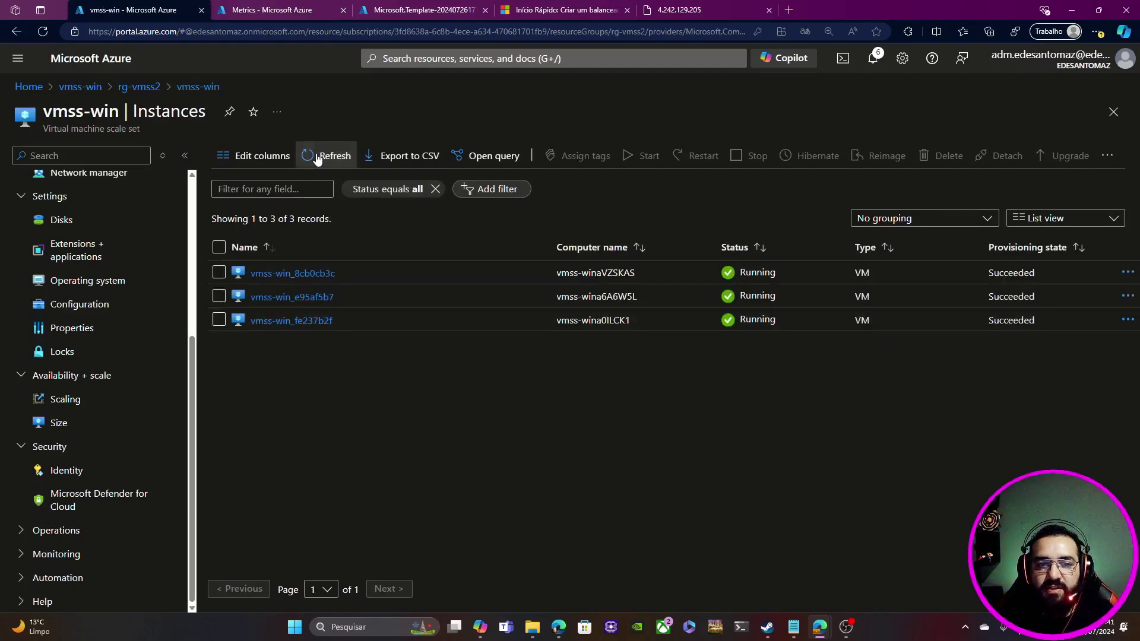
click(317, 155)
click(316, 153)
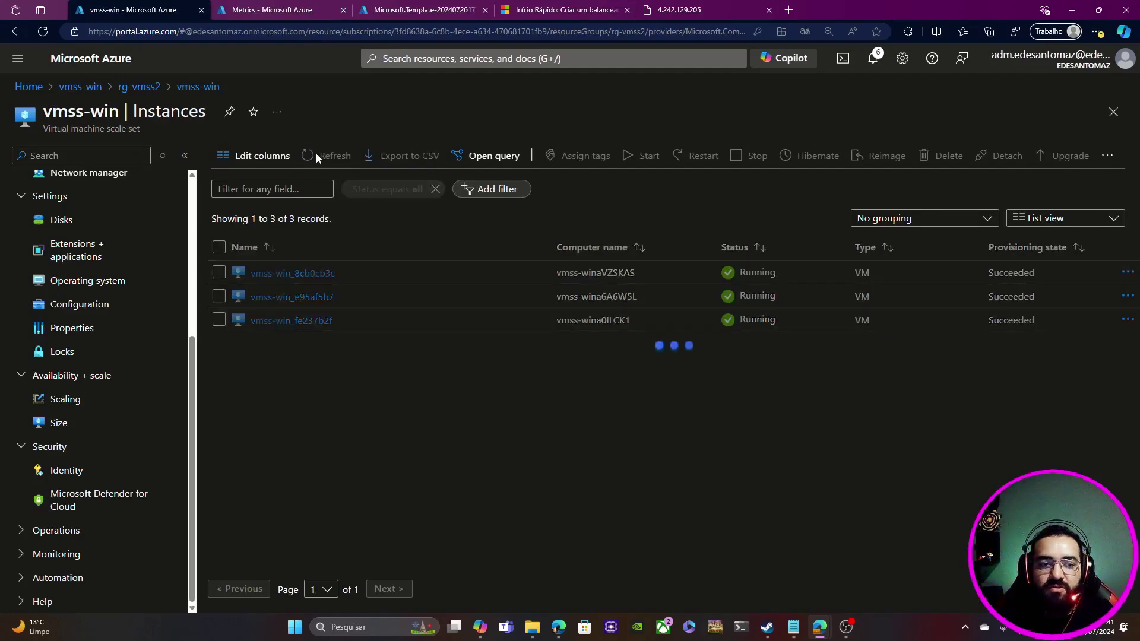
Step: Set the cool down of vmss-win's CPU scale-in rule to 1 minute, update the rule and save the autoscale settings
click(87, 408)
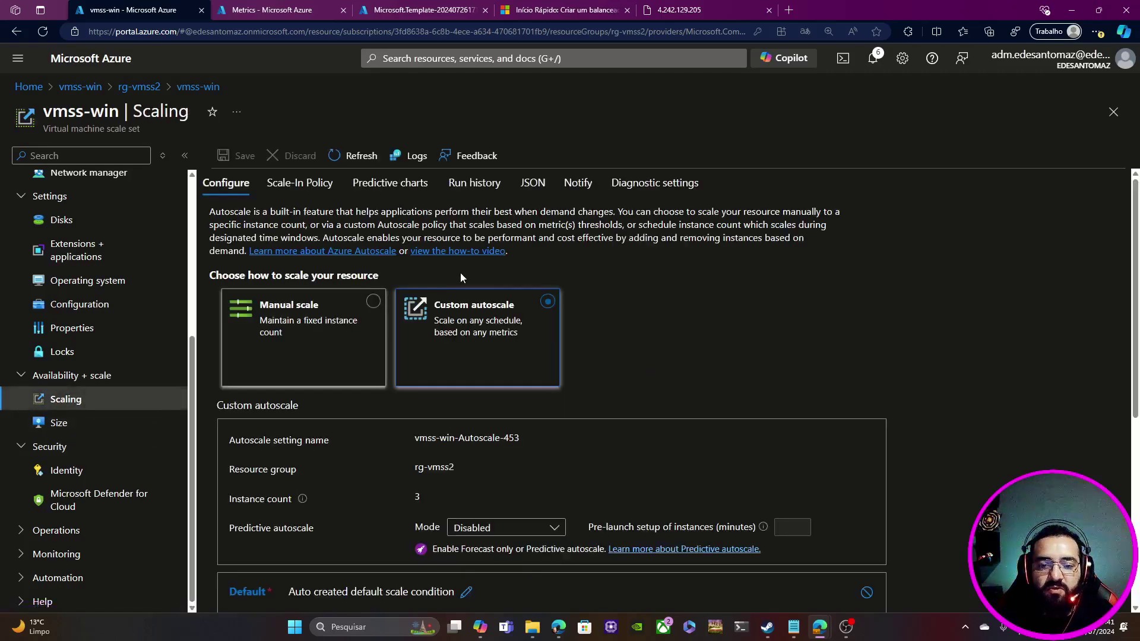
scroll(540, 344, down, 5)
scroll(540, 338, down, 1)
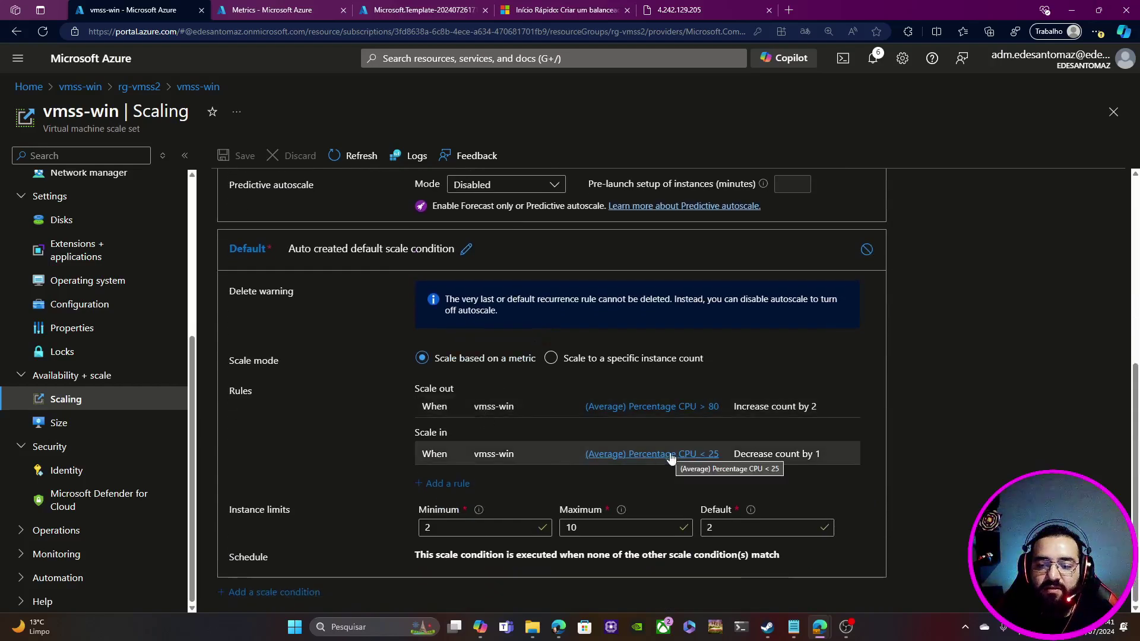
click(647, 456)
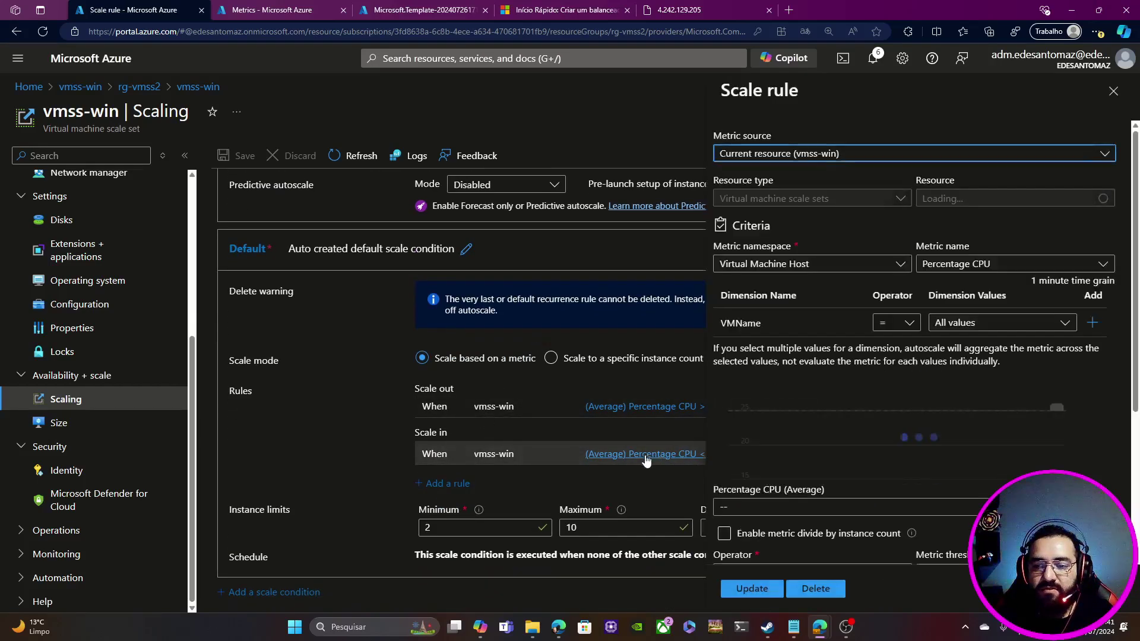
scroll(811, 301, down, 4)
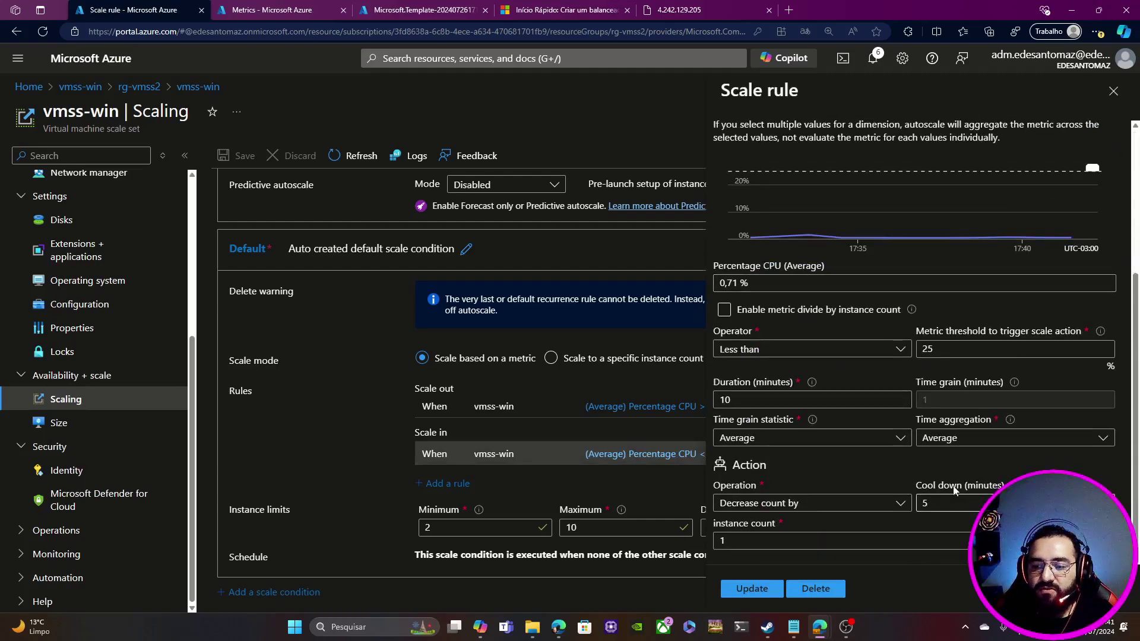
mouse_move(1013, 486)
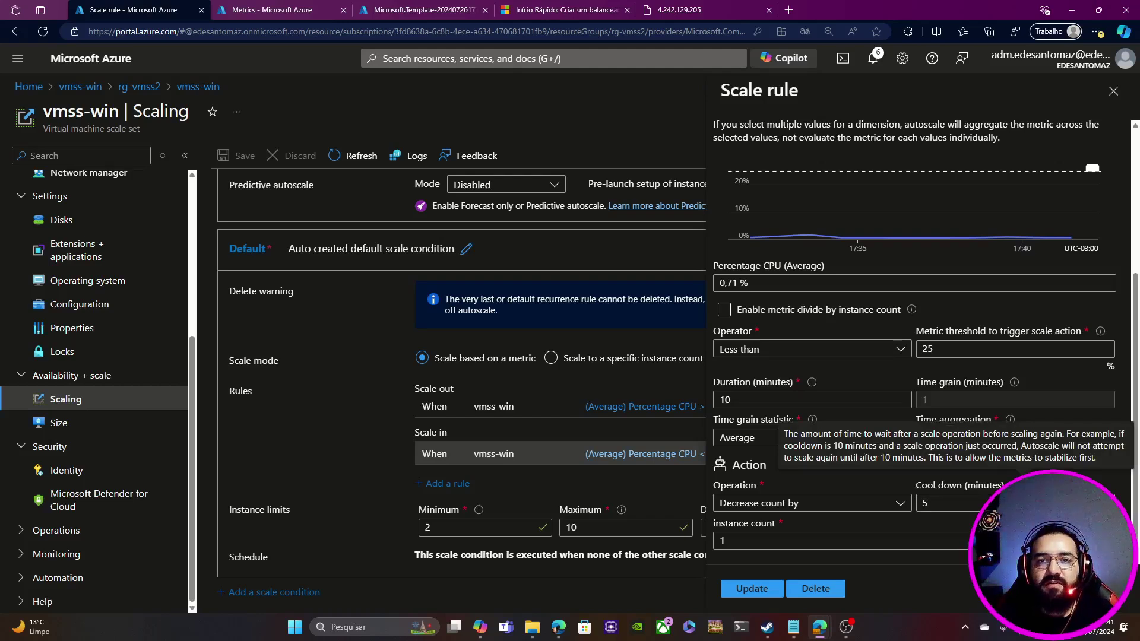
click(922, 503)
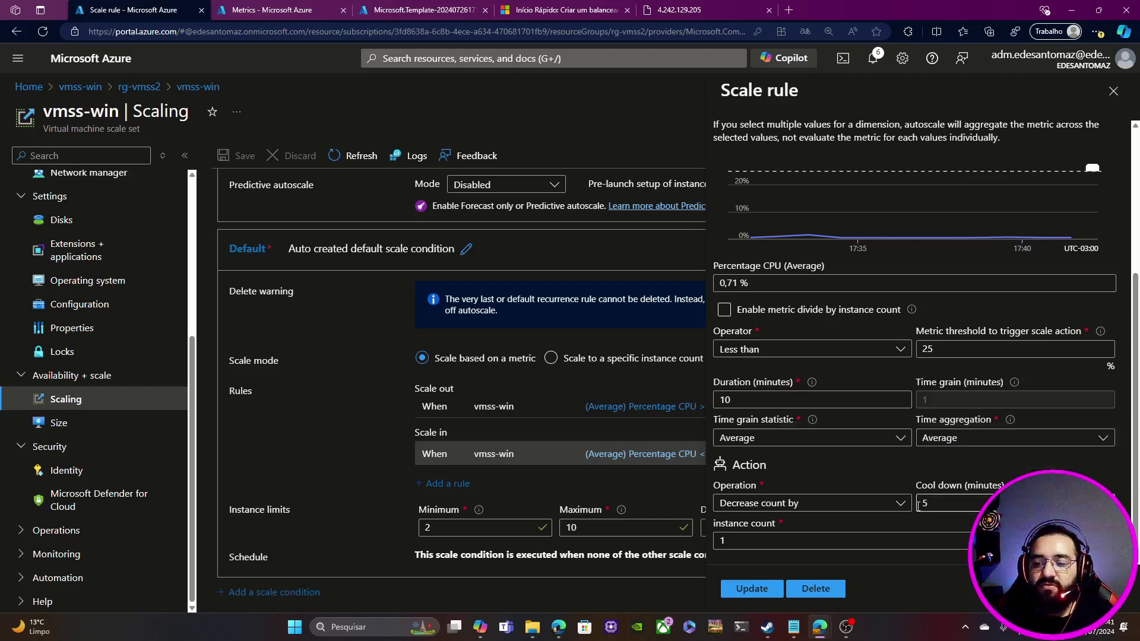
double_click(922, 503)
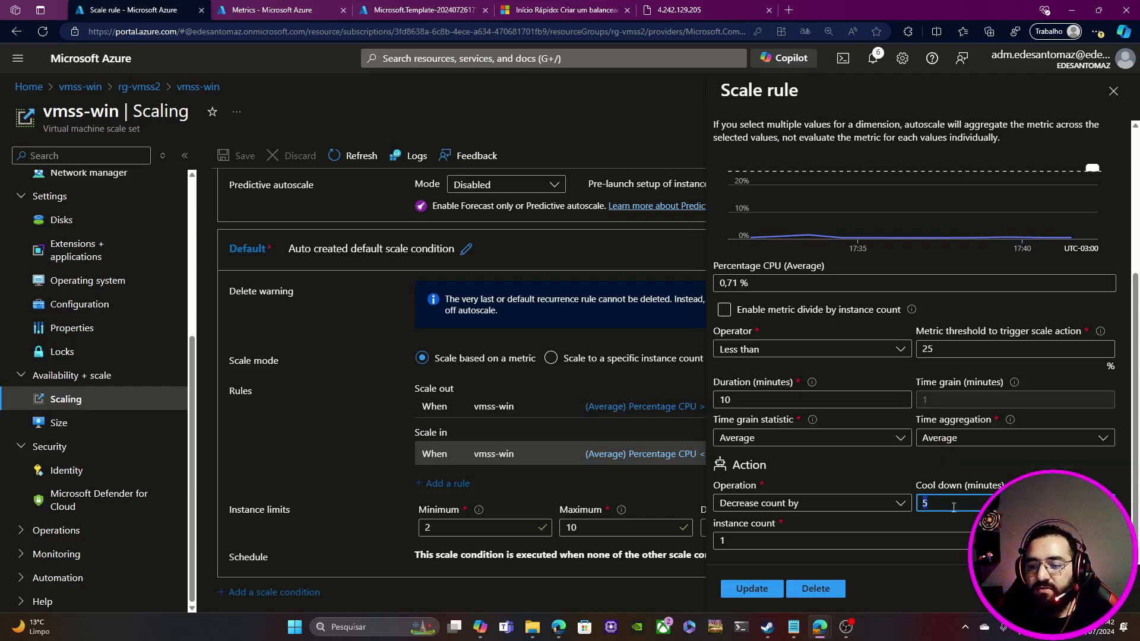
click(883, 504)
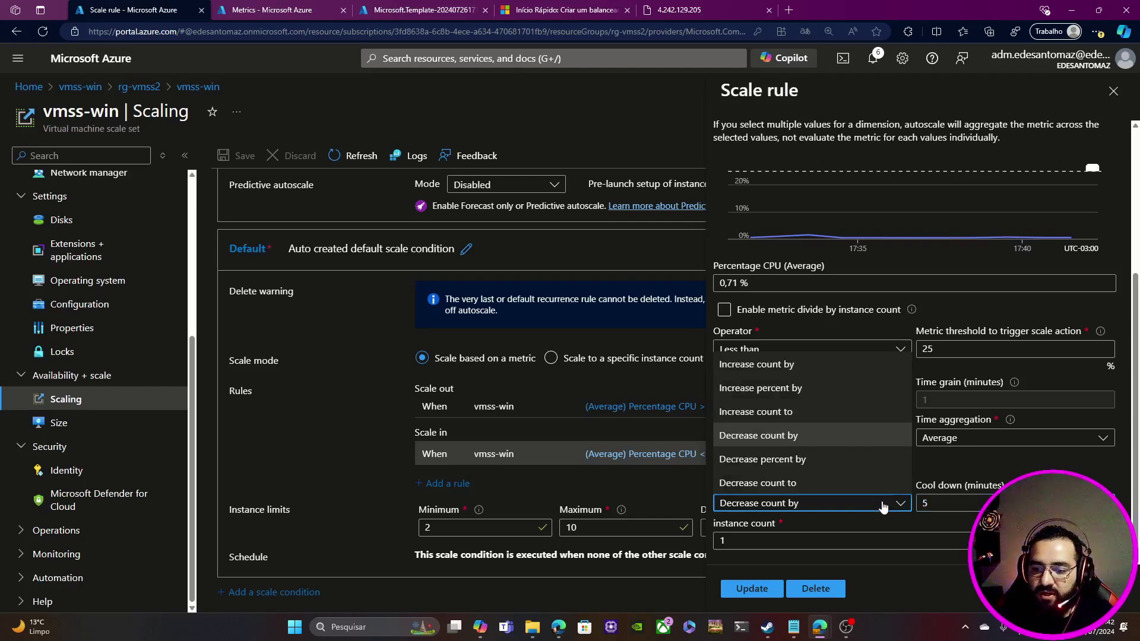
click(946, 510)
text(1)
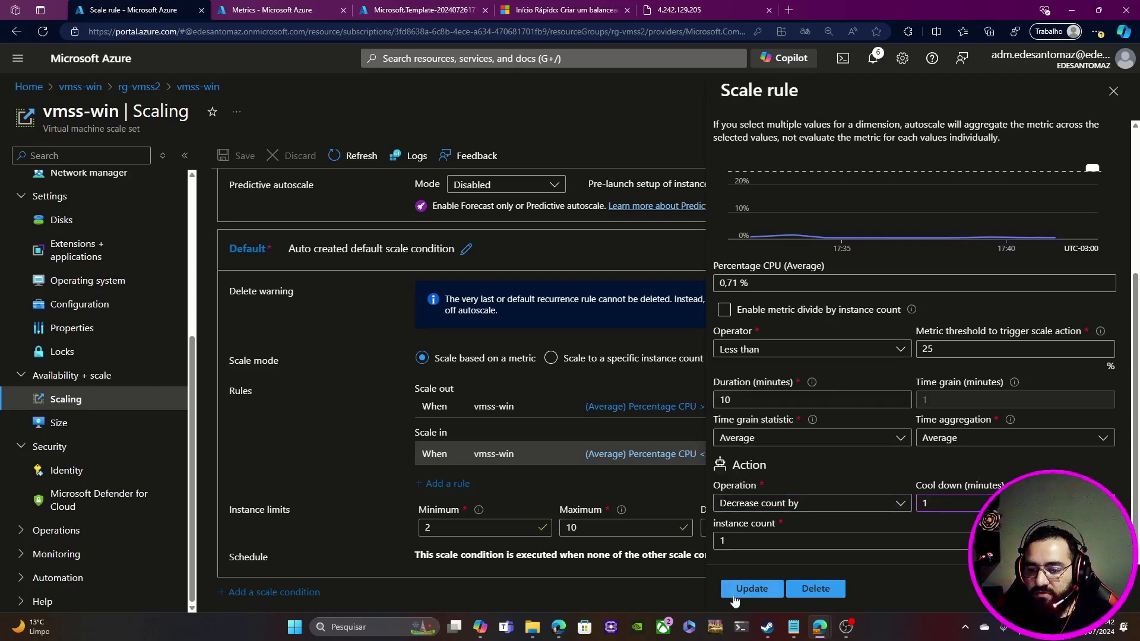
click(752, 589)
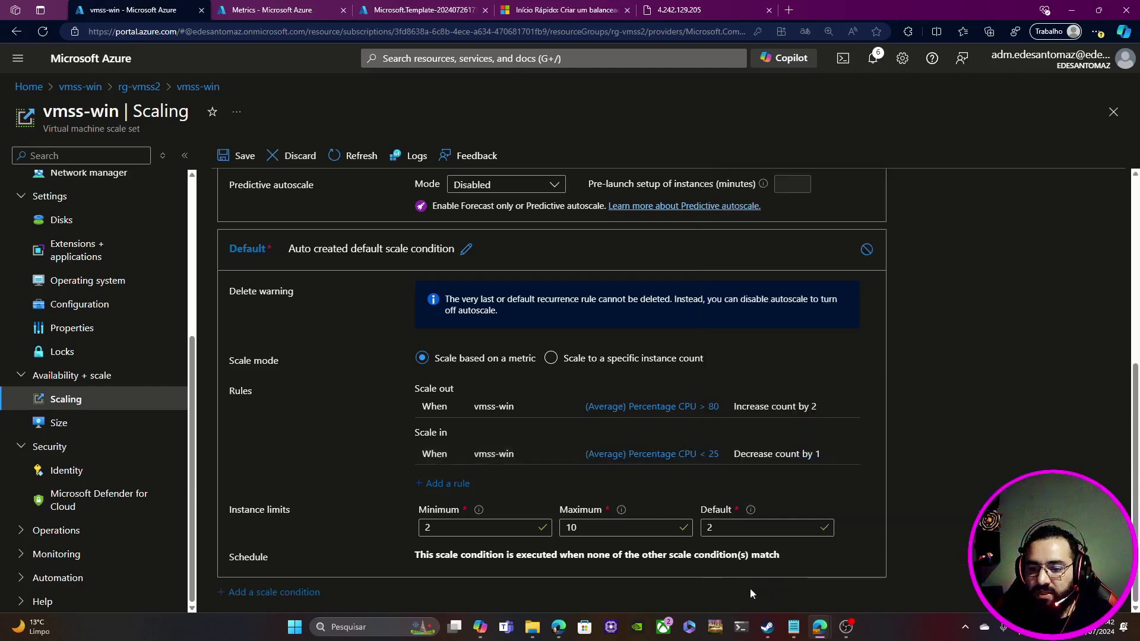
click(250, 143)
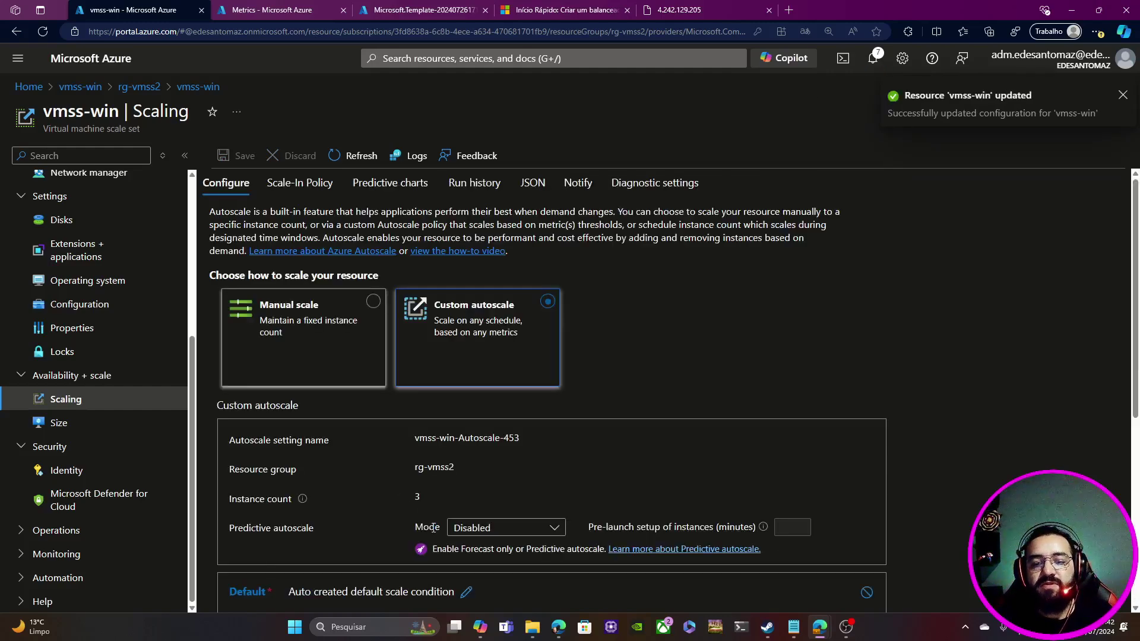
Step: Review the saved default scale condition of vmss-win and open the scale set's instance list
scroll(579, 411, down, 5)
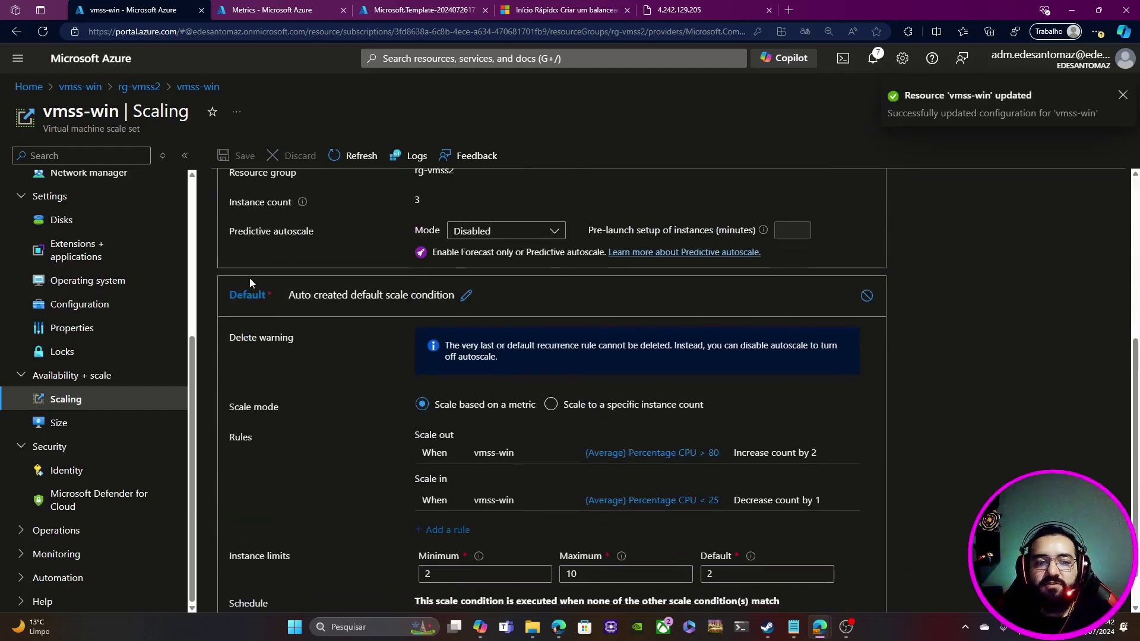
scroll(98, 314, up, 5)
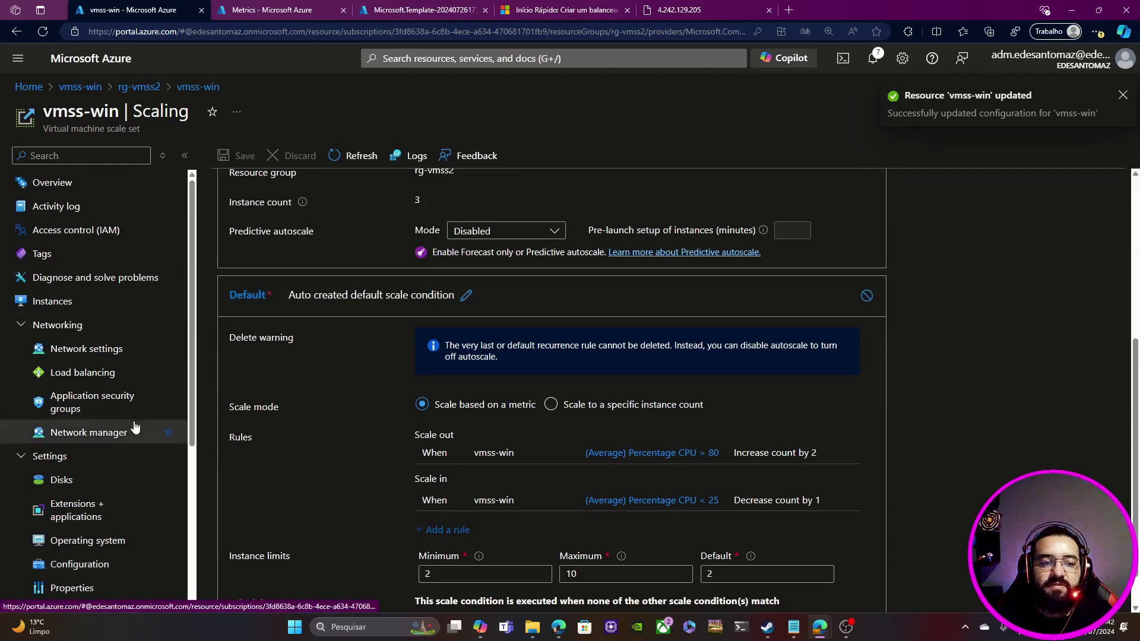
click(72, 301)
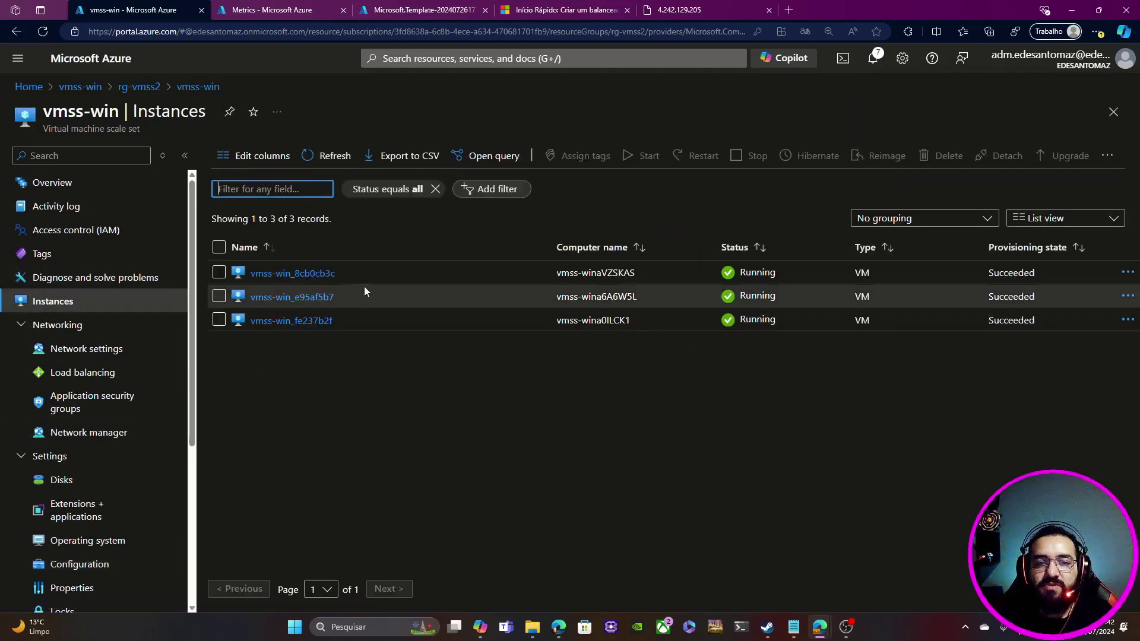
Step: Refresh the vmss-win instance list to check which instances remain after the scale-in
click(324, 153)
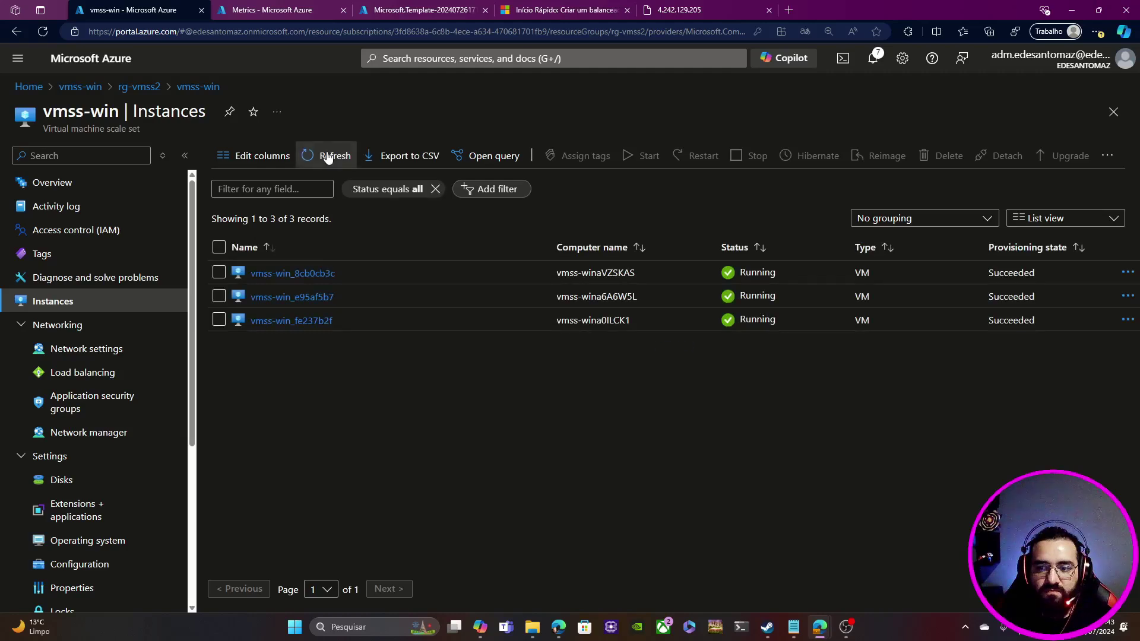
click(328, 156)
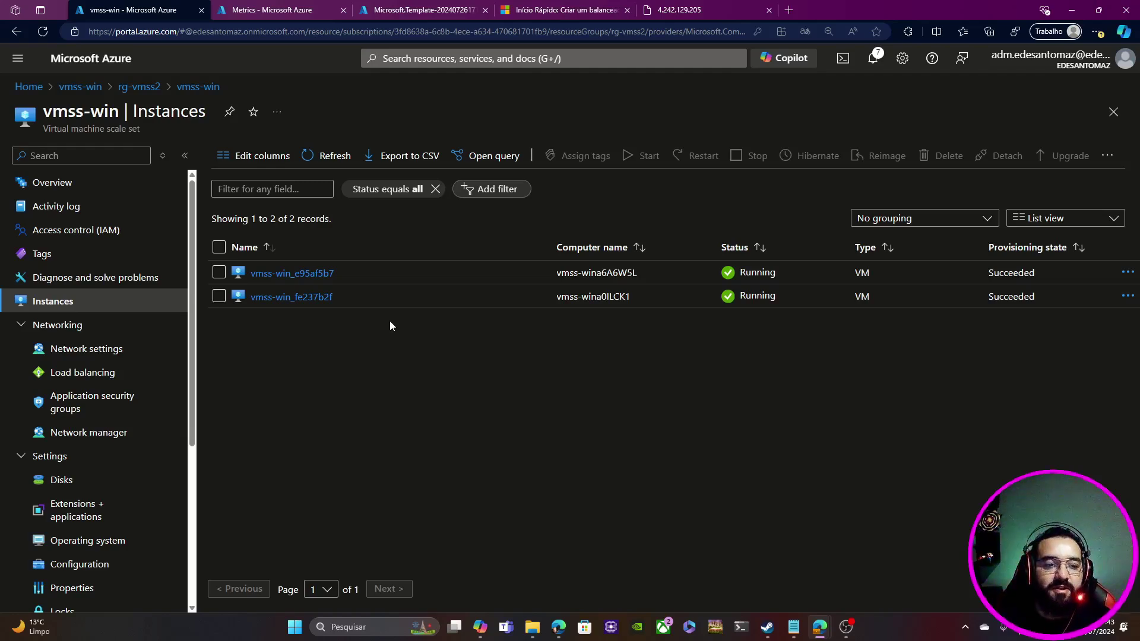
Step: Set the minimum and default instance limits of vmss-win's default scale condition to 4 and save the autoscale settings
scroll(60, 356, down, 4)
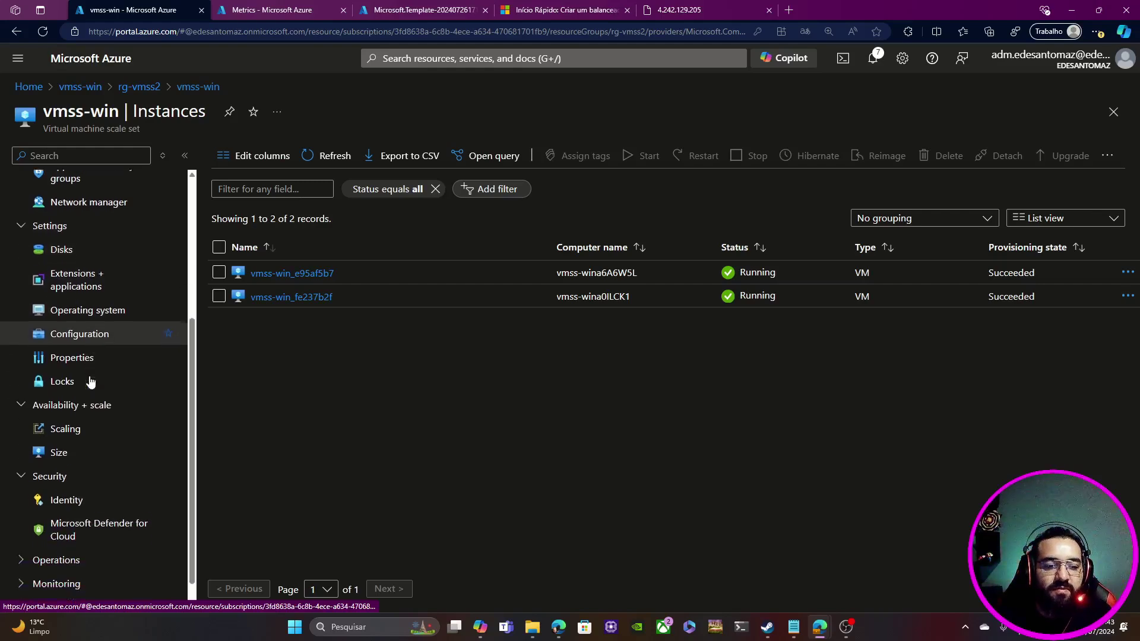
click(65, 422)
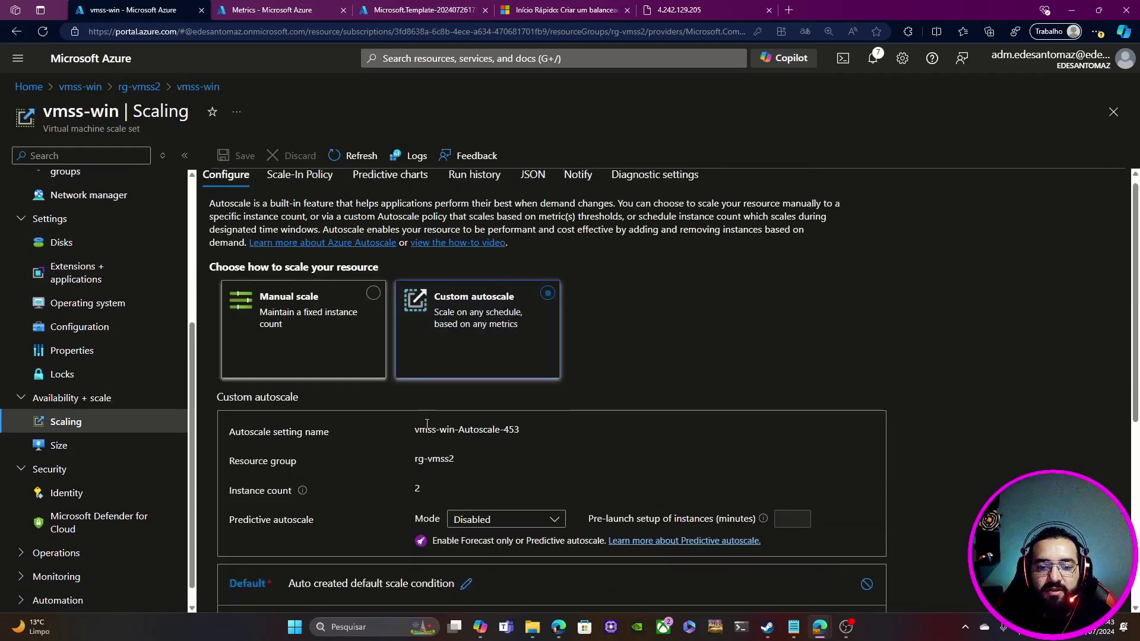
scroll(422, 355, down, 5)
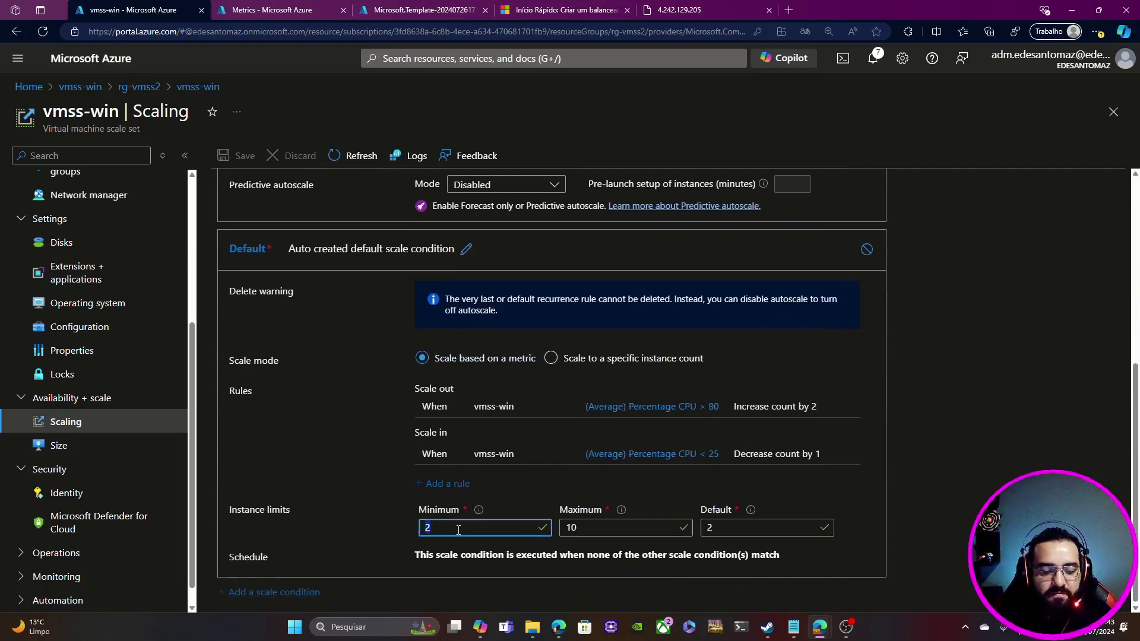
text(4)
click(703, 528)
text(4)
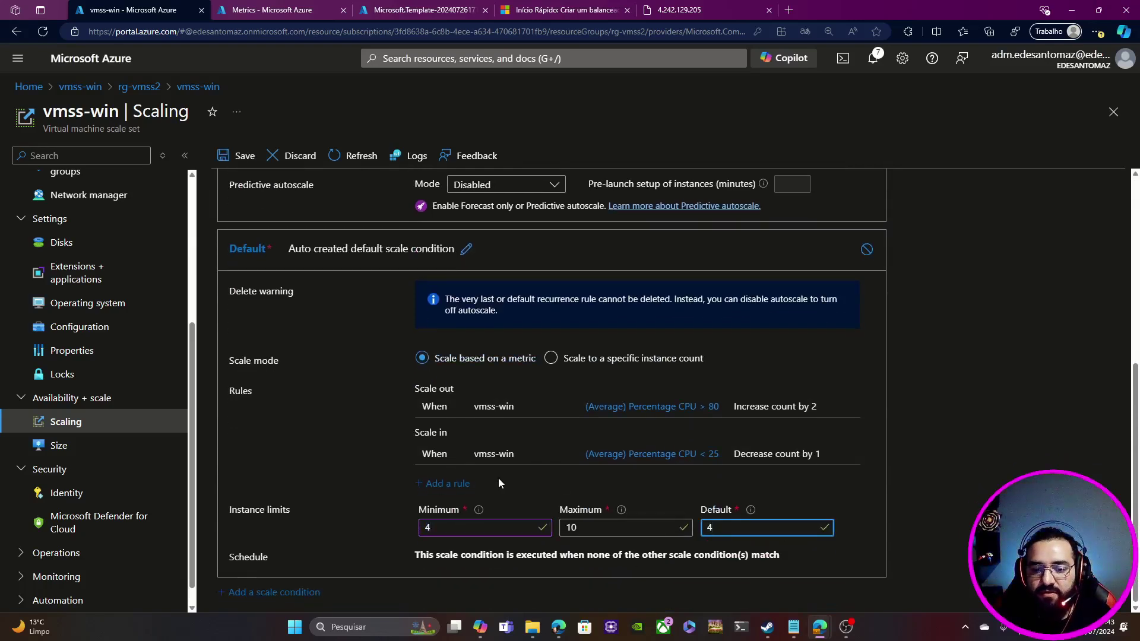
click(537, 496)
click(238, 155)
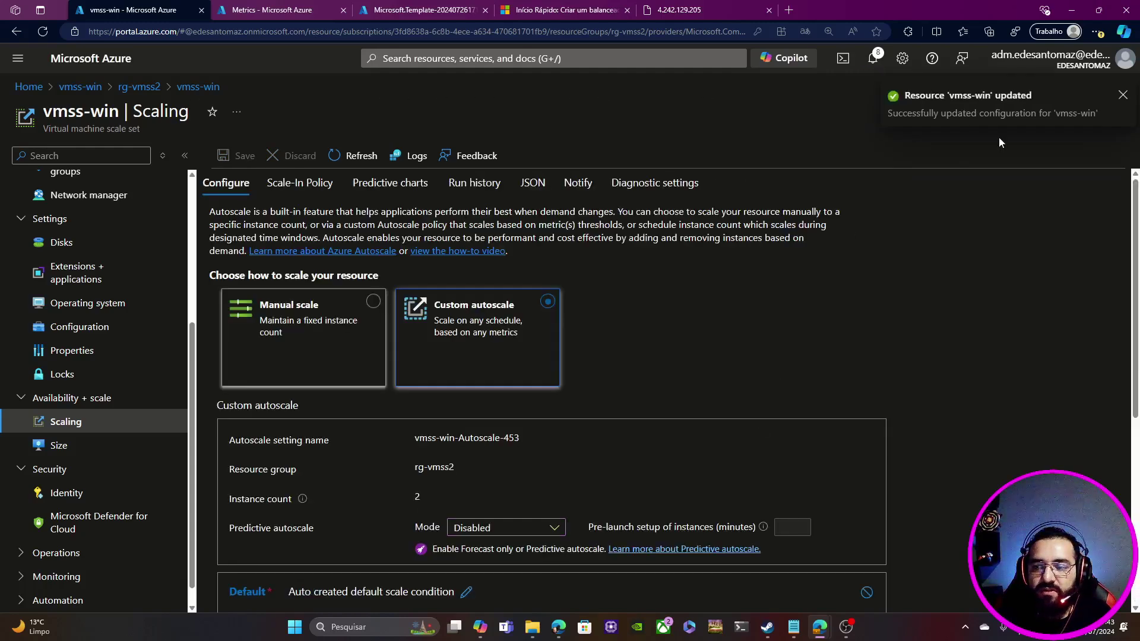
click(1123, 95)
Step: Reopen the vmss-win instance list and refresh it to look for newly created instances
scroll(51, 395, up, 4)
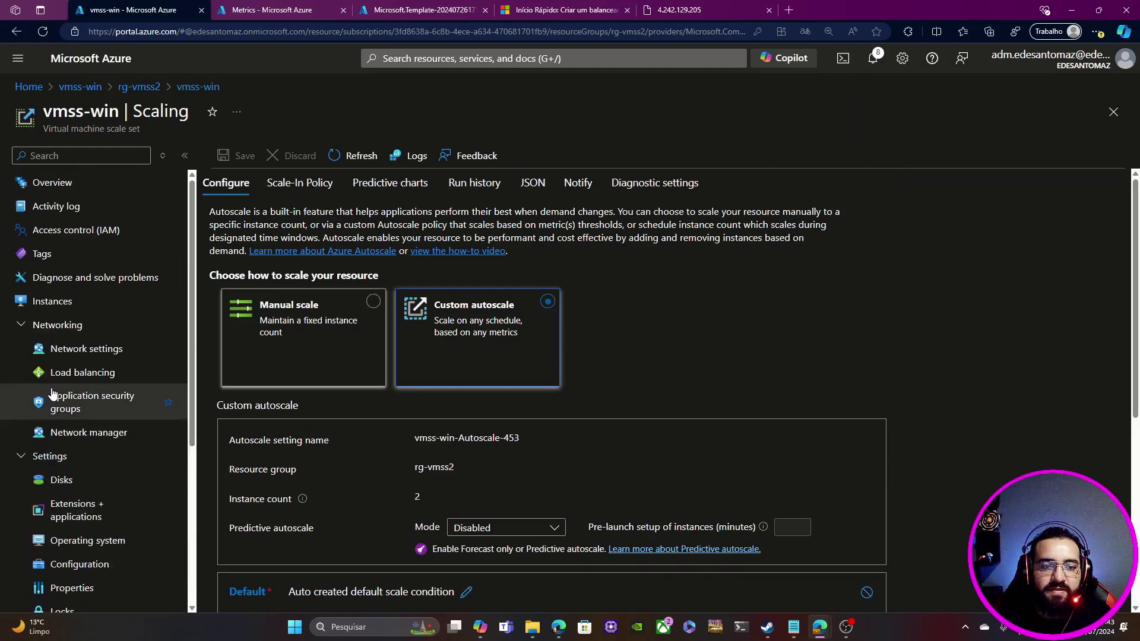
click(63, 301)
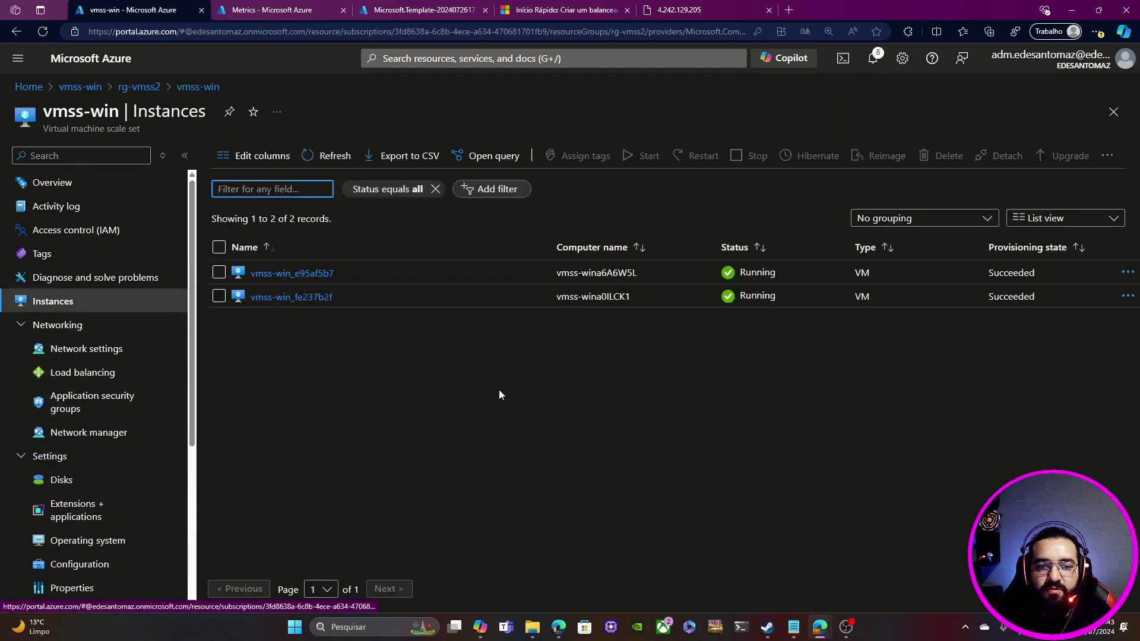
click(325, 155)
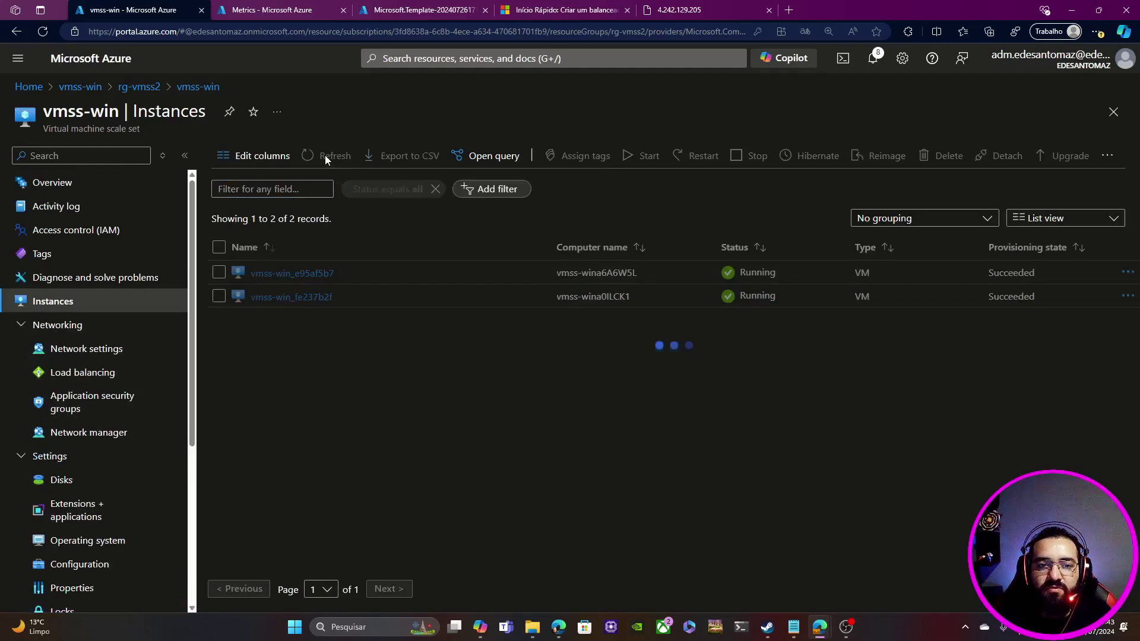
click(325, 155)
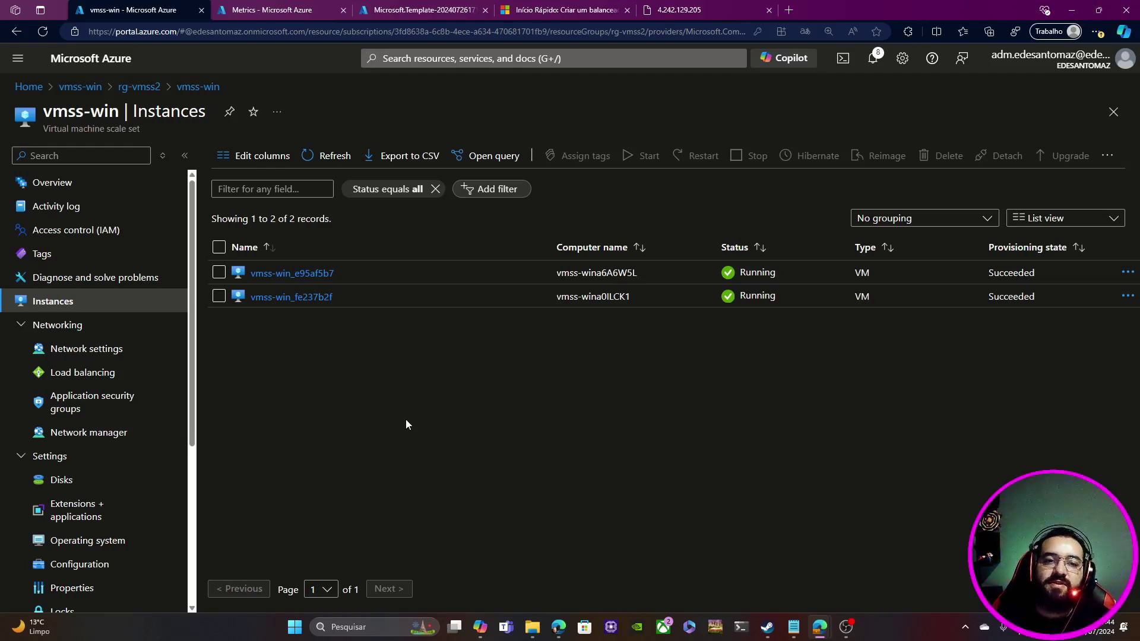
click(330, 162)
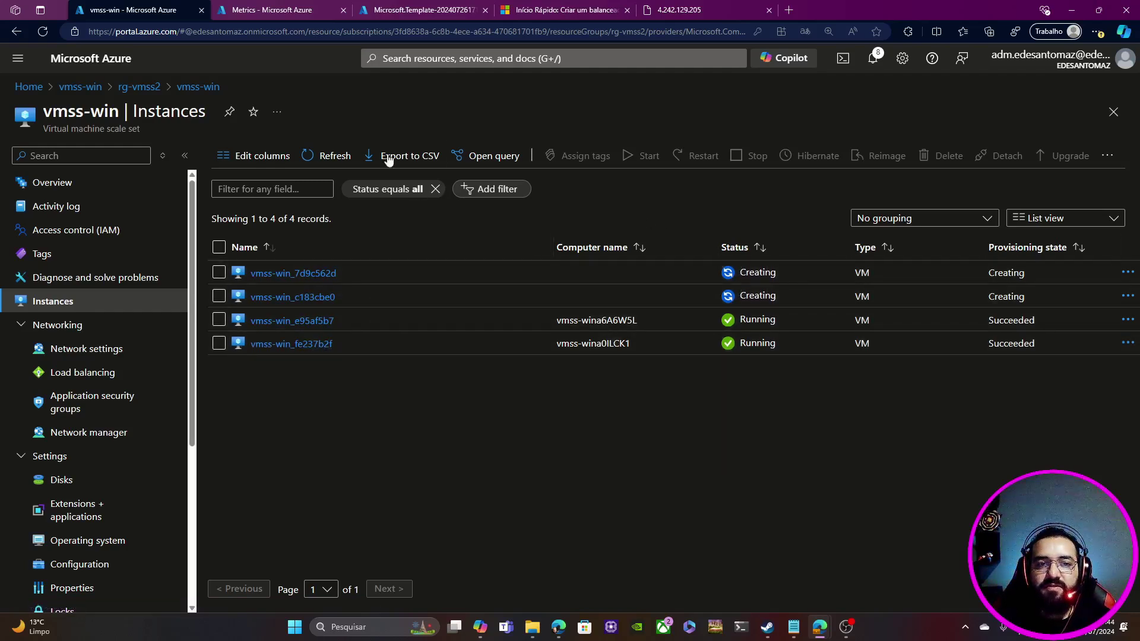
Step: Refresh the lb-win metrics and examine frontend and backend availability and the health probe status by IP address and port
click(288, 15)
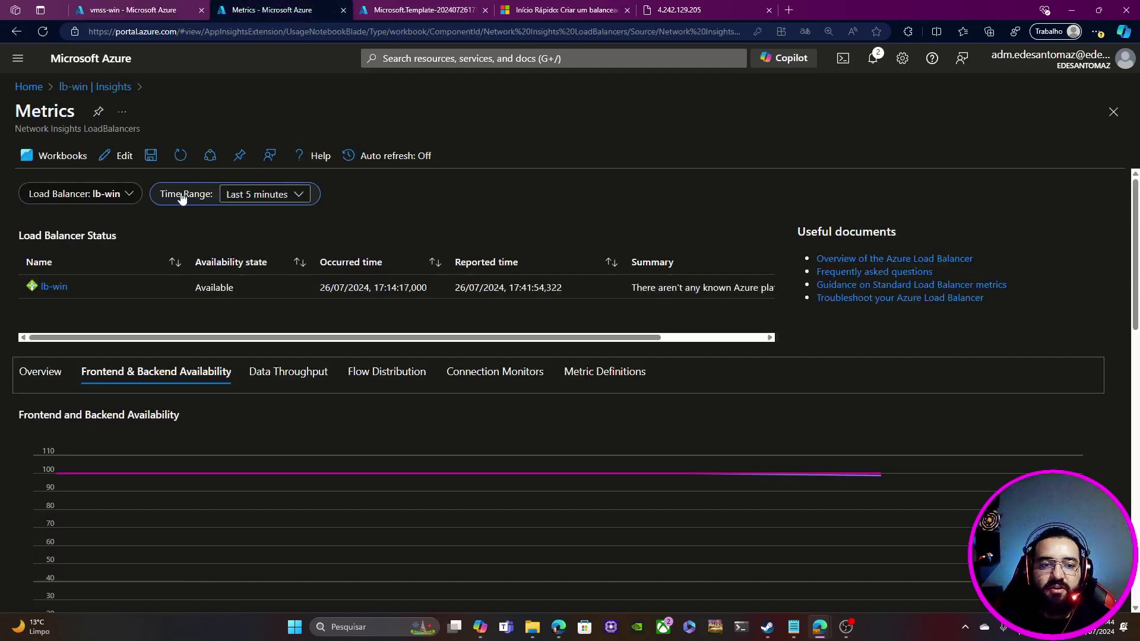
click(179, 155)
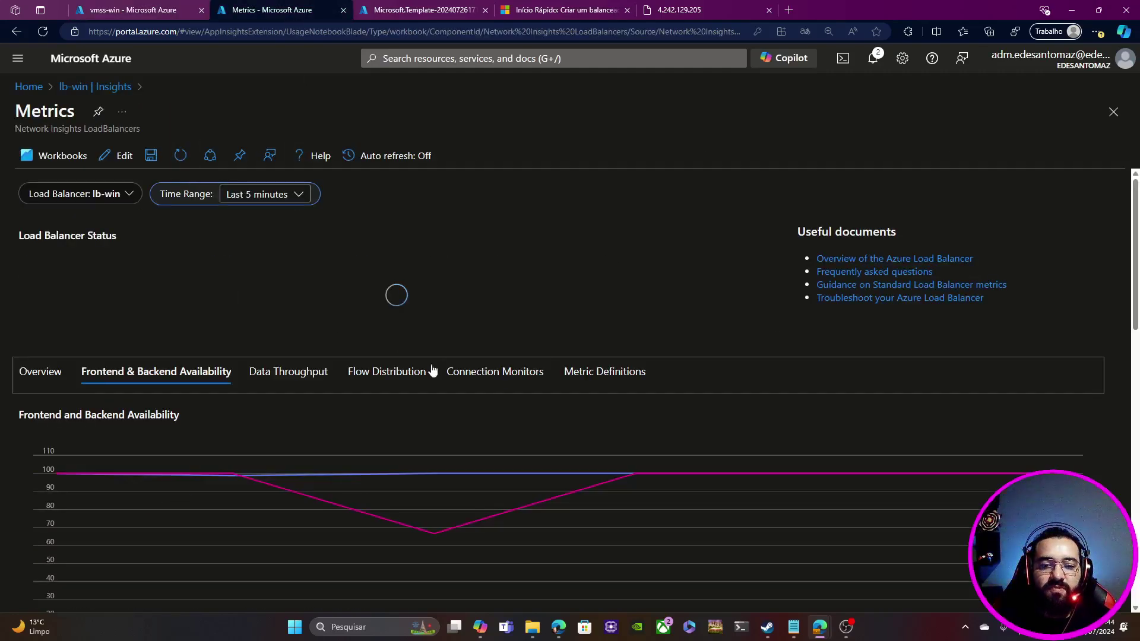
scroll(523, 389, down, 4)
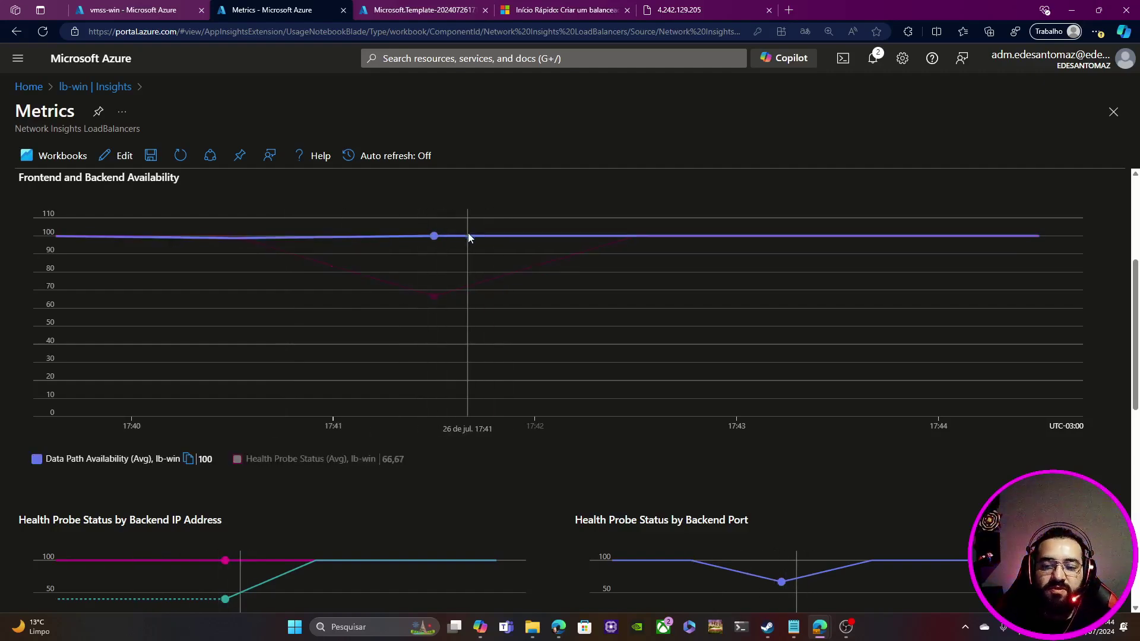
scroll(445, 297, down, 5)
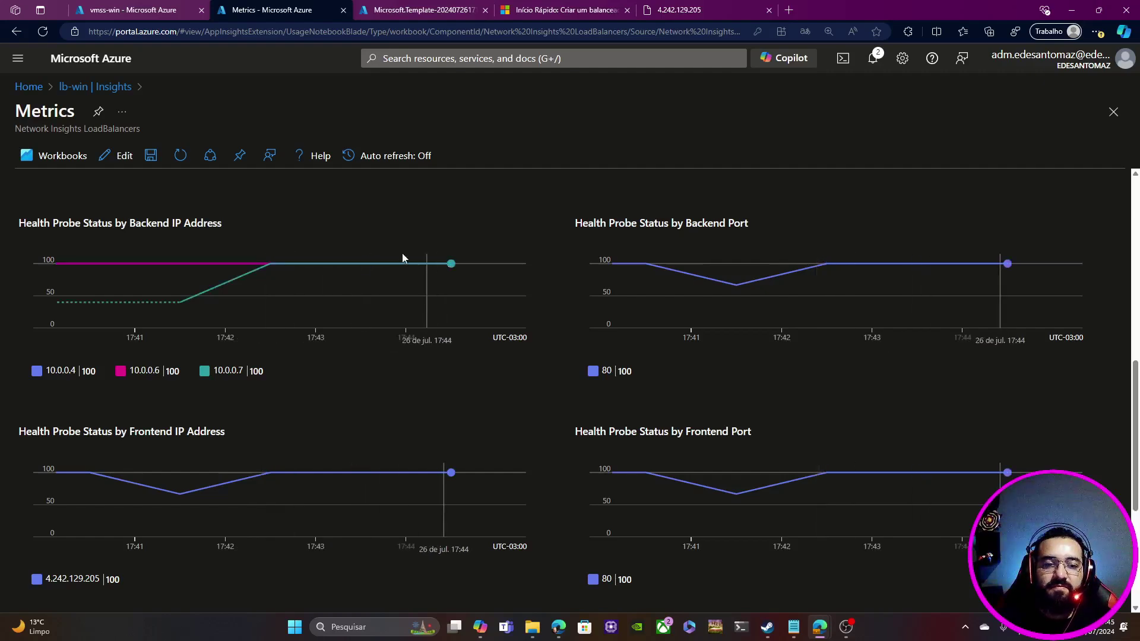
Step: Return to the vmss-win instance list and refresh it repeatedly to follow the new instances' provisioning
click(145, 8)
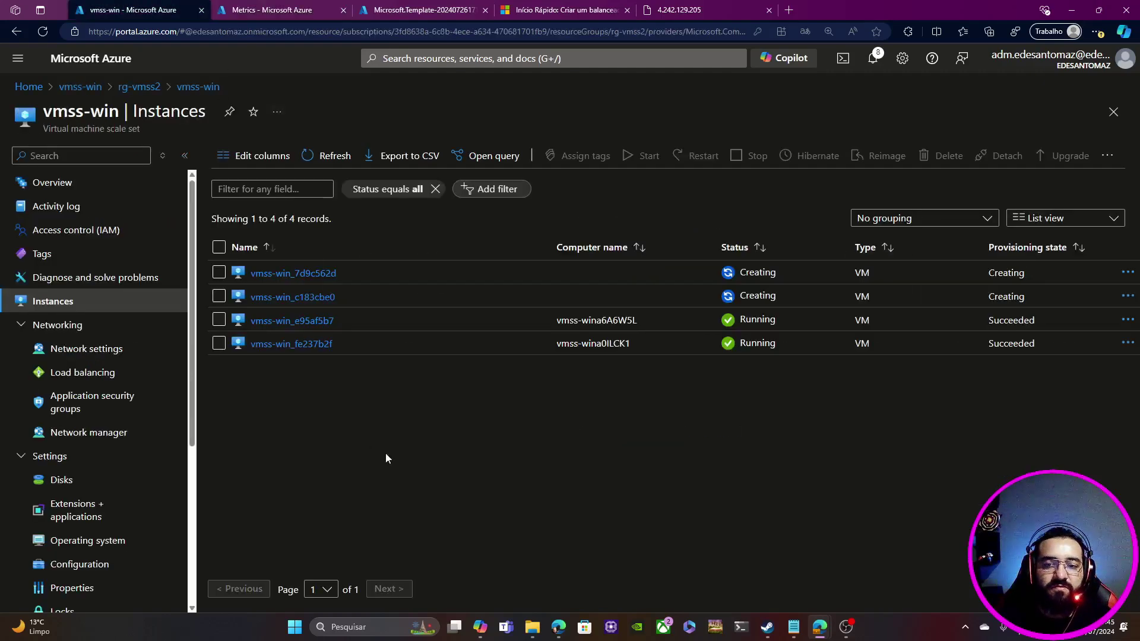
click(324, 155)
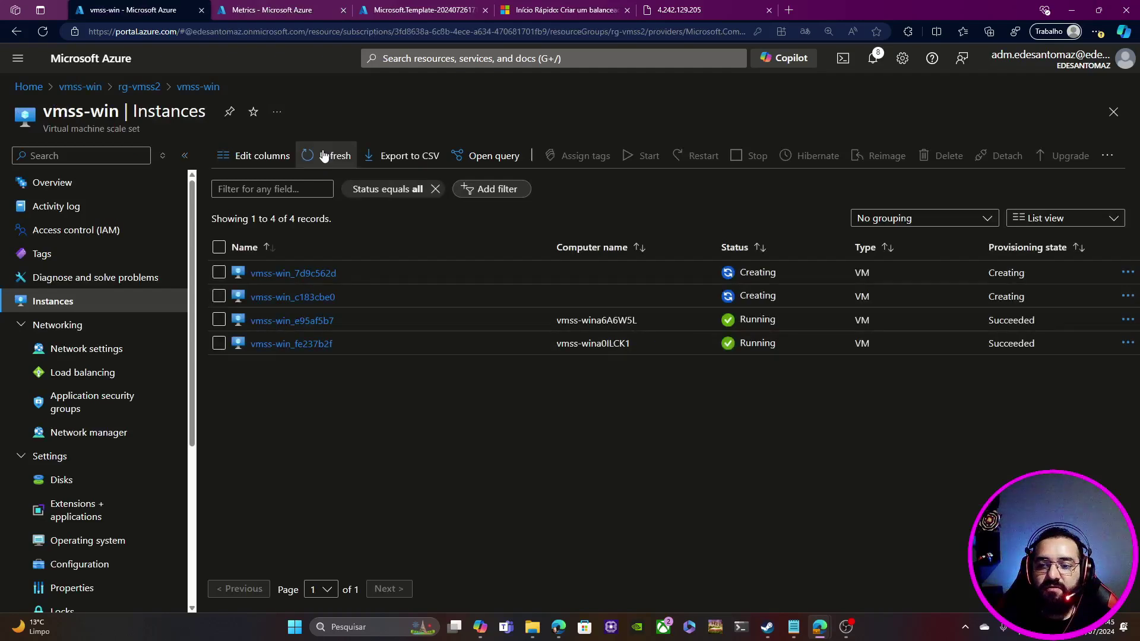
click(324, 156)
click(325, 156)
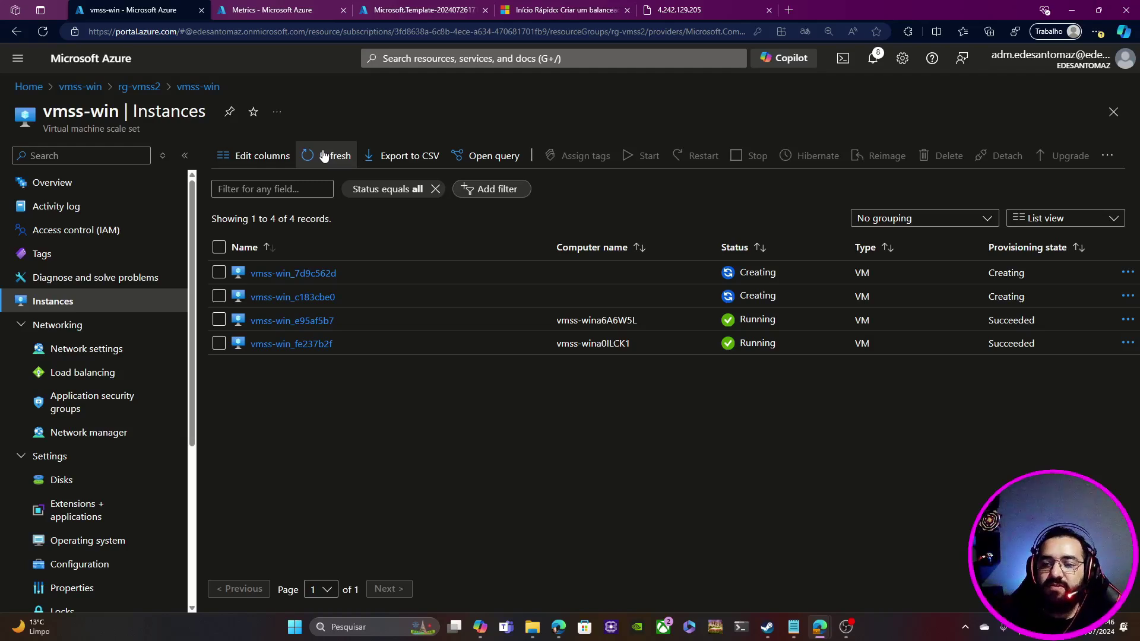
click(324, 157)
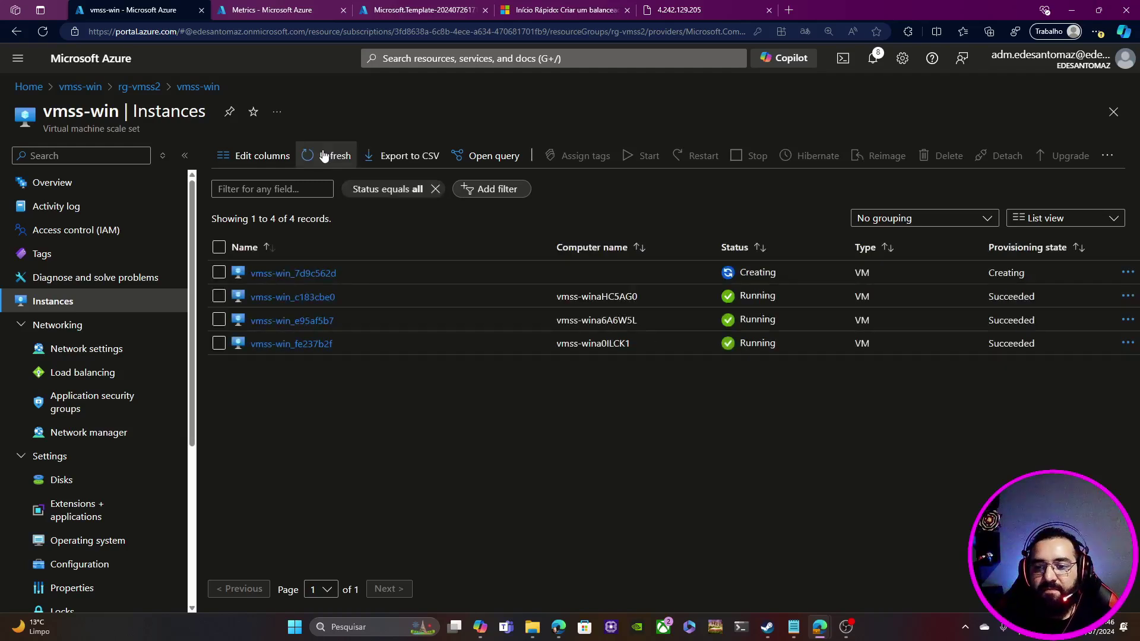
click(323, 156)
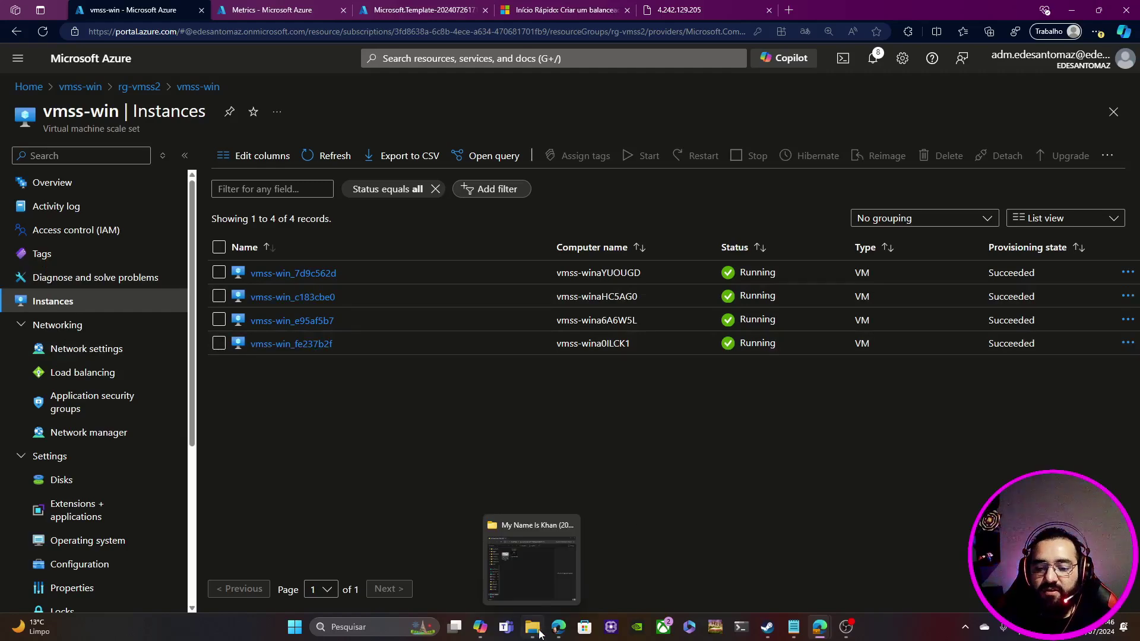
Step: Switch to the other Edge window with the Excalidraw diagram and display the image YouTube Thumbnail - 9.png
mouse_move(558, 627)
click(588, 574)
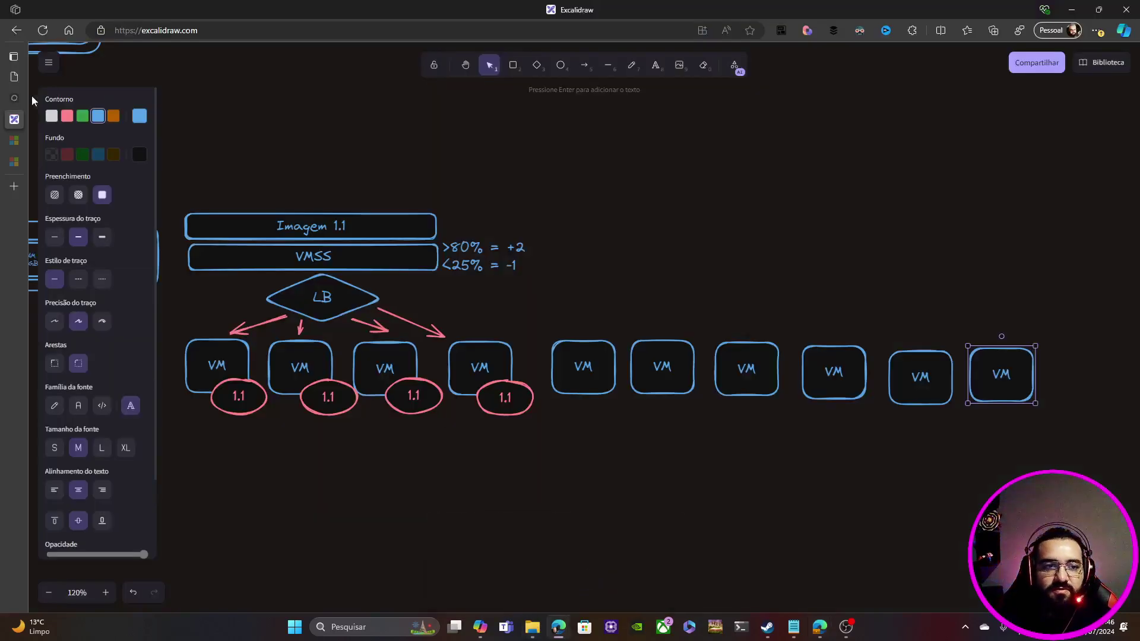
click(14, 76)
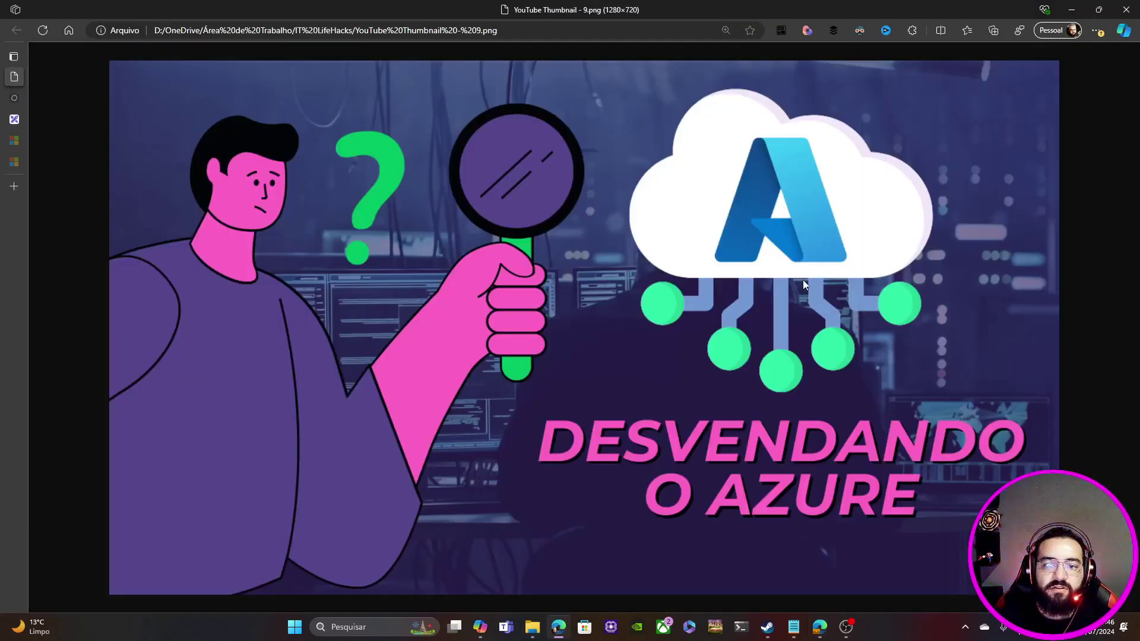